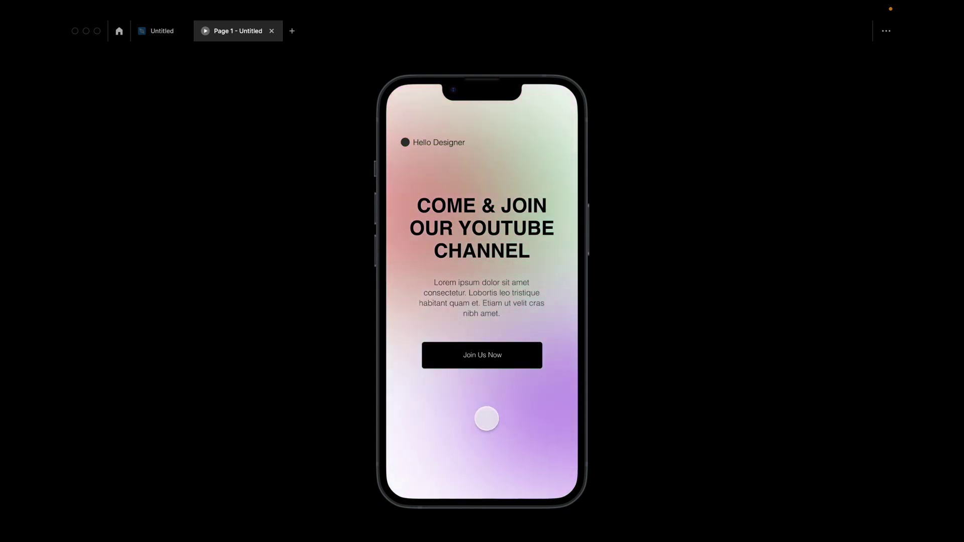
mouse_move(528, 517)
left_click(501, 529)
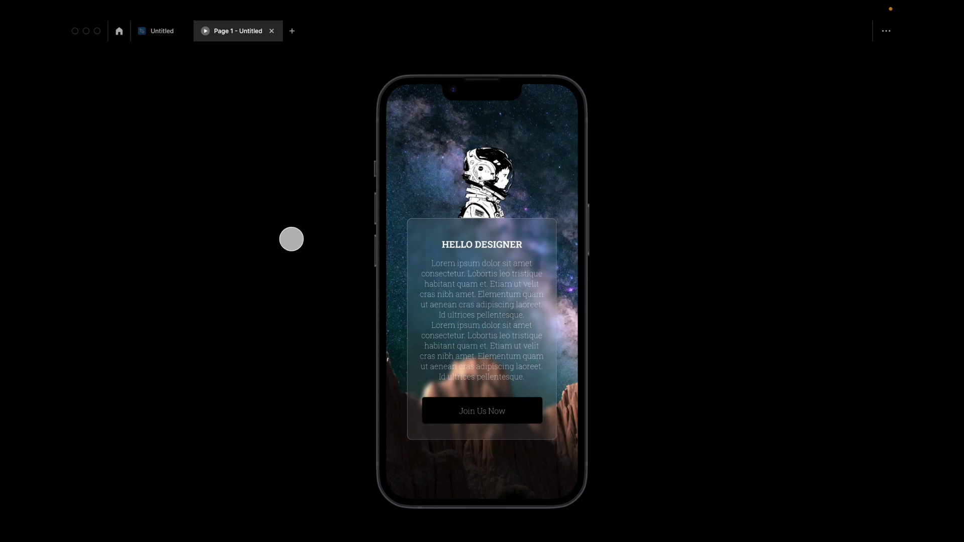
Step: Create a new design file and add an iPhone 14 frame to the canvas
key("super+t")
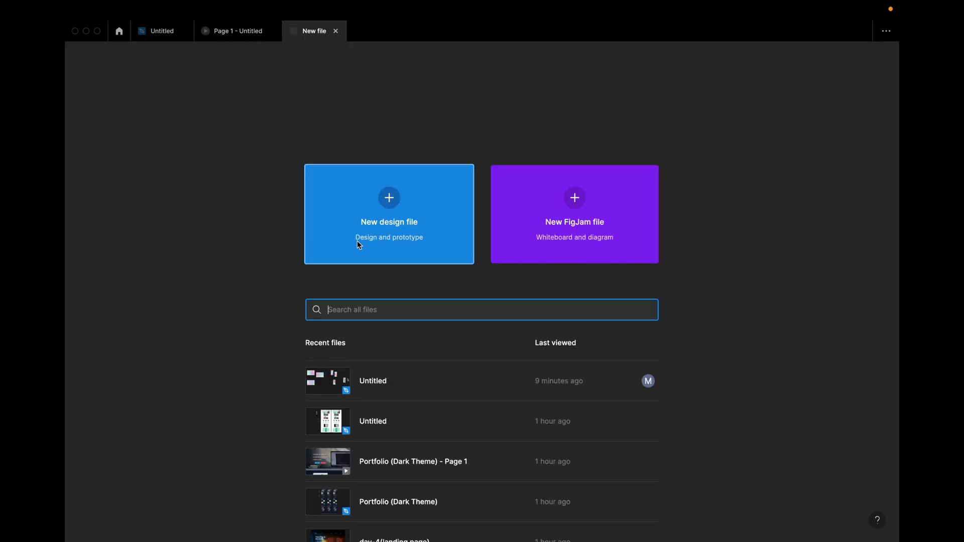
left_click(357, 241)
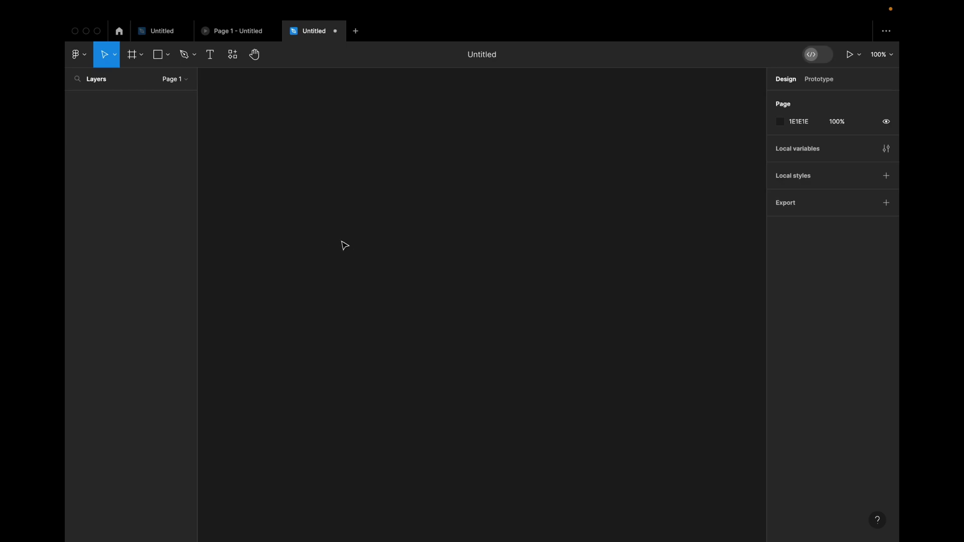
left_click(143, 57)
left_click(144, 79)
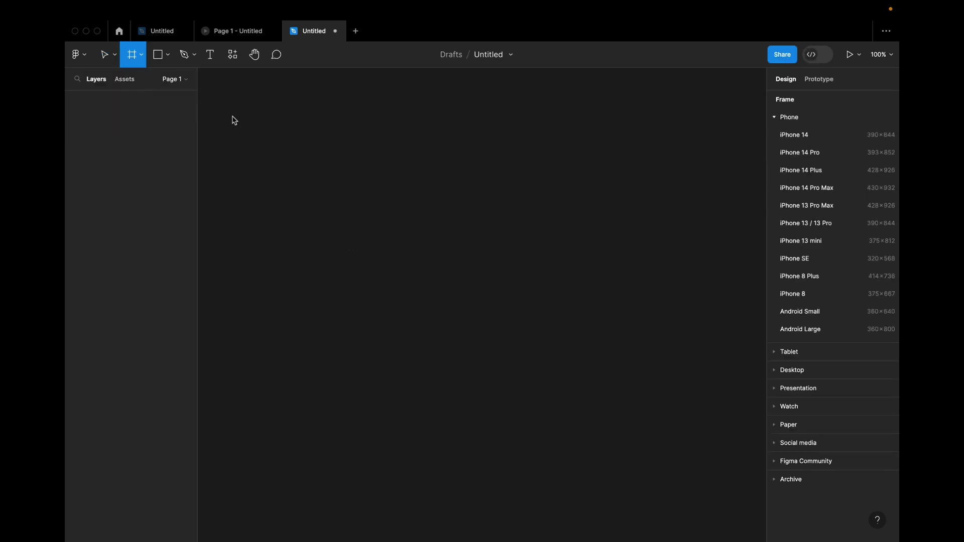
left_click(792, 135)
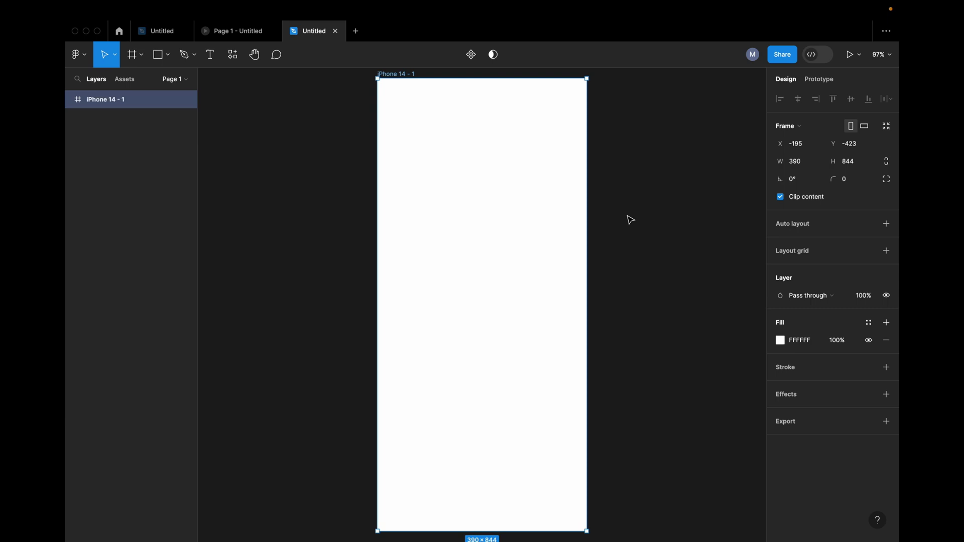
left_click(623, 229)
Step: Search the plugins for "blob" and run the Blobs plugin
scroll(628, 246, "down", 3)
left_click_drag(631, 251, 491, 248)
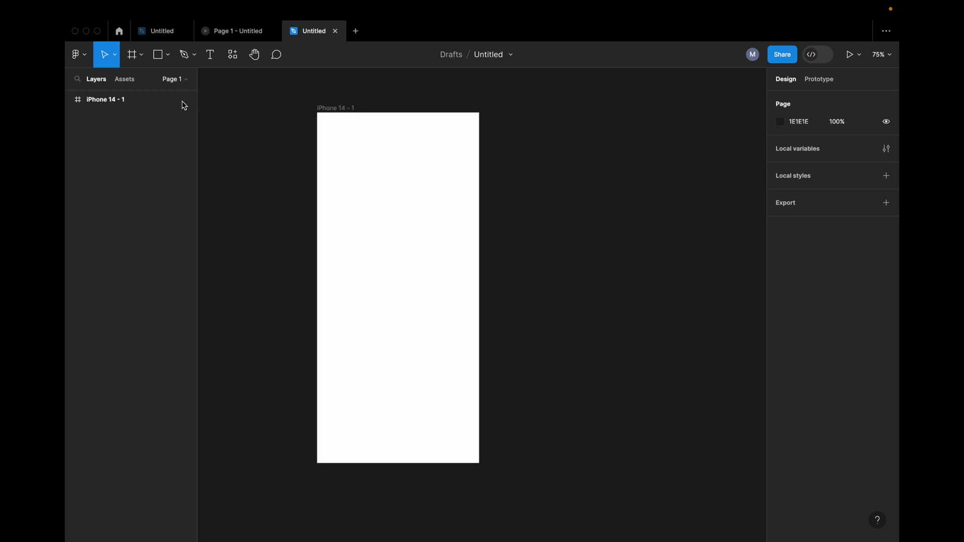
left_click(232, 53)
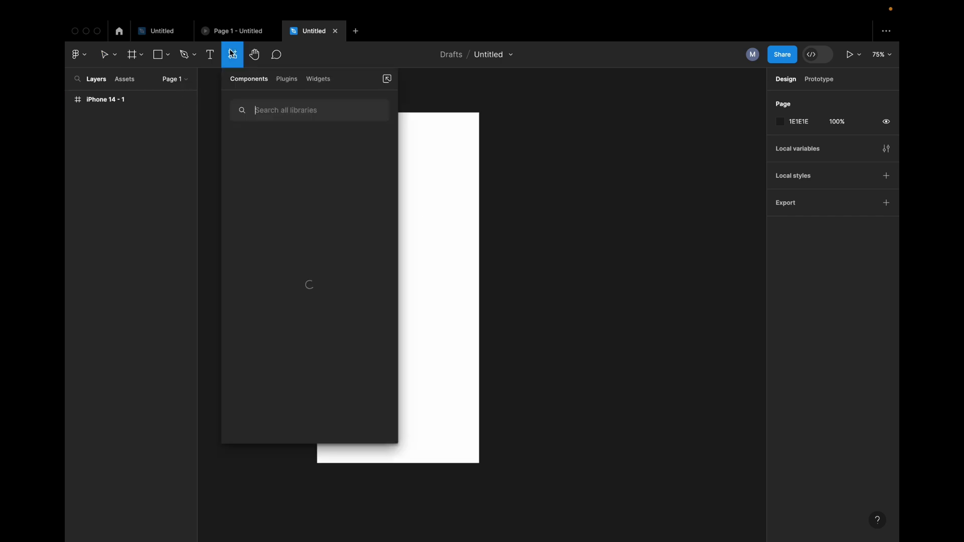
left_click(284, 80)
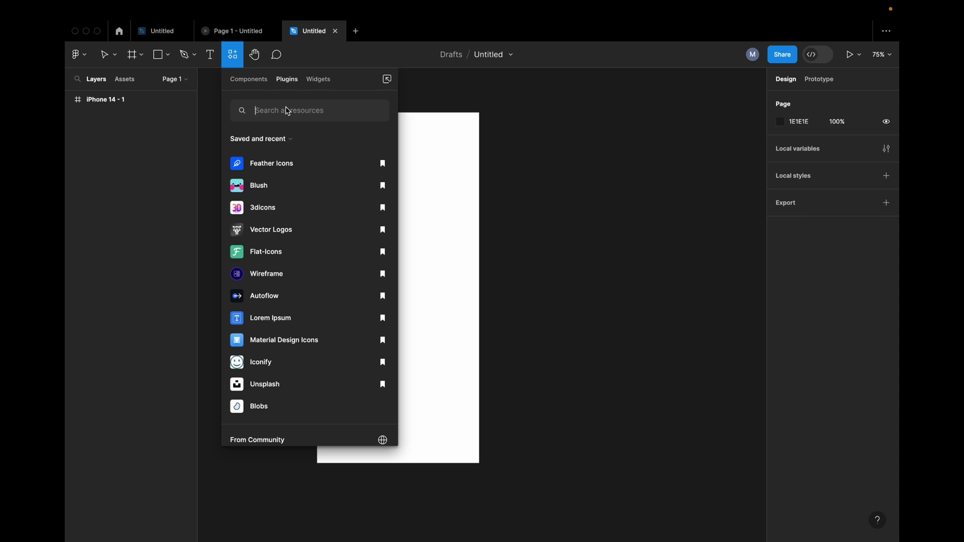
type("blob")
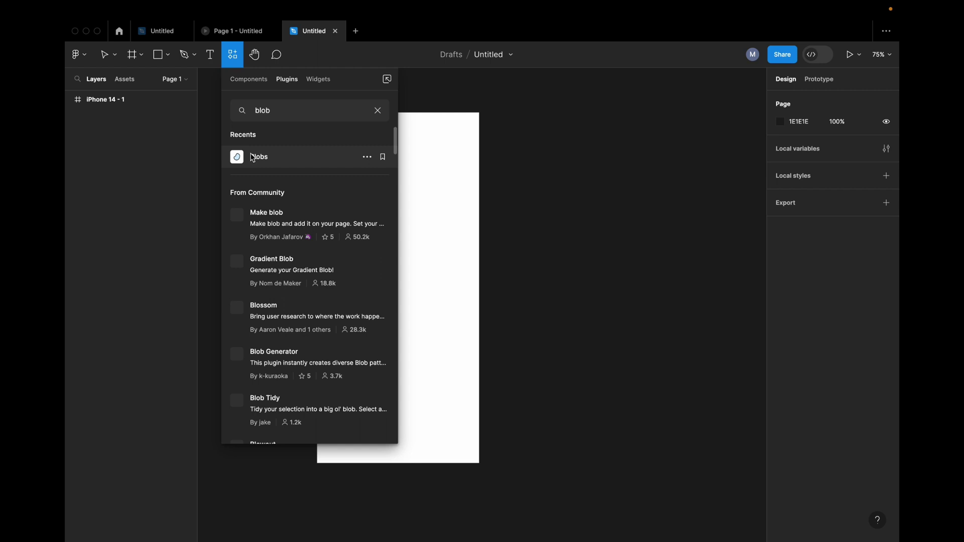
left_click(254, 156)
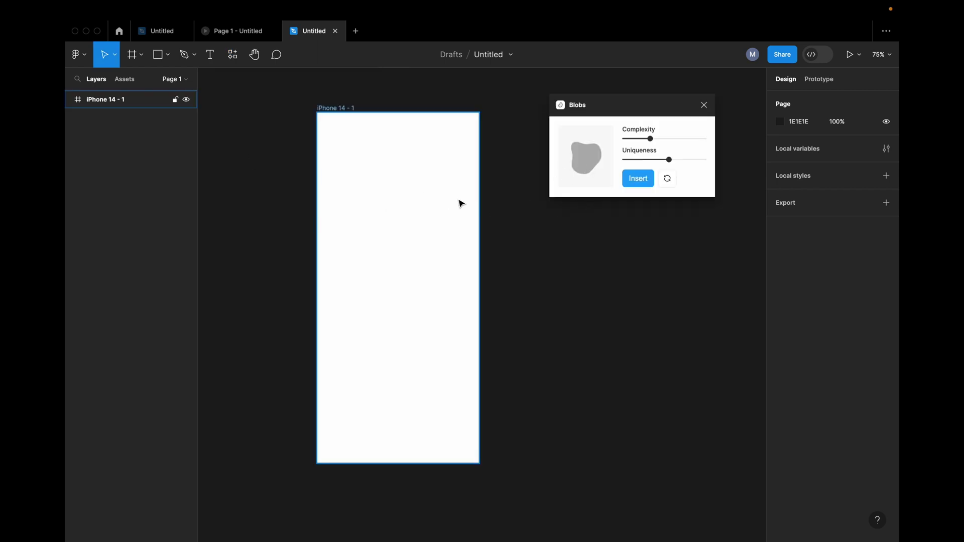
Step: Insert a blob, resize it to about 344 × 365 and place it over the iPhone frame's upper-left corner
left_click(644, 183)
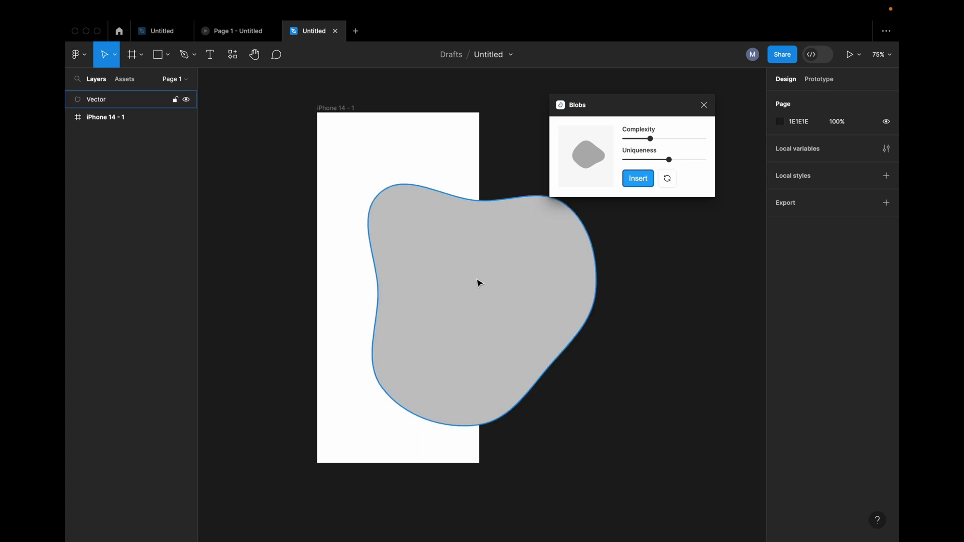
left_click_drag(477, 282, 421, 235)
left_click_drag(533, 382, 452, 287)
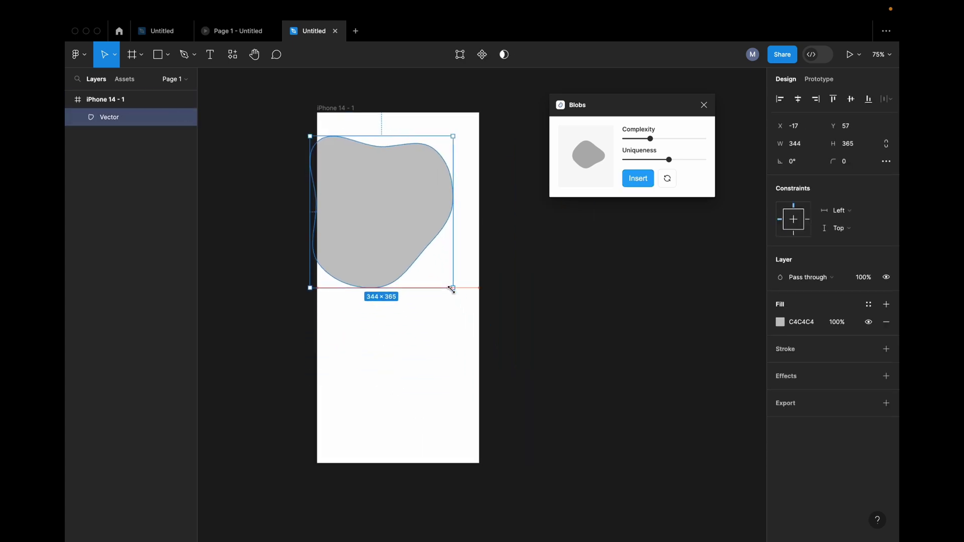
left_click_drag(347, 222, 341, 193)
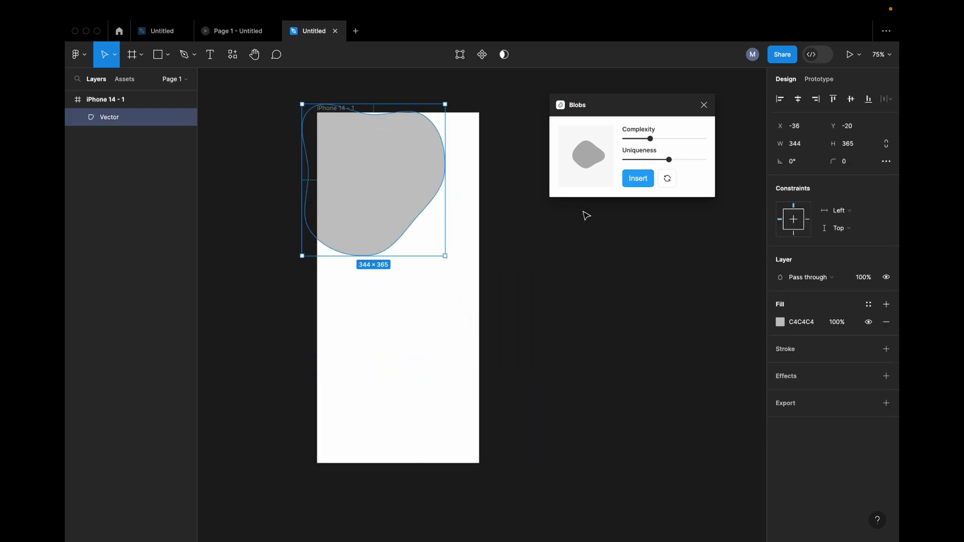
Step: Insert a second blob, resize it to about 331 × 281 and place it across the middle of the frame's right edge
left_click(637, 185)
left_click_drag(467, 321, 463, 340)
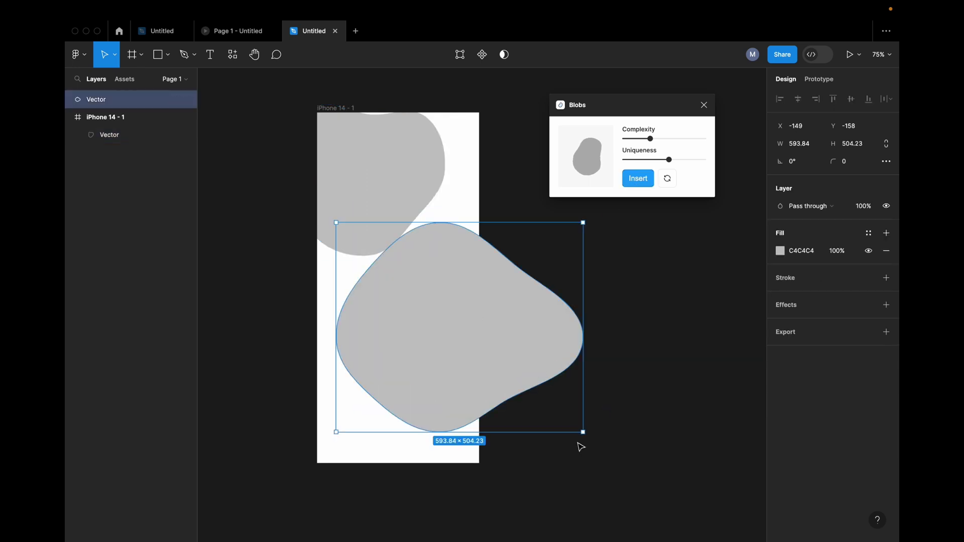
left_click_drag(576, 426, 466, 334)
left_click_drag(420, 306, 470, 309)
Step: Insert a third blob, resize it to about 291 × 381 and place it over the lower part of the frame's left edge
left_click(638, 178)
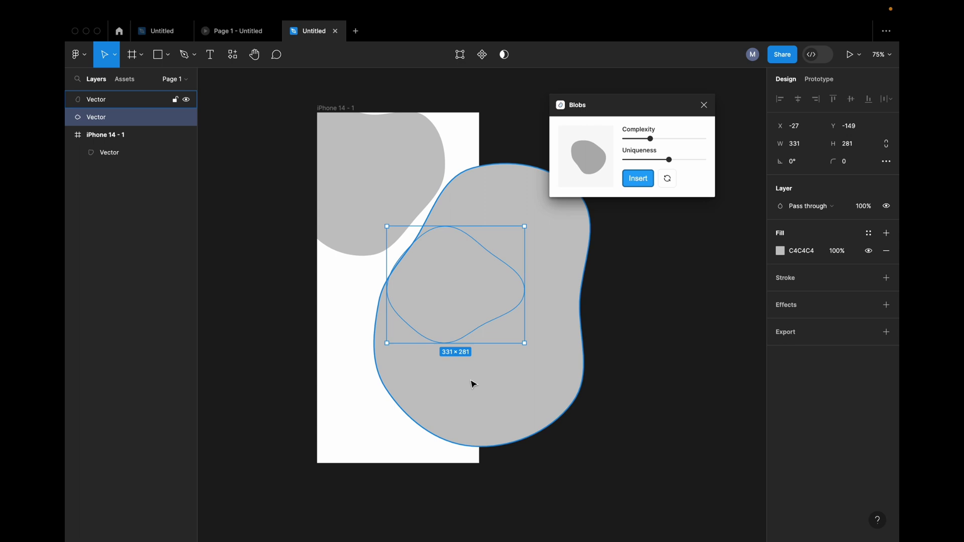
left_click_drag(472, 384, 348, 473)
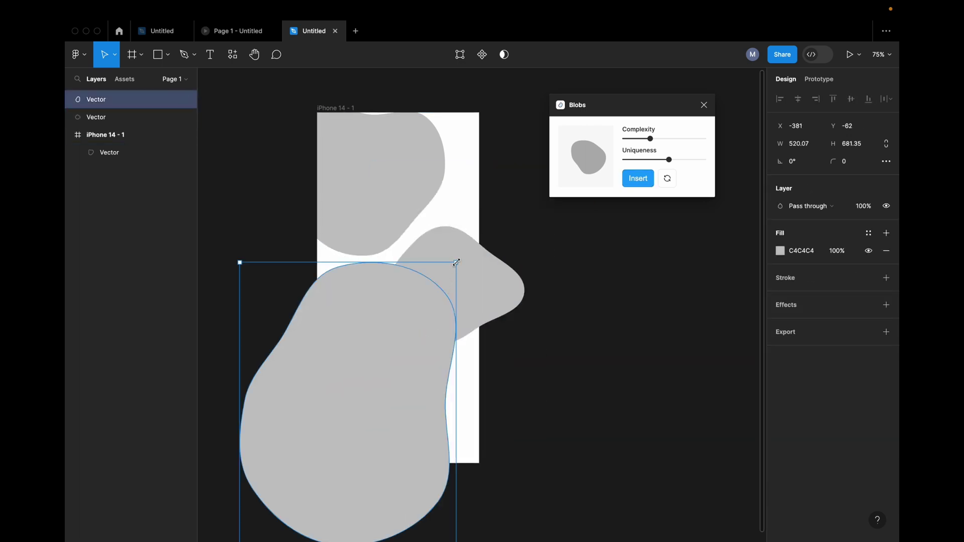
left_click_drag(453, 264, 362, 387)
left_click_drag(314, 442, 341, 327)
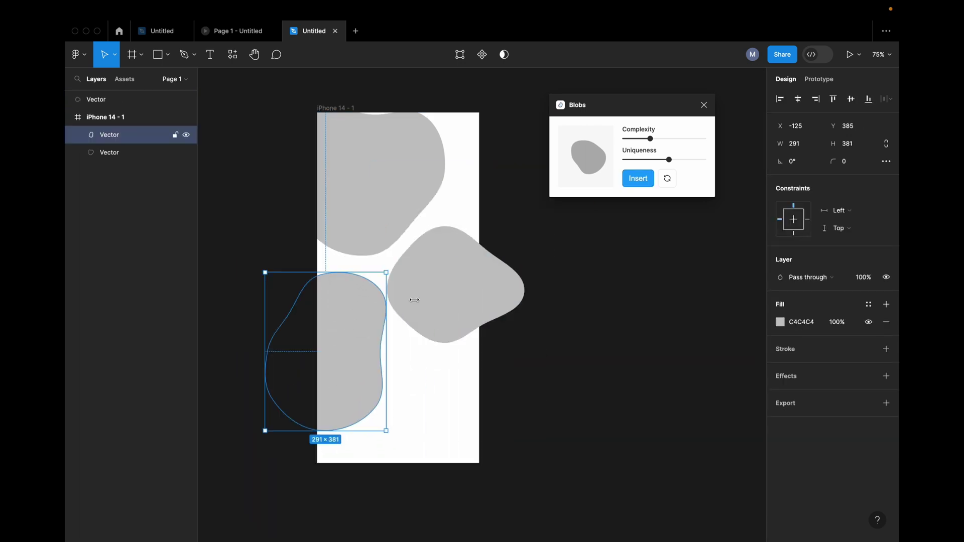
Step: Insert a fourth blob, resize it to about 301 × 292 and place it over the frame's lower-right corner
left_click(639, 179)
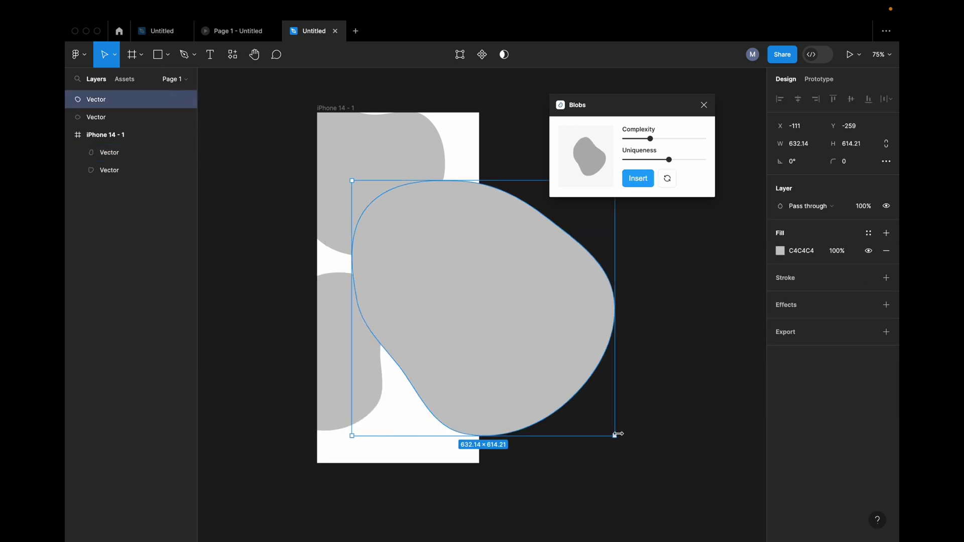
left_click_drag(615, 436, 477, 303)
left_click_drag(435, 264, 477, 451)
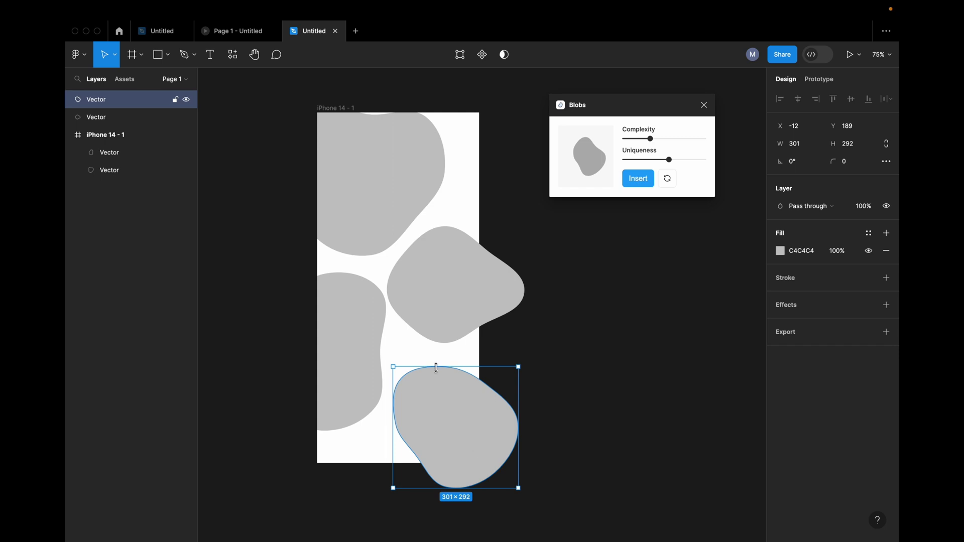
Step: Move the two blob layers that lie outside the frame into the iPhone 14 - 1 frame
left_click(97, 117, "shift")
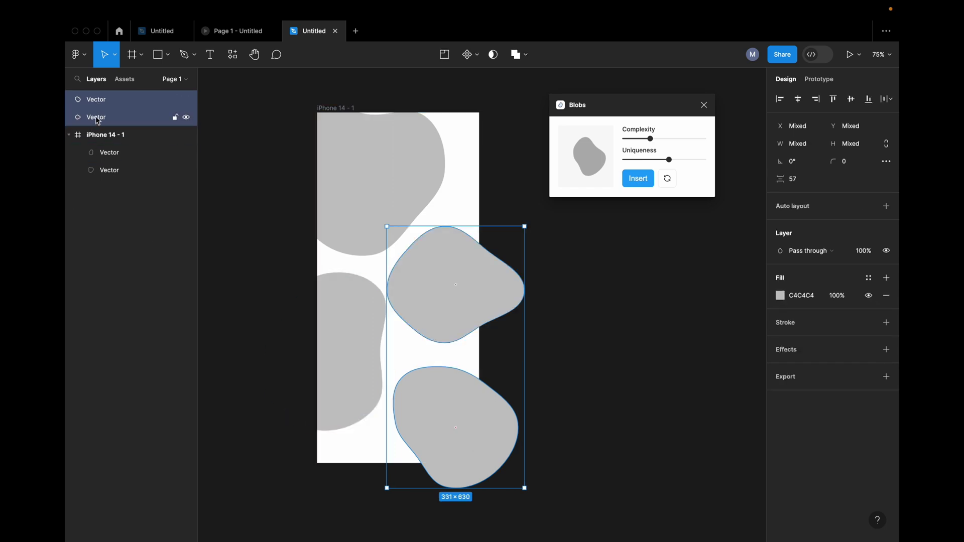
left_click_drag(97, 123, 104, 149)
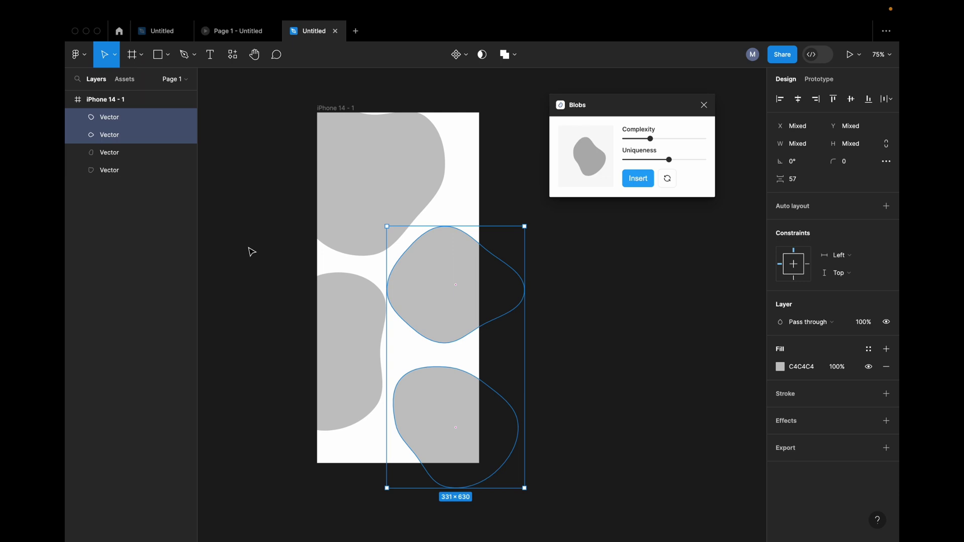
left_click(251, 249)
Step: Shift the lower-right blob up to about X 183, Y 585 and the middle-right blob to about X 176, Y 266
left_click_drag(448, 407, 448, 396)
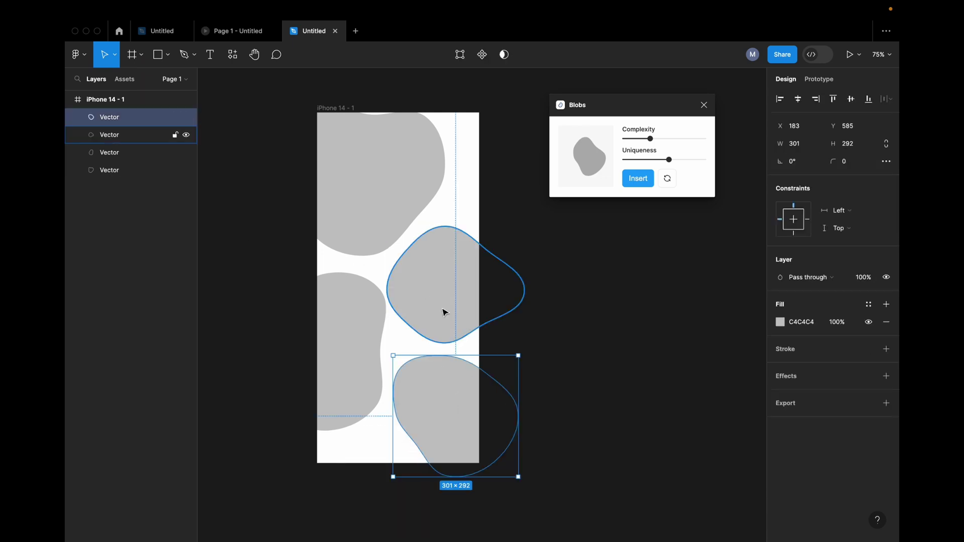
left_click_drag(445, 313, 448, 309)
left_click(589, 316)
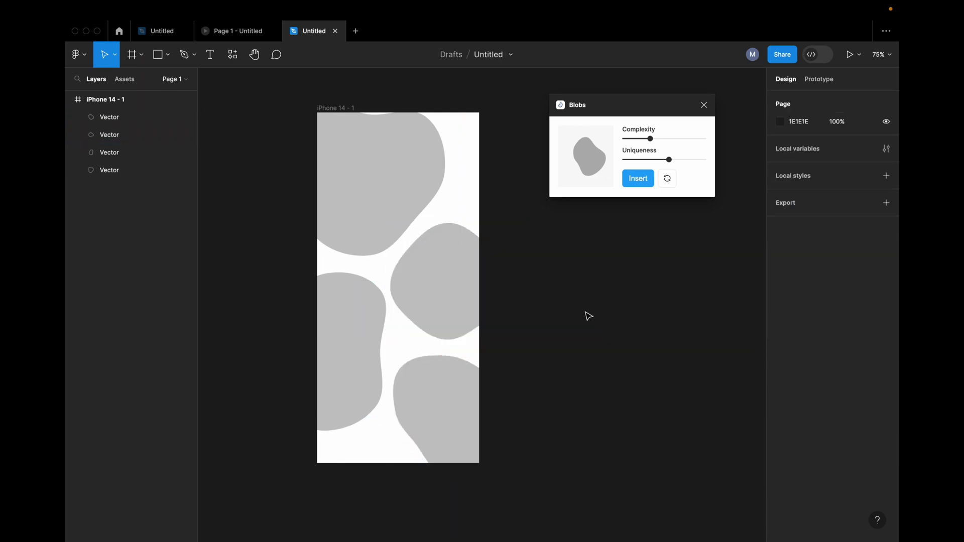
Step: Fill the upper-left blob with the red swatch from the Personal Colors library
left_click(391, 211)
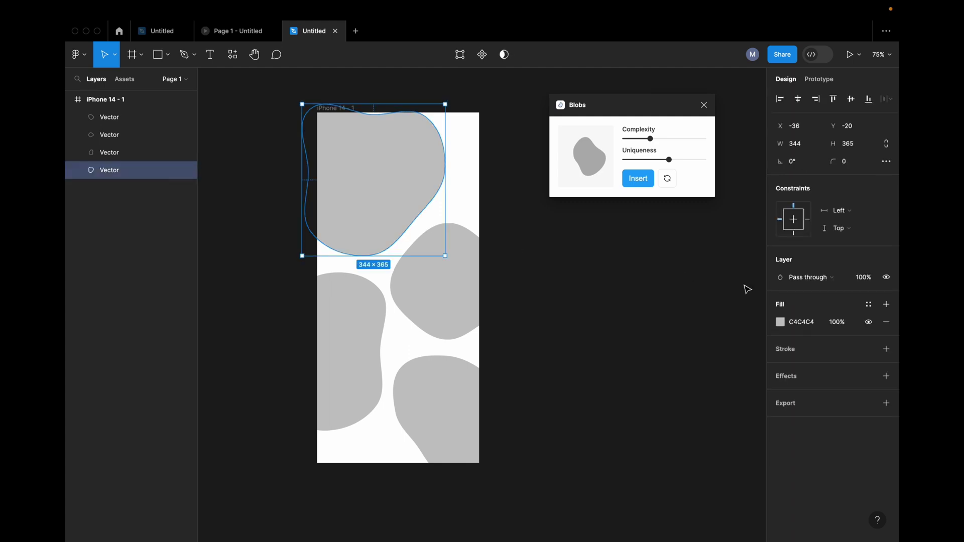
left_click(777, 325)
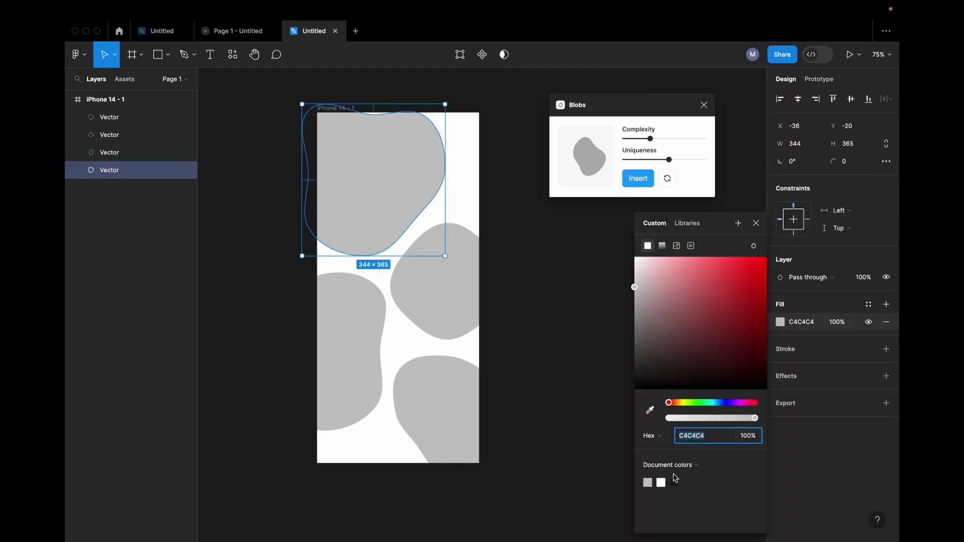
left_click(691, 468)
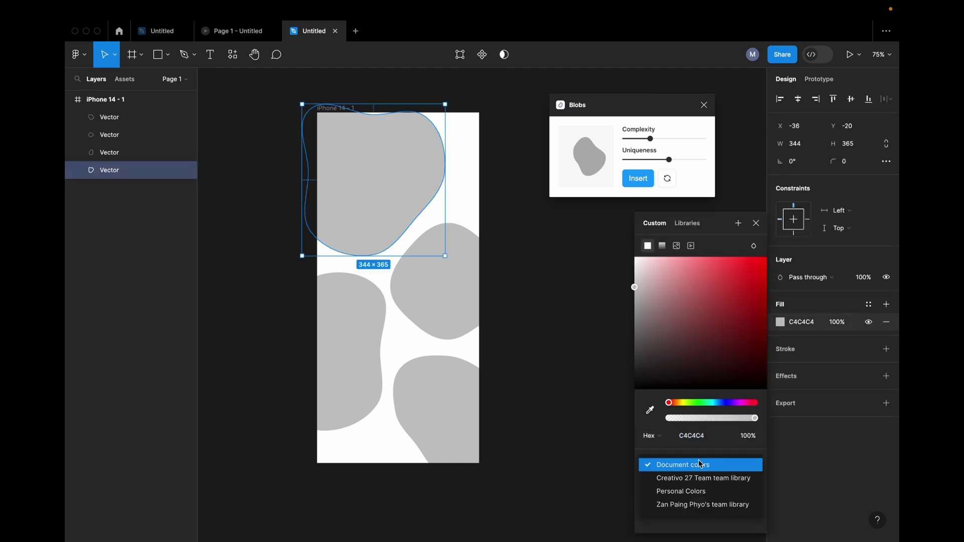
left_click(713, 490)
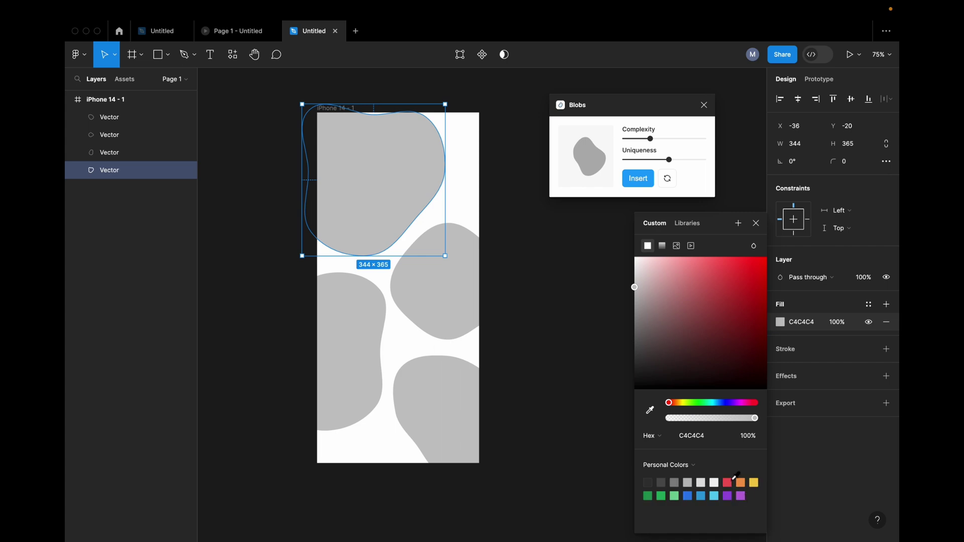
left_click(727, 482)
Step: Fill the middle-right blob with the yellow F2C94C from Personal Colors
left_click(476, 334)
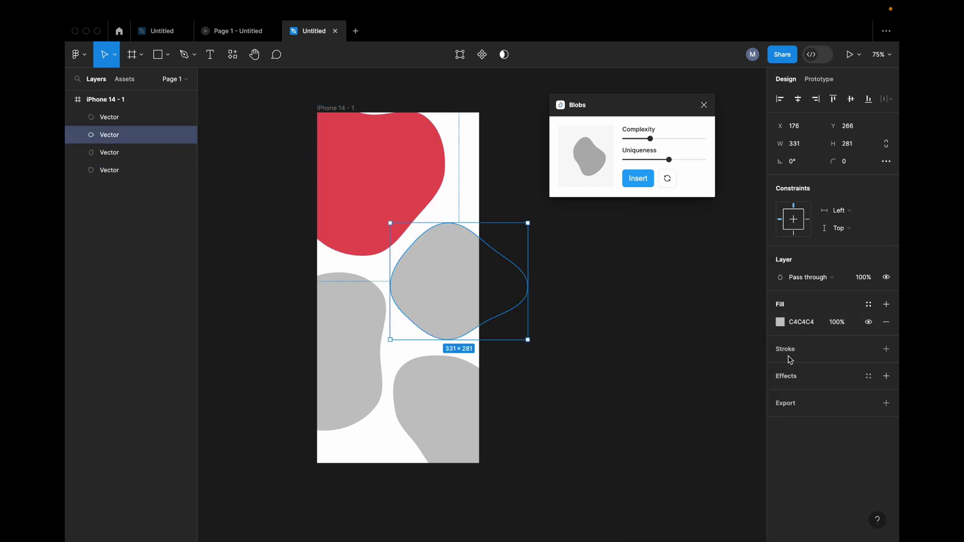
left_click(780, 321)
left_click(754, 482)
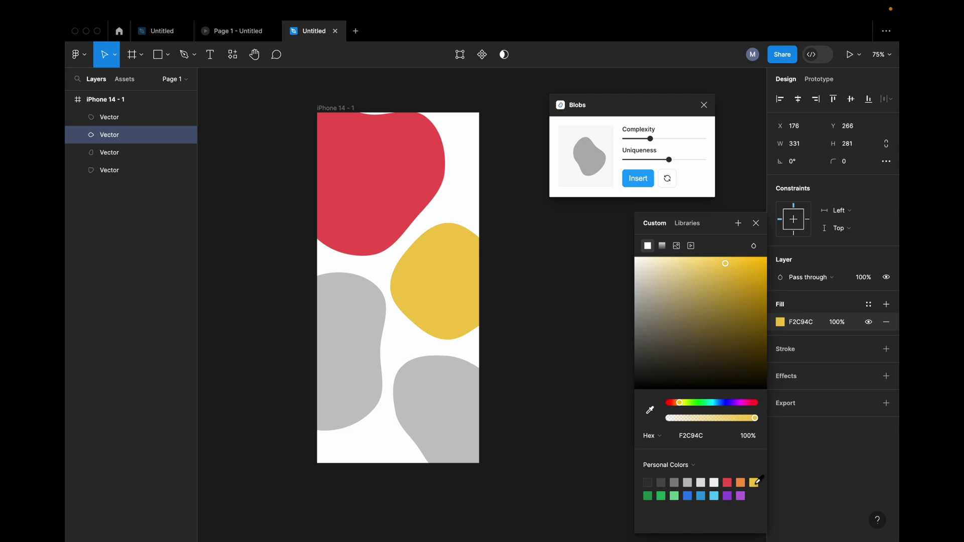
Step: Fill the lower-right blob with the light purple BB6BD9 from Personal Colors
left_click(472, 424)
left_click(786, 322)
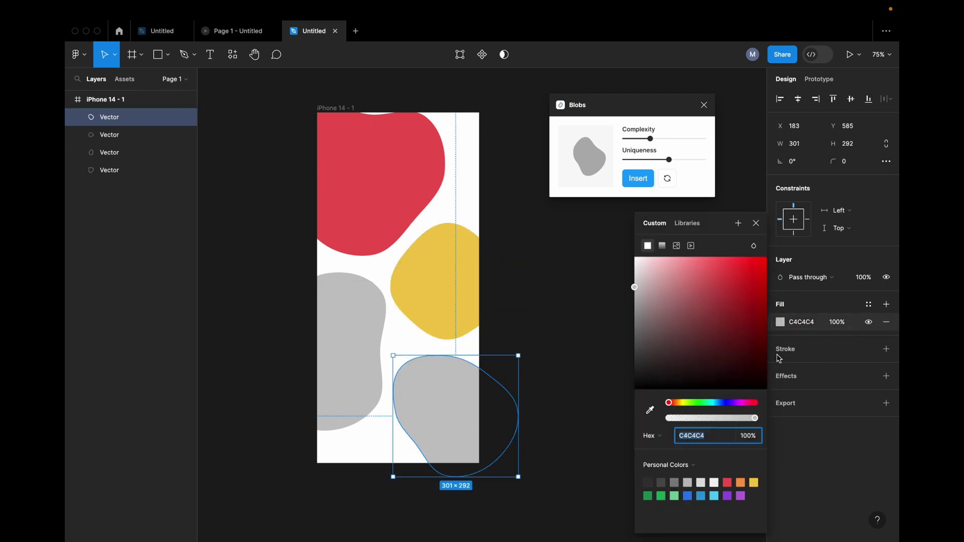
left_click(741, 496)
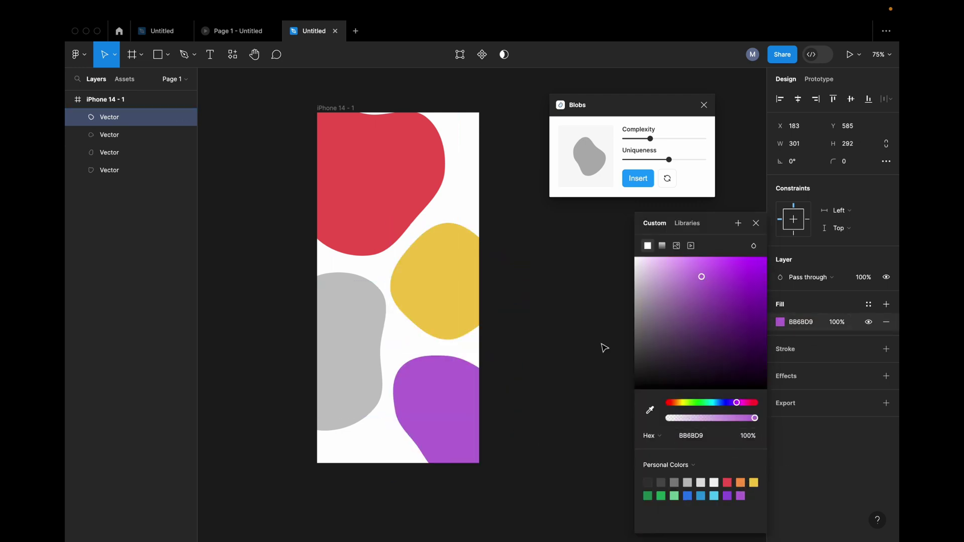
Step: Fill the lower-left blob with the light blue swatch from Personal Colors and deselect it
left_click(366, 340)
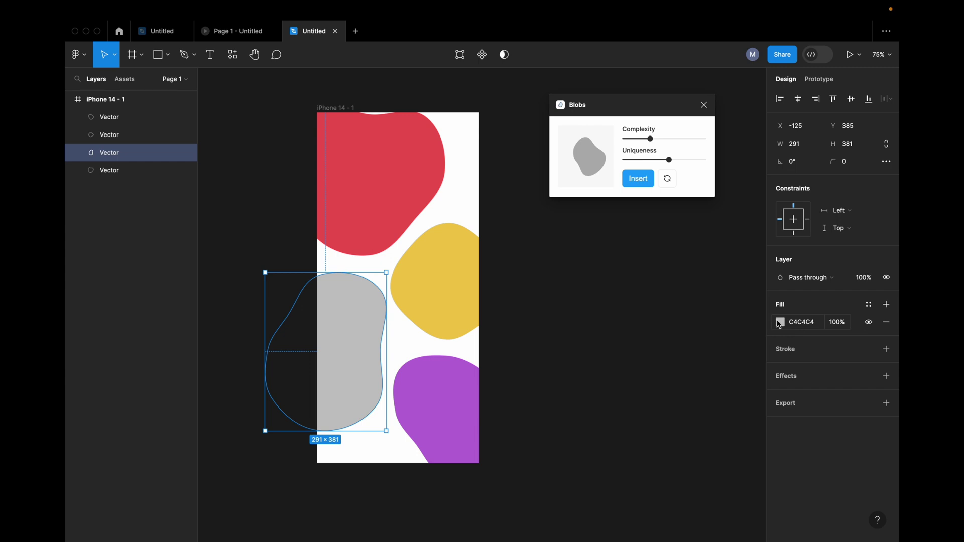
left_click(780, 323)
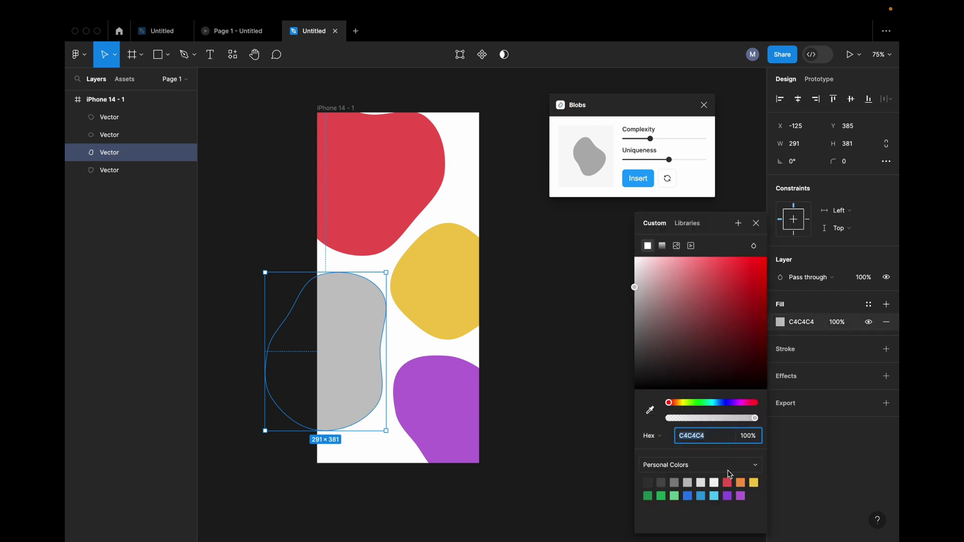
left_click(714, 496)
left_click(548, 391)
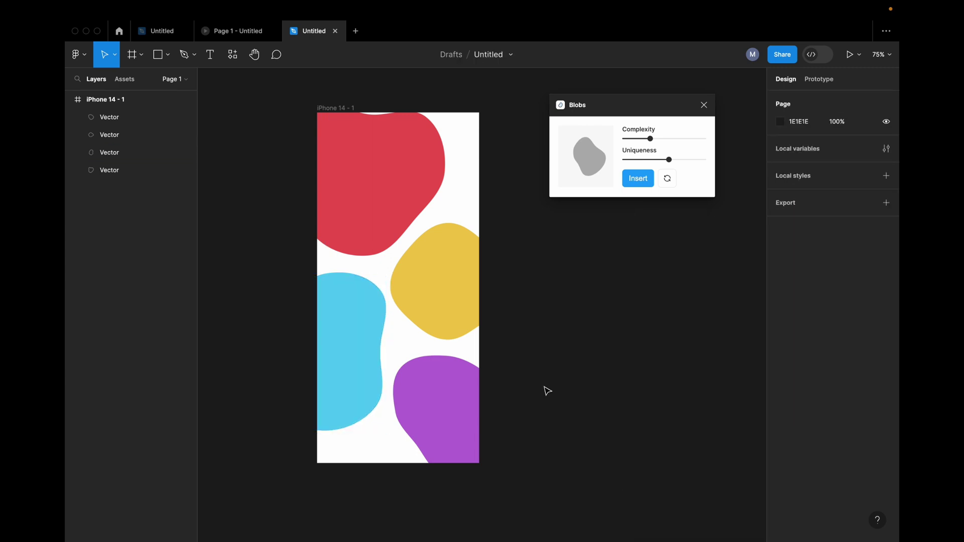
scroll(548, 392, "down", 2)
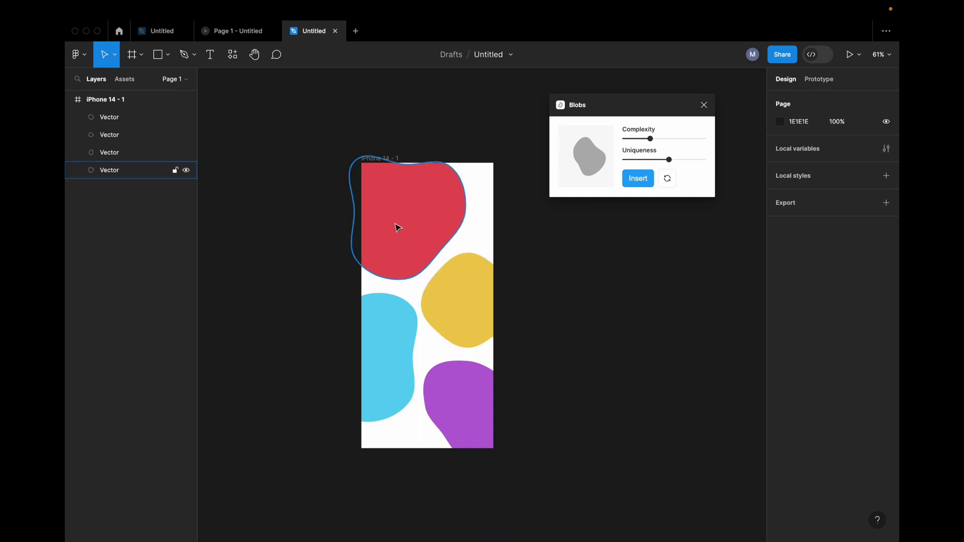
Step: Add a Layer blur effect to all four blobs together
left_click(396, 226)
left_click(455, 306, "shift")
left_click(390, 373, "shift")
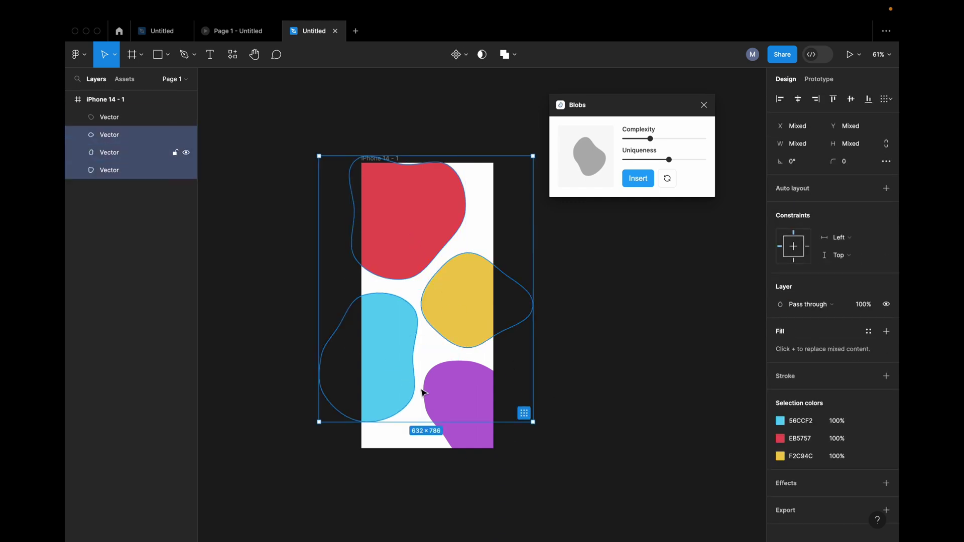
left_click(454, 398, "shift")
scroll(824, 419, "down", 1)
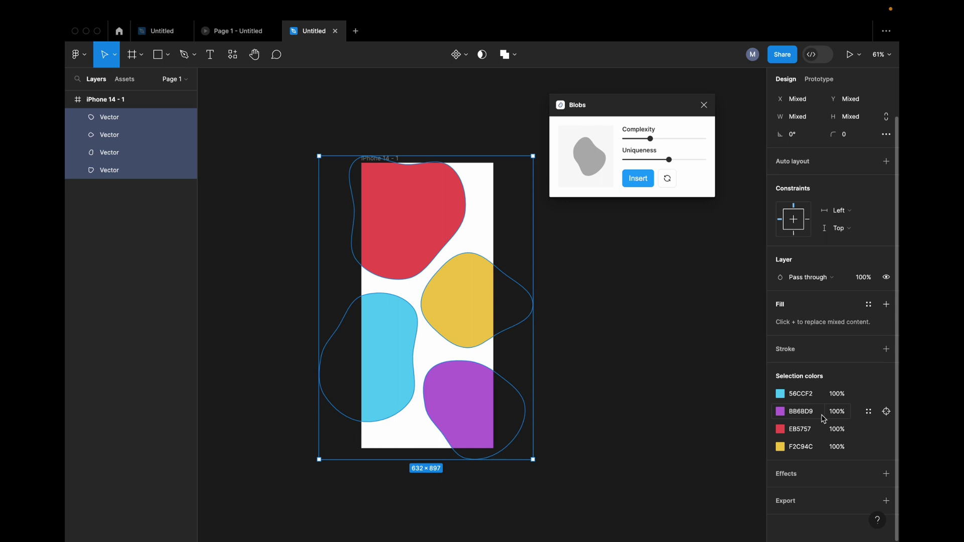
left_click(789, 474)
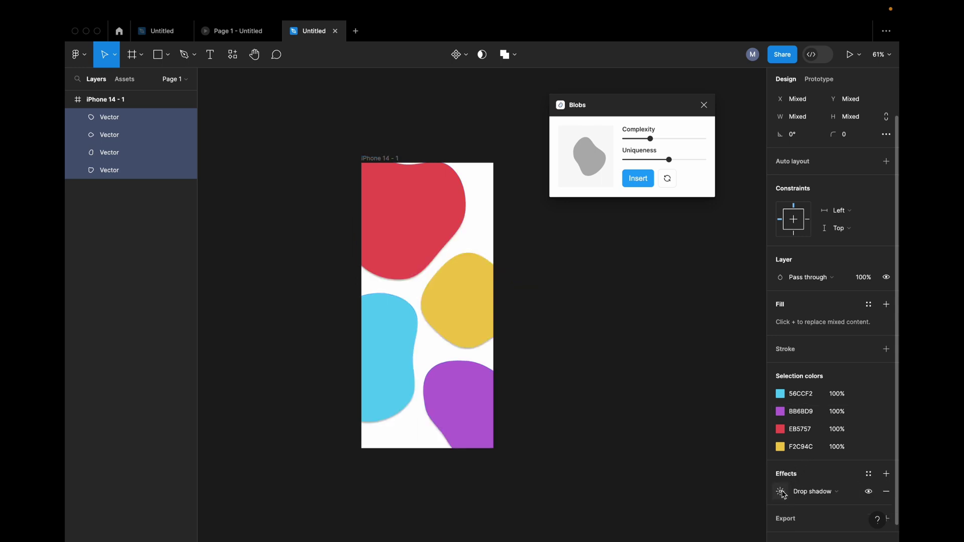
left_click(818, 493)
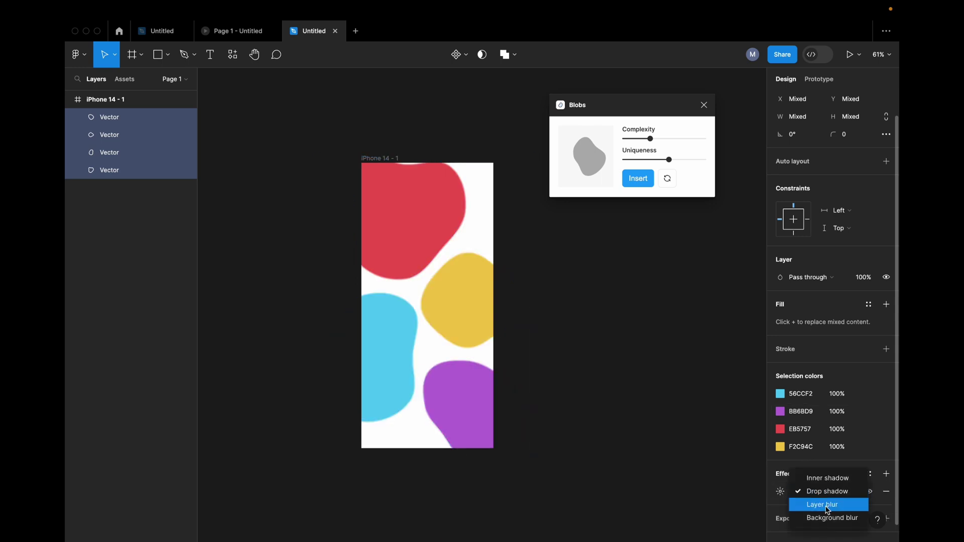
left_click(828, 505)
Step: Set the layer blur of the four blobs to 300 and deselect them
left_click(779, 491)
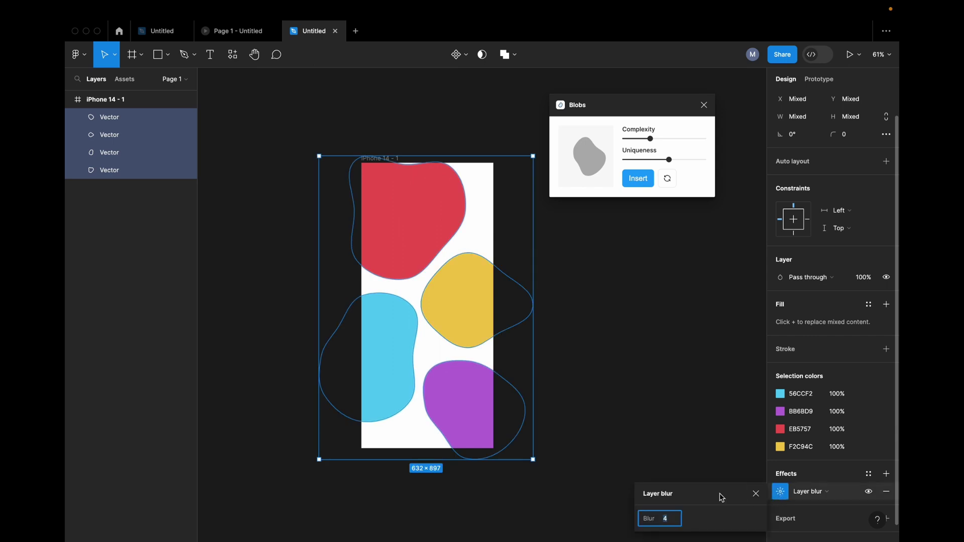
type("300")
key("Return")
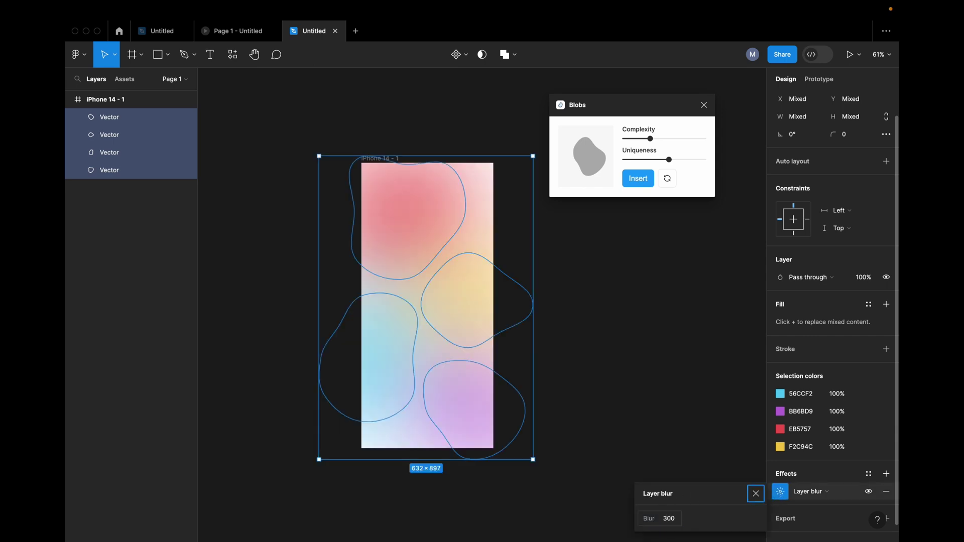
left_click(619, 394)
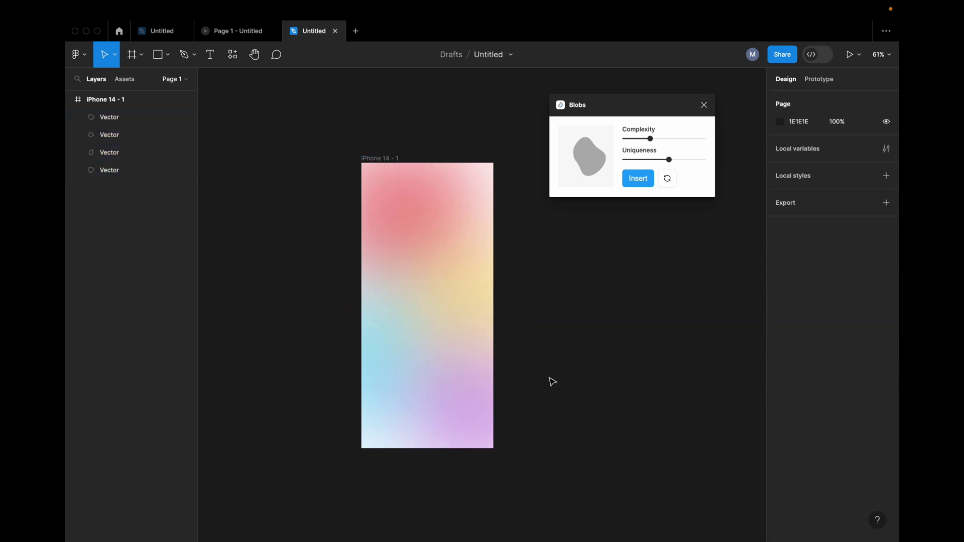
Step: Close the Blobs plugin and rename the iPhone 14 - 1 frame as Background
scroll(566, 345, "down", 2)
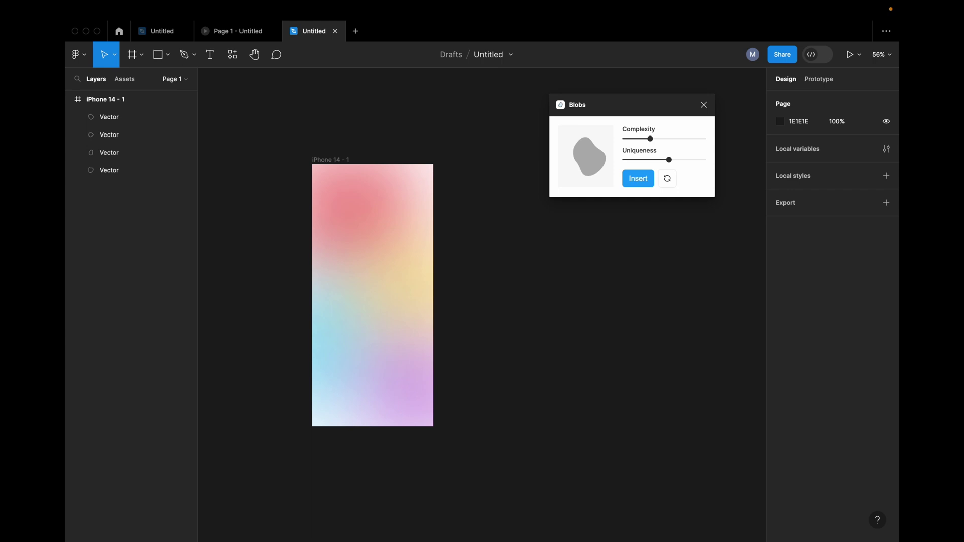
left_click(705, 105)
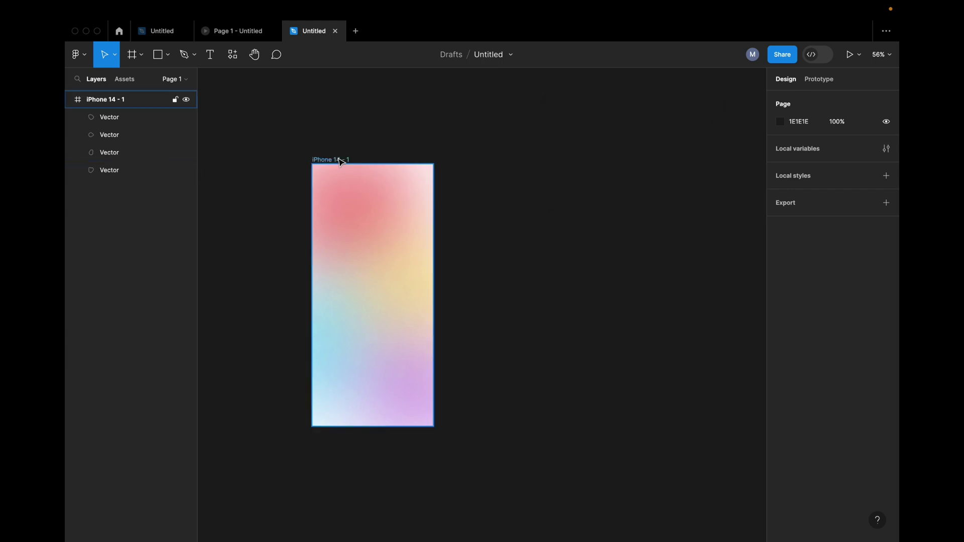
left_click(337, 160)
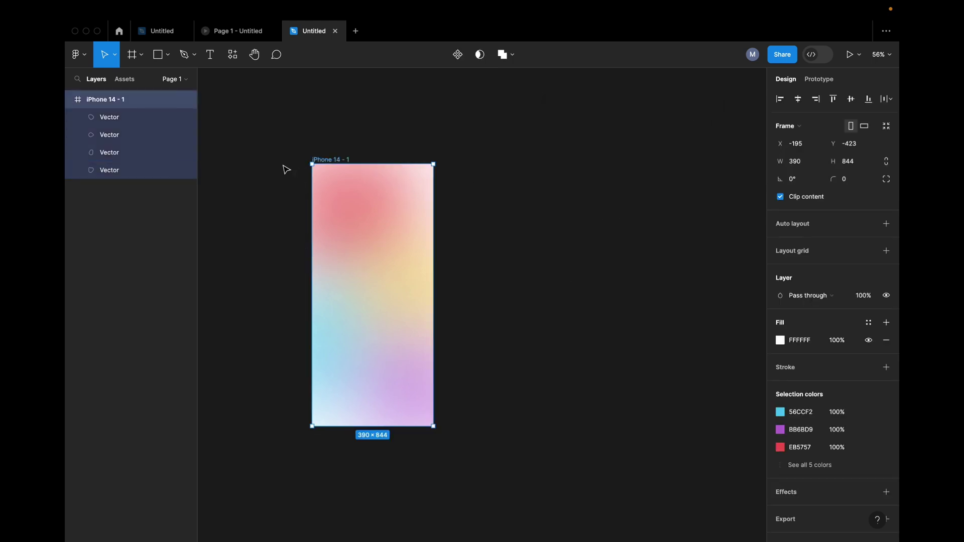
double_click(104, 100)
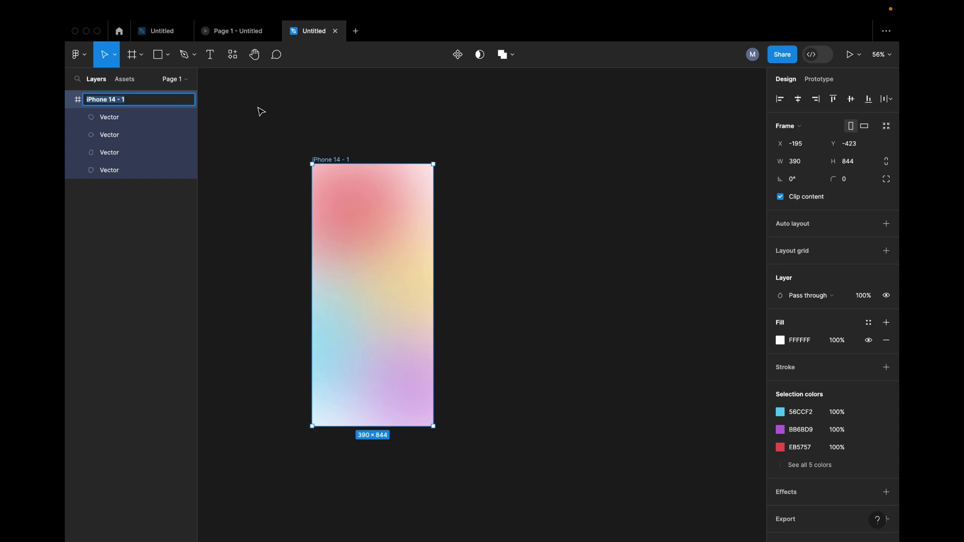
type("comp")
key("super+a")
type("Bac")
key("Return")
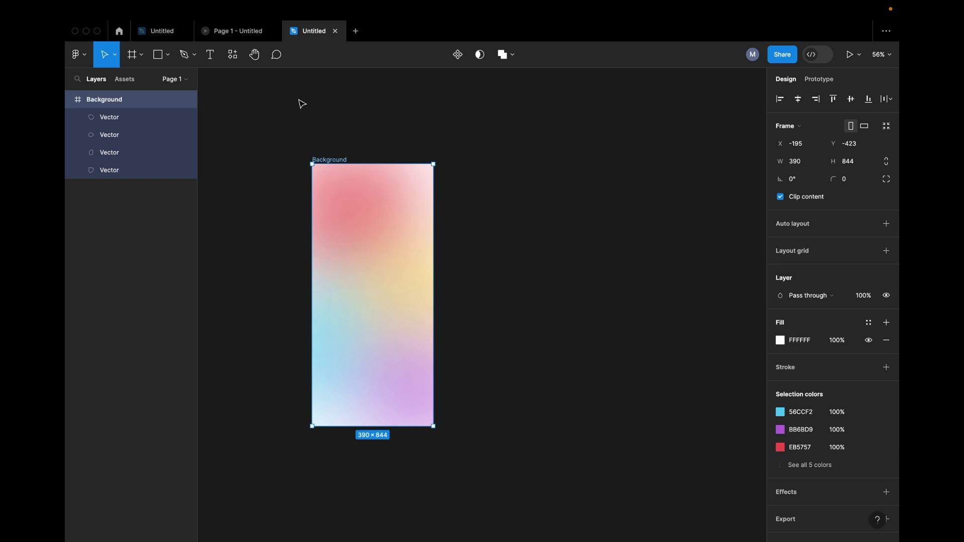
Step: Turn the Background frame into a component and add a Variant property to it
left_click(467, 162)
key("super+a")
left_click(457, 57)
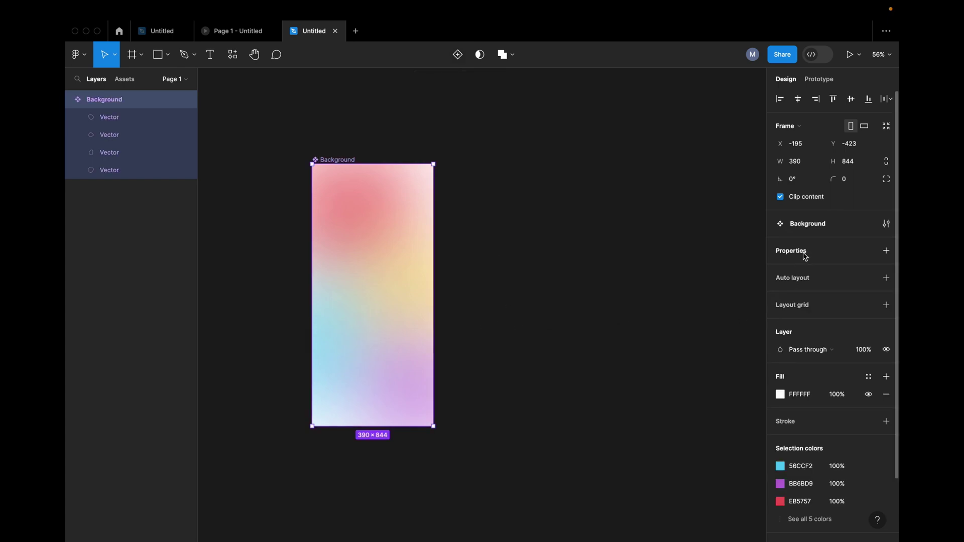
left_click(887, 252)
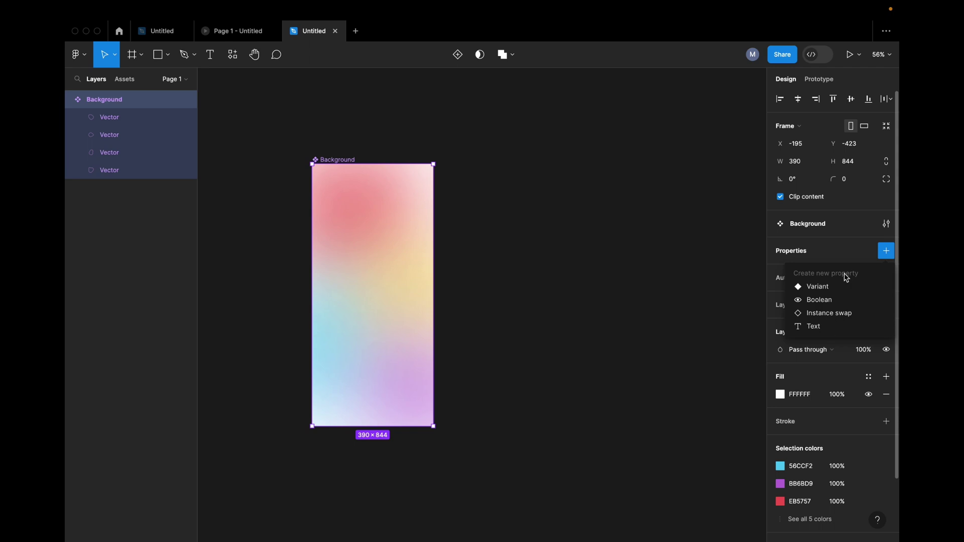
left_click(822, 289)
Step: Widen the Background component set to the right to about 1845, leaving room beside the default variant
left_click_drag(443, 331, 725, 334)
scroll(680, 332, "right", 3)
scroll(680, 333, "right", 1)
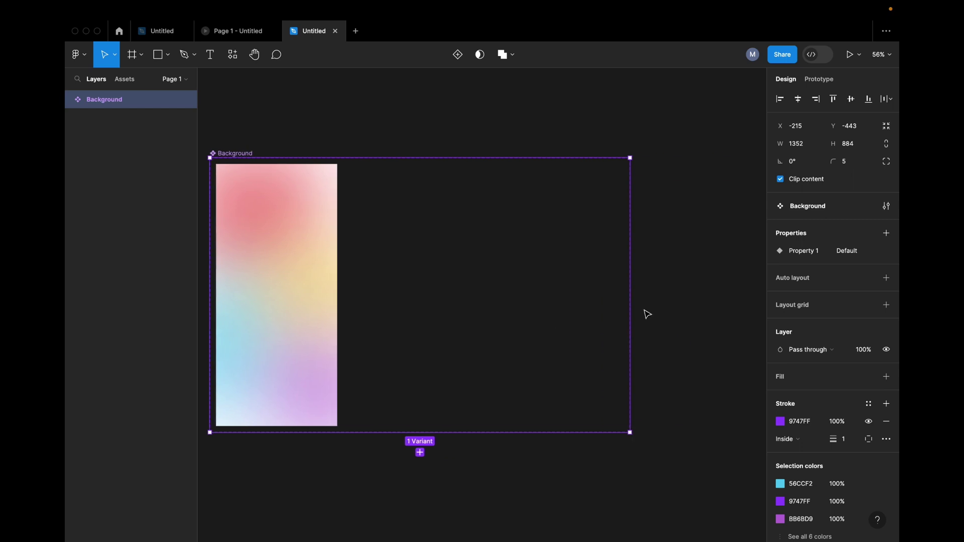
left_click_drag(632, 307, 734, 303)
scroll(650, 327, "down", 3)
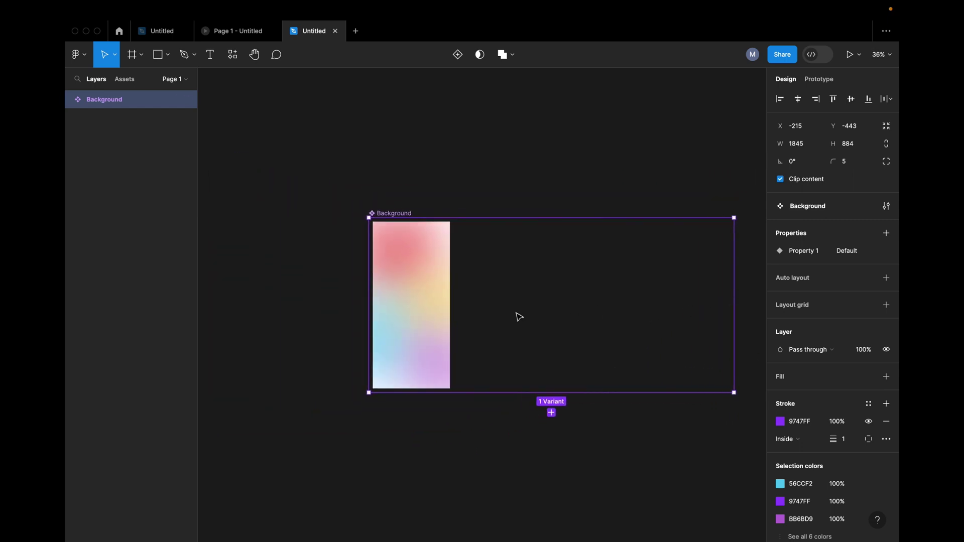
Step: Add a second variant to the Background set and place it right of the default one, at about X 533, Y 20
left_click(516, 300)
left_click(435, 300)
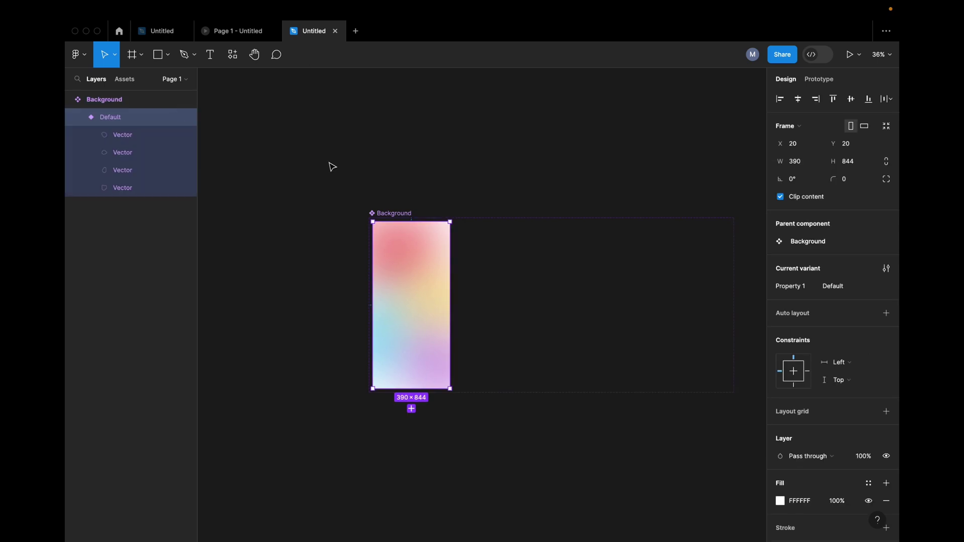
left_click(344, 164)
left_click(385, 213)
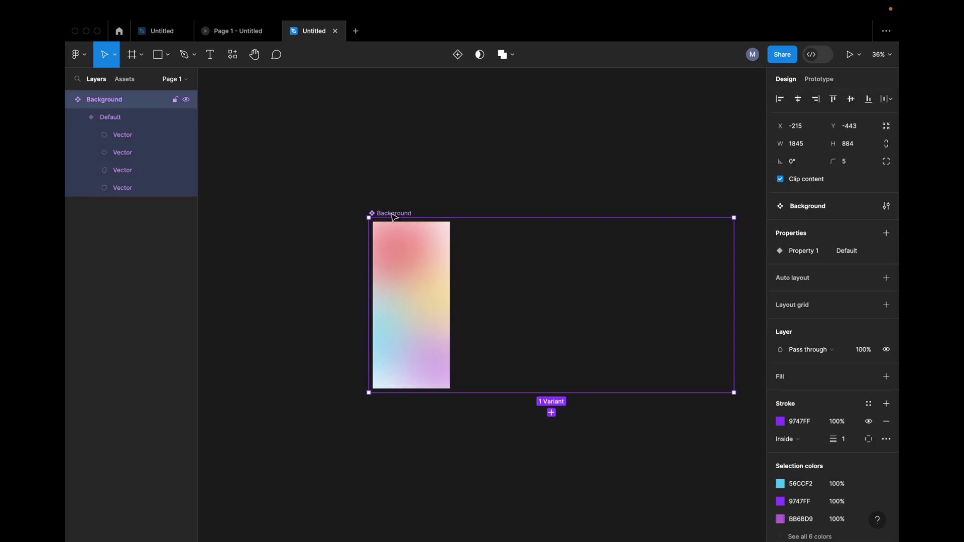
left_click(458, 55)
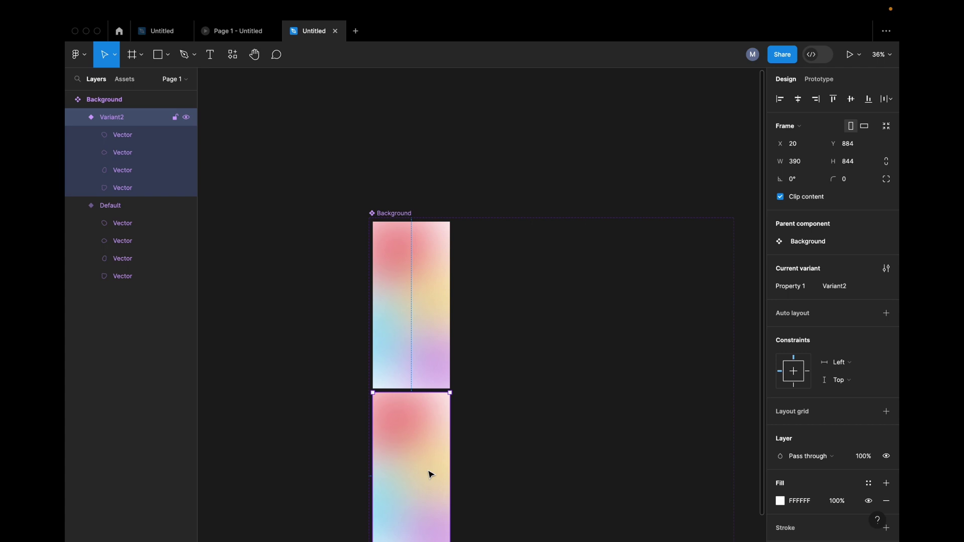
scroll(402, 358, "down", 3)
scroll(402, 358, "up", 1)
left_click_drag(437, 382, 523, 209)
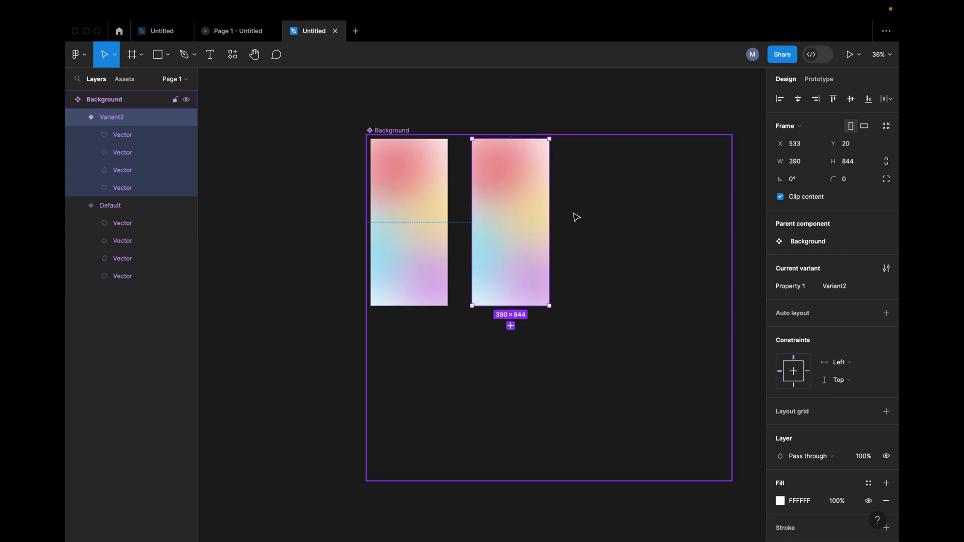
Step: In the second variant, move the purple blob to the upper-left area and the yellow blob to about X -65, Y 308
scroll(574, 216, "down", 1)
scroll(574, 216, "up", 4)
scroll(559, 235, "down", 1)
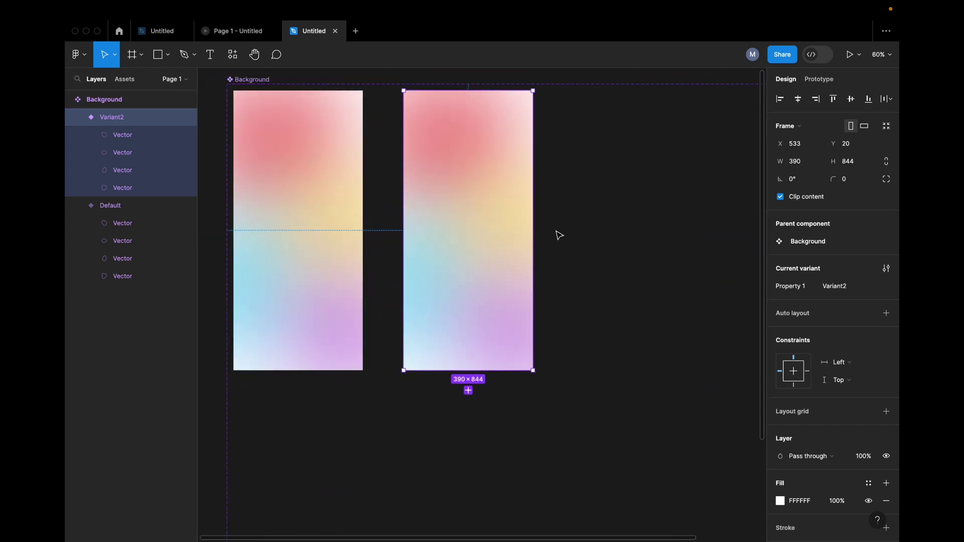
left_click(121, 136)
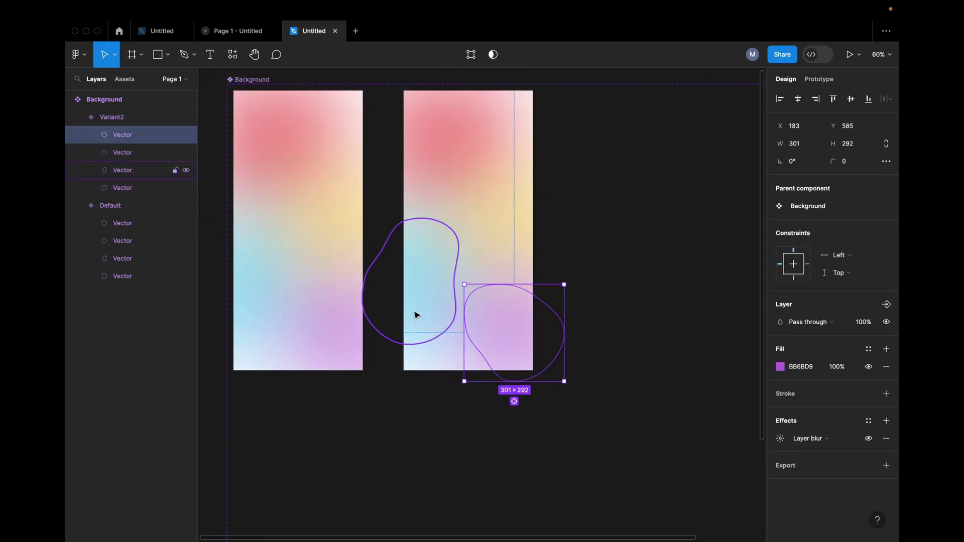
left_click_drag(495, 330, 432, 146)
left_click(130, 157)
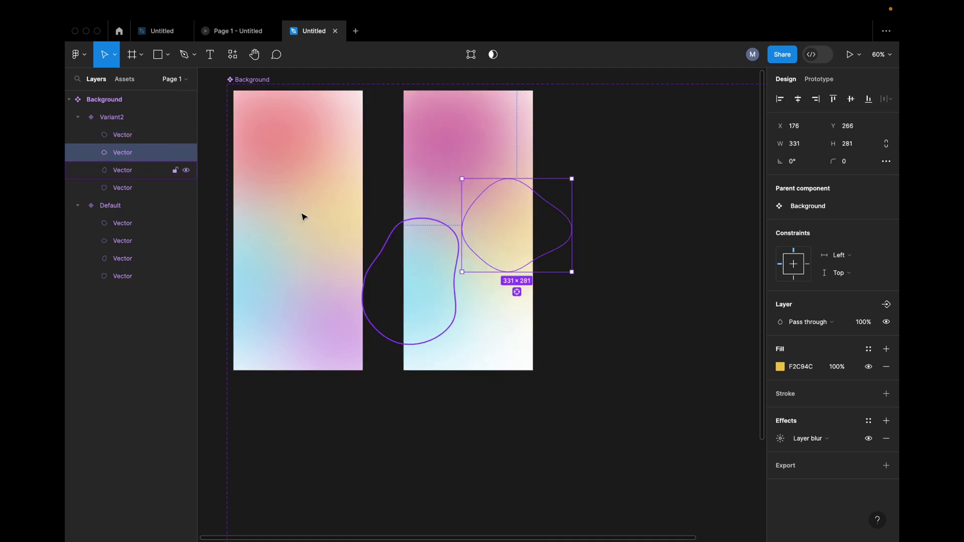
left_click_drag(503, 229, 426, 243)
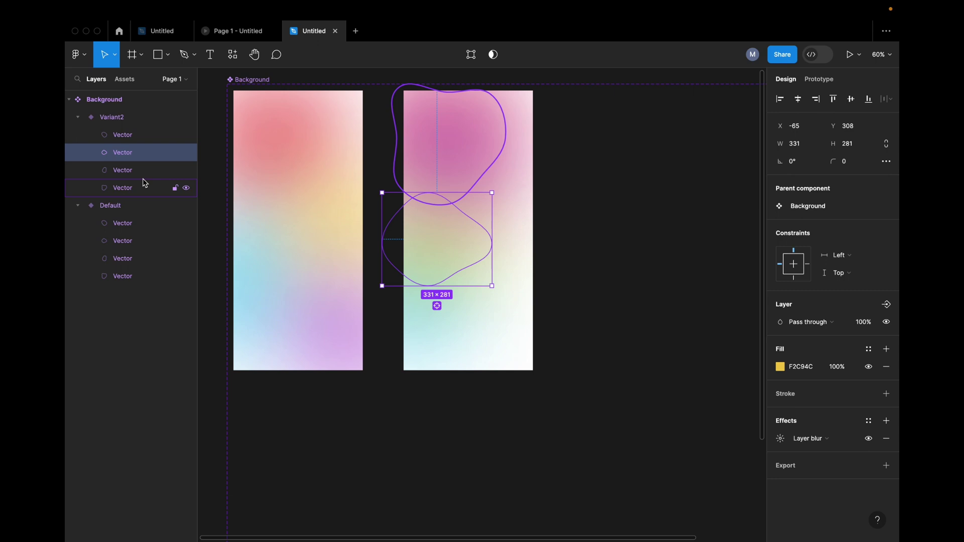
Step: In the second variant, move the blue blob to the middle-right edge and the red blob to about X 179, Y 406
left_click(129, 170)
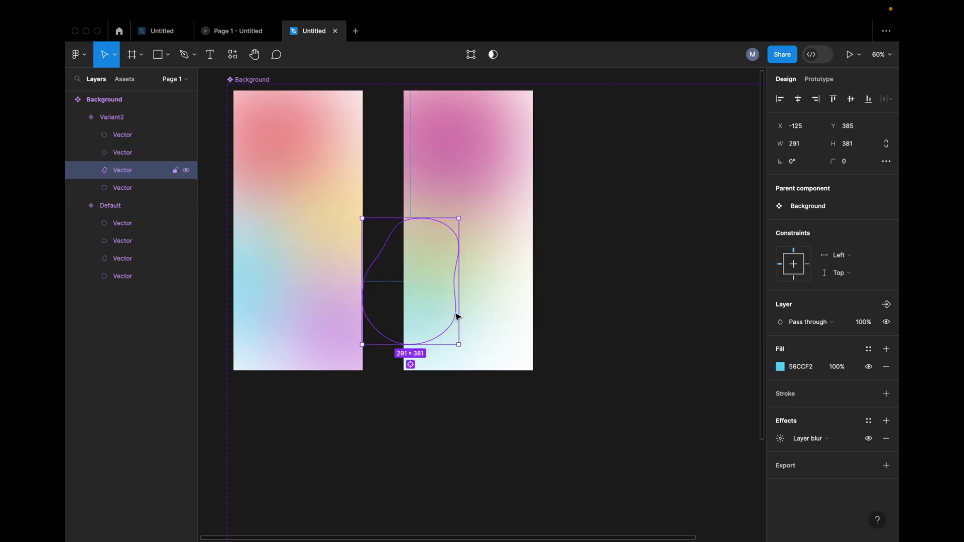
left_click_drag(457, 317, 529, 254)
left_click(130, 188)
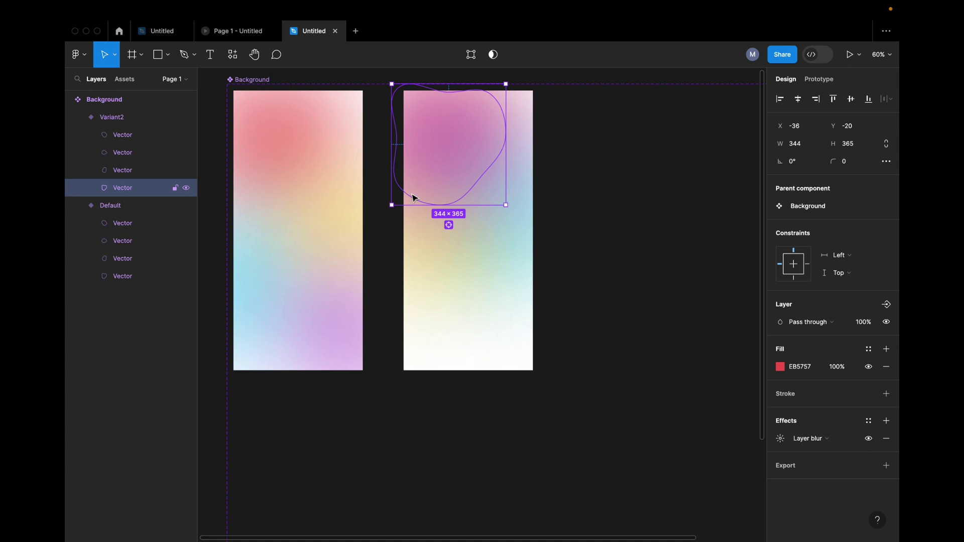
left_click_drag(413, 197, 471, 316)
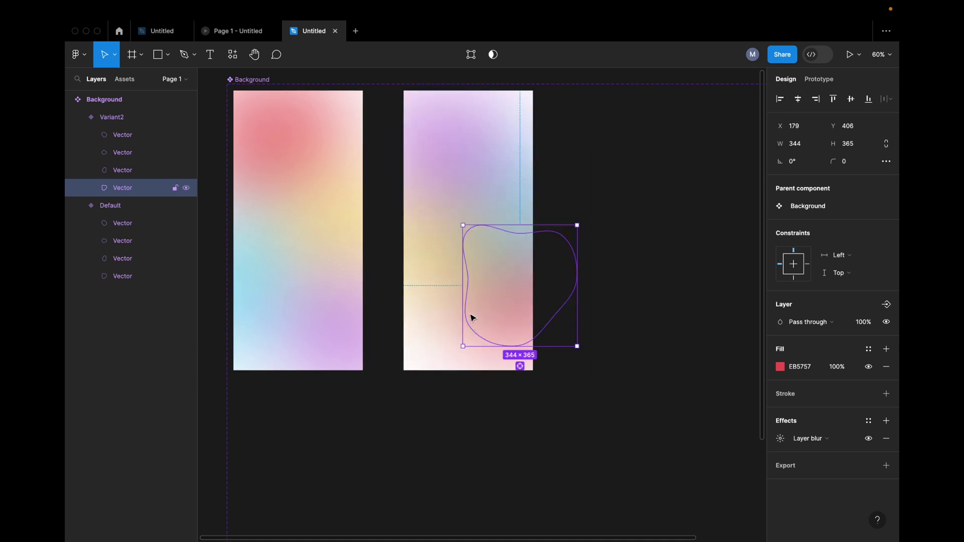
Step: Add a third variant to the Background set and place it to the right of the second one
scroll(471, 316, "down", 3)
left_click(408, 121)
left_click(320, 135)
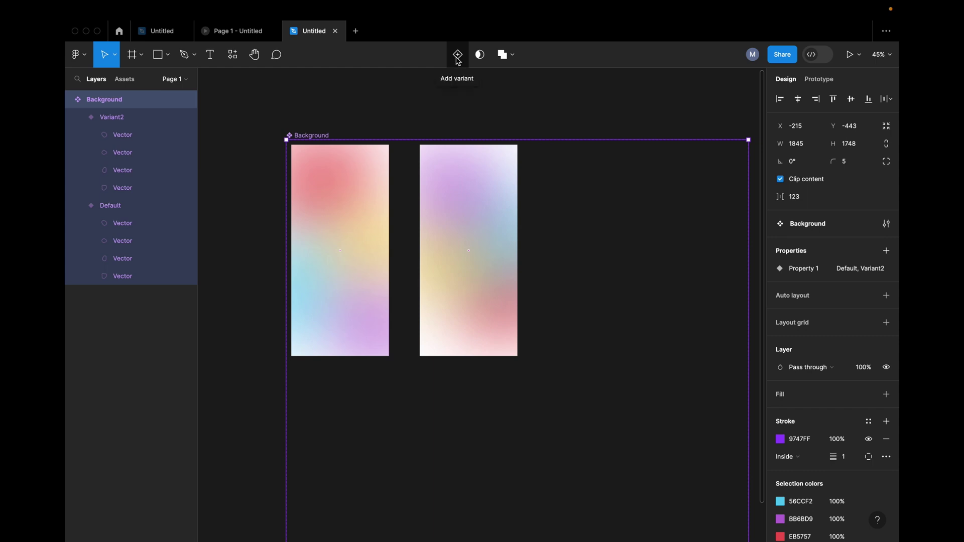
left_click(458, 58)
scroll(598, 223, "right", 3)
left_click(640, 224)
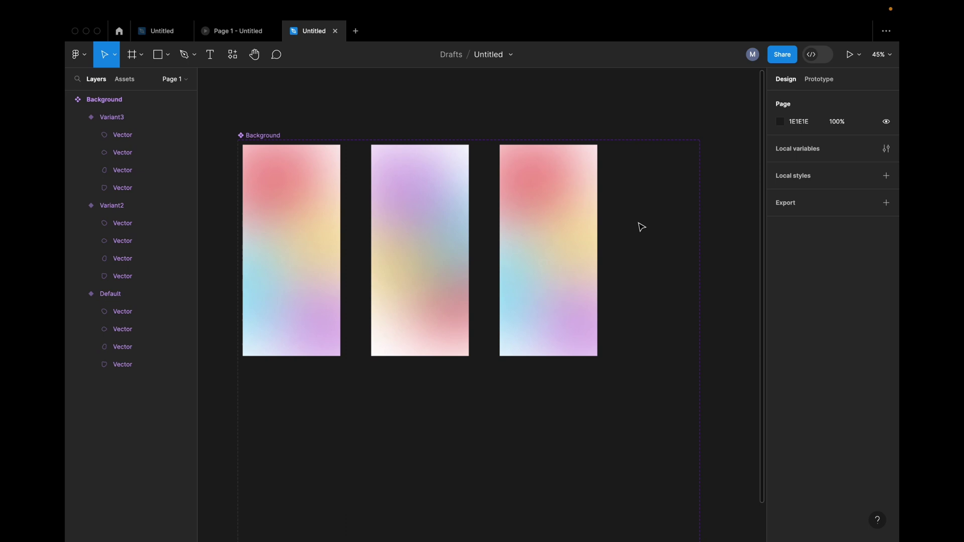
Step: In the third variant, move the purple blob to the middle-left area and the yellow blob to about X 166, Y 576
left_click(571, 194)
left_click(123, 135)
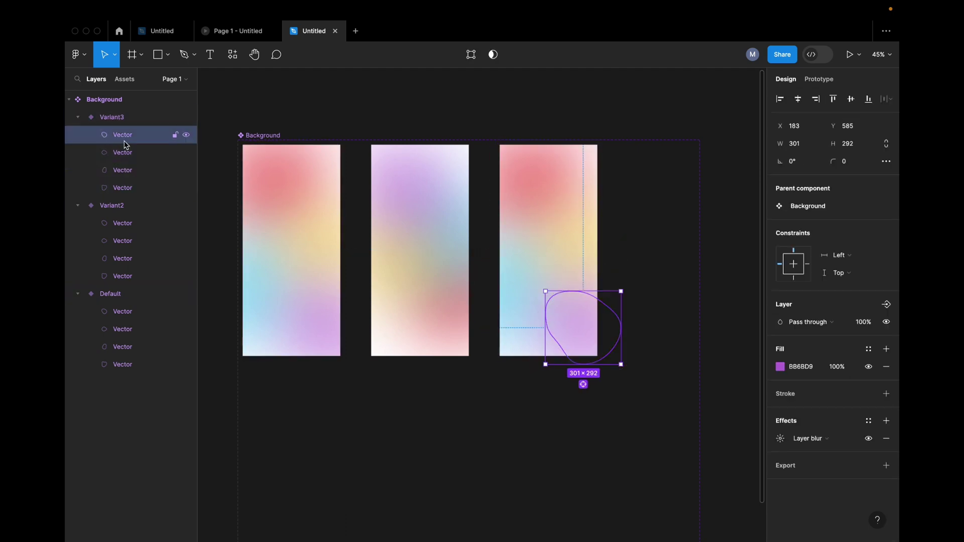
mouse_move(592, 336)
left_mouse_down()
mouse_move(546, 266)
mouse_move(592, 335)
left_mouse_up()
left_click(135, 155)
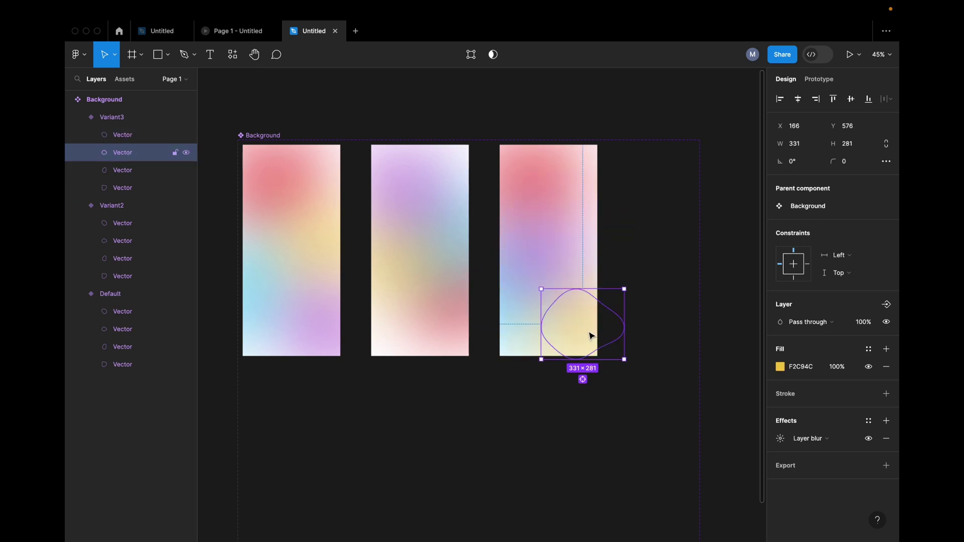
Step: In the third variant, move the blue blob to the upper-left corner and the red blob to the middle-right edge, then deselect
left_click(128, 170)
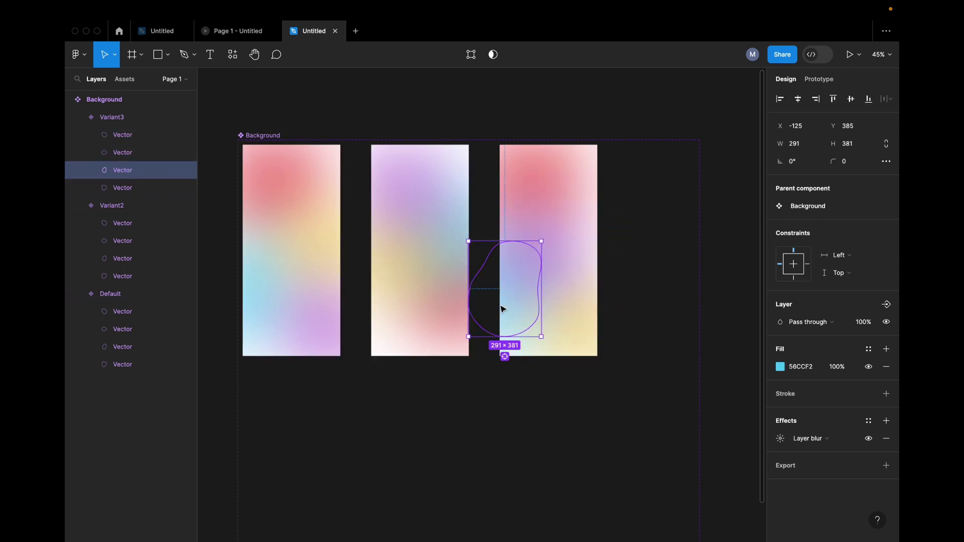
left_click_drag(519, 299, 599, 271)
left_click(125, 188)
left_click(545, 404)
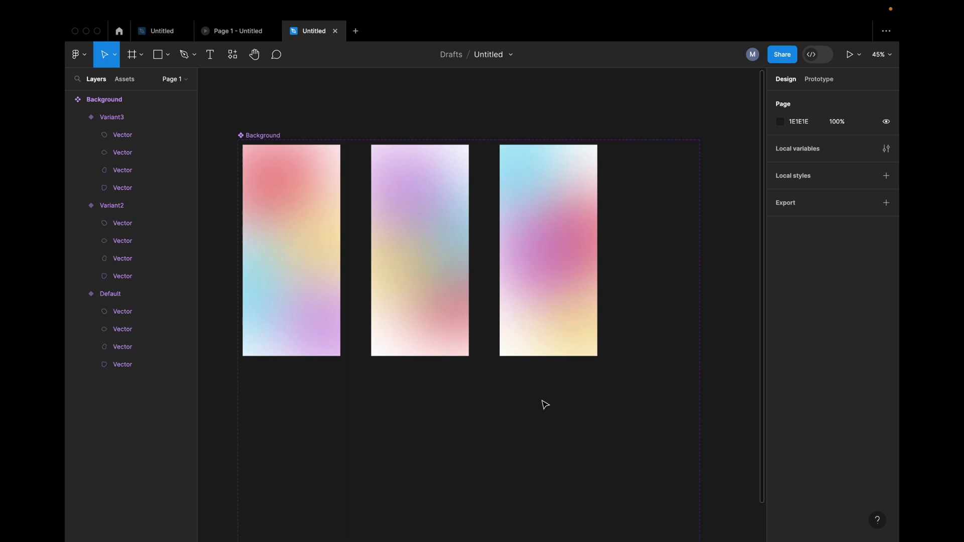
scroll(549, 400, "down", 3)
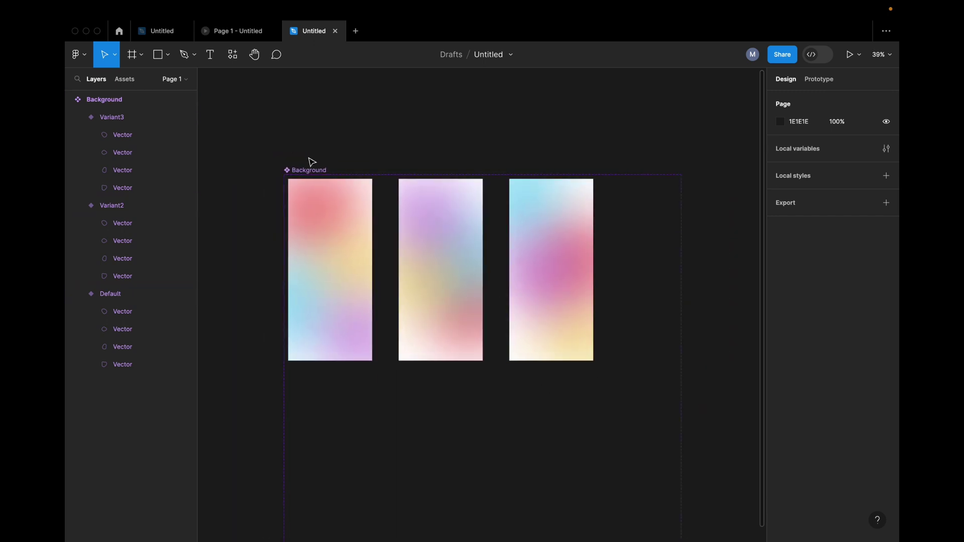
left_click(311, 169)
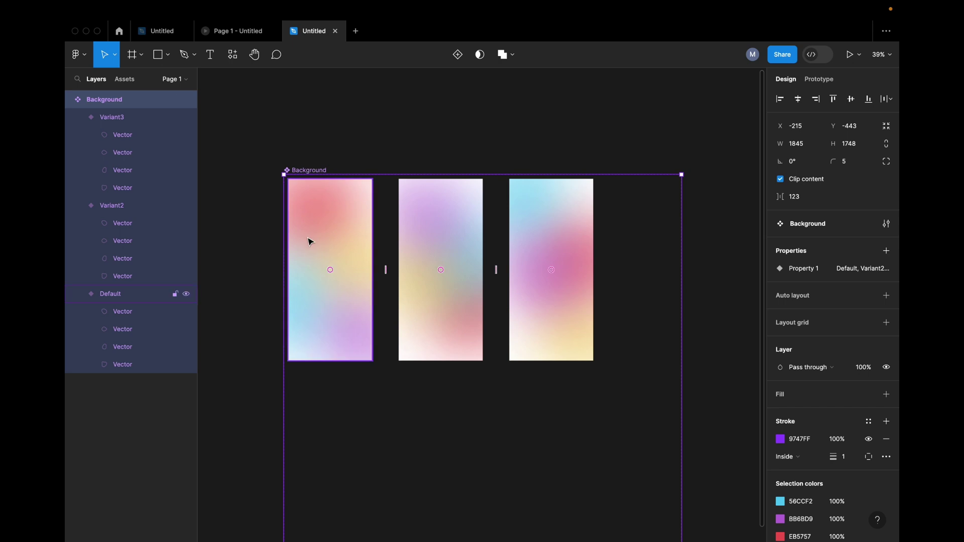
left_click(410, 134)
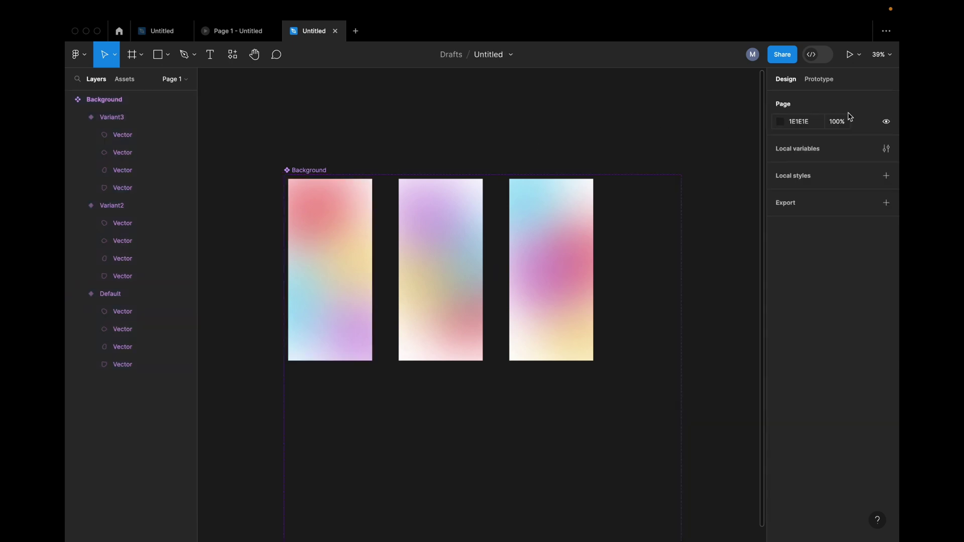
Step: Add a prototype connection from the Default variant to Variant2, triggered After delay
left_click(819, 81)
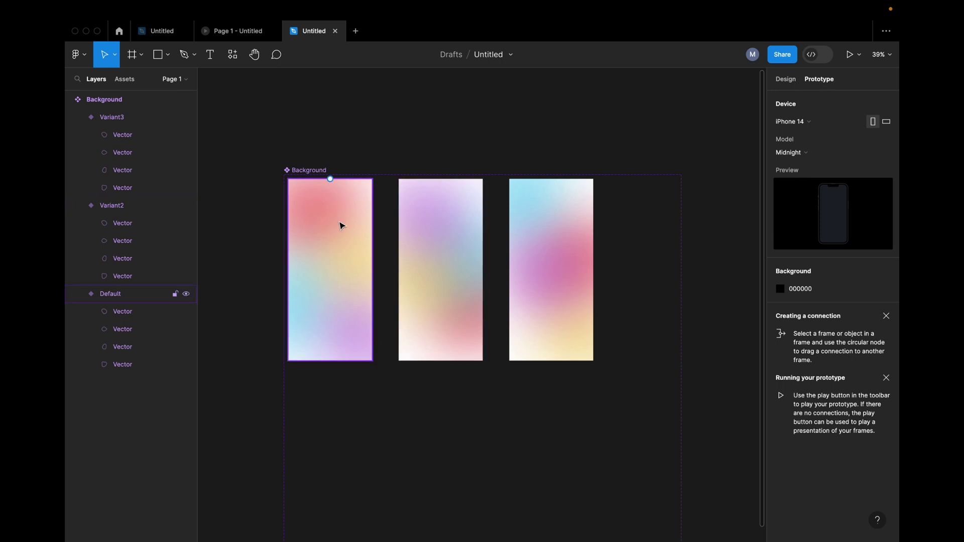
left_click_drag(372, 271, 409, 366)
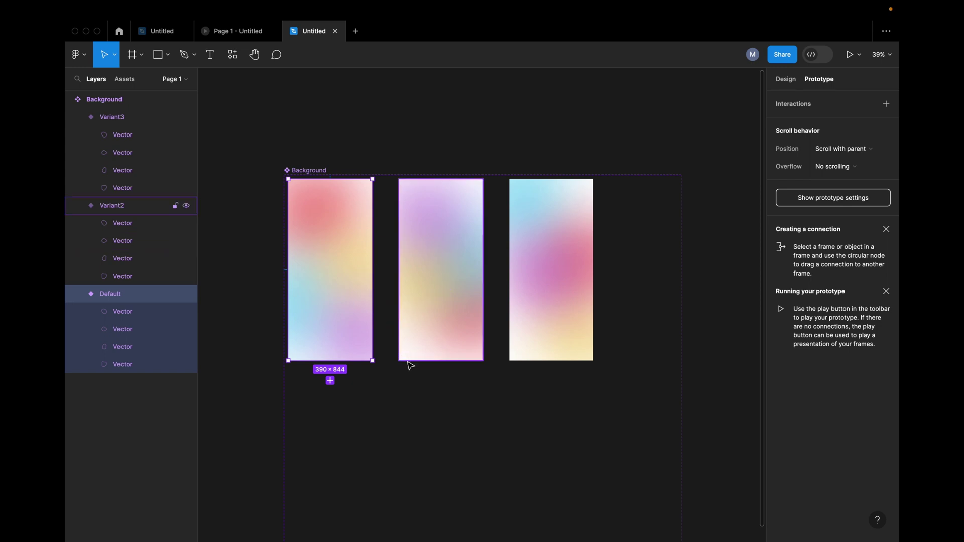
left_click_drag(372, 270, 401, 346)
left_click(362, 297)
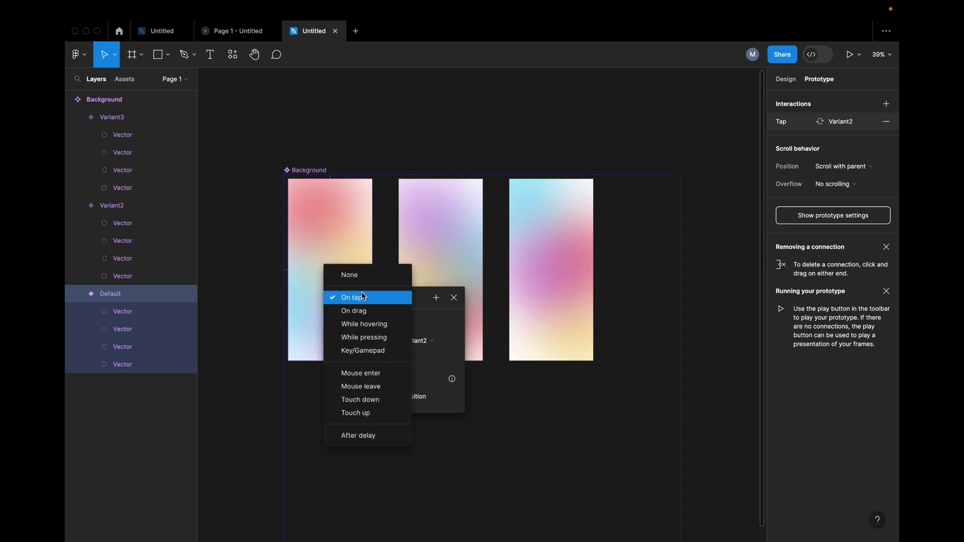
left_click(366, 440)
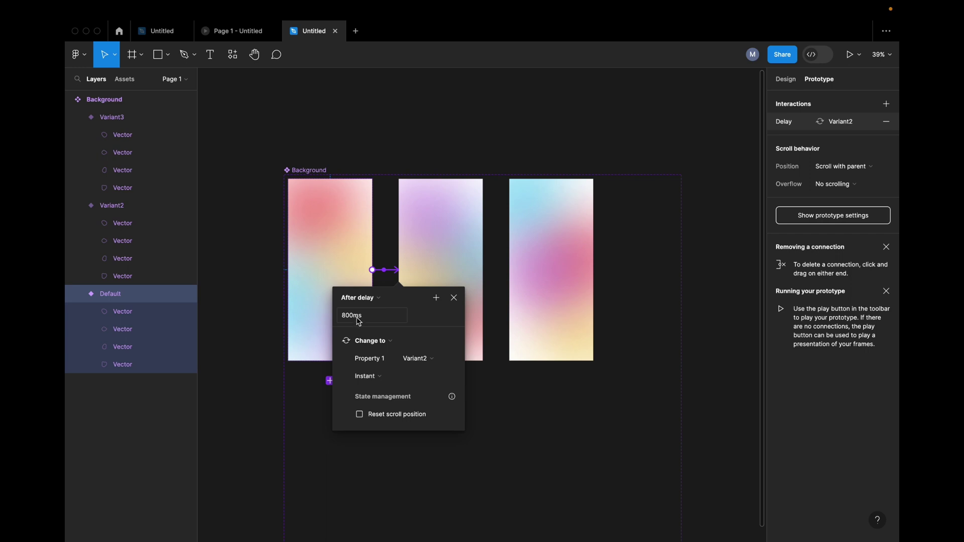
Step: Set the Default-to-Variant2 transition to Smart animate with Linear easing
left_click(369, 341)
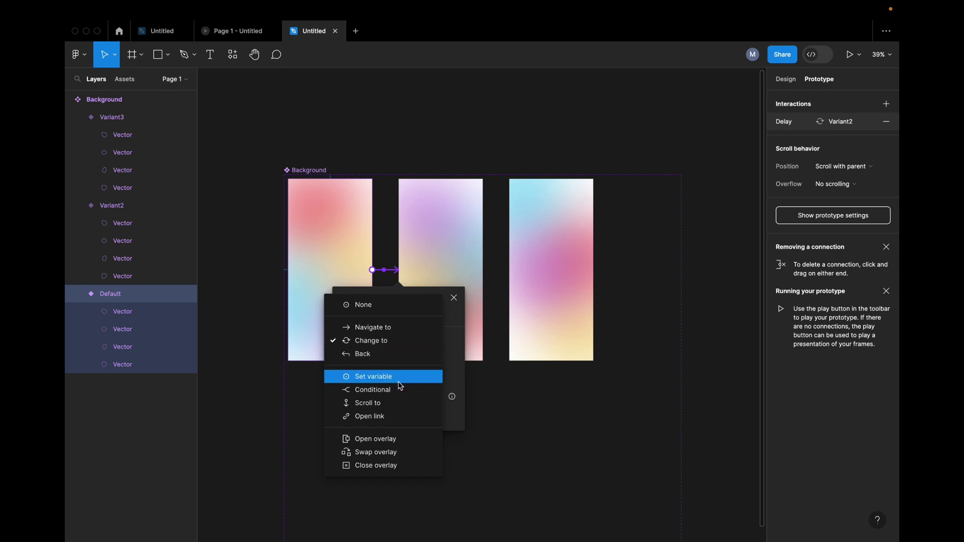
left_click(460, 356)
left_click(376, 382)
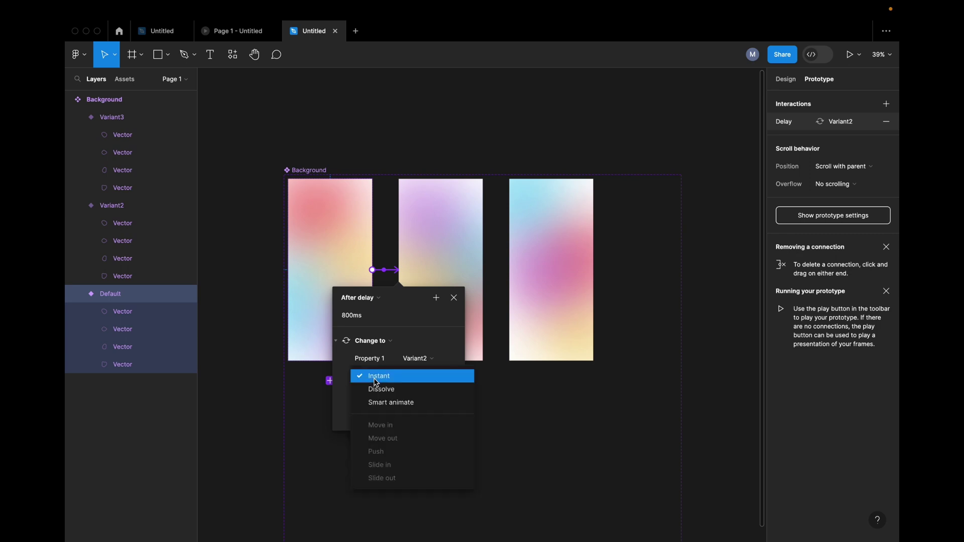
left_click(387, 401)
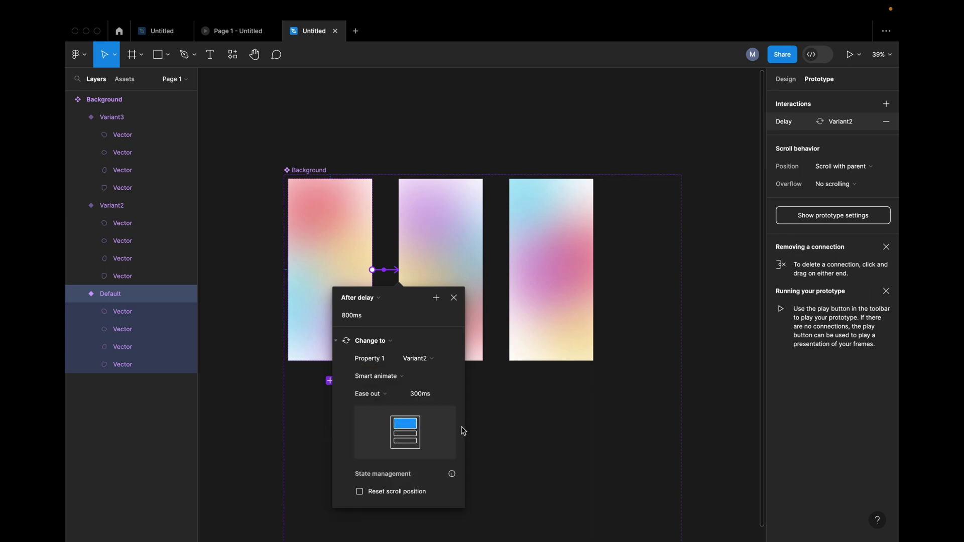
left_click(382, 397)
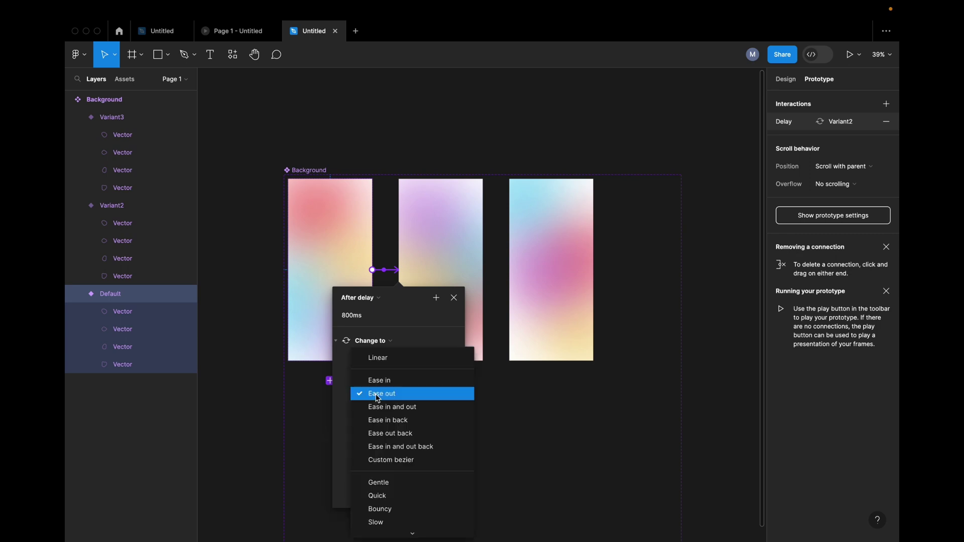
left_click(381, 360)
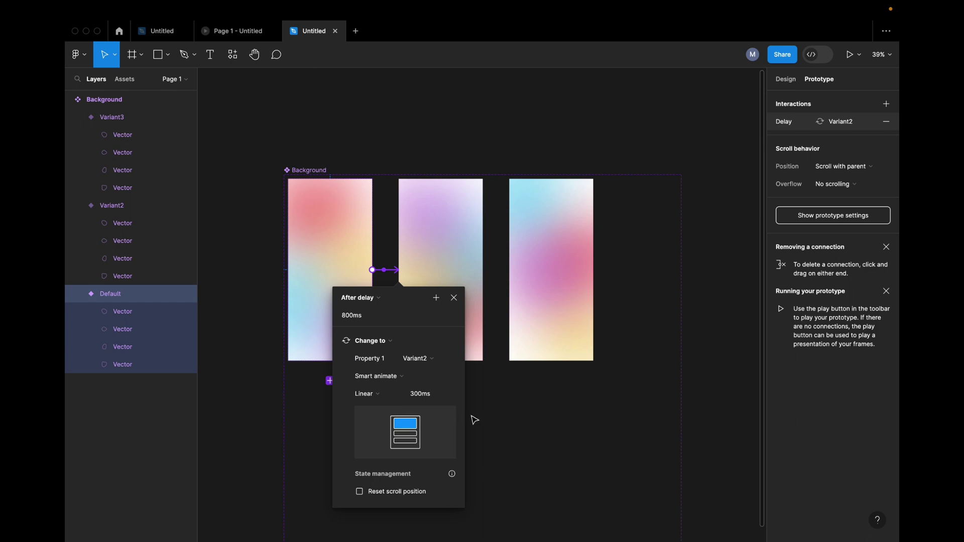
left_click(488, 418)
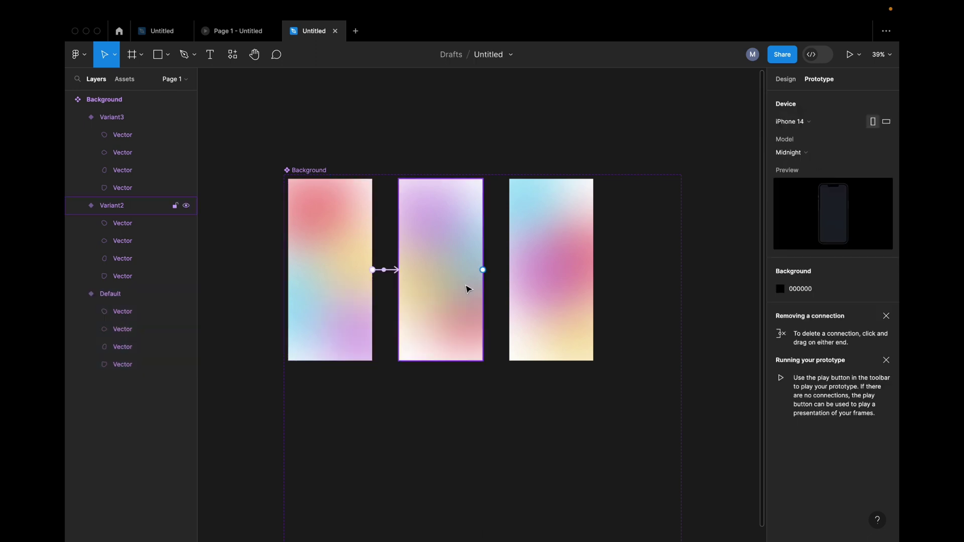
Step: Connect Variant2 to Variant3 with a prototype interaction triggered After delay
left_click_drag(483, 270, 518, 273)
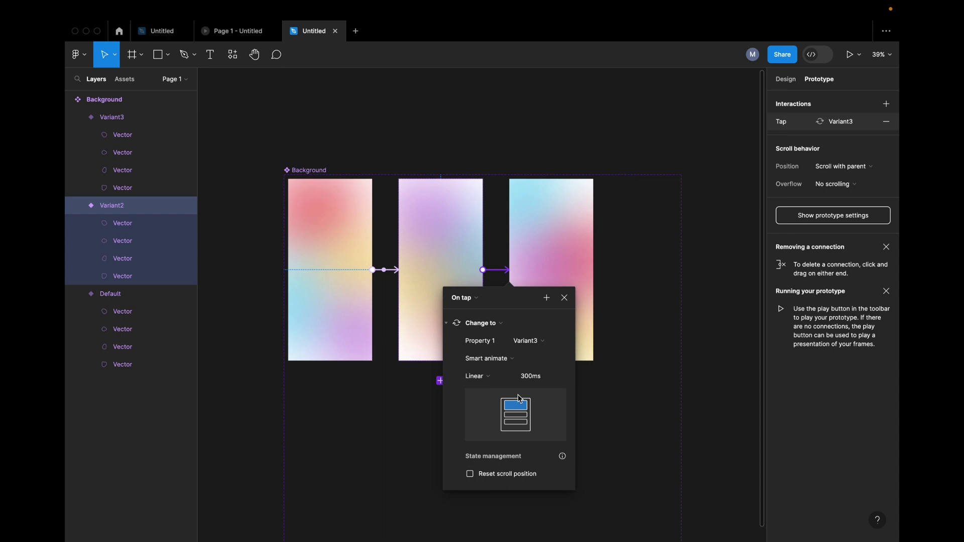
left_click(468, 300)
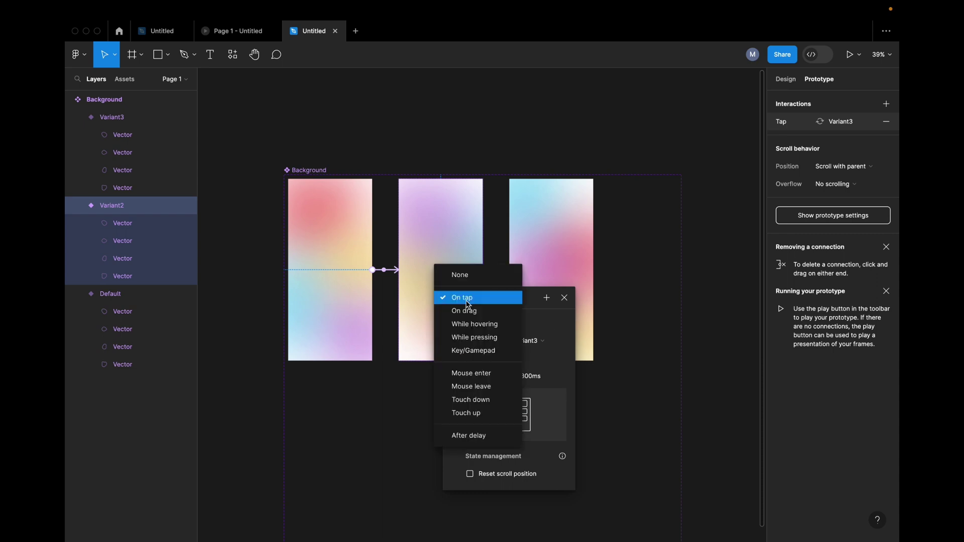
left_click(465, 436)
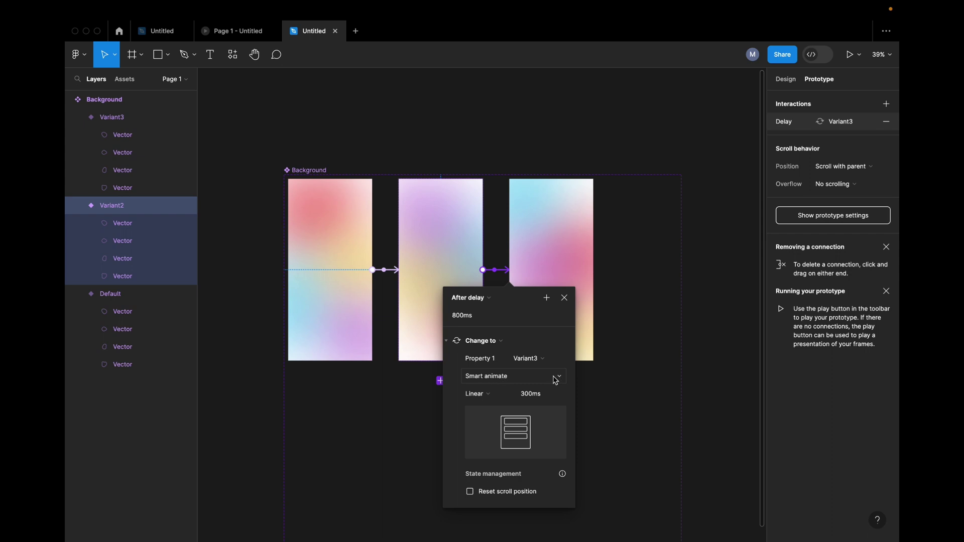
left_click(610, 396)
Step: Connect Variant3 back to the Default variant with a prototype interaction triggered After delay
left_click_drag(593, 270, 361, 338)
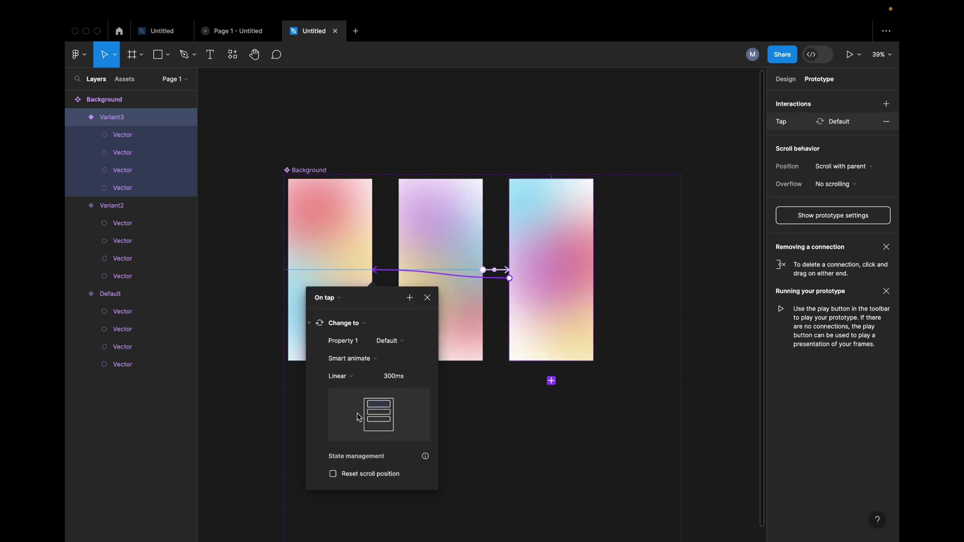
left_click(329, 298)
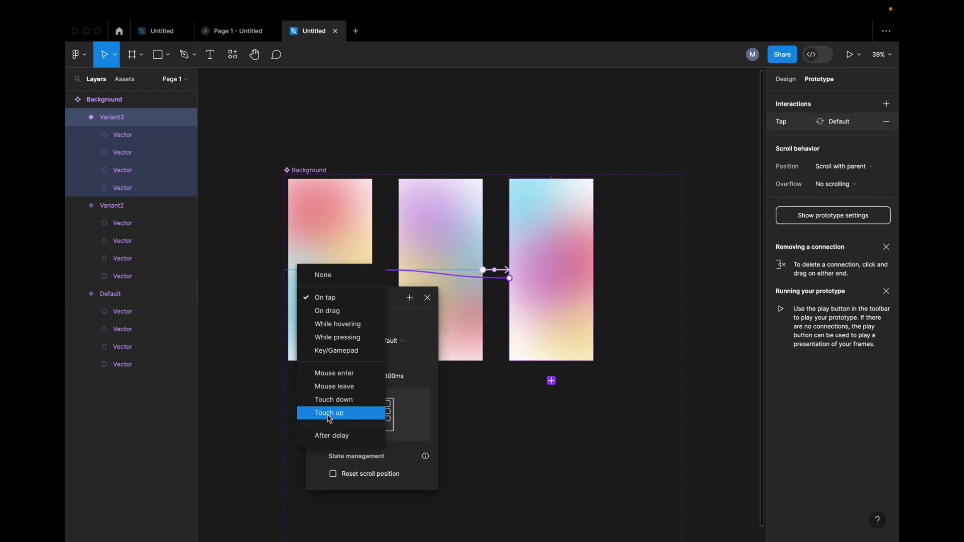
left_click(332, 436)
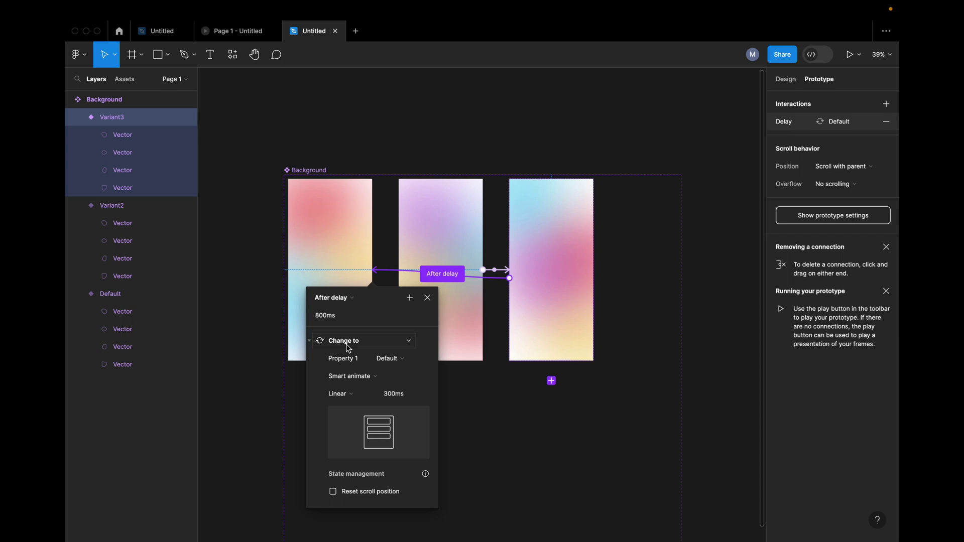
left_click(492, 437)
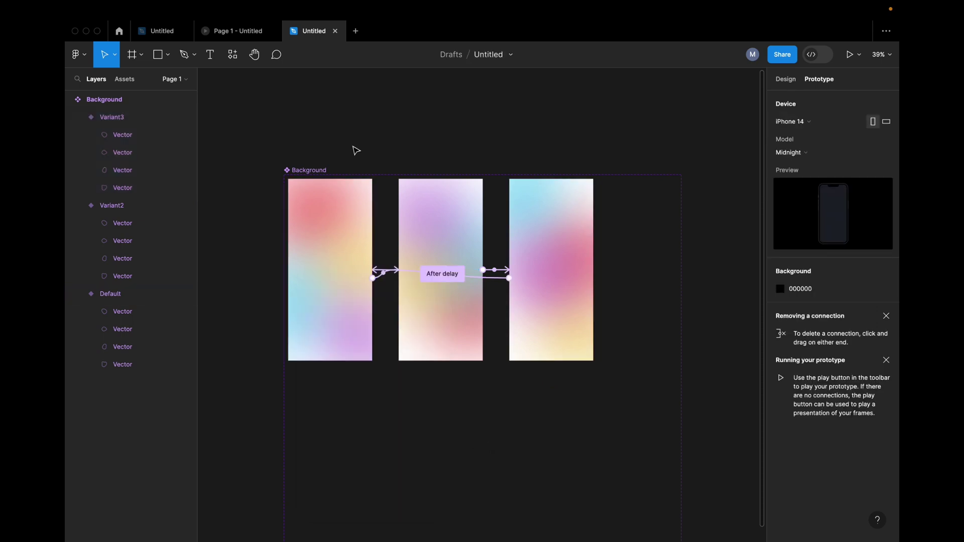
Step: Add an iPhone 14 frame and position it in the empty space to the right of the Background component set
left_click(131, 82)
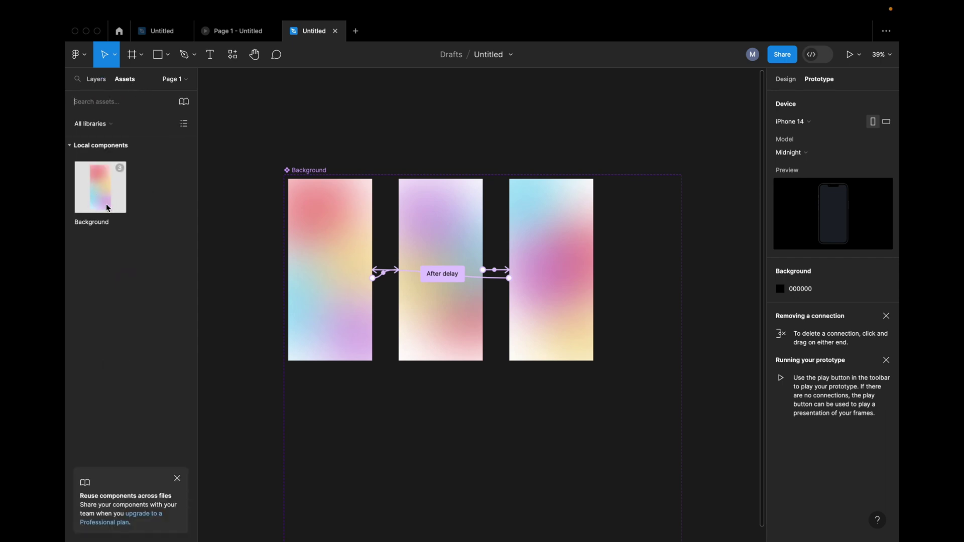
scroll(435, 236, "down", 3)
left_click_drag(616, 176, 537, 170)
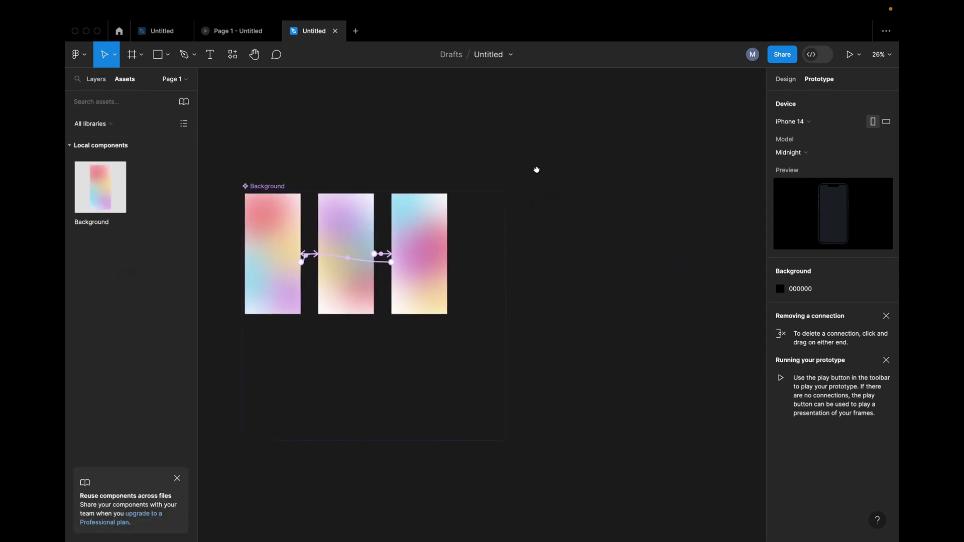
scroll(491, 168, "right", 4)
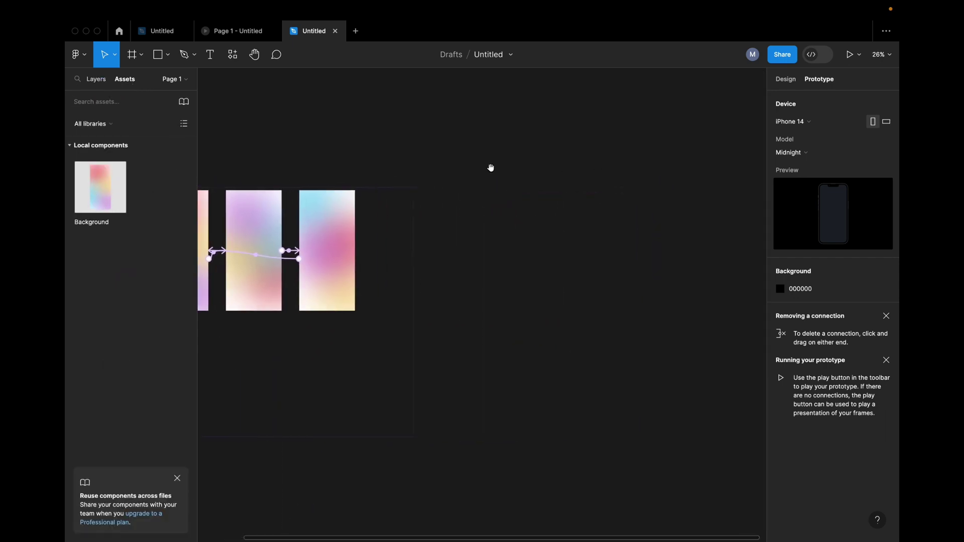
left_click(142, 56)
left_click(138, 83)
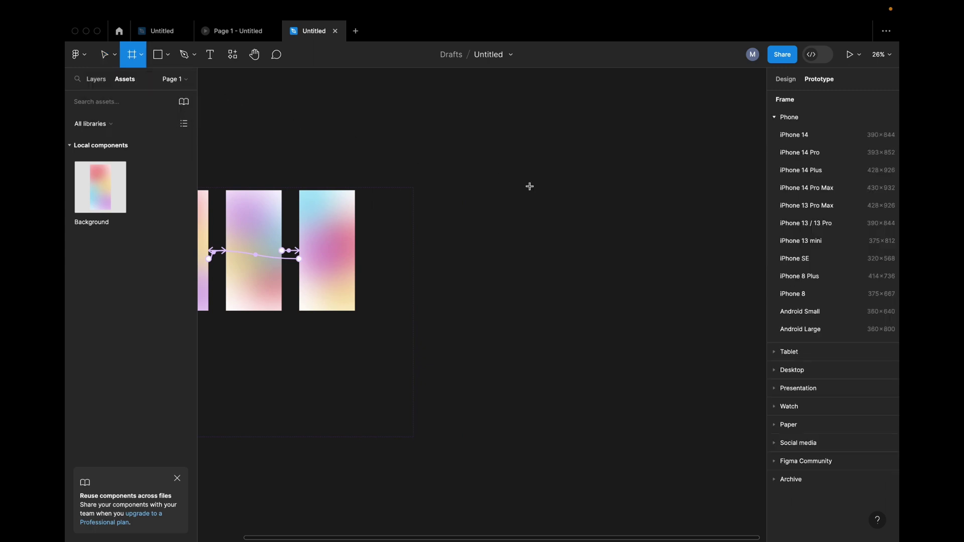
left_click(792, 136)
left_click(553, 234)
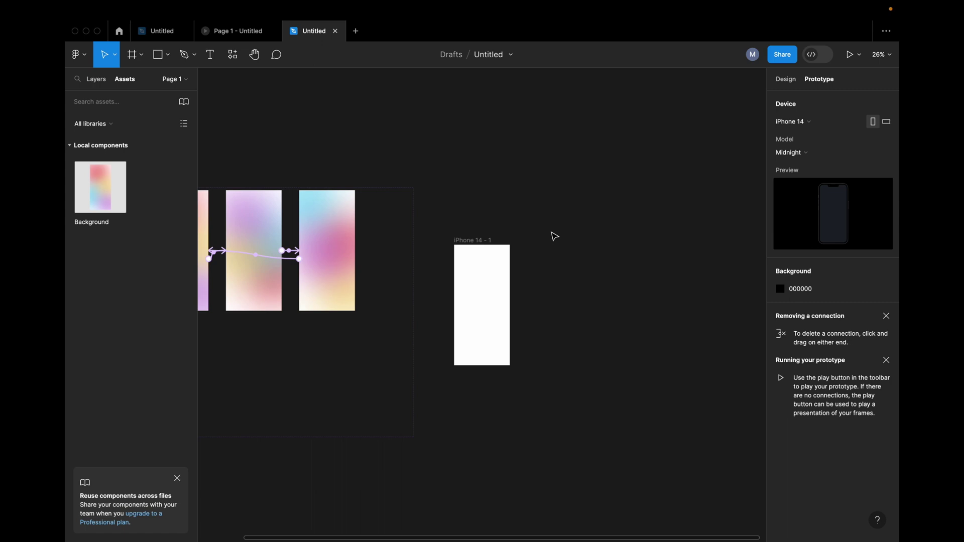
scroll(509, 241, "up", 2)
left_click_drag(464, 245, 491, 182)
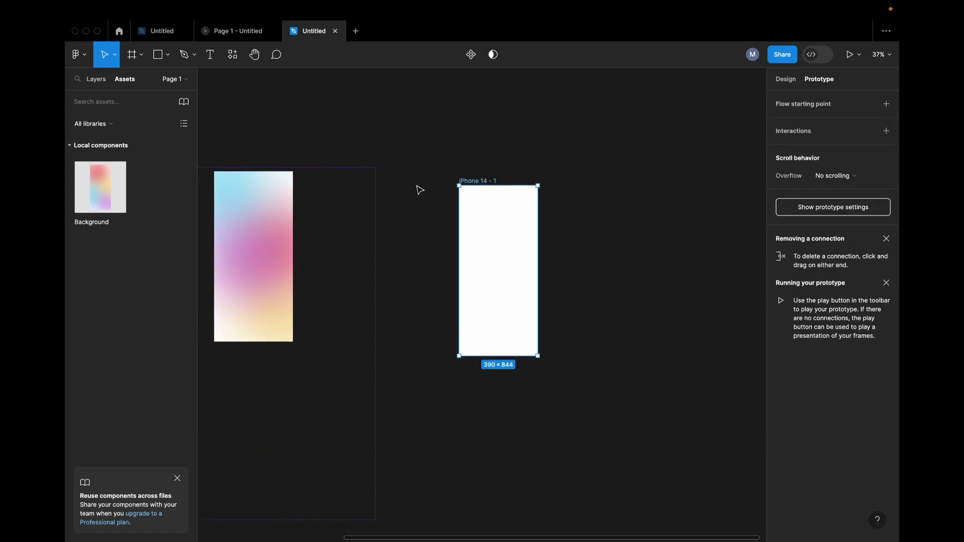
Step: Rename the new iPhone 14 frame as "Background animation"
left_click(96, 79)
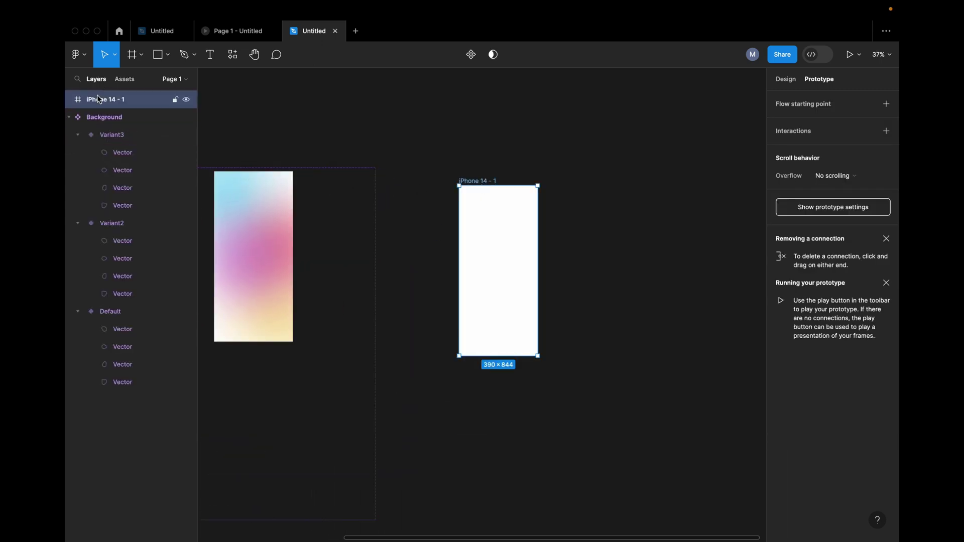
double_click(99, 98)
type("Background an")
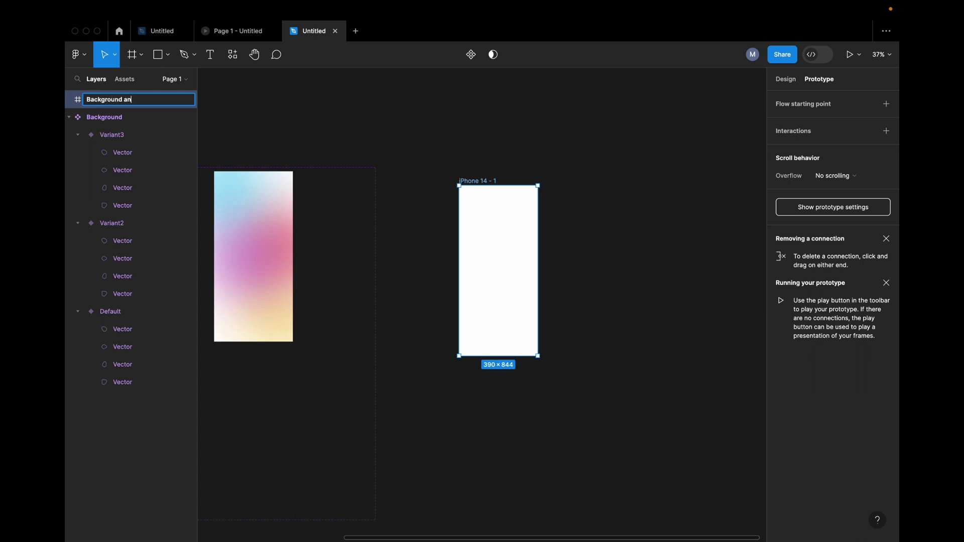
type("imation")
key("Return")
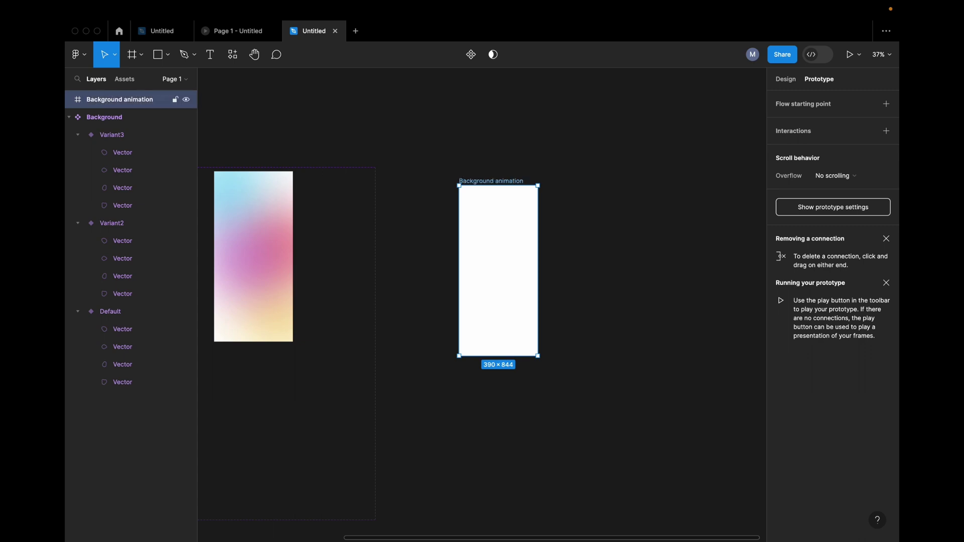
left_click(413, 155)
Step: Place an instance of the Background component inside the Background animation frame, filling it, and align it to the horizontal centre
left_click(478, 184)
left_click(124, 80)
left_click_drag(101, 187, 508, 263)
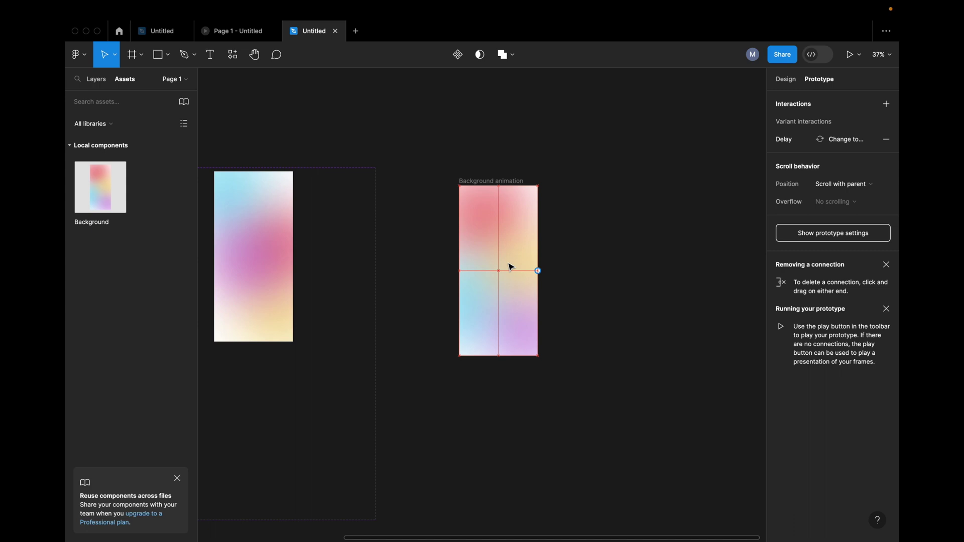
left_click(786, 79)
left_click(798, 99)
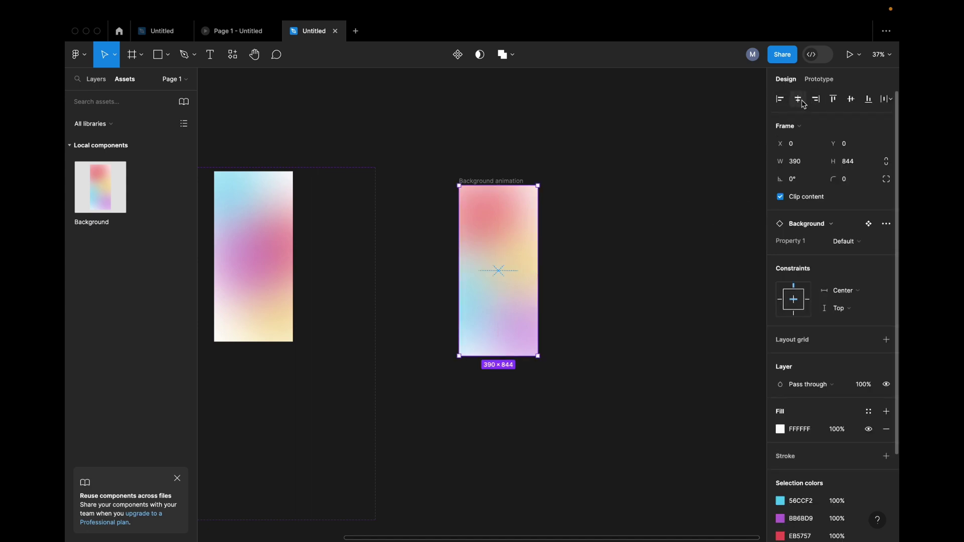
left_click(653, 241)
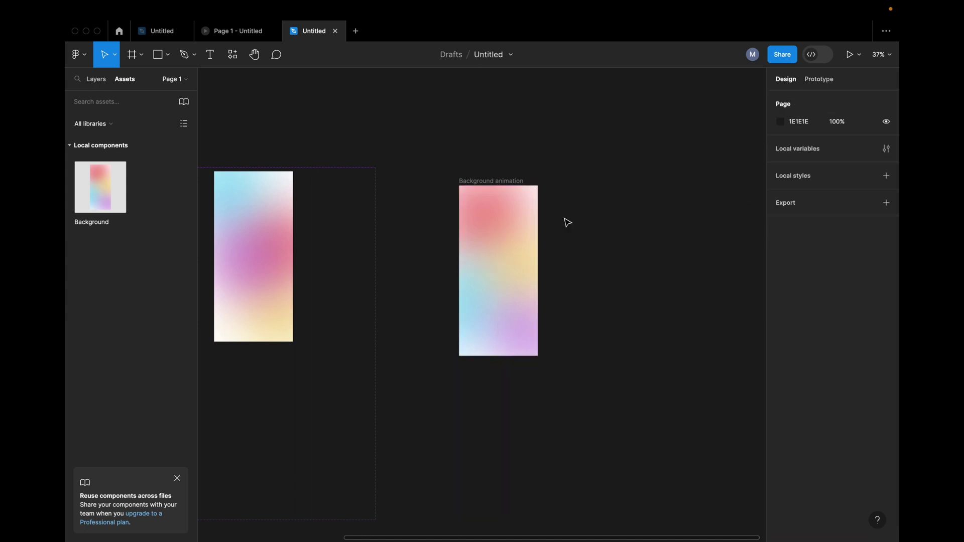
Step: Play the prototype of the Background animation frame to preview the moving blobs
left_click(511, 186)
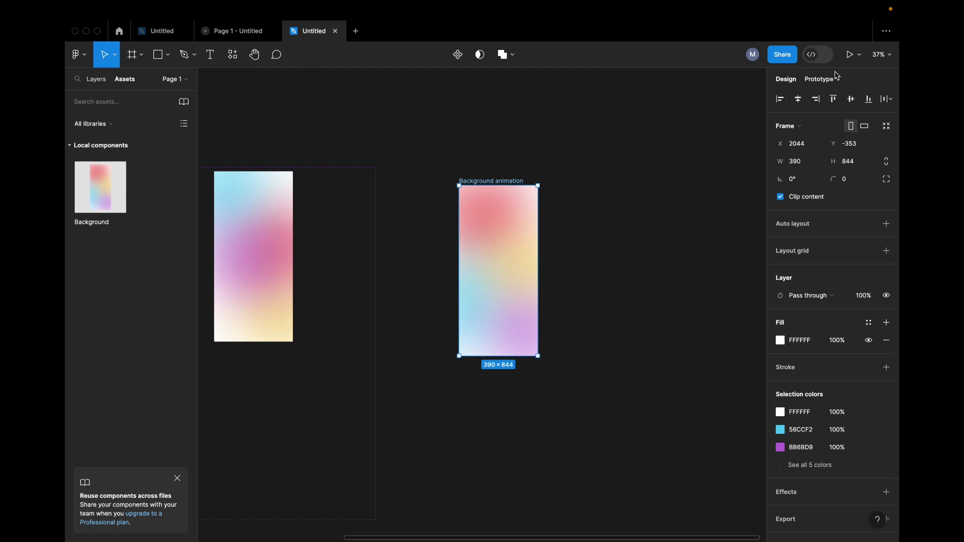
left_click(850, 55)
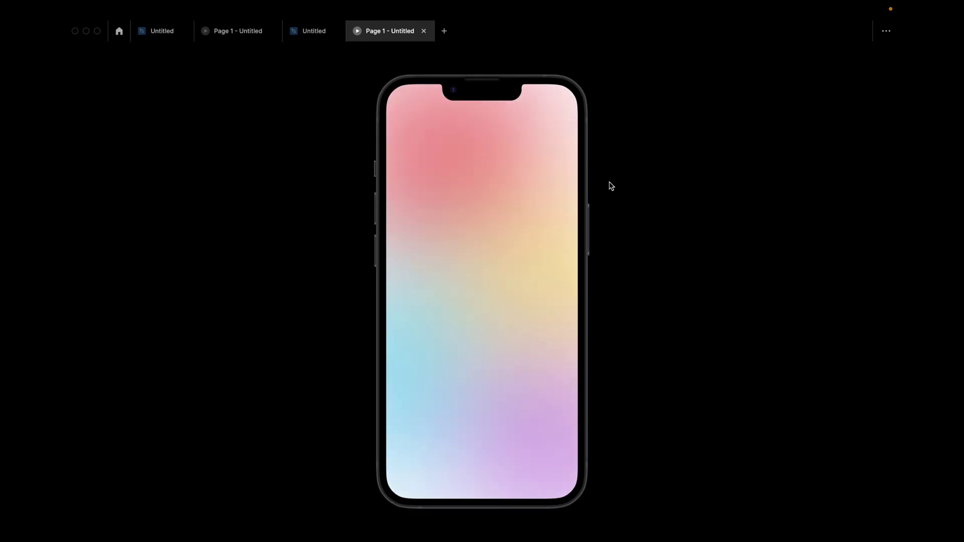
left_click(320, 83)
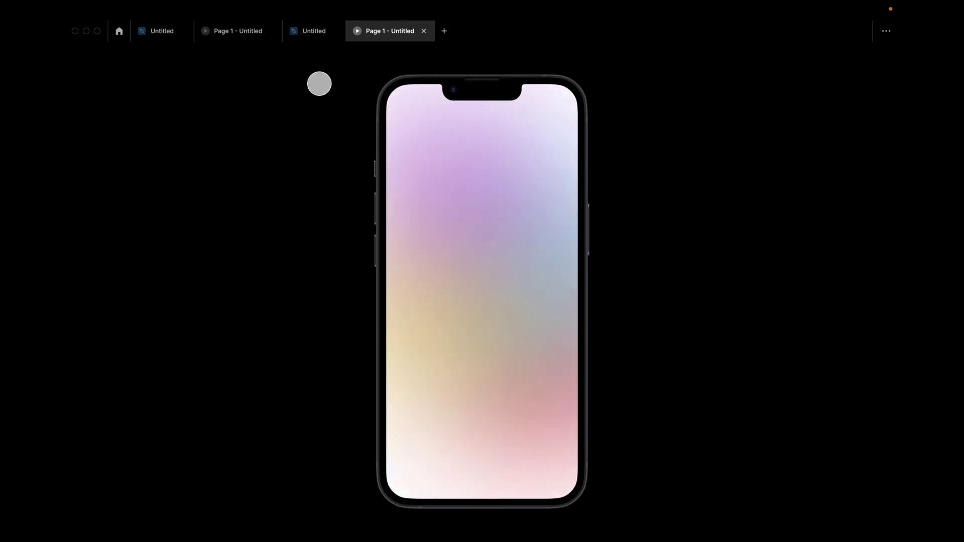
Step: Switch to the other Untitled design file and examine the timing of the Default variant's transition to Variant2 in its iPhone 14 - 1 component
left_click(314, 30)
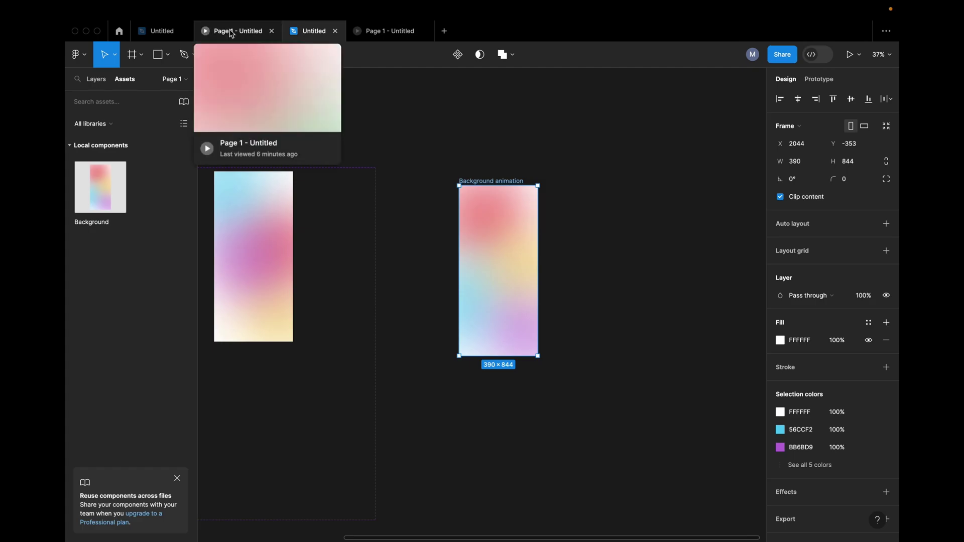
left_click(163, 31)
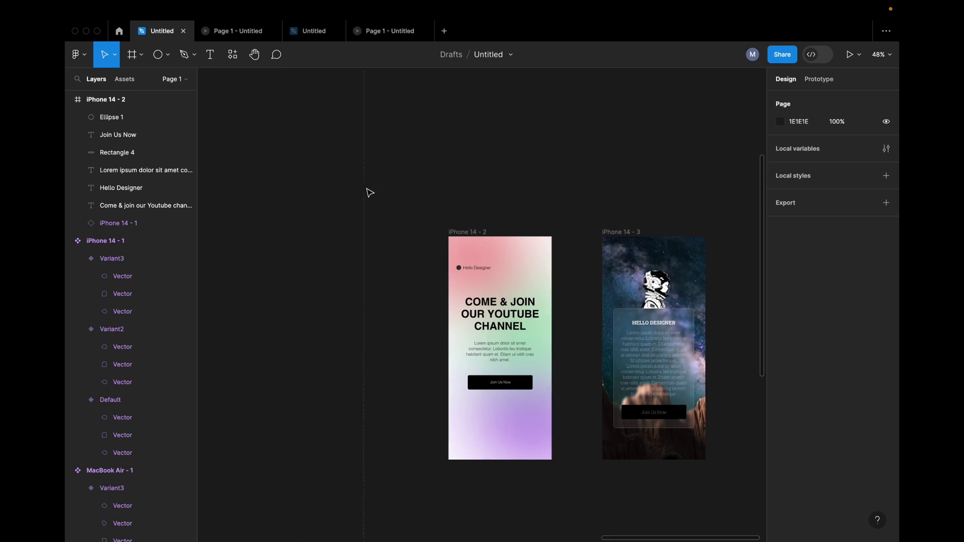
scroll(413, 289, "left", 6)
scroll(390, 260, "down", 3, "ctrl")
left_click(319, 184)
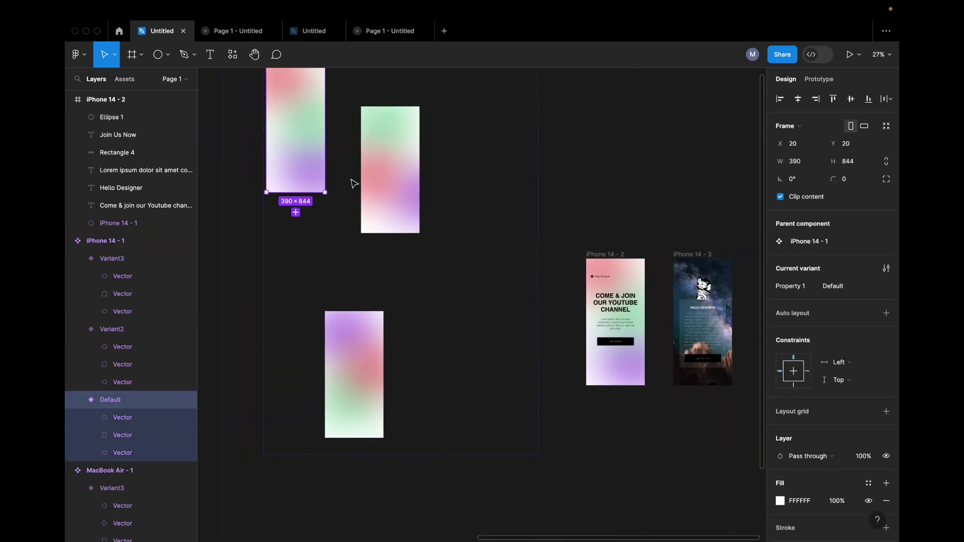
left_click(819, 78)
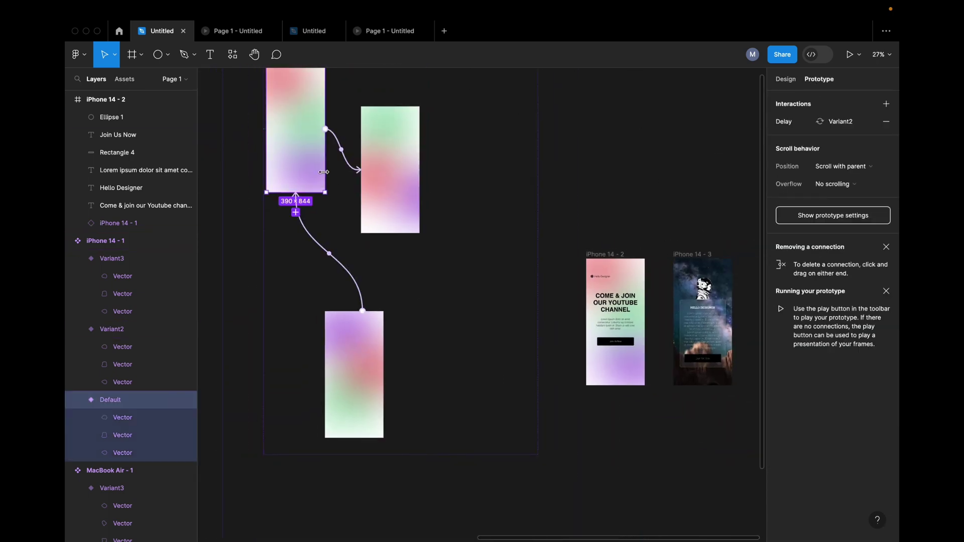
left_click(343, 151)
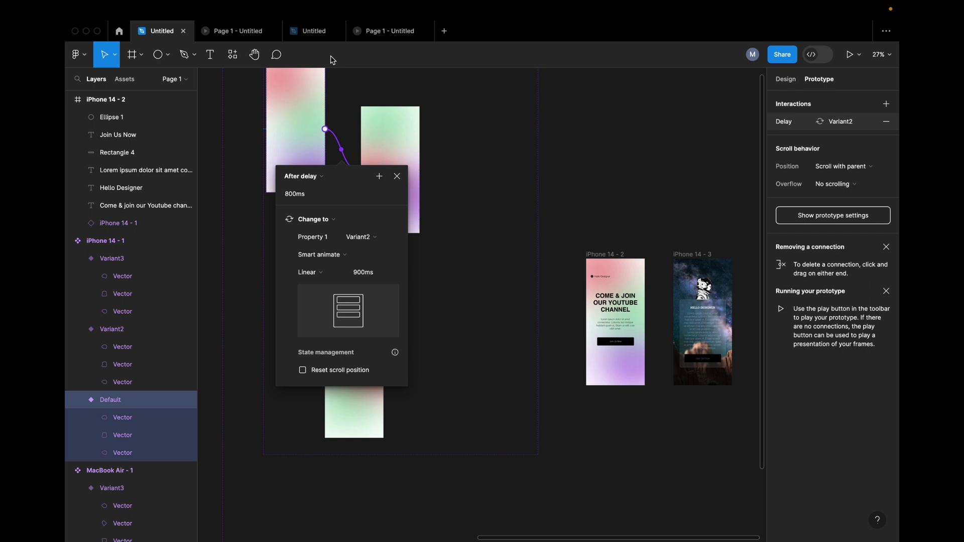
Step: Return to the Background component's file and set the Smart animate duration of the Default variant's transition to Variant2 to 900 ms
left_click(314, 31)
scroll(397, 259, "left", 5)
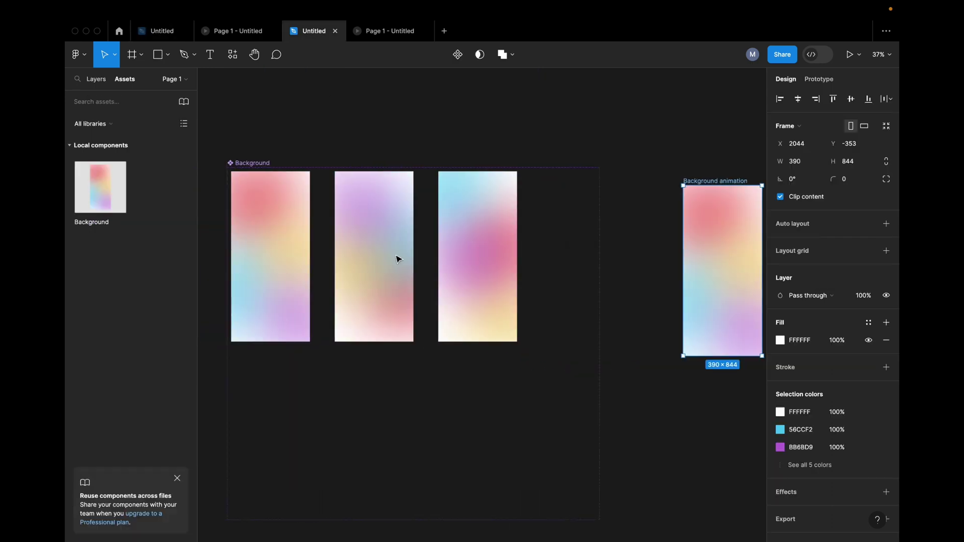
left_click(276, 257)
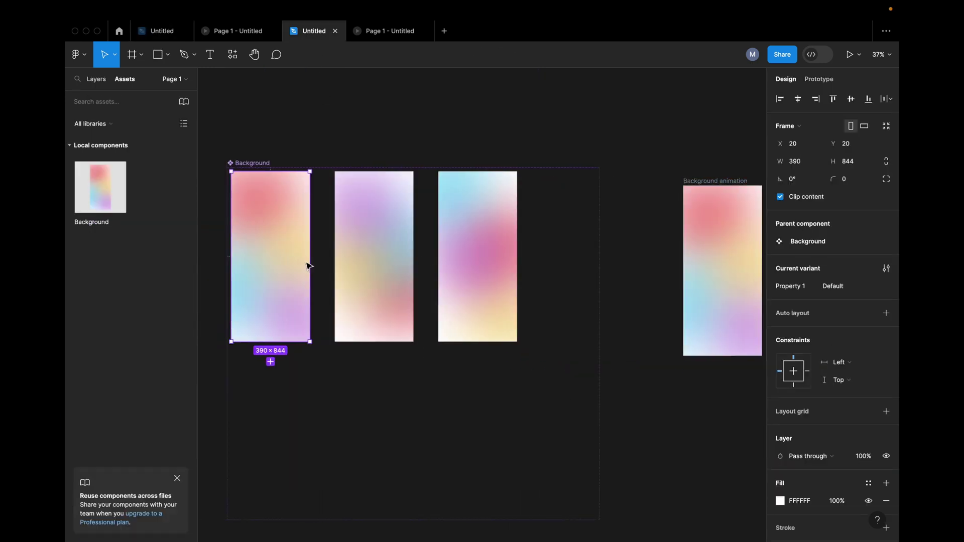
left_click(823, 80)
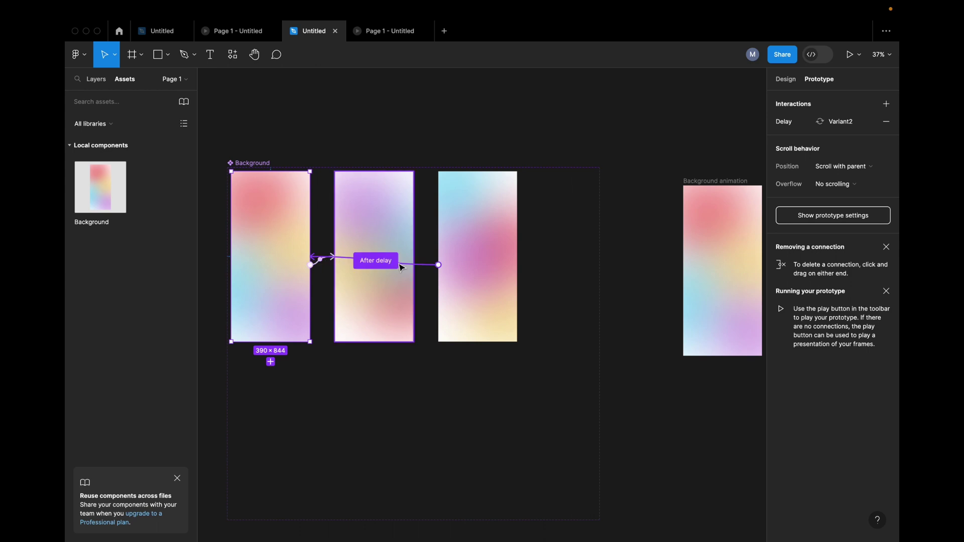
scroll(318, 281, "up", 5)
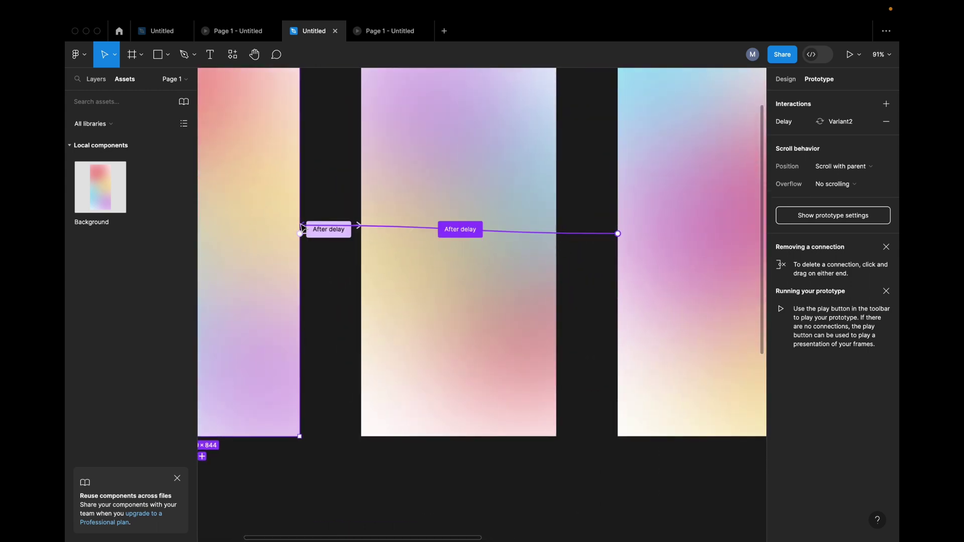
left_click(308, 274)
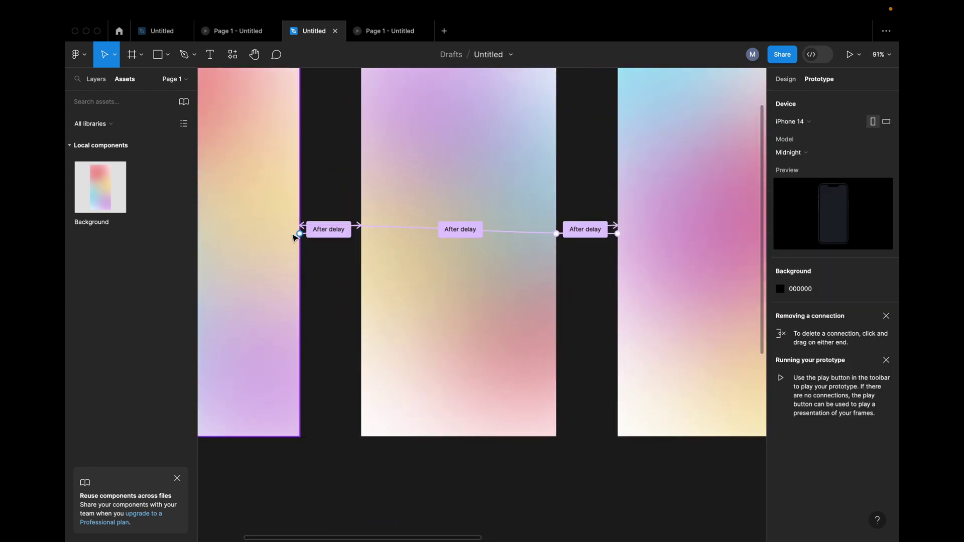
left_click(276, 203)
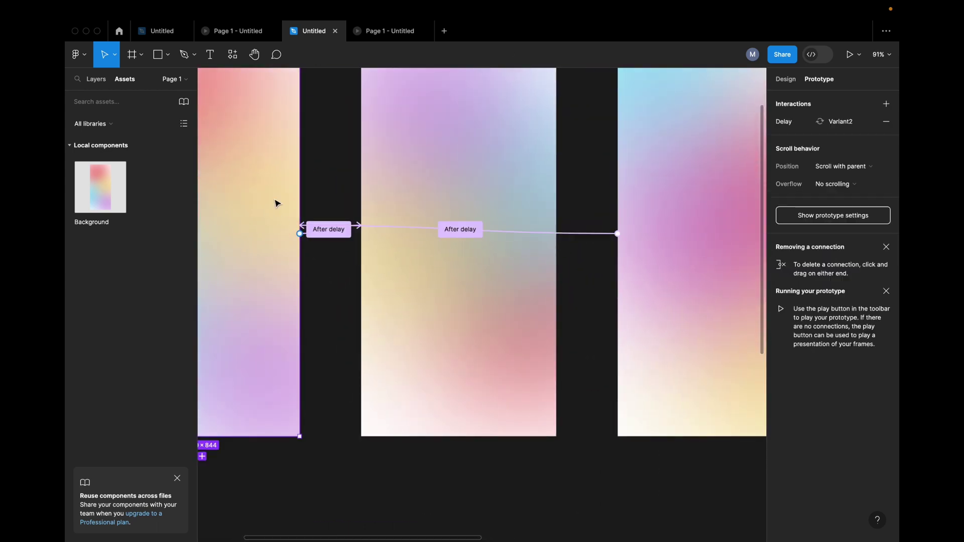
left_click(359, 226)
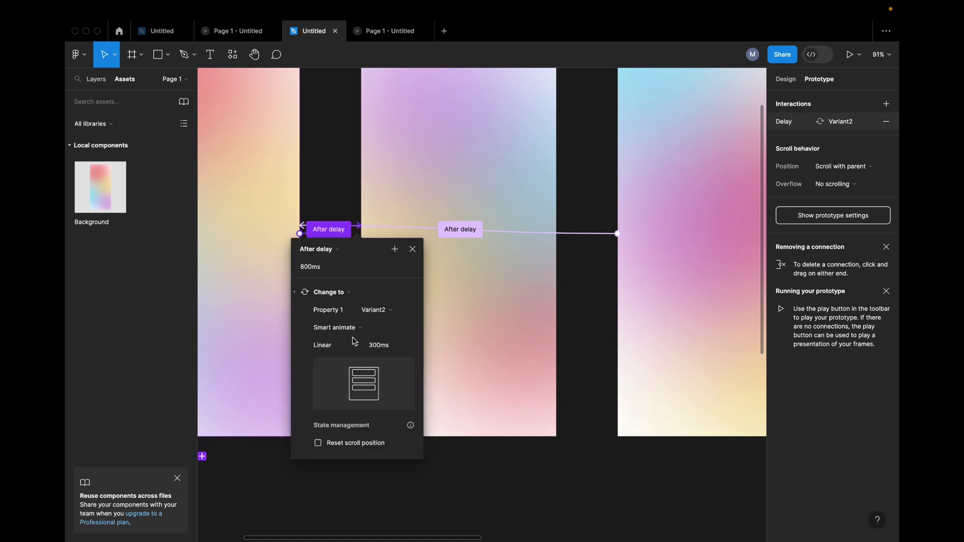
left_click(374, 351)
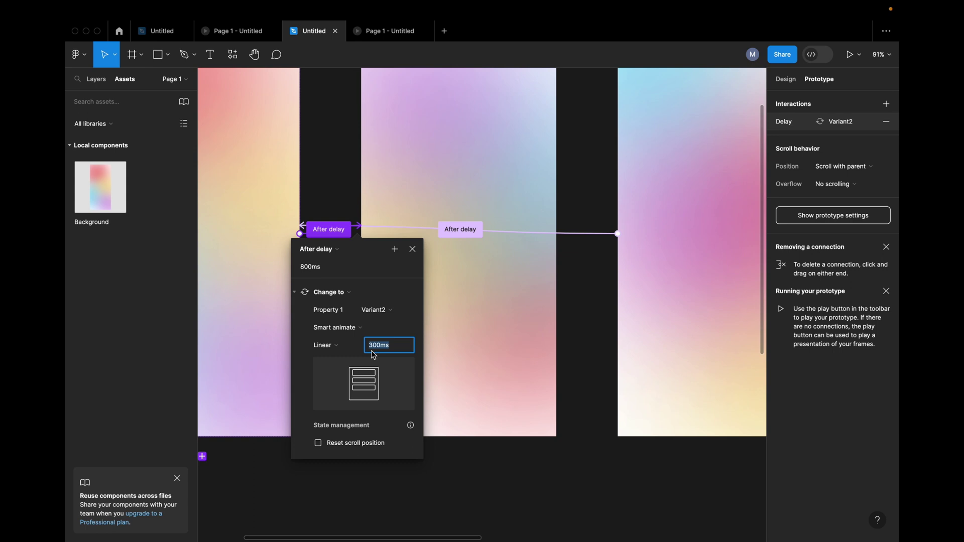
key("Left")
type("9")
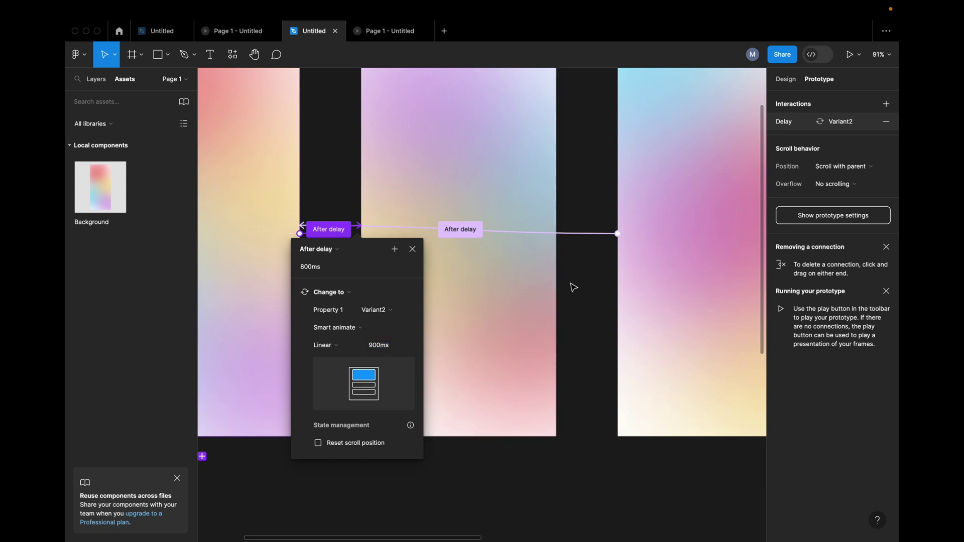
Step: Change the Smart animate duration of the transition from Variant2 to Variant3 to match the Default variant's transition
left_click(539, 266)
left_click(611, 235)
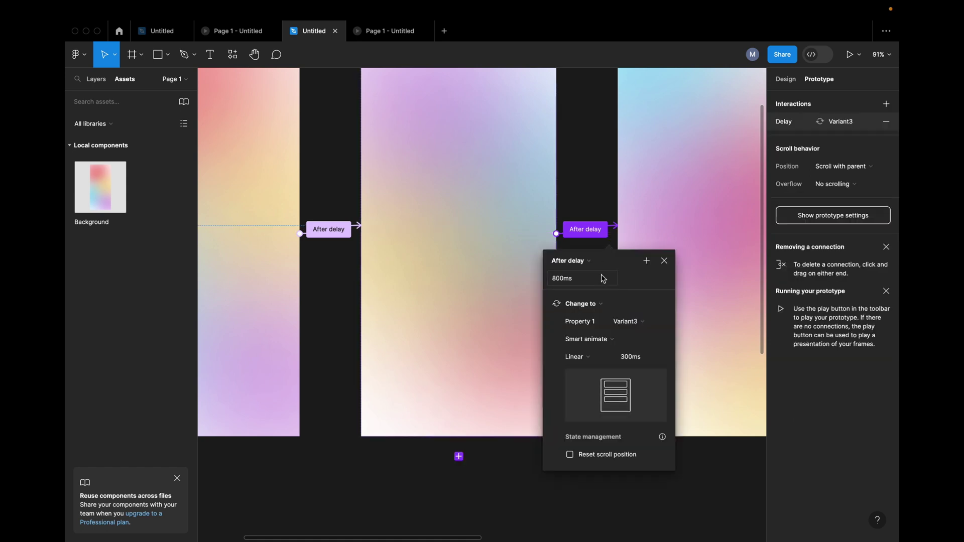
left_click(626, 360)
left_click(627, 362)
left_click(531, 472)
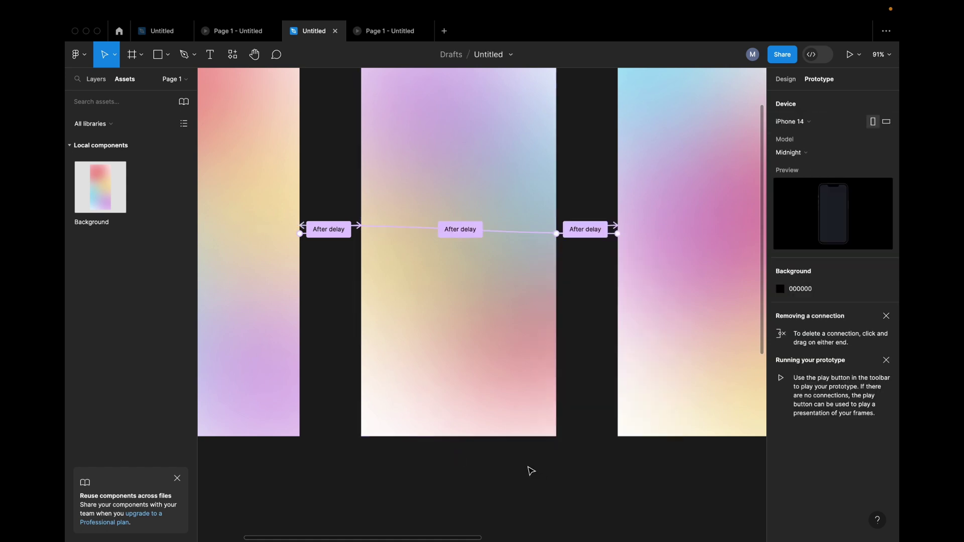
Step: Set the Smart animate duration of the transition from Variant3 back to the Default variant to 900 ms
left_click(391, 228)
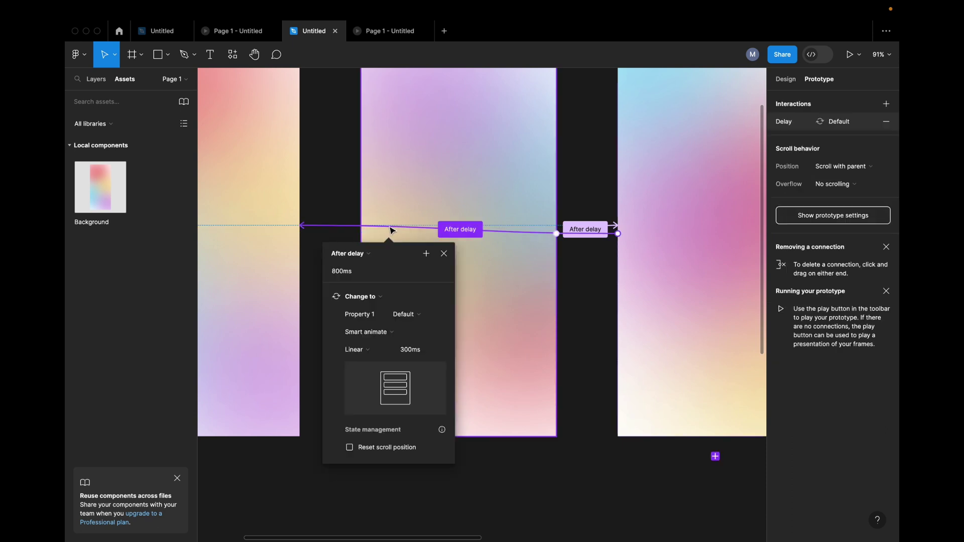
left_click(408, 351)
left_click(407, 353)
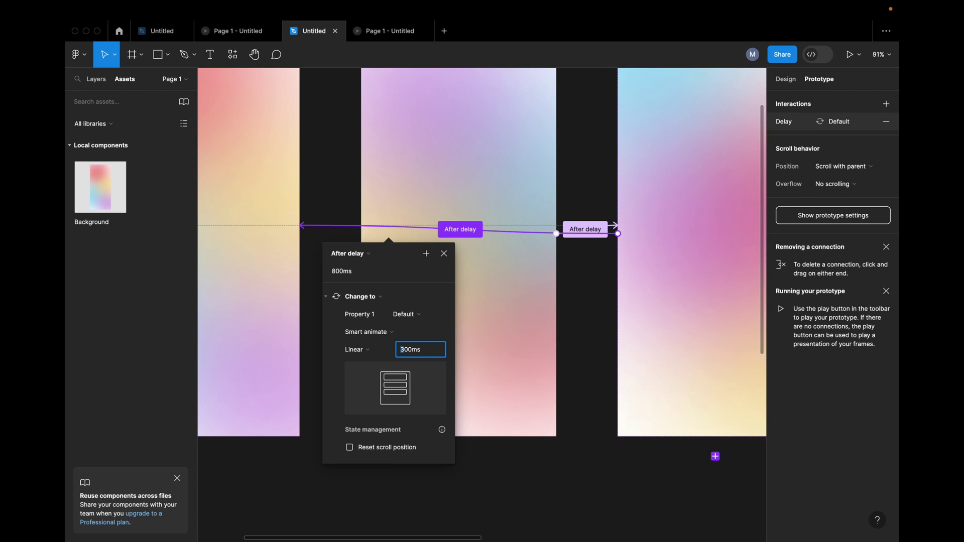
key("Escape")
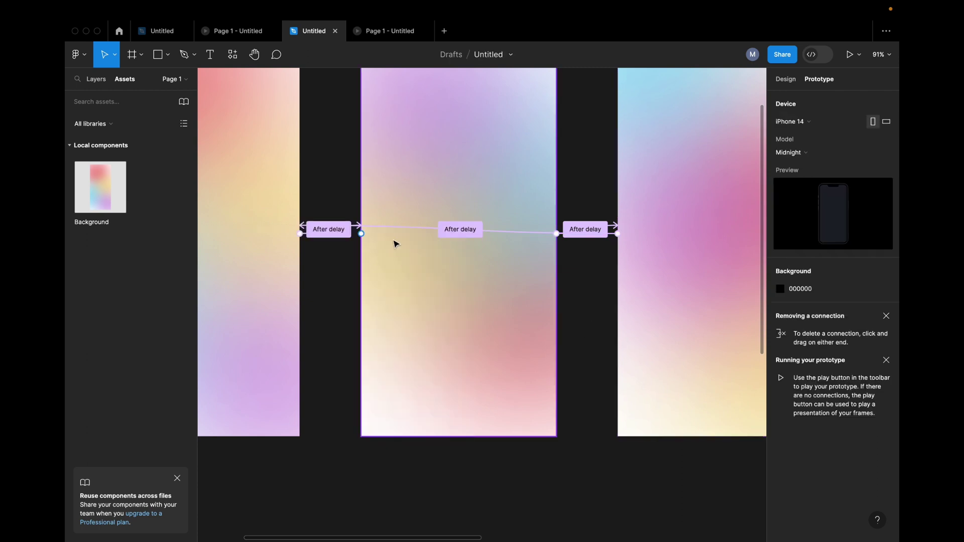
left_click(411, 227)
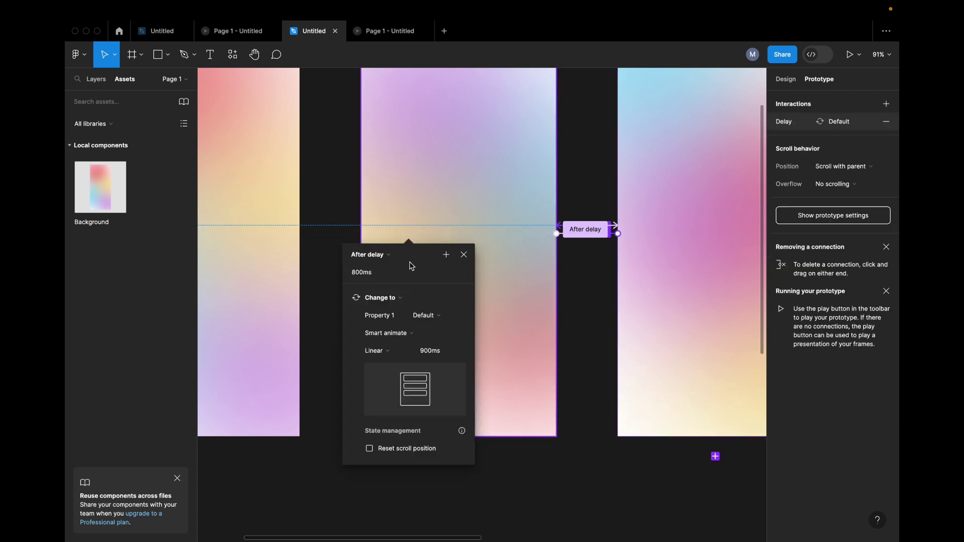
left_click(582, 315)
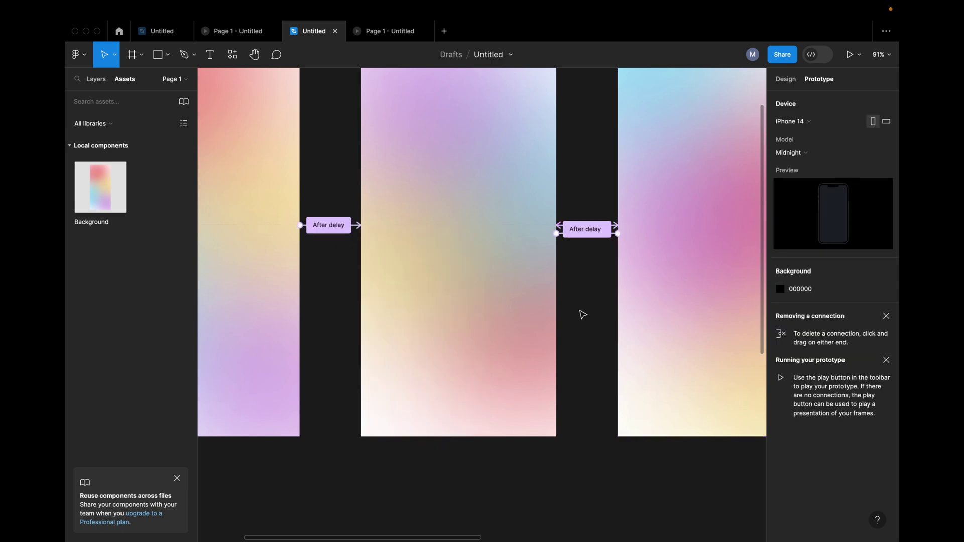
left_click(577, 312)
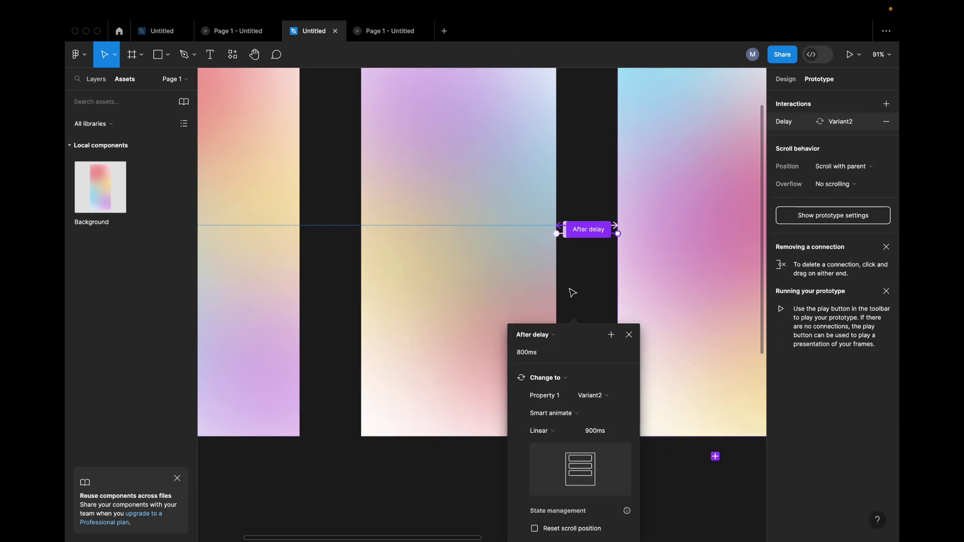
left_click(571, 292)
scroll(572, 293, "down", 3, "ctrl")
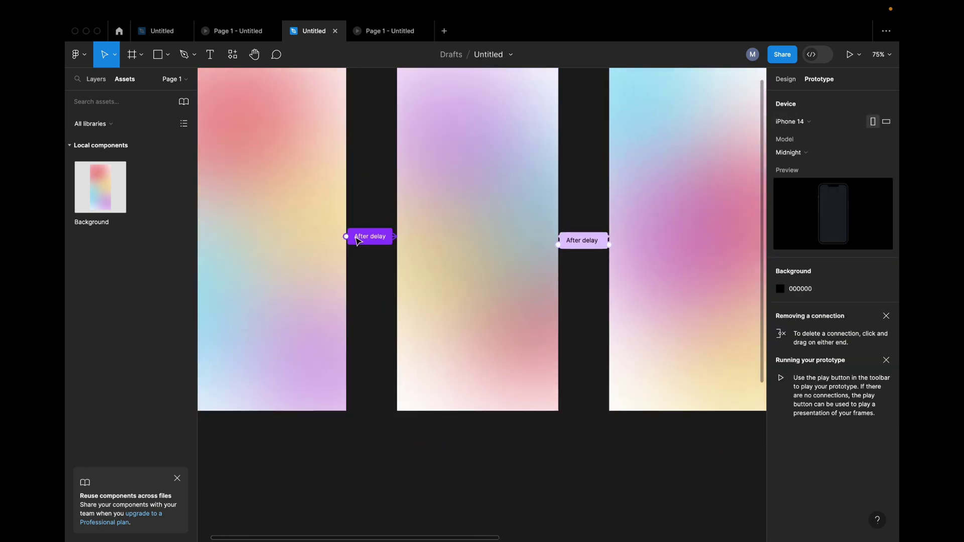
left_click(580, 277)
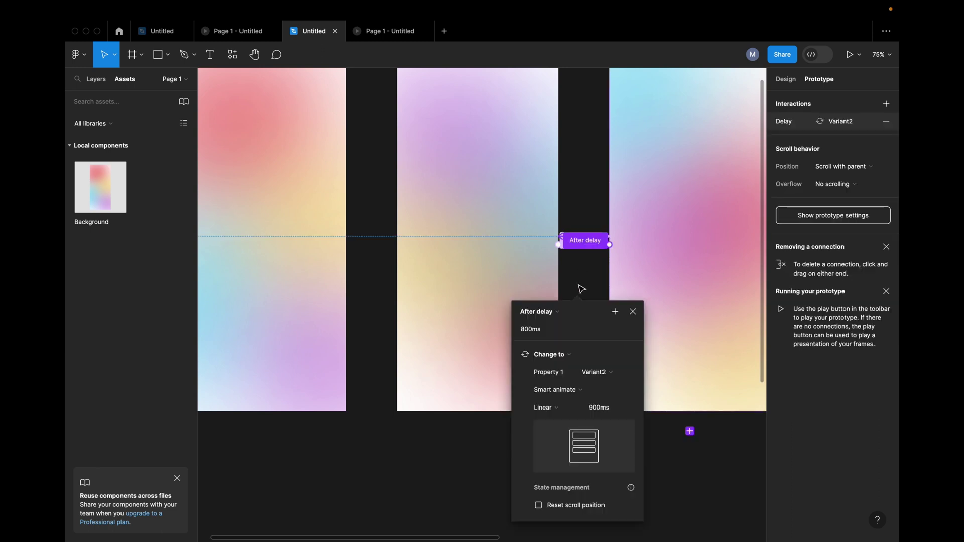
left_click(584, 284)
scroll(585, 284, "down", 5, "ctrl")
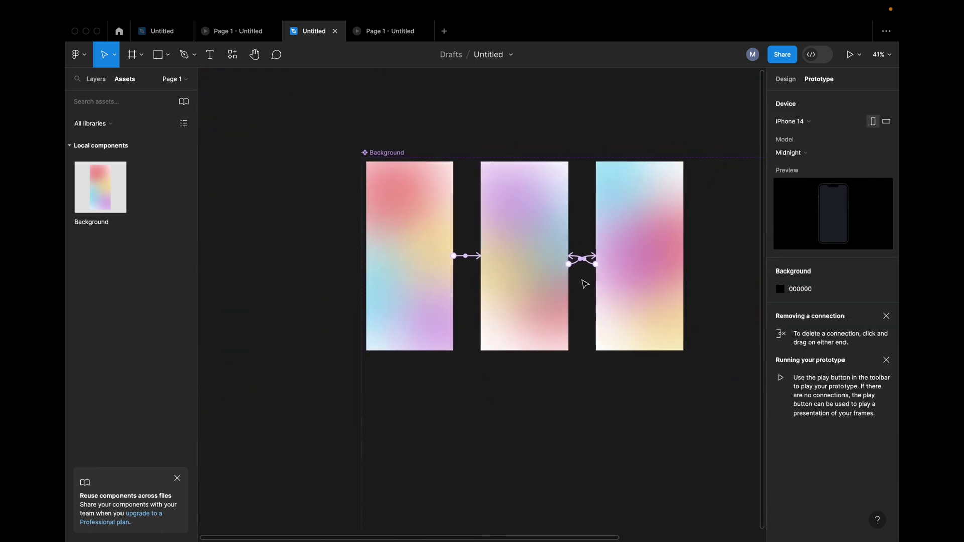
left_click(584, 284)
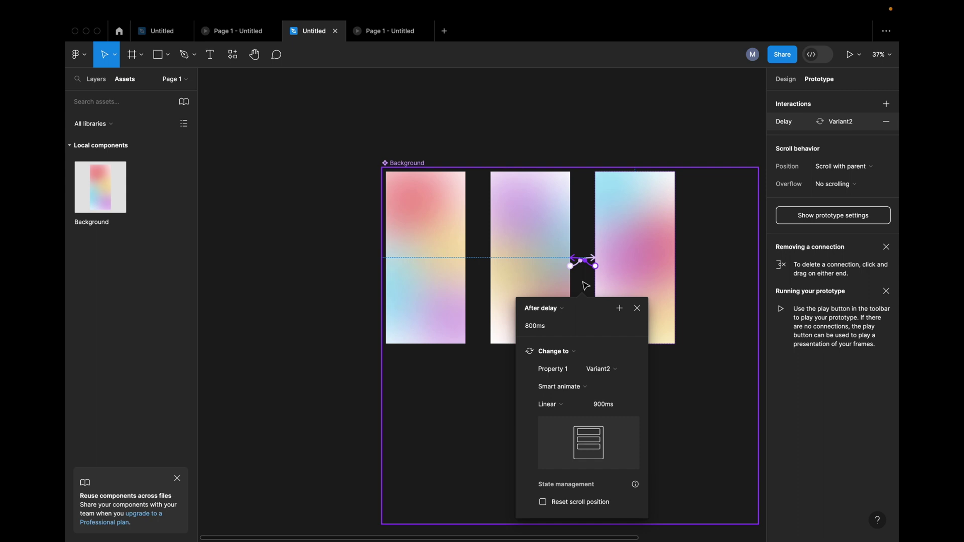
left_click(453, 438)
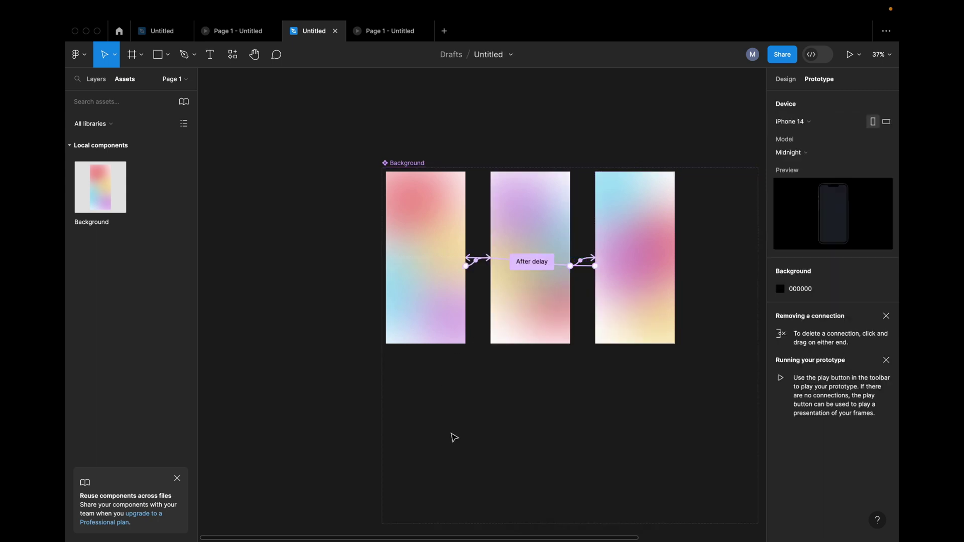
Step: Check the transition target of each of the three Background variants and view the running prototype preview
left_click(448, 315)
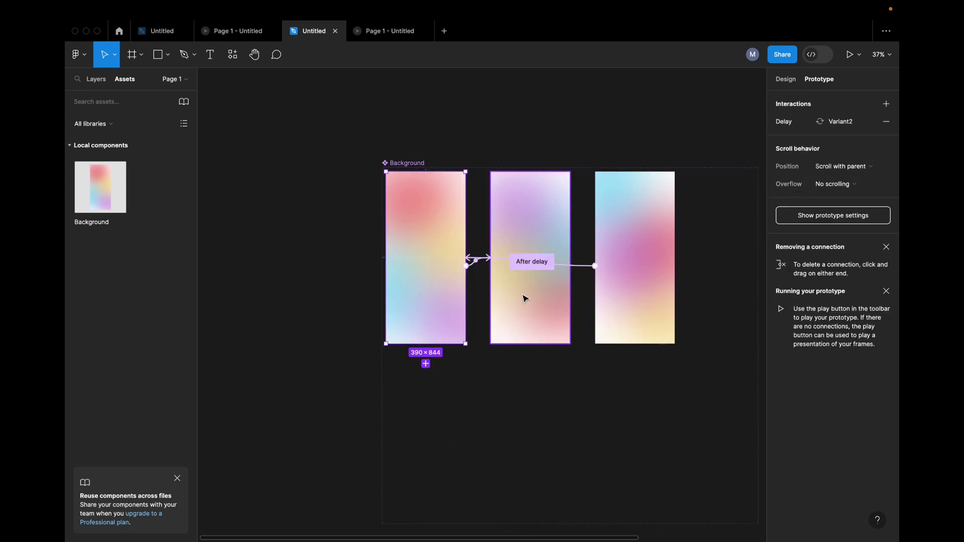
left_click(523, 297)
left_click(642, 308)
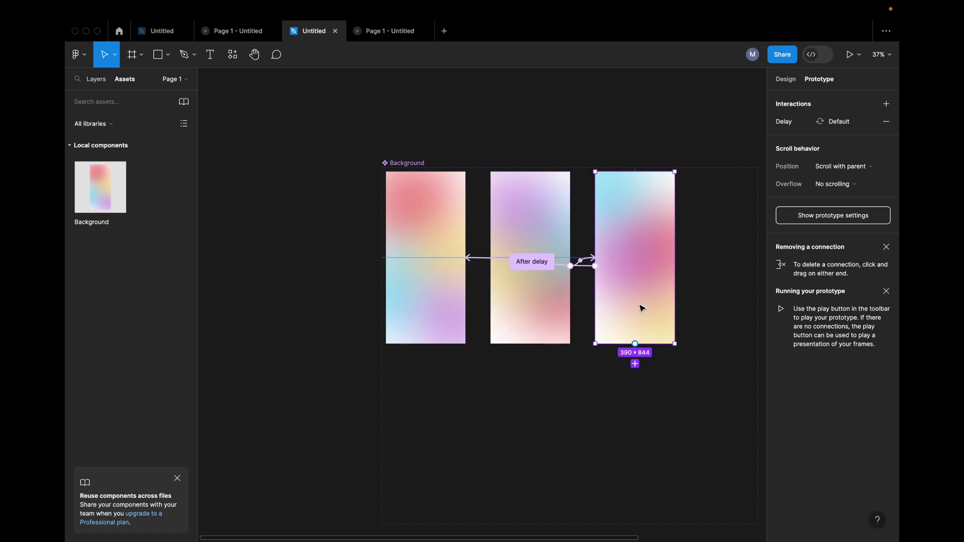
left_click(568, 383)
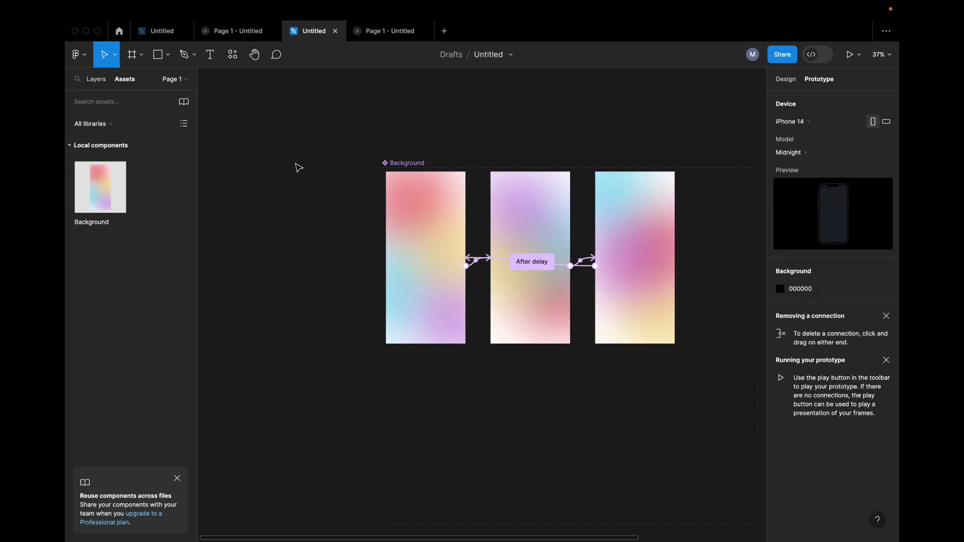
left_click(392, 31)
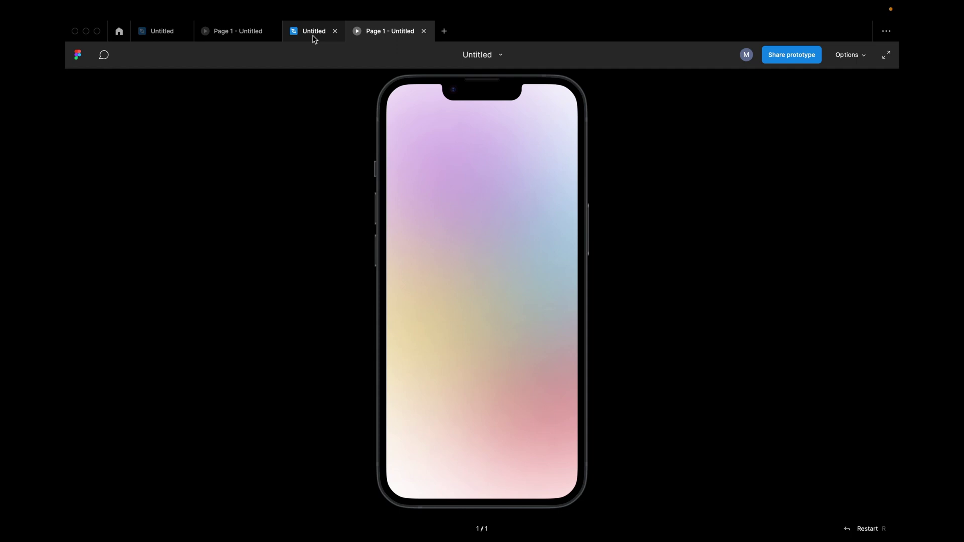
Step: Return to the design file and examine the delay and Smart animate duration of the transition from the Default variant to Variant2
left_click(312, 35)
scroll(476, 277, "up", 5)
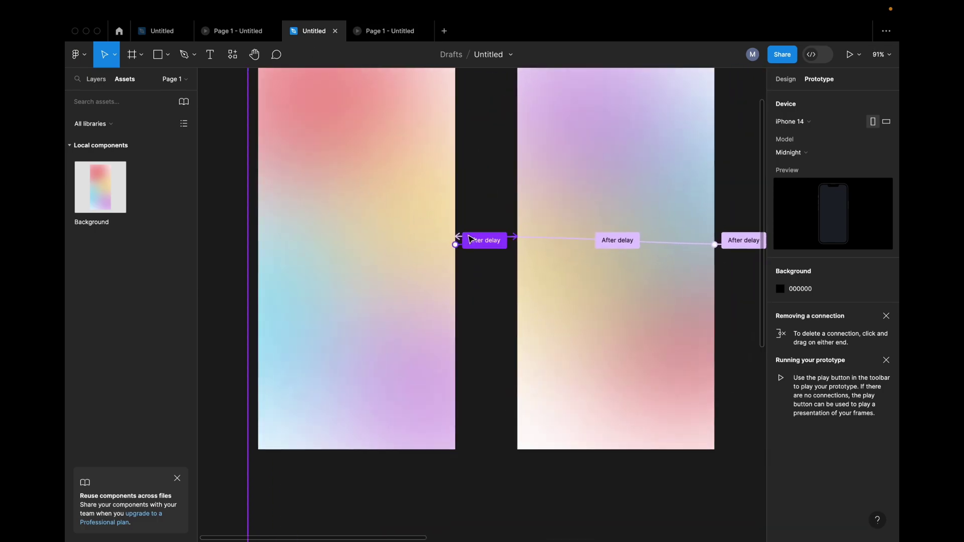
scroll(476, 274, "up", 5)
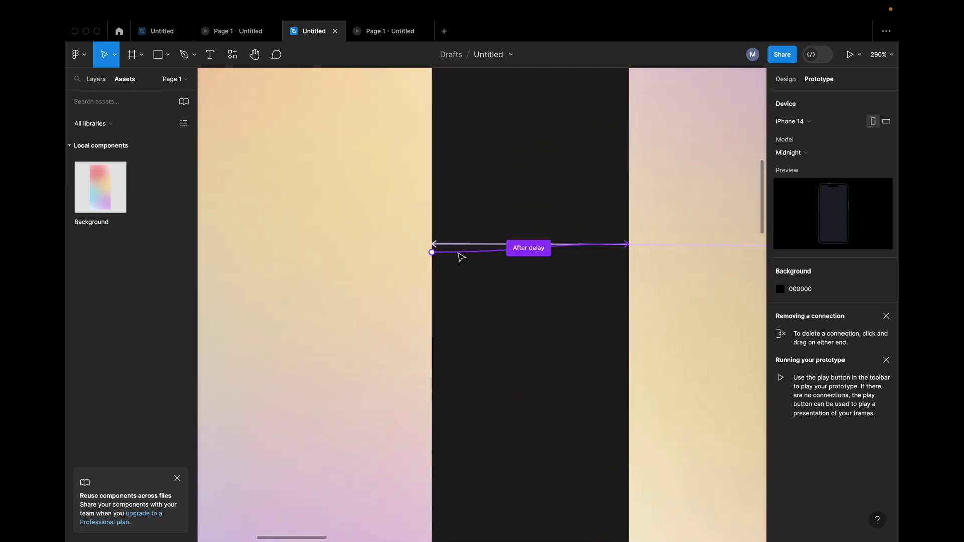
left_click(458, 252)
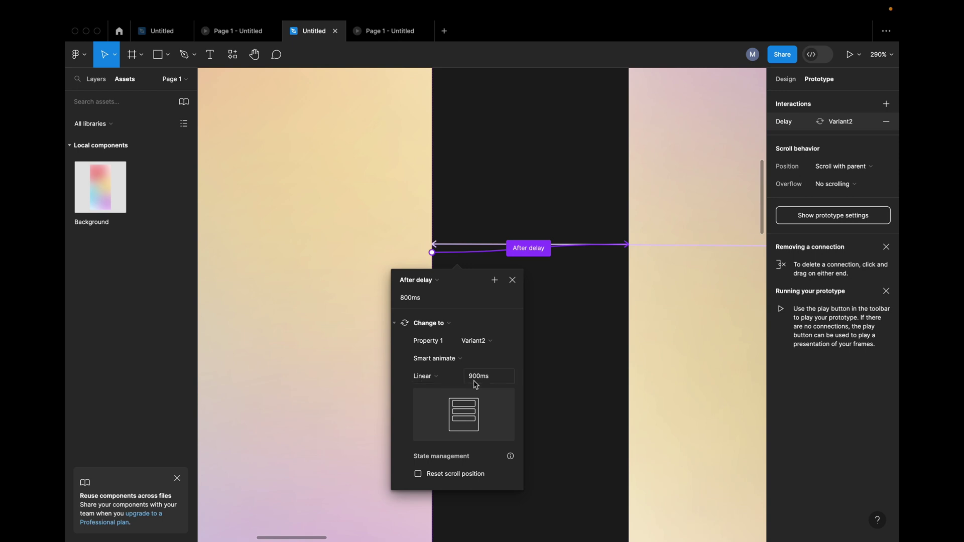
key("Escape")
scroll(538, 366, "down", 10)
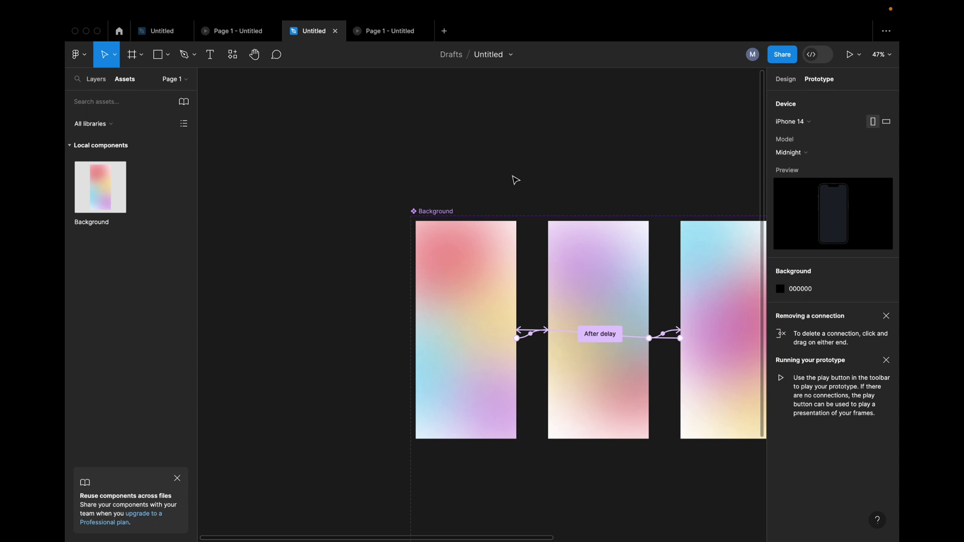
Step: Draw a circle about 17 × 17 near the upper-left corner of the Background animation frame
scroll(515, 180, "right", 10)
left_click(471, 226)
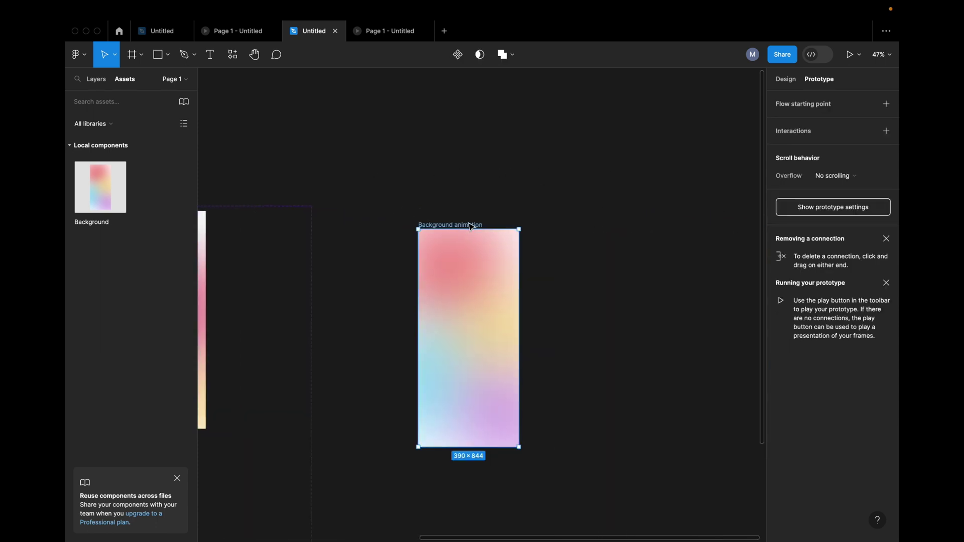
scroll(442, 254, "up", 5)
left_click(323, 263)
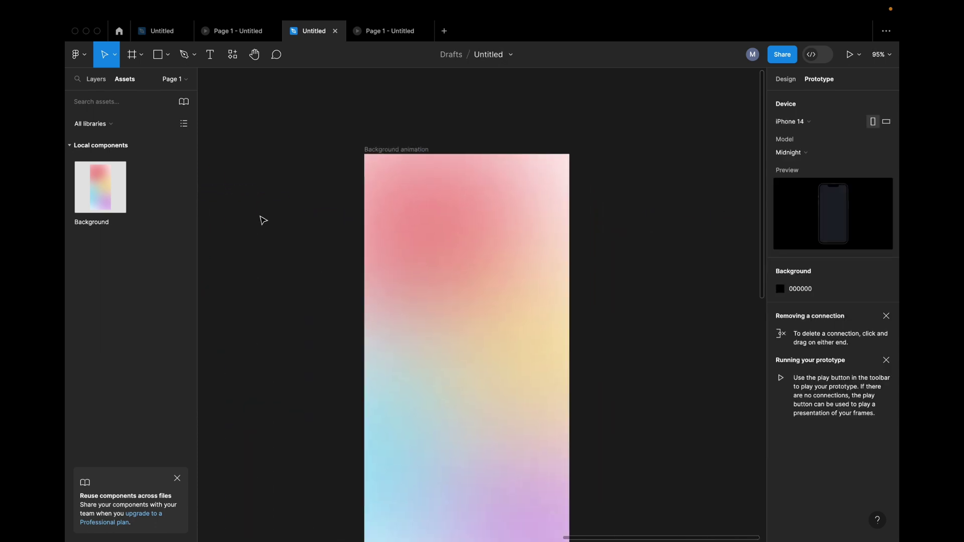
left_click(167, 55)
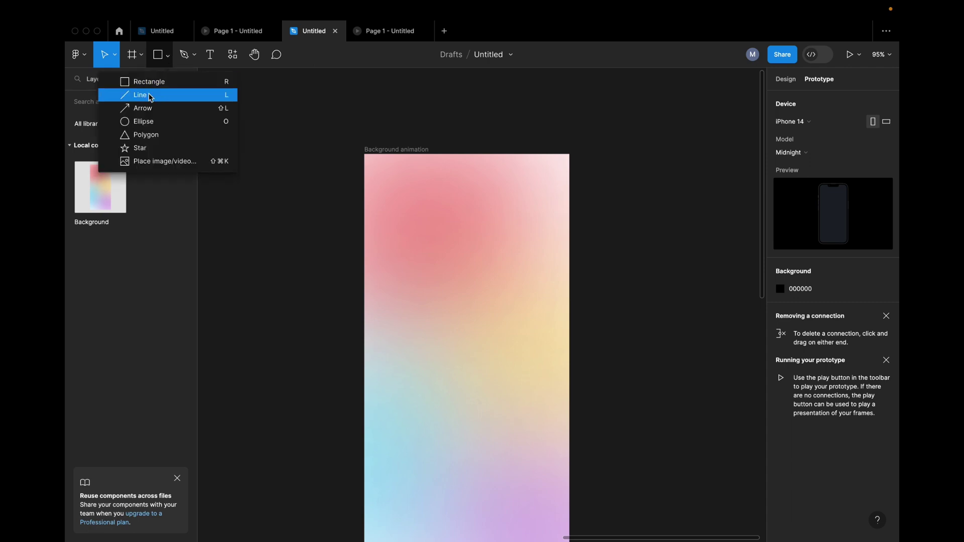
left_click(148, 122)
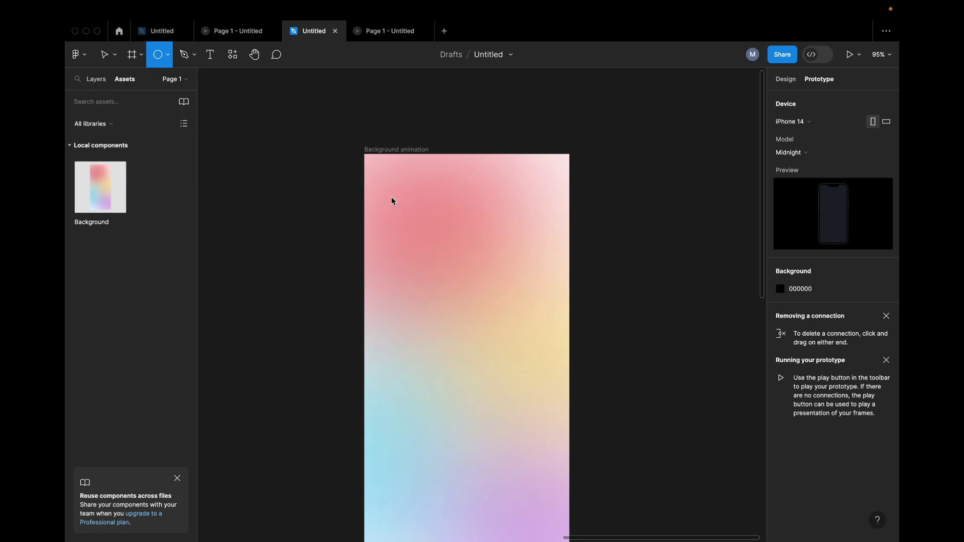
left_click_drag(391, 197, 399, 204)
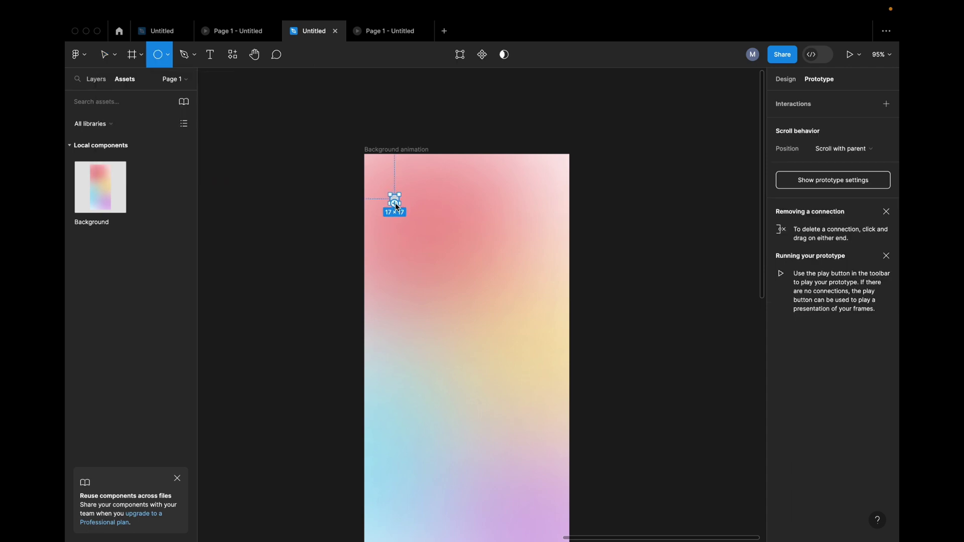
Step: Fill the small circle with dark grey 333333 and move it straight down to Y 109
left_click(785, 79)
left_click(780, 321)
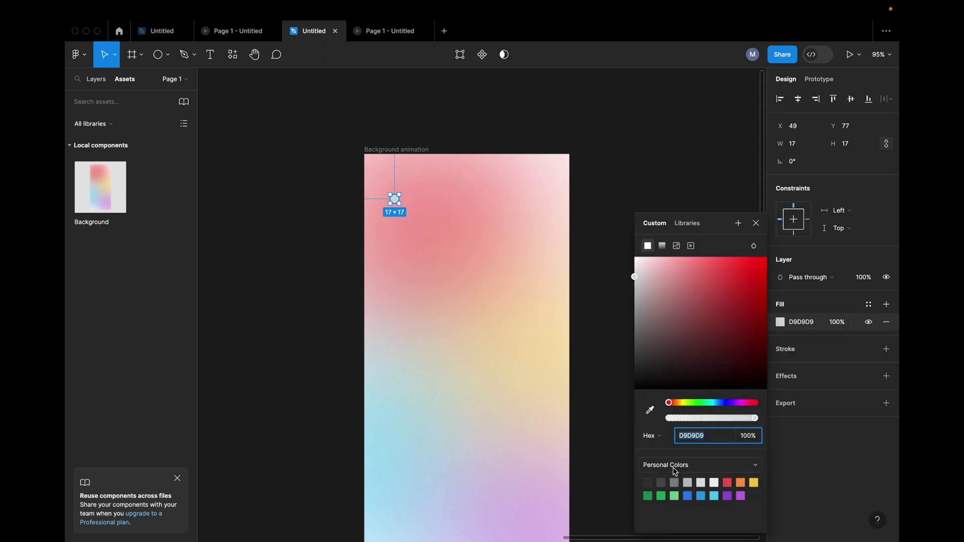
left_click(648, 483)
left_click(628, 189)
scroll(477, 184, "up", 3)
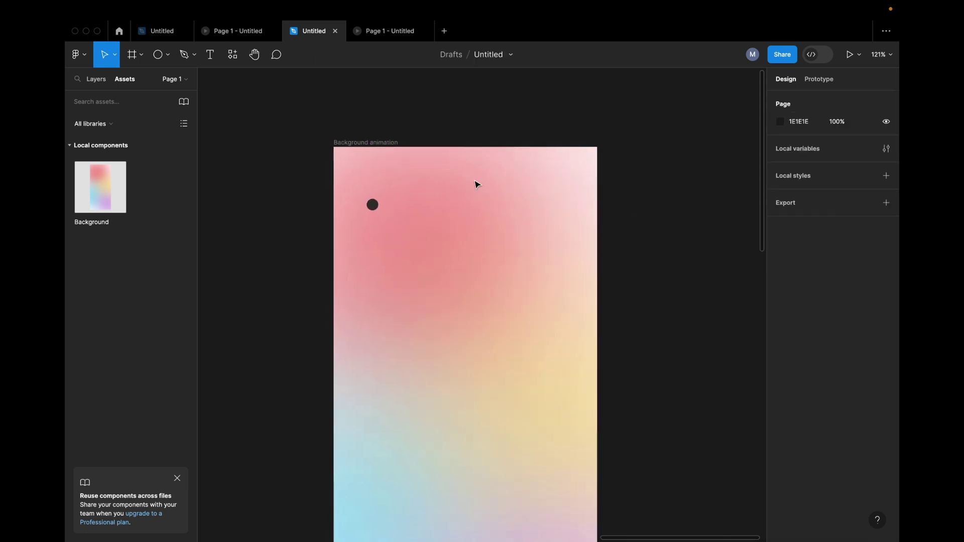
scroll(476, 185, "up", 1)
left_click_drag(368, 207, 369, 227)
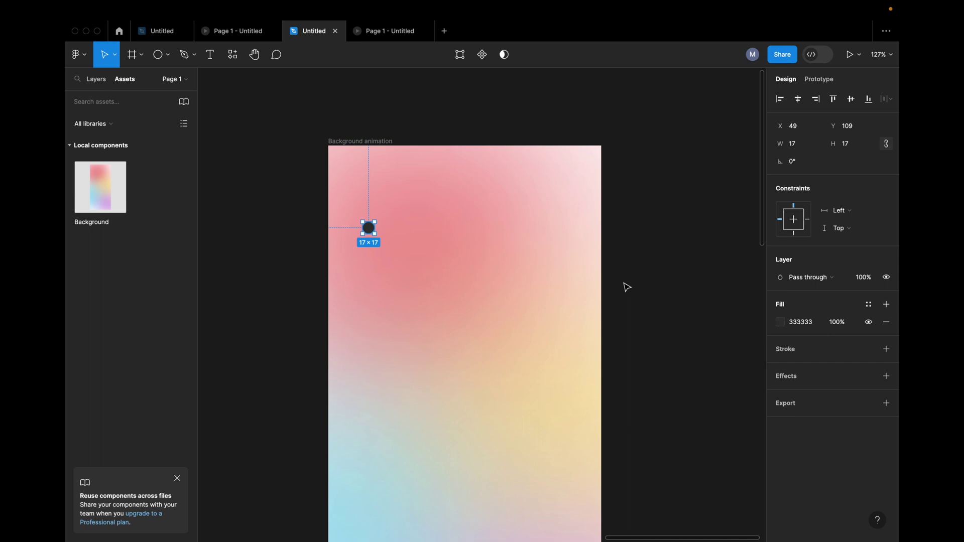
left_click(627, 288)
Step: Add the text "Hello Designer" and place it just right of the circle at about X 74, Y 110
key("t")
left_click(408, 243)
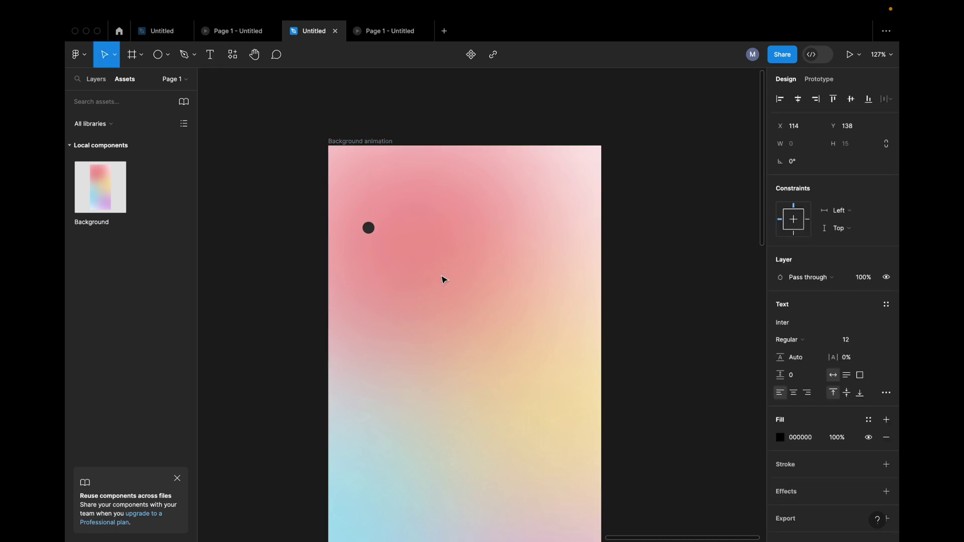
type("Hello Designer")
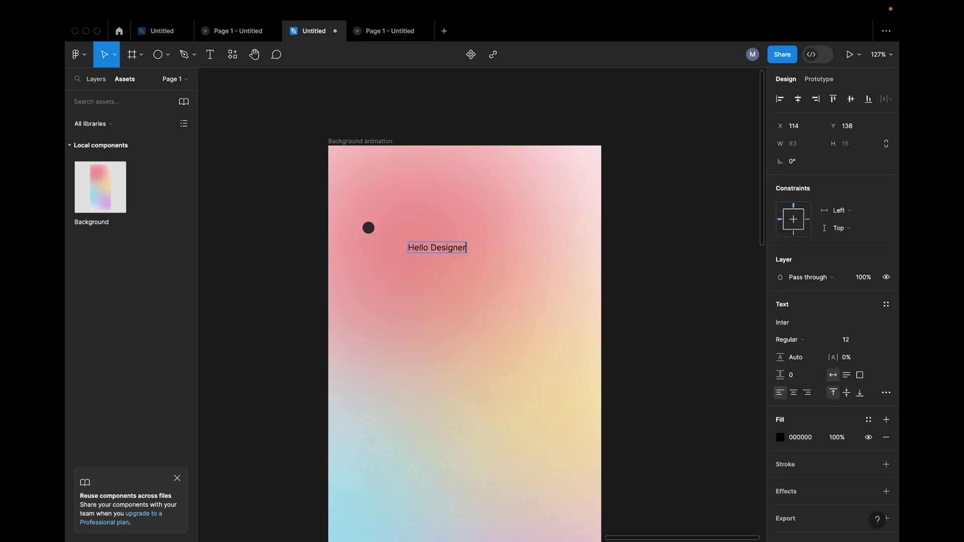
key("Escape")
left_click(623, 274)
scroll(375, 234, "up", 3)
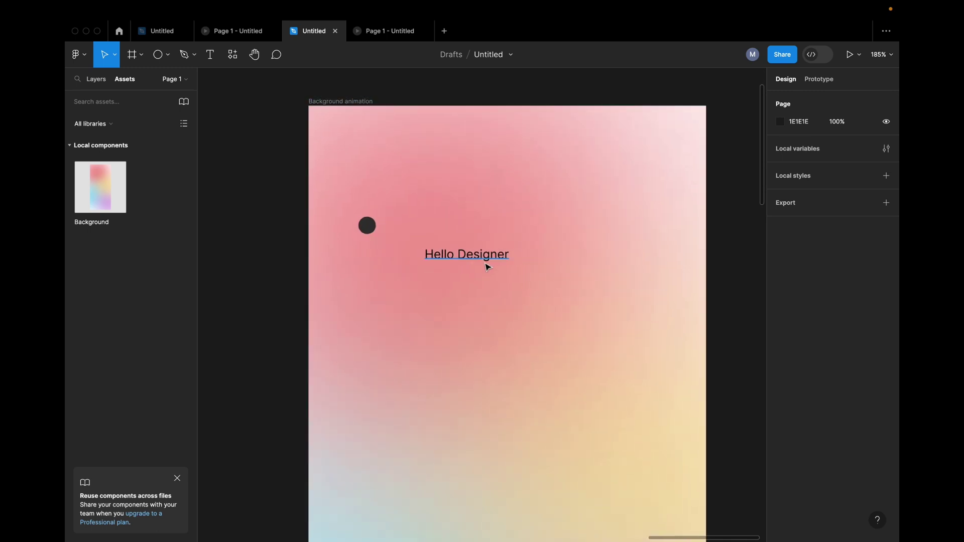
left_click_drag(488, 257, 447, 231)
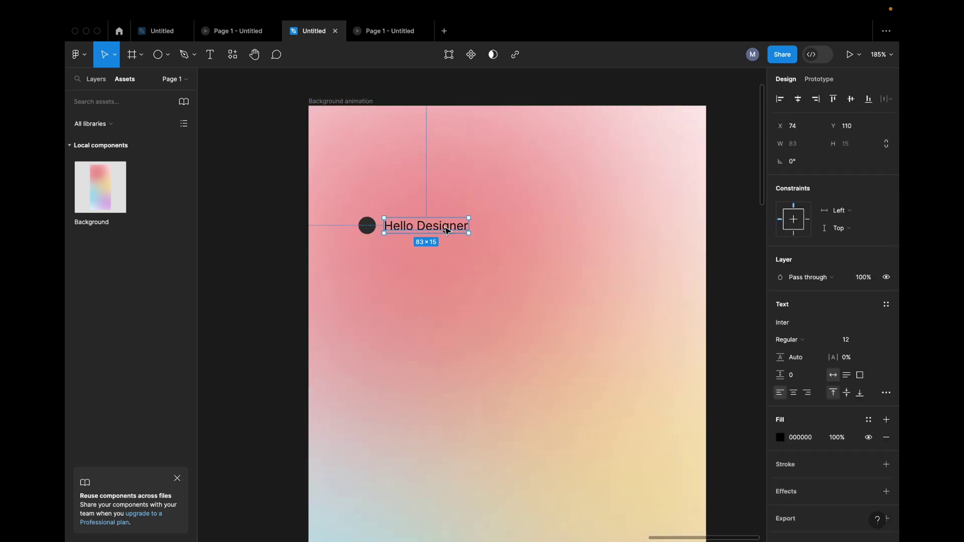
Step: Set the "Hello Designer" text to the Helvetica font in the Light style
left_click(785, 324)
type("he")
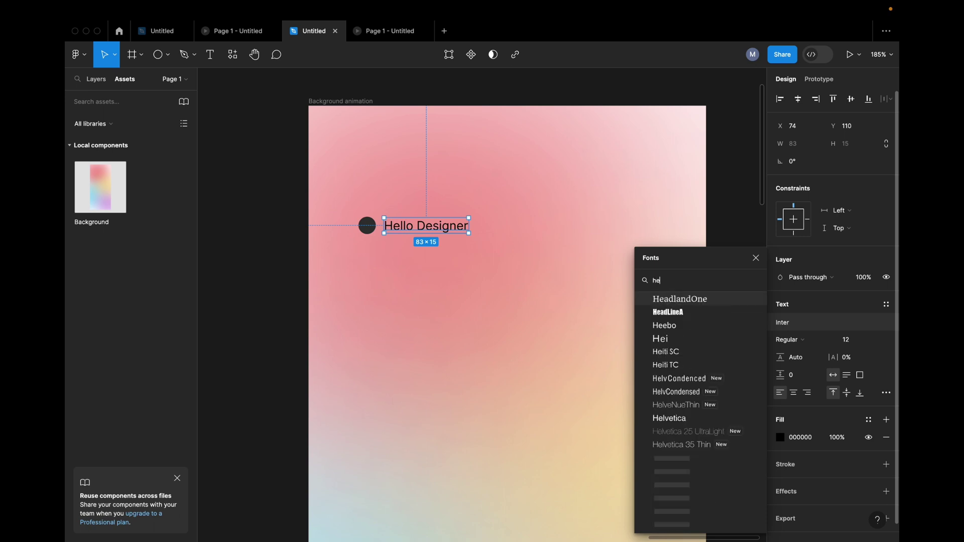
type("l")
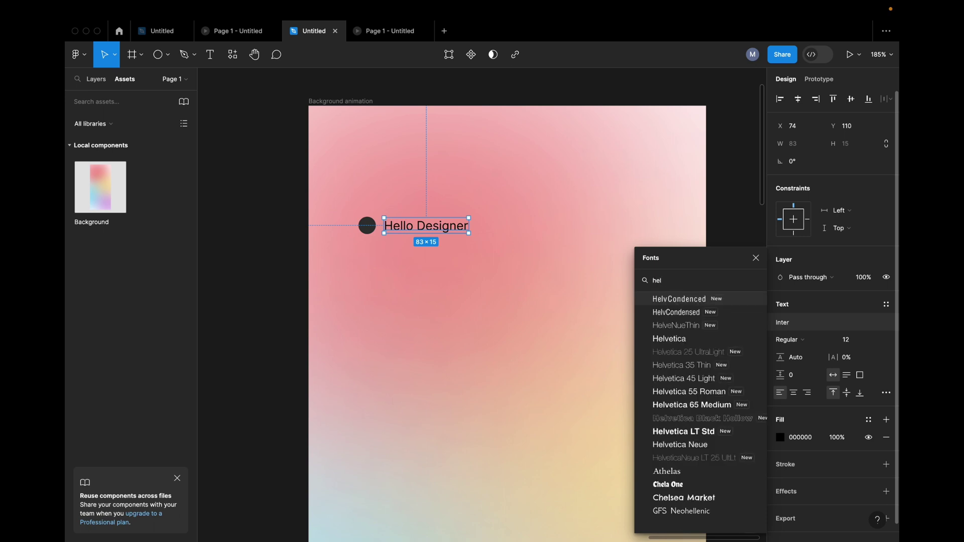
left_click(728, 340)
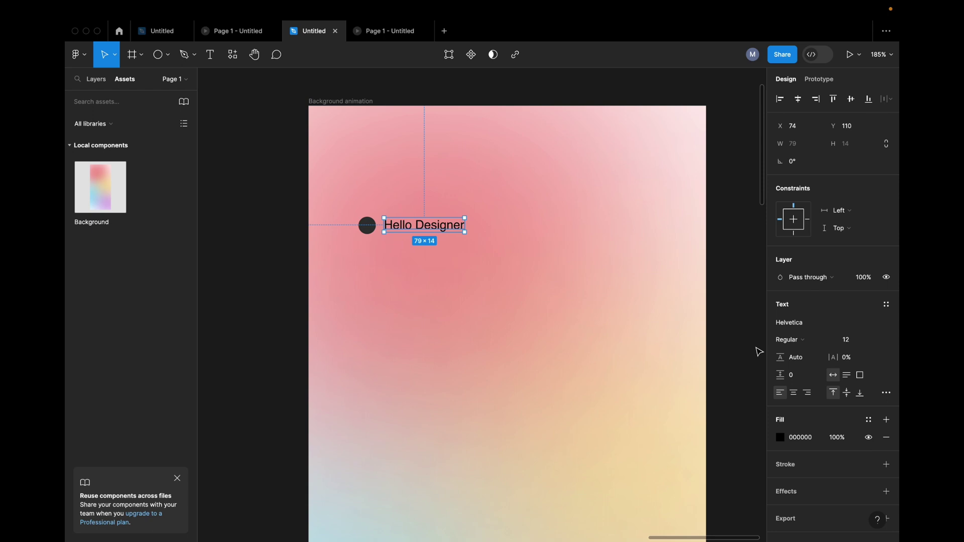
left_click(721, 313)
left_click(424, 234)
left_click(788, 340)
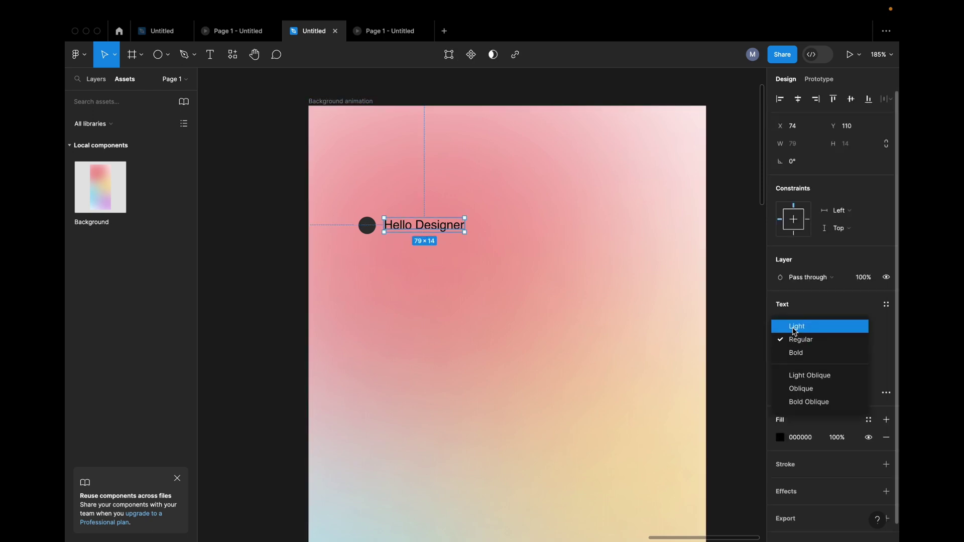
left_click(794, 325)
left_click(288, 256)
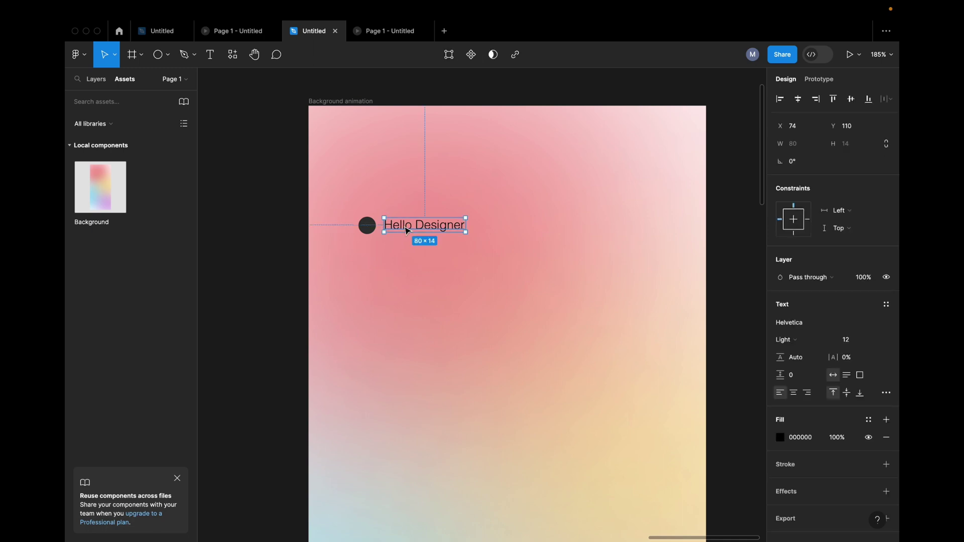
Step: Shift the "Hello Designer" text to about X 76, Y 111 and check it in the running prototype preview
left_click_drag(407, 231, 397, 229)
left_click(389, 31)
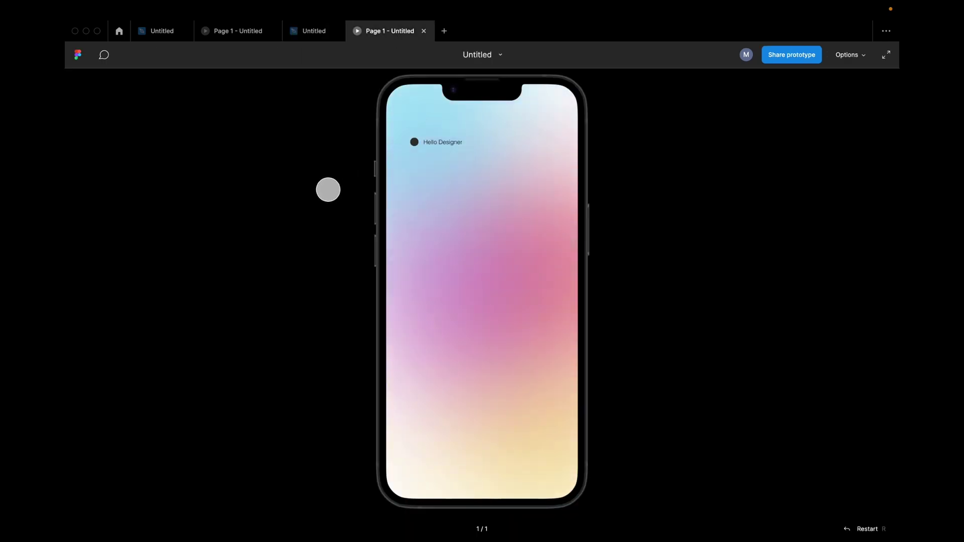
left_click(311, 31)
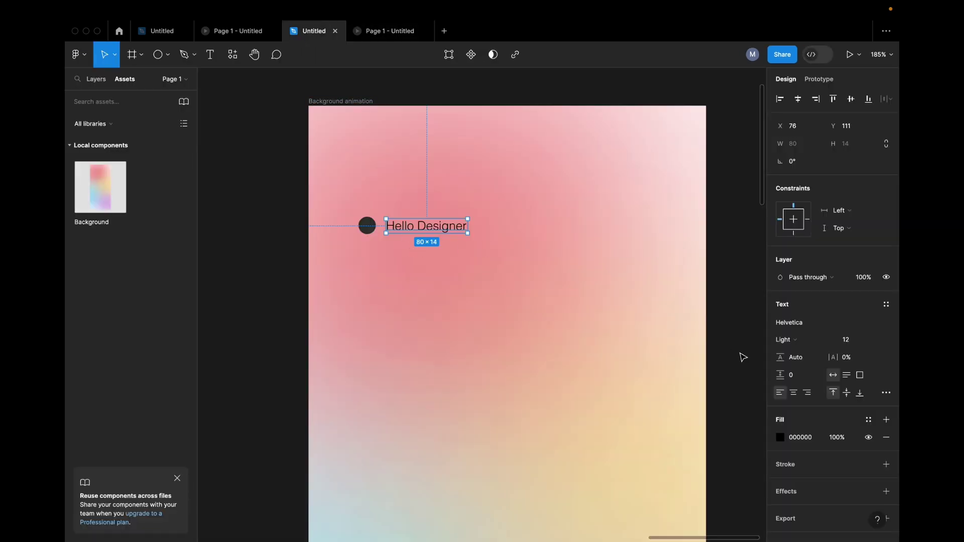
Step: Set the "Hello Designer" text to size 16 and realign it beside the circle at about X 74, Y 109
left_click(860, 345)
type("16")
key("Return")
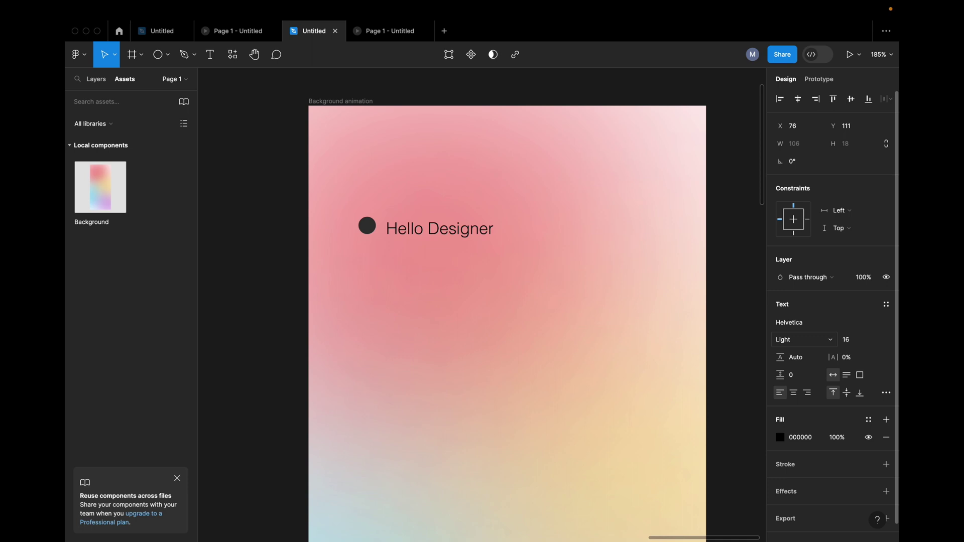
left_click_drag(465, 234, 465, 231)
Step: Check the enlarged text in the prototype preview, return to the design file and move "Hello Designer" up to Y 108
left_click(389, 30)
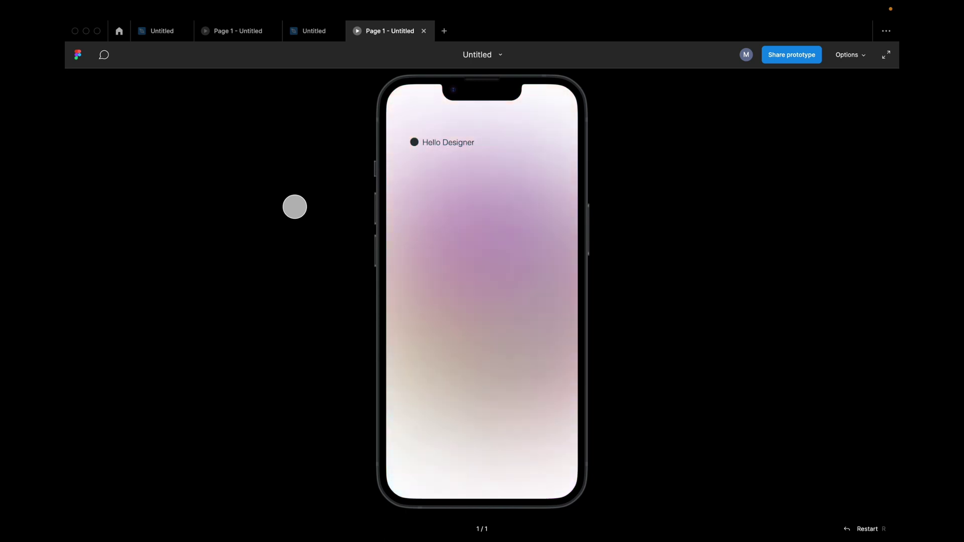
left_click(313, 33)
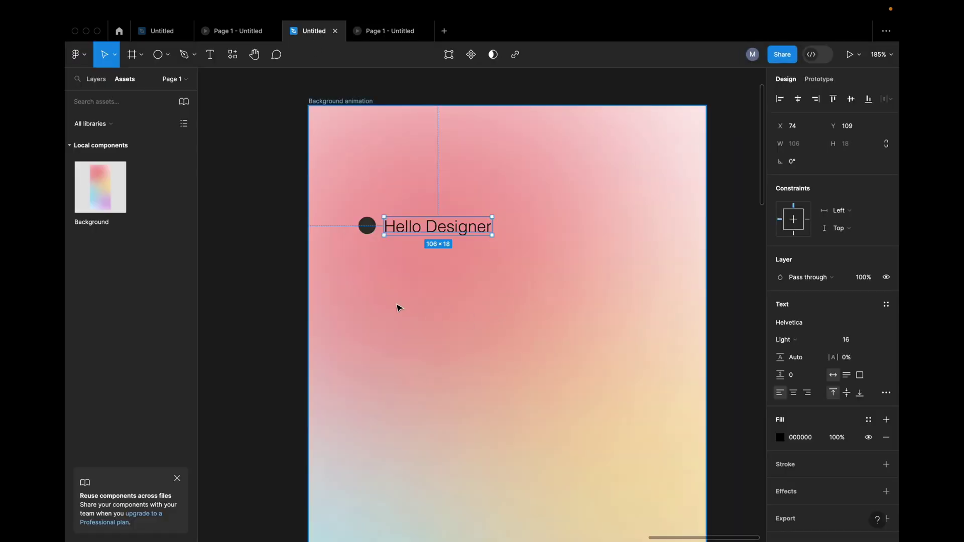
scroll(355, 316, "down", 4)
left_click(295, 336)
left_click_drag(295, 336, 283, 358)
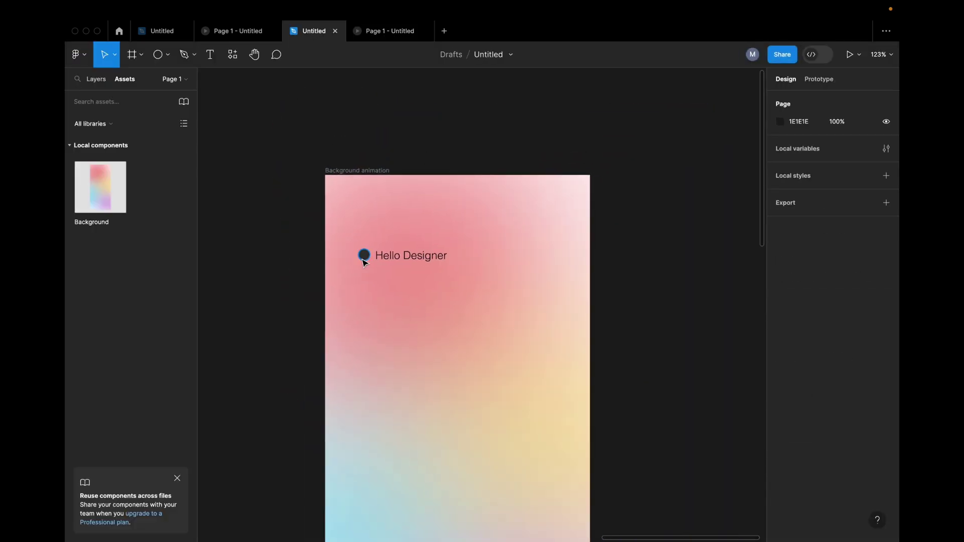
left_click(407, 258)
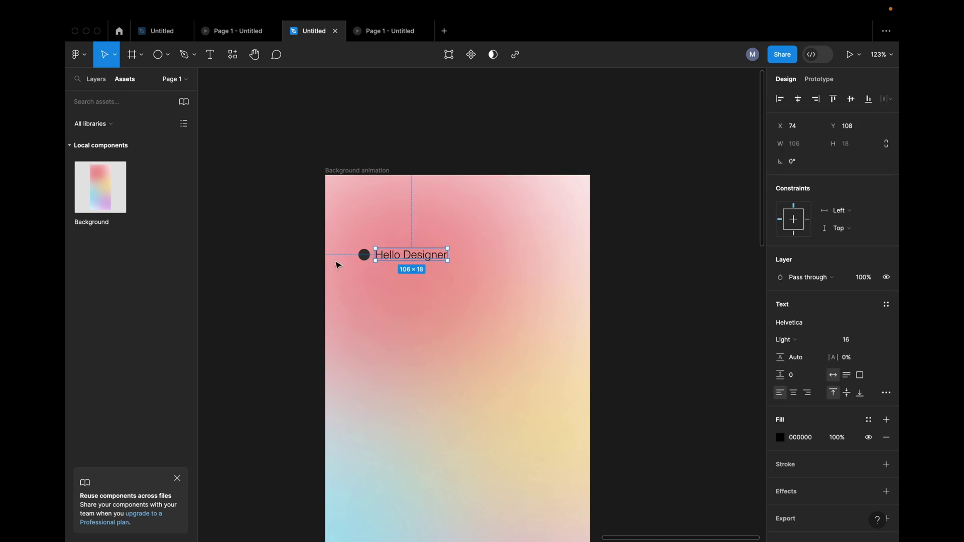
left_click(264, 278)
Step: Add a text box about 292 × 220 below the greeting at X 50, Y 180, reading "Come and Join our Youtube Channel"
scroll(282, 301, "down", 2)
scroll(427, 274, "down", 2)
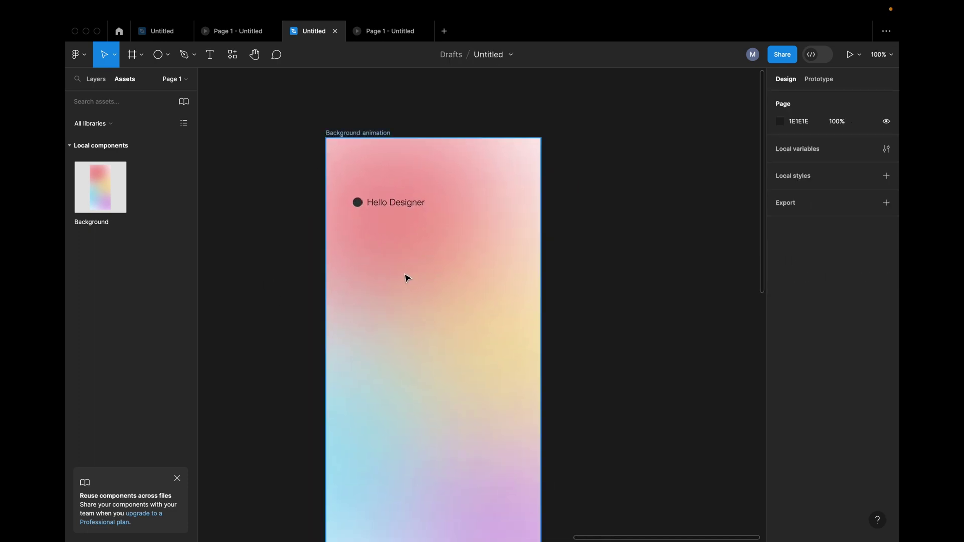
key("t")
left_click_drag(354, 238, 513, 358)
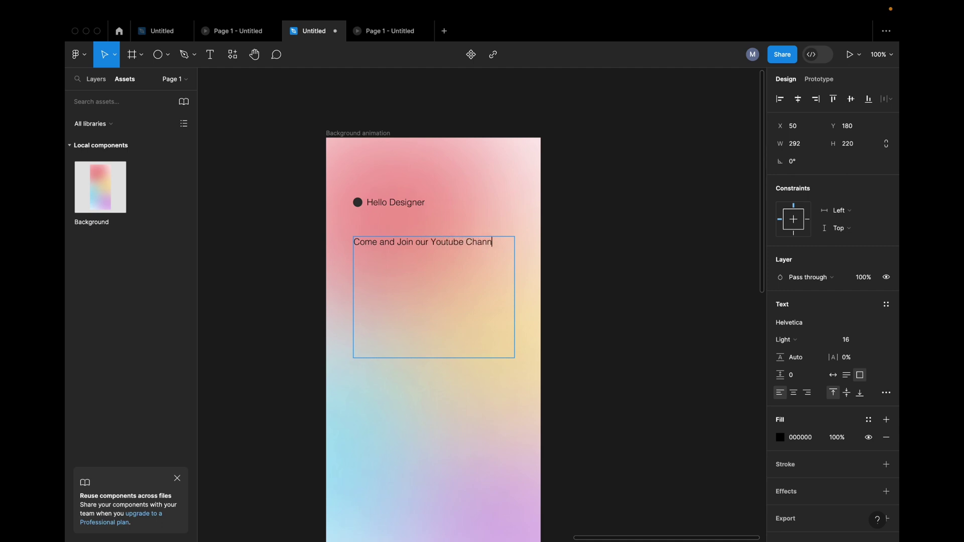
key("Escape")
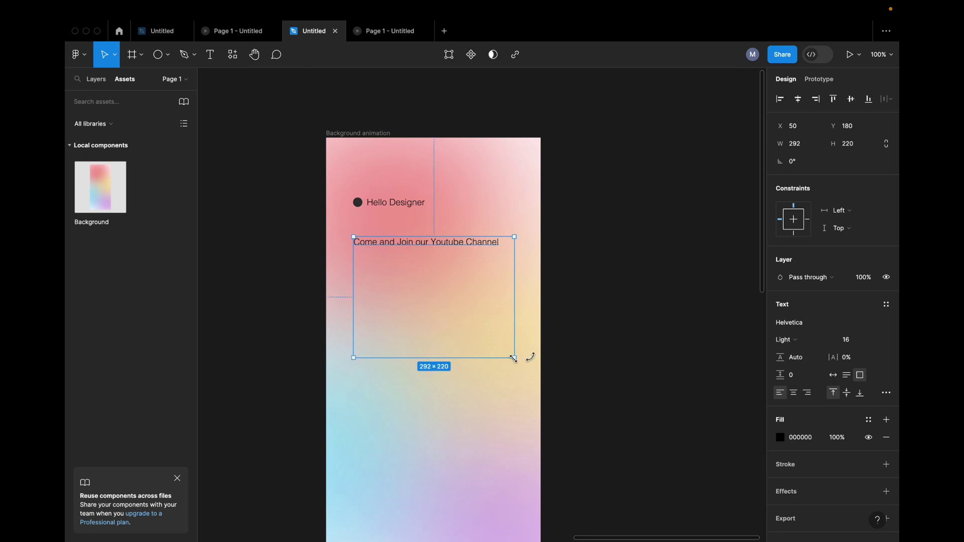
Step: Set the "Come and Join our Youtube Channel" headline to Bold at size 40
left_click(795, 342)
left_click(798, 366)
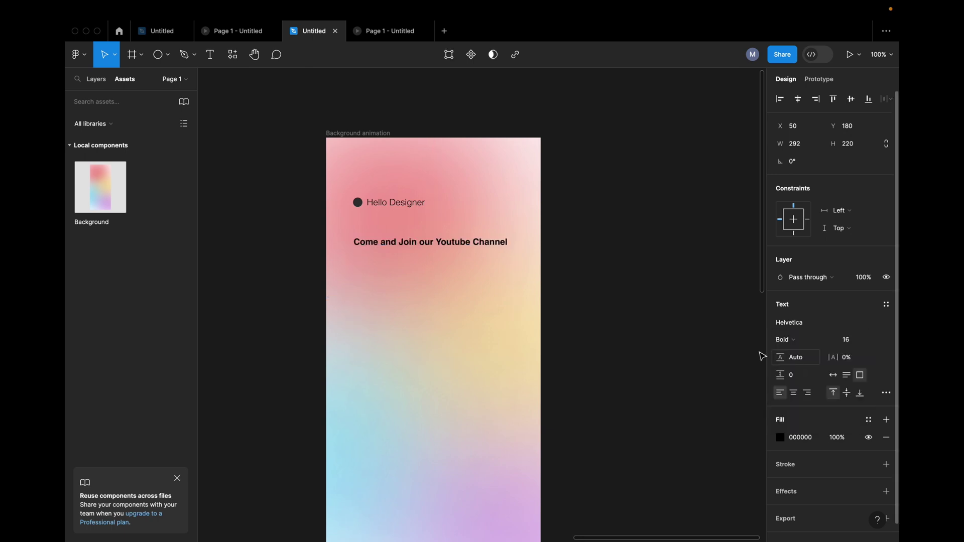
left_click(853, 341)
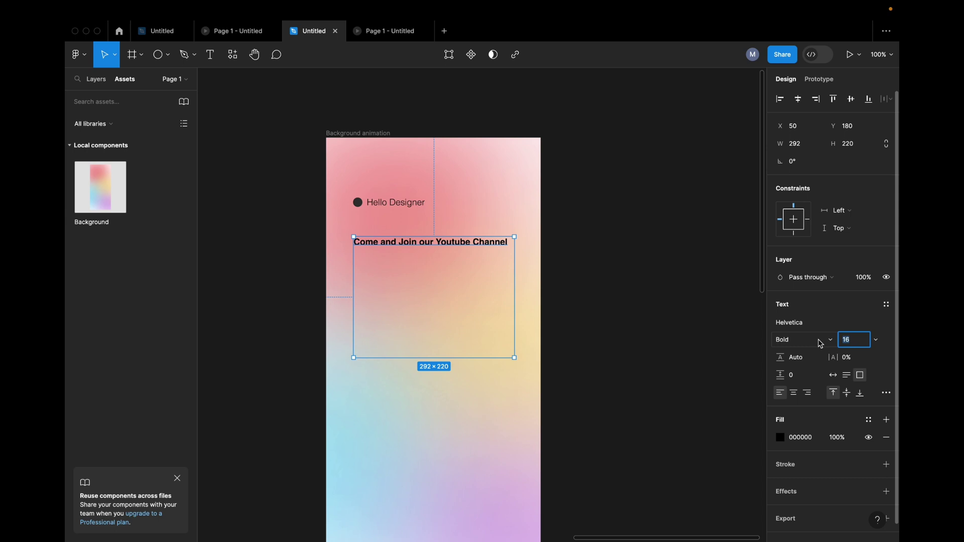
type("40")
key("Return")
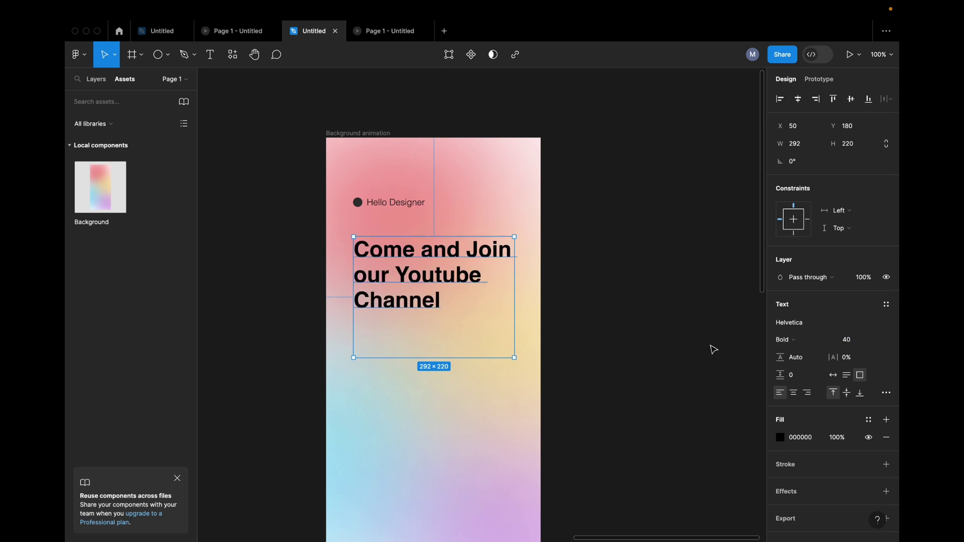
Step: Center the headline's text and its box horizontally in the frame, and shorten the box to a height of about 153
left_click(794, 394)
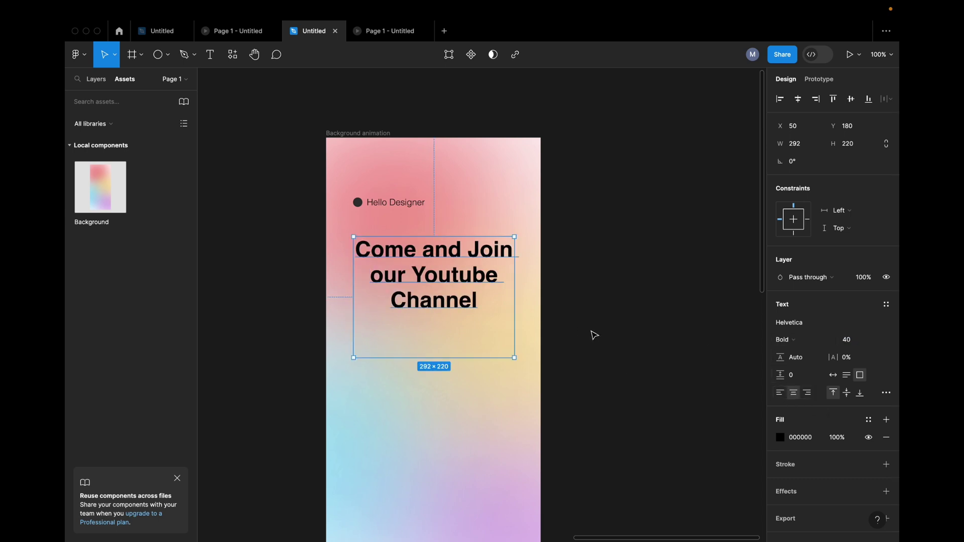
key("alt")
left_click(798, 99)
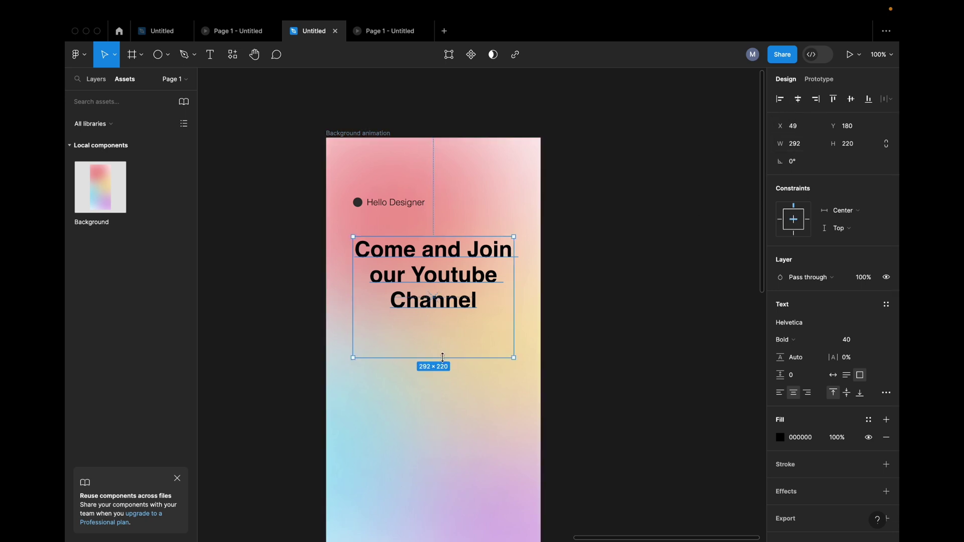
left_click_drag(442, 357, 444, 320)
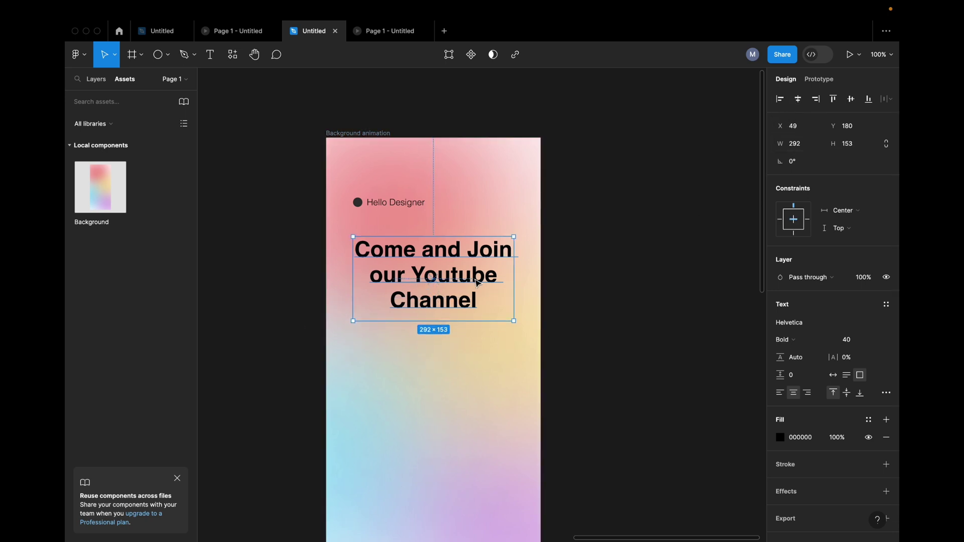
Step: Move the headline slightly lower in the frame and view the finished screen in the prototype preview
left_click_drag(477, 282, 478, 290)
left_click(584, 293)
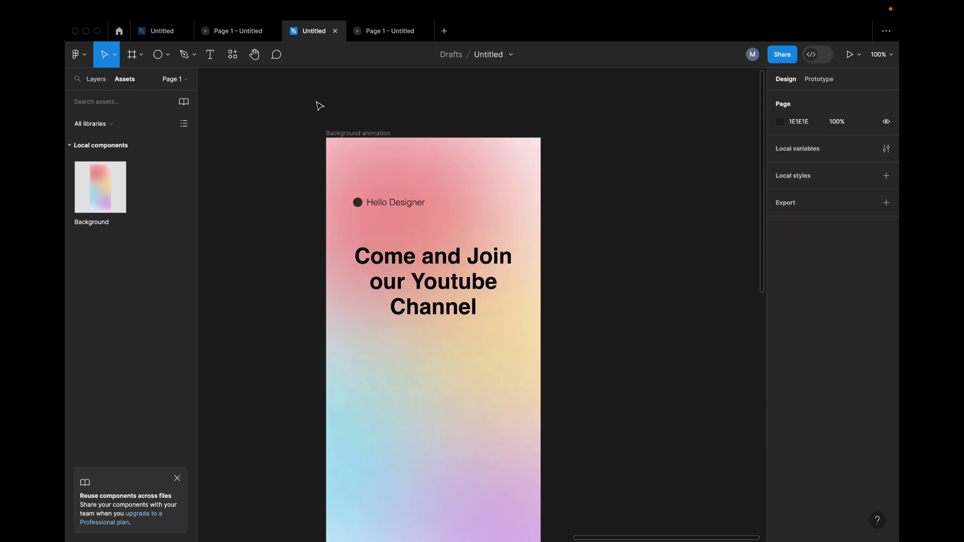
left_click(388, 32)
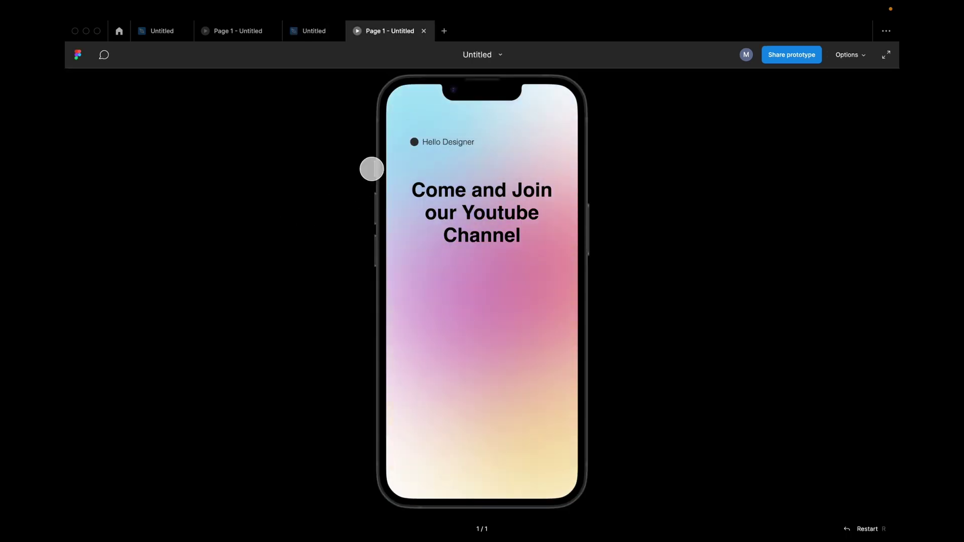
Step: Return to the design file, run the Lorem Ipsum plugin and place its window beside the phone frame
left_click(313, 32)
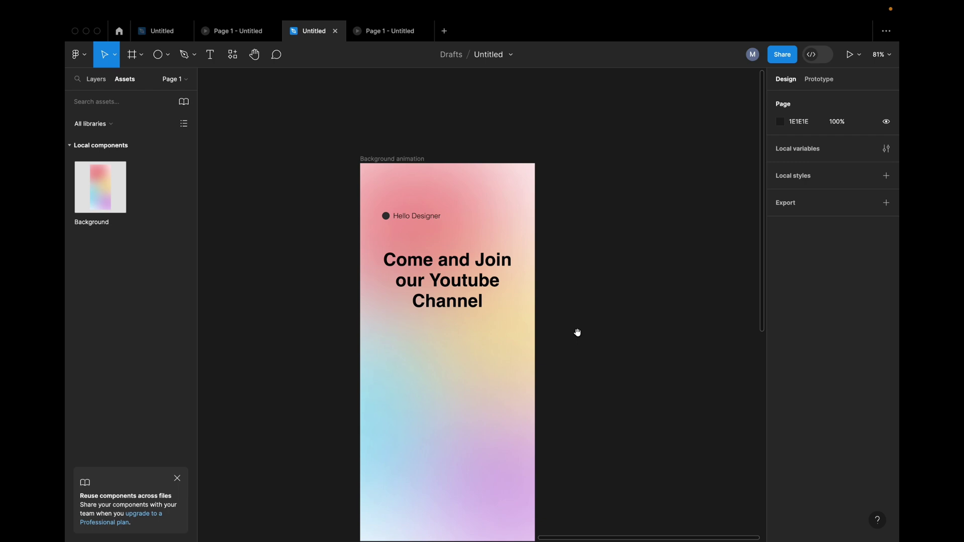
left_click_drag(577, 332, 577, 295)
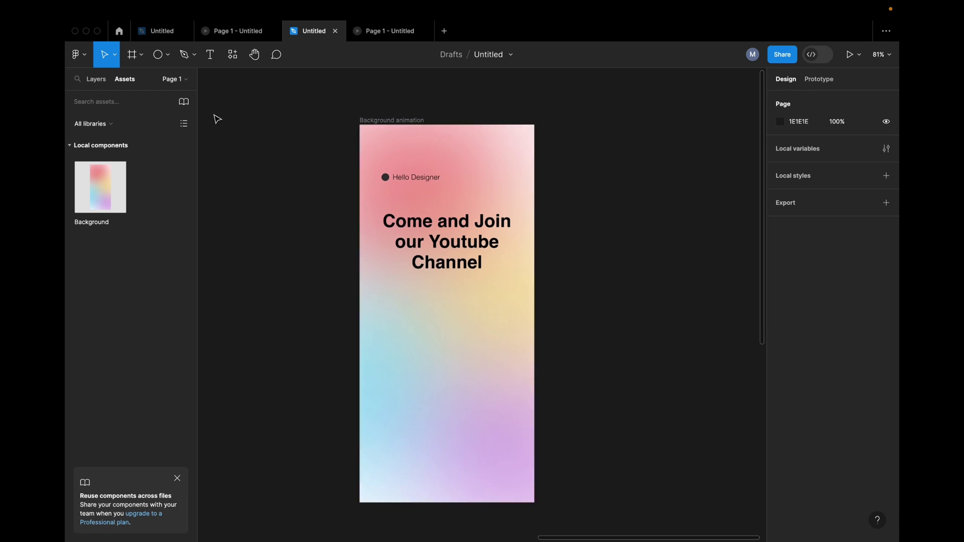
left_click(232, 54)
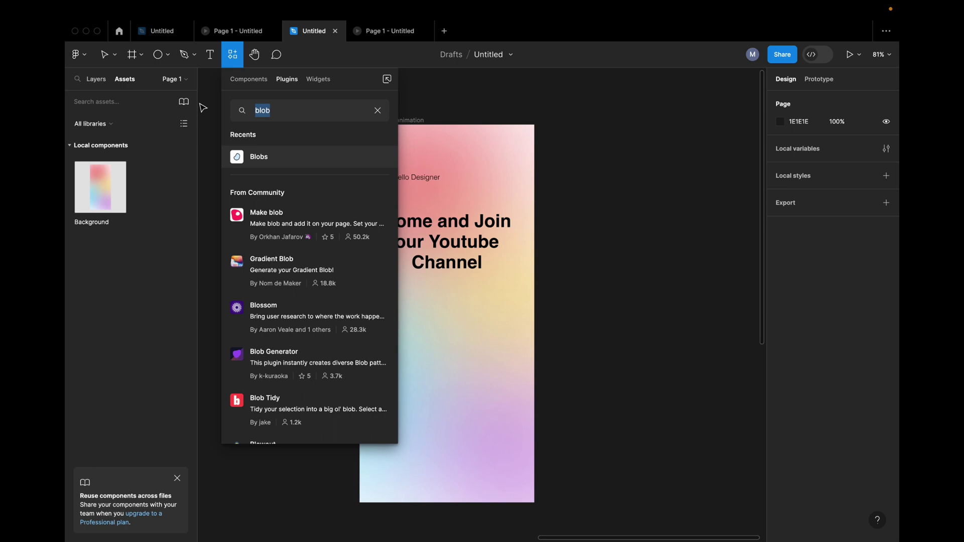
type("lo")
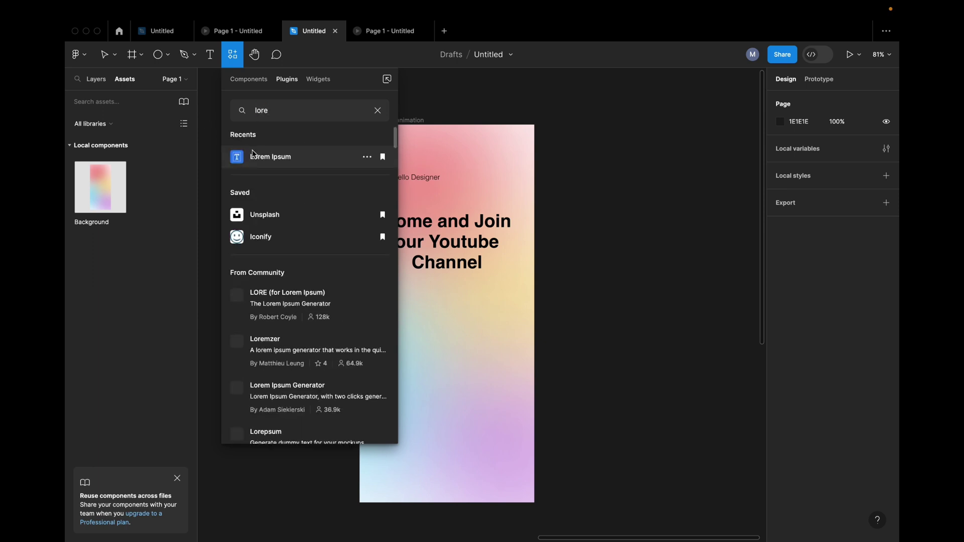
left_click(250, 161)
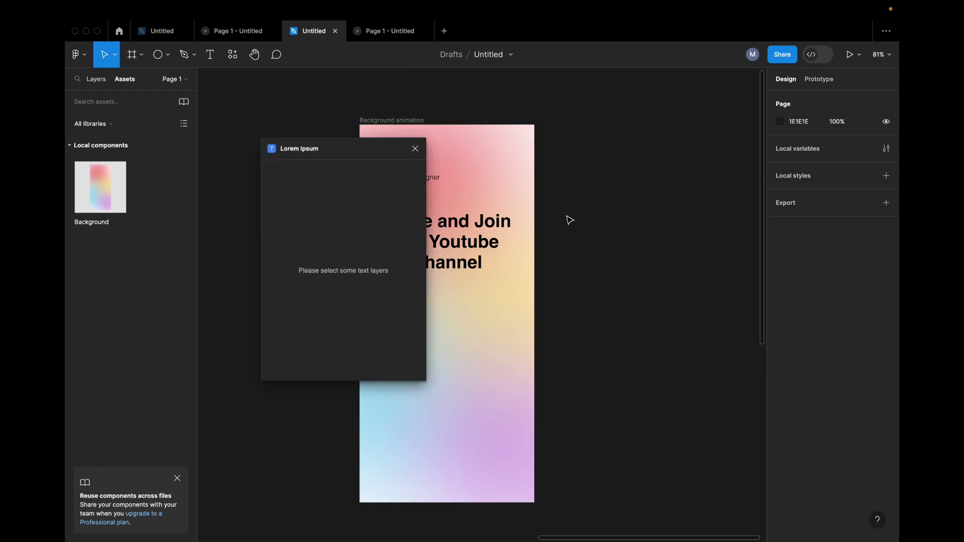
left_click_drag(334, 151, 656, 137)
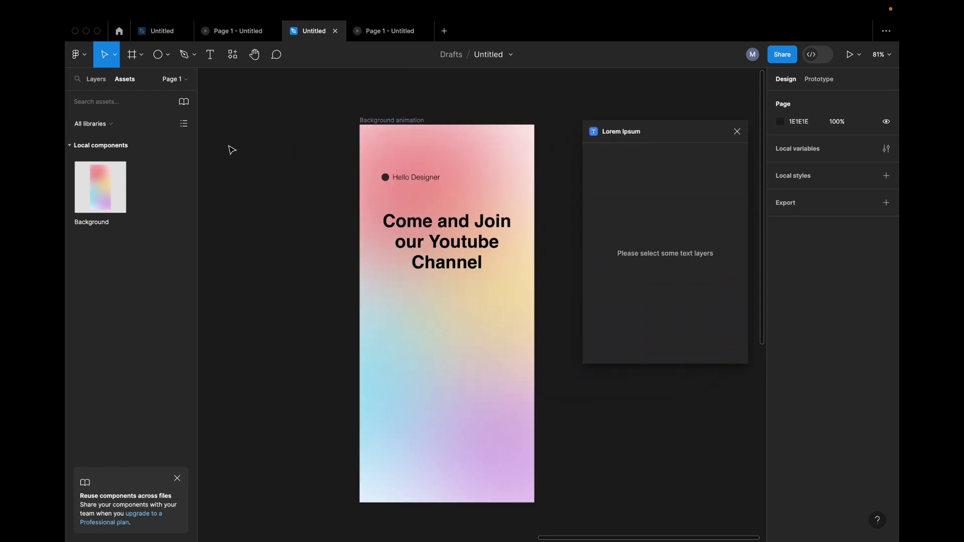
Step: Add a text box about 291 × 211 below the headline and fill it with 3 generated Lorem Ipsum sentences
left_click(210, 54)
left_click_drag(379, 292, 510, 387)
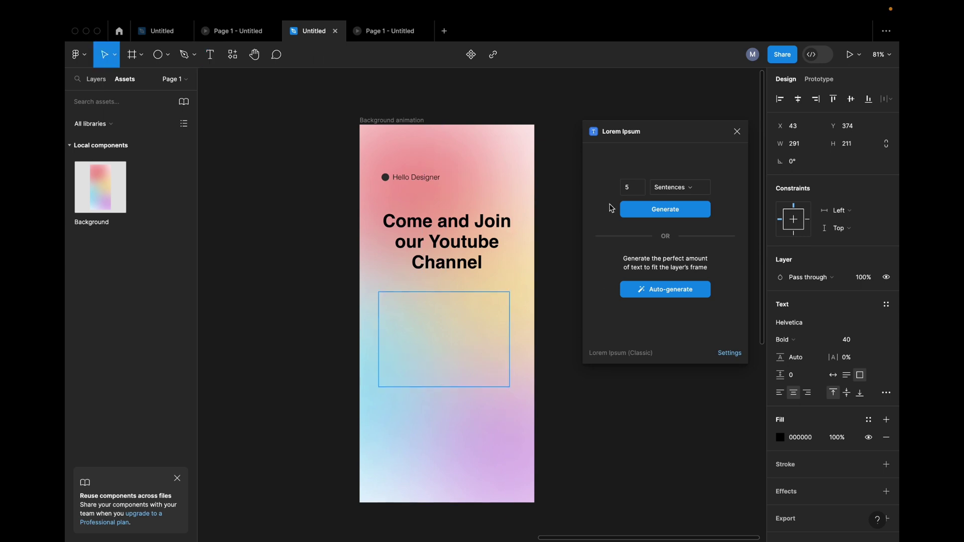
left_click(623, 190)
left_click(638, 213)
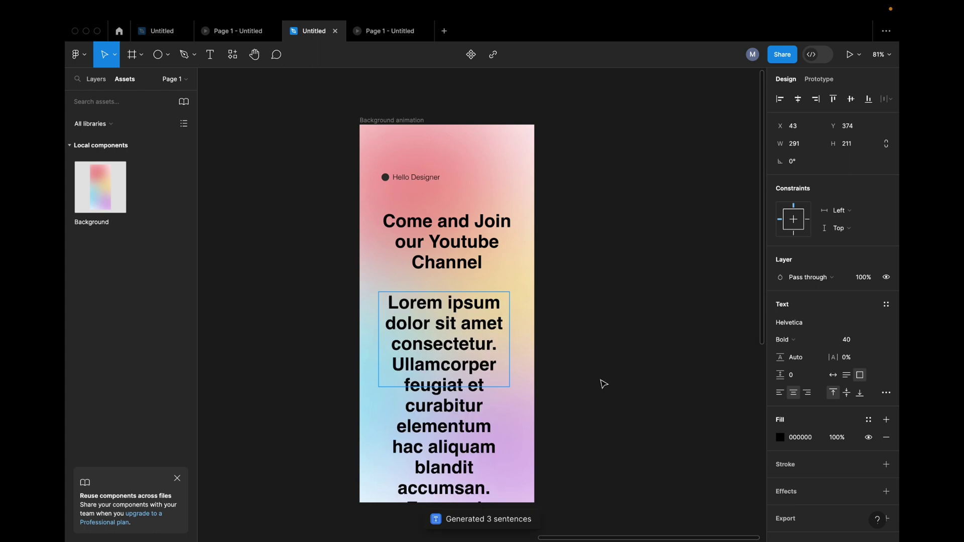
Step: Set the Lorem Ipsum paragraph to Light at size 16
left_click(800, 342)
left_click(792, 313)
left_click(856, 342)
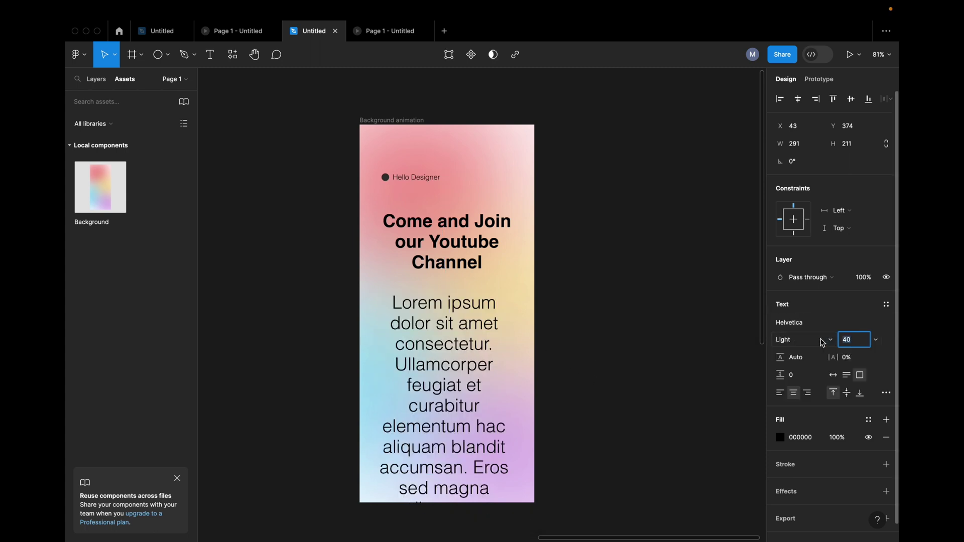
type("16")
key("Return")
left_click(624, 316)
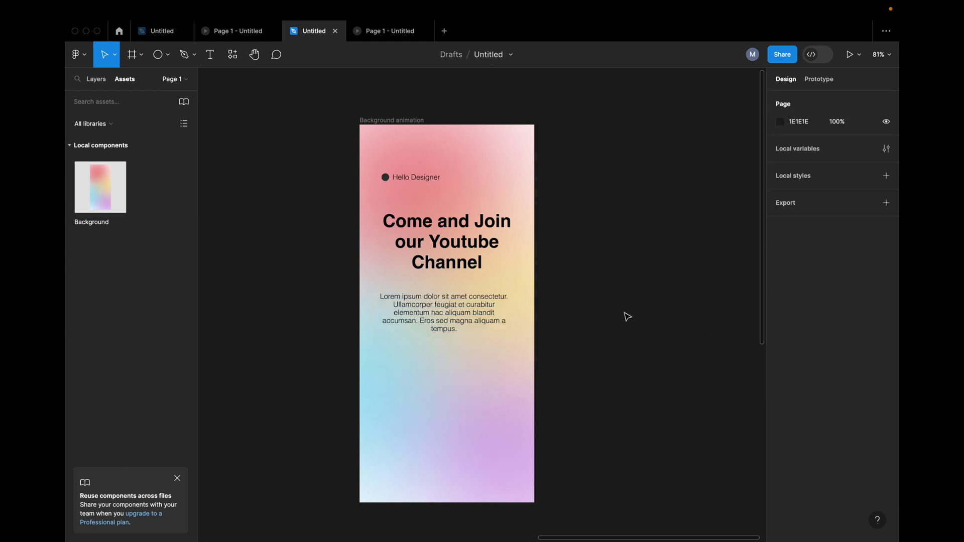
Step: Set the Lorem Ipsum paragraph's line height to 24
left_click(493, 324)
left_click(802, 357)
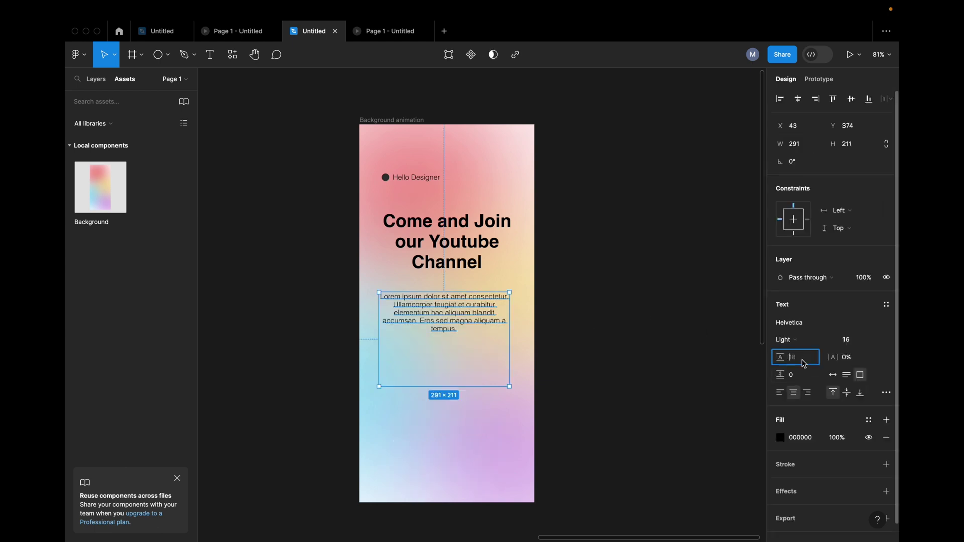
key("Up")
key("Up")
key("Up")
key("Up")
key("Up")
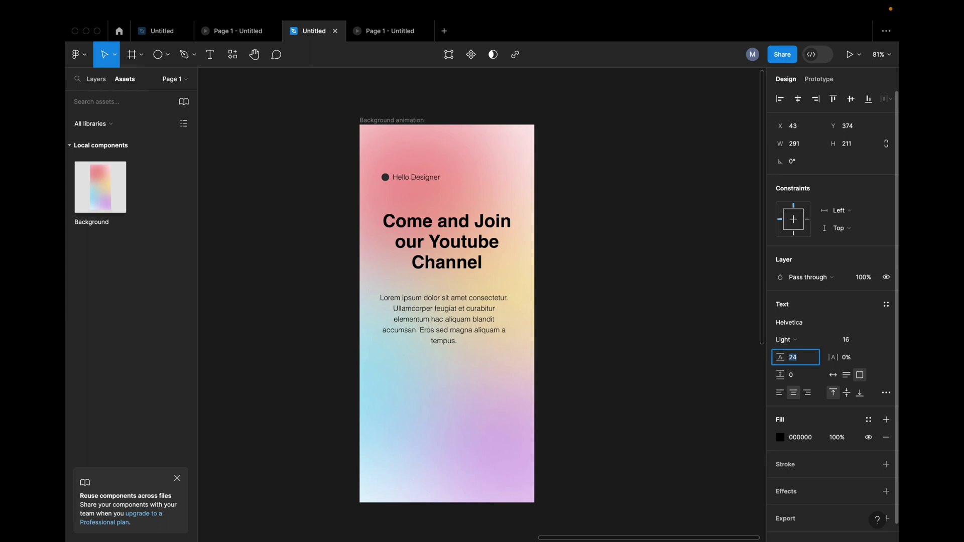
left_click(693, 359)
Step: Center the Lorem Ipsum text box horizontally in the frame
scroll(472, 329, "up", 3)
left_click(472, 329)
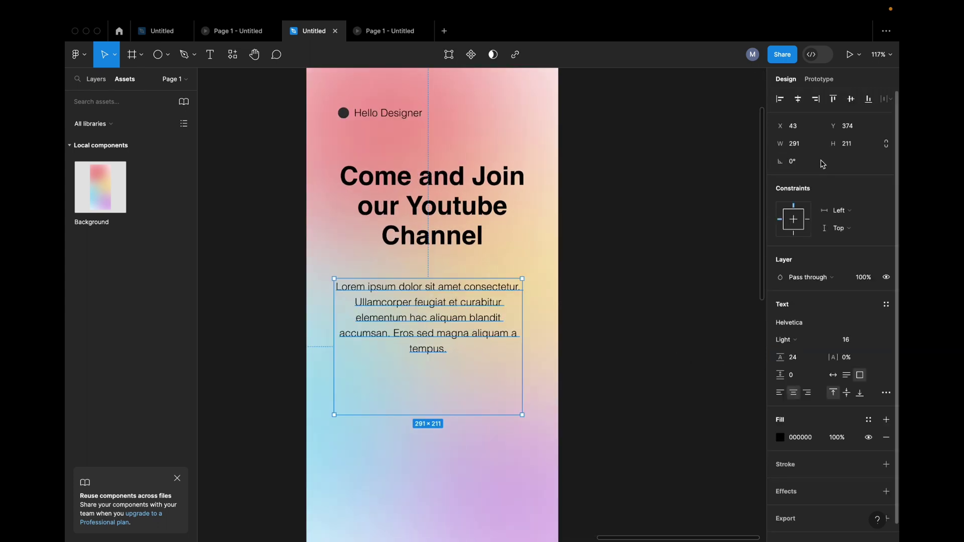
key("alt+h")
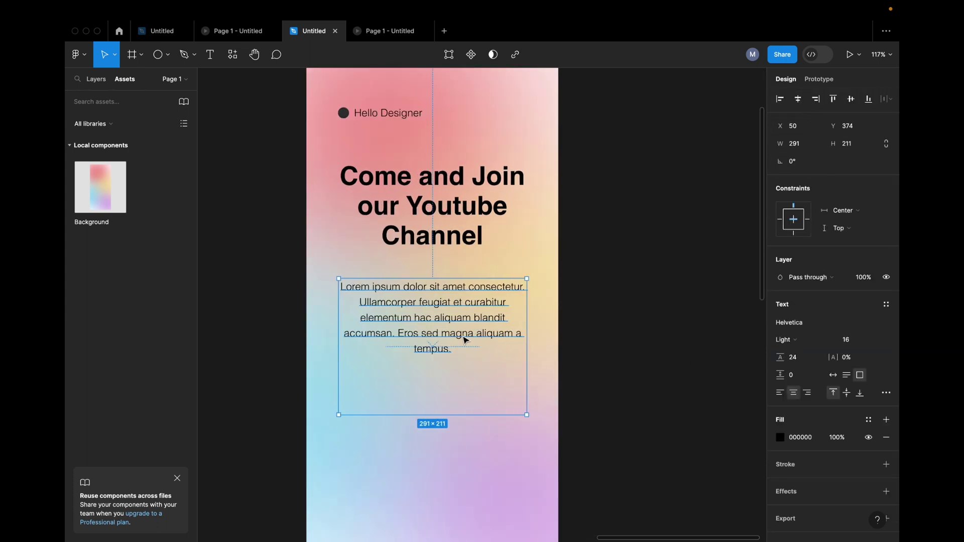
Step: Delete the paragraph's last sentence, "Eros sed magna aliquam a tempus."
double_click(418, 335)
left_click_drag(396, 333, 461, 351)
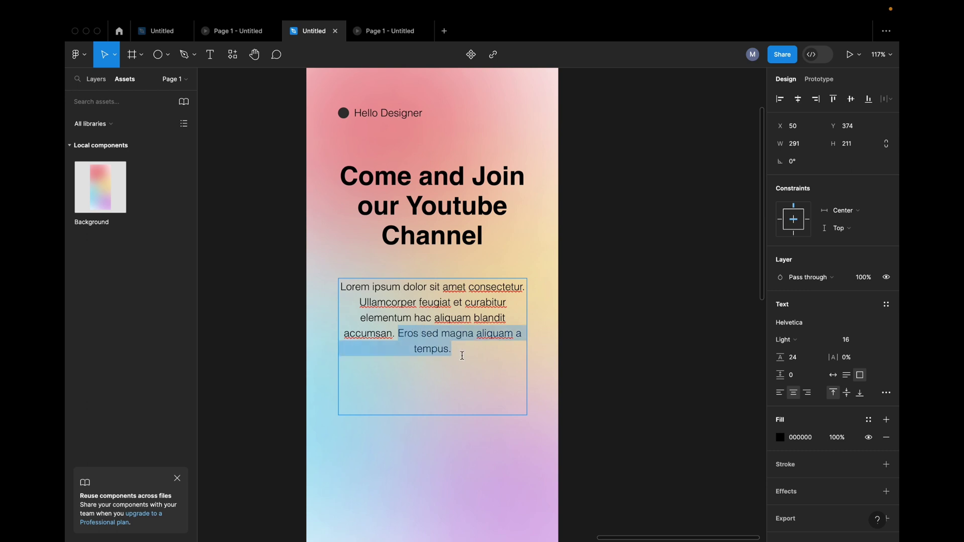
key("BackSpace")
left_click(502, 344)
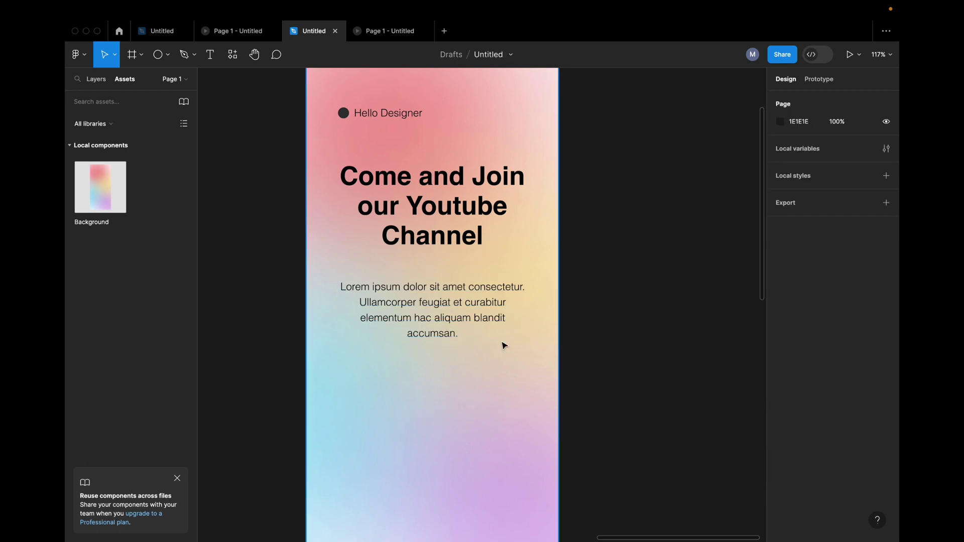
Step: Shorten the paragraph box to a height of about 108 at Y 365 and view the screen in the prototype preview
left_click(448, 368)
left_click_drag(432, 415, 440, 348)
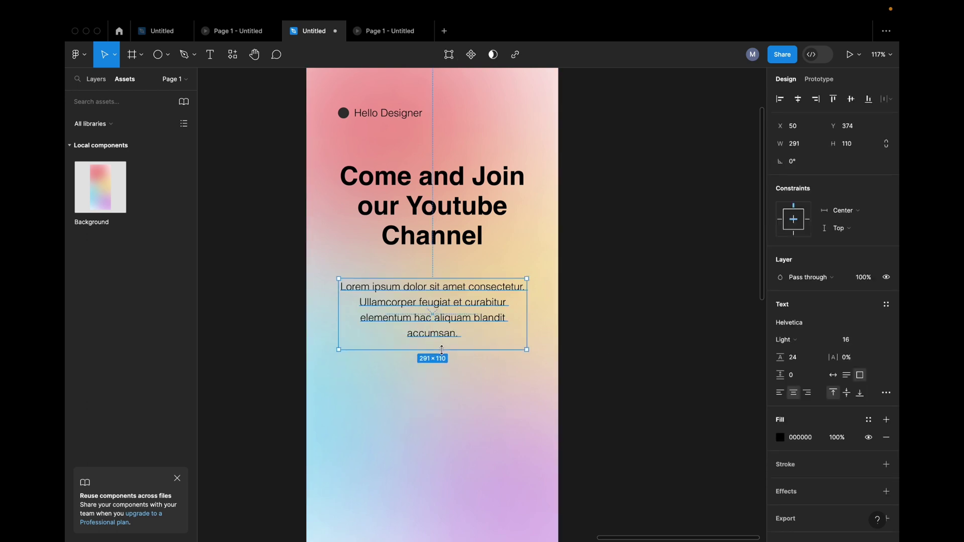
left_click(659, 340)
left_click(439, 317)
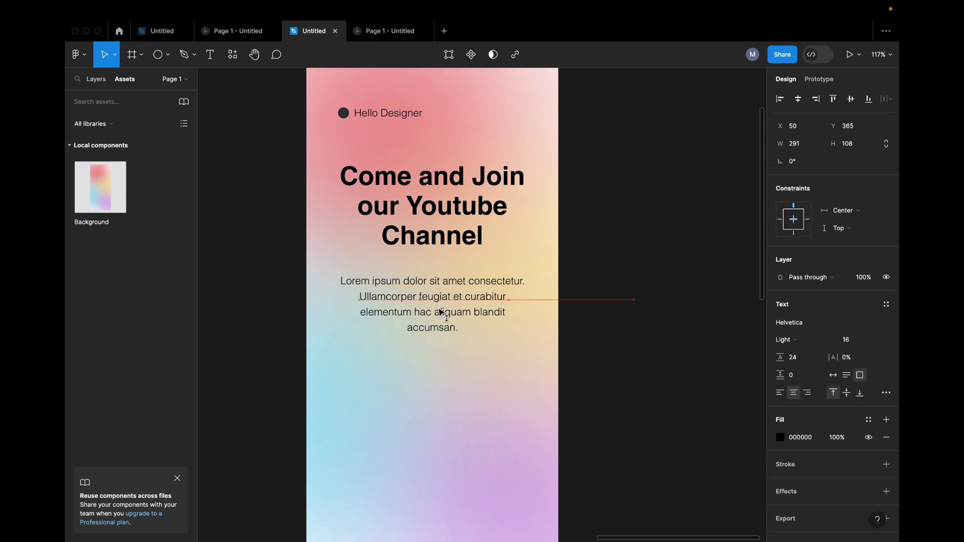
left_click(385, 36)
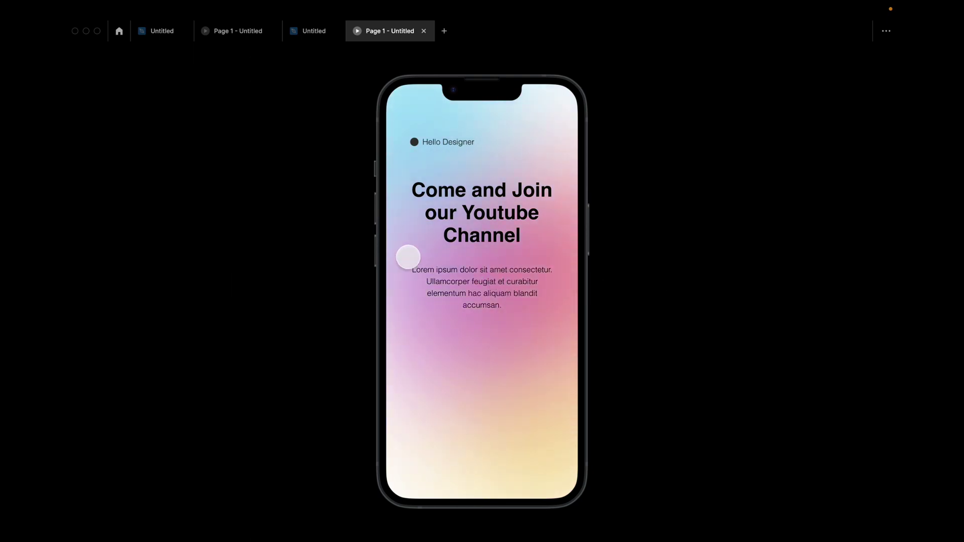
Step: Back in the design file, draw a rectangle about 237 × 60 below the paragraph and center it horizontally in the frame
left_click(311, 31)
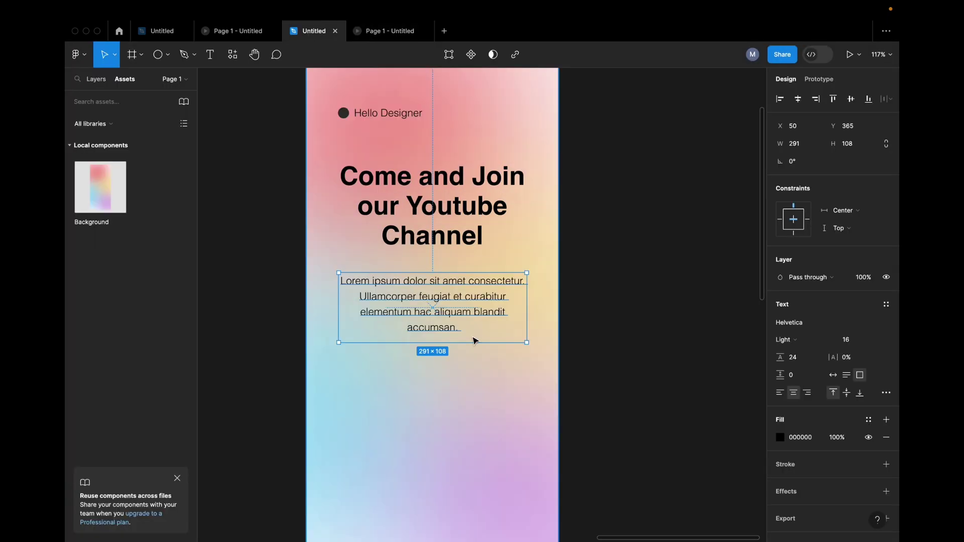
left_click(611, 336)
scroll(605, 313, "down", 3)
left_click(168, 54)
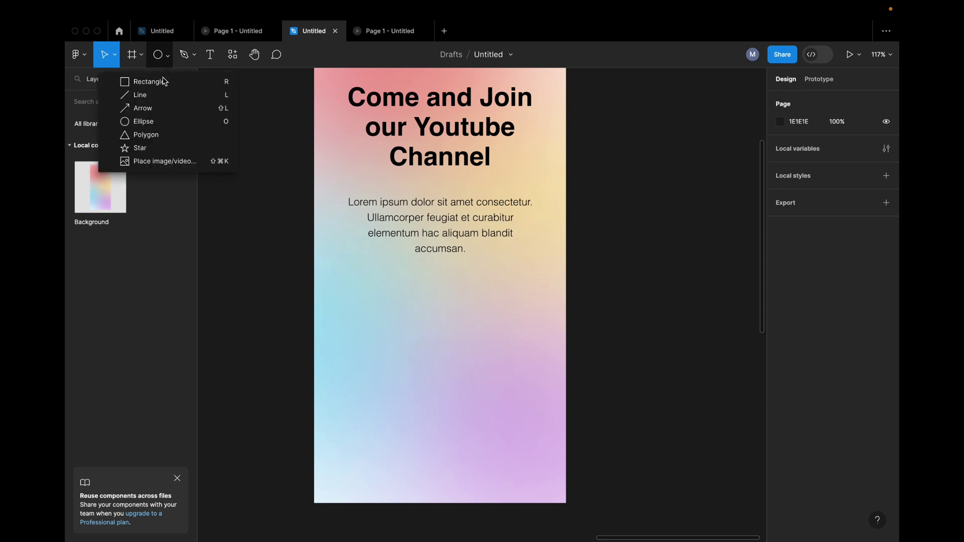
left_click(140, 79)
mouse_move(367, 309)
left_mouse_down()
mouse_move(473, 347)
mouse_move(519, 347)
left_mouse_up()
left_click(798, 99)
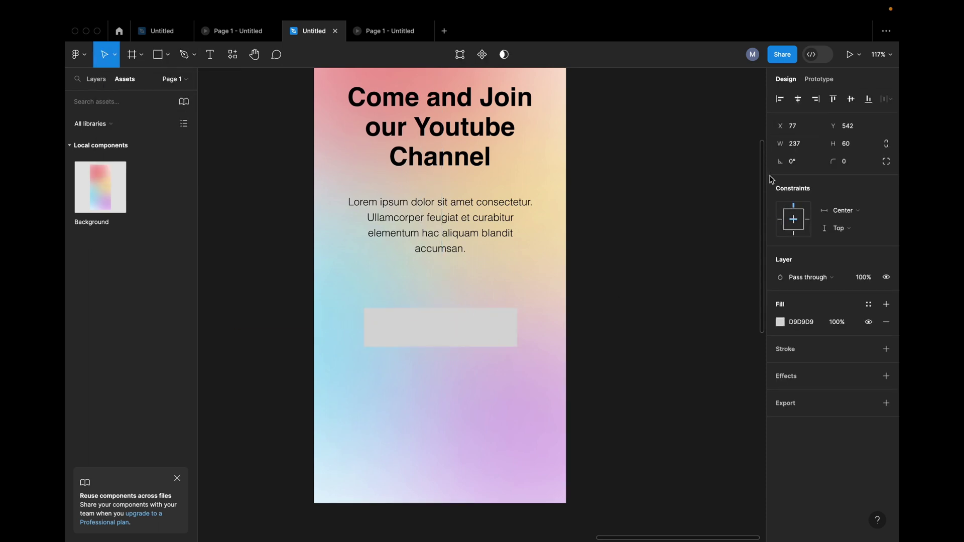
Step: Give the rectangle a corner radius of 5 and a 333333 fill
left_click(845, 163)
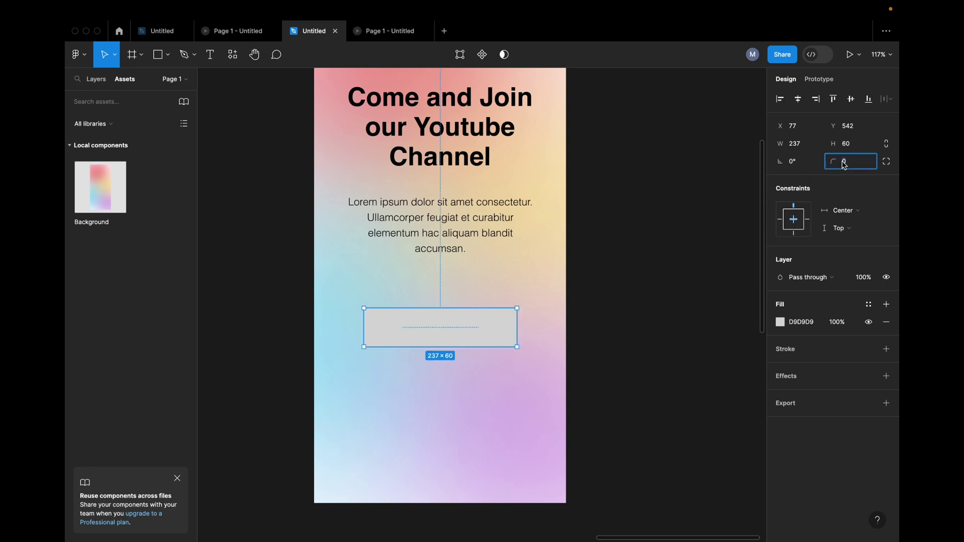
type("5")
key("Return")
left_click(782, 323)
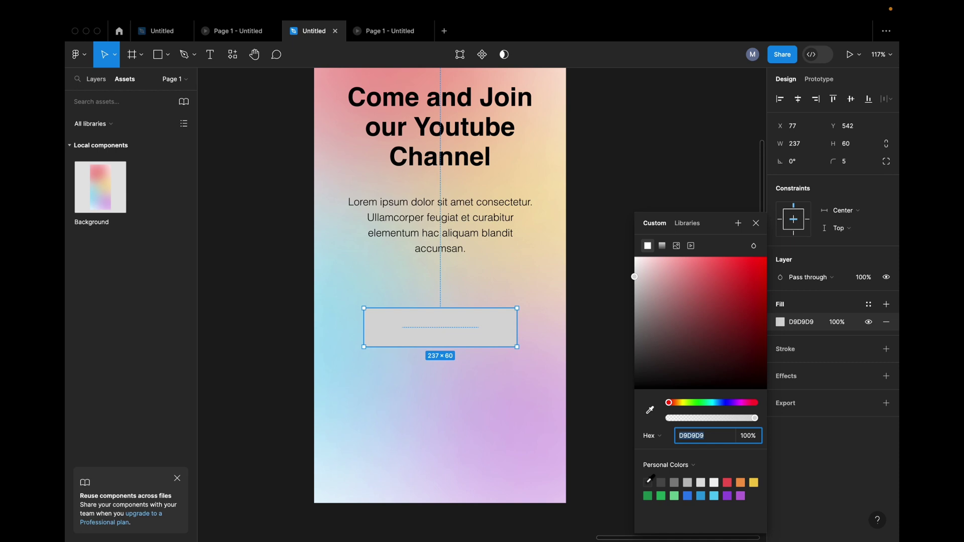
type("333333")
key("Return")
Step: Move the dark rectangle up to Y 516, closer to the paragraph
left_click(602, 391)
left_click(504, 338)
left_click_drag(503, 338, 506, 324)
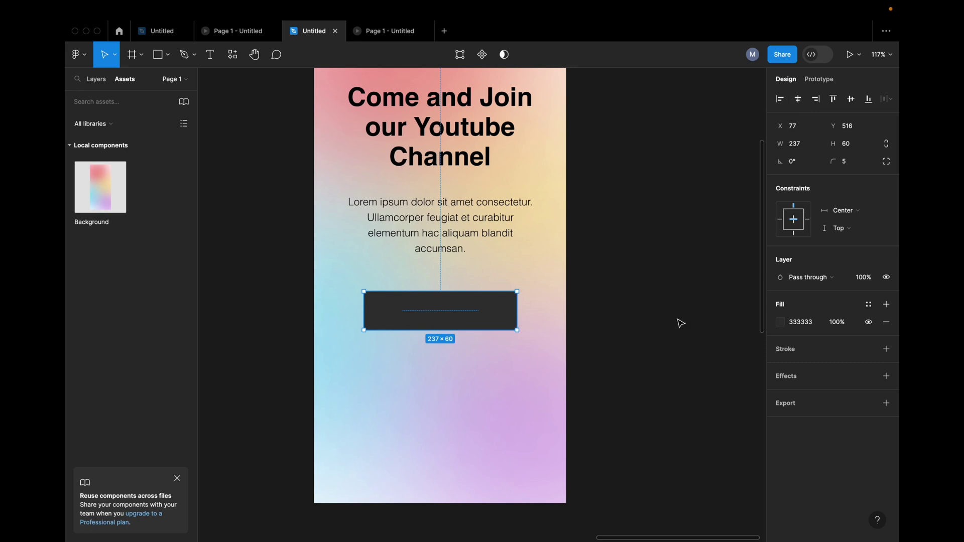
left_click(577, 340)
Step: Add the text "Join Us Now" below the dark rectangle and color it with the near-white preset swatch
key("t")
left_click(415, 366)
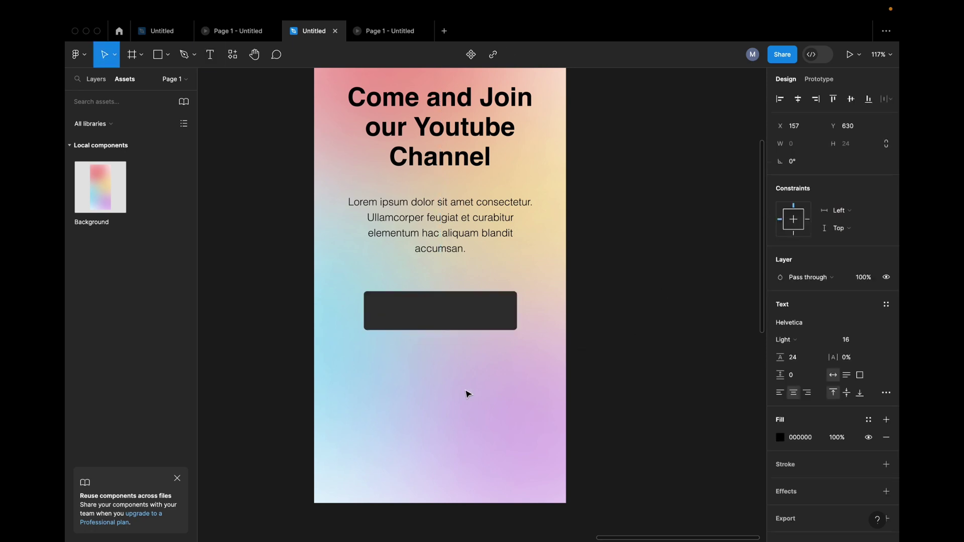
type("Join Us Now")
key("Escape")
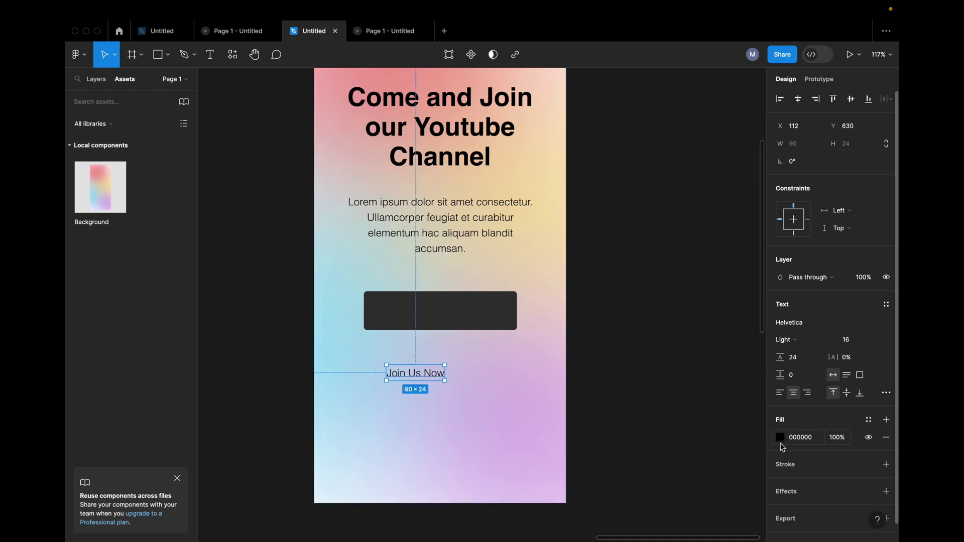
left_click(780, 441)
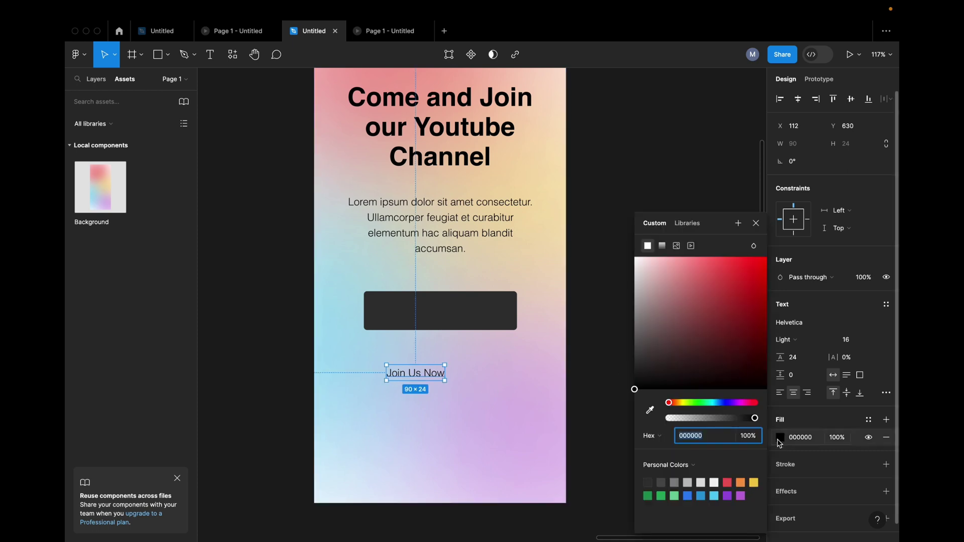
left_click(715, 482)
Step: Center the "Join Us Now" label on the dark rectangle and view the button in the prototype preview
left_click(437, 387)
left_click_drag(433, 377, 460, 318)
left_click(499, 321, "shift")
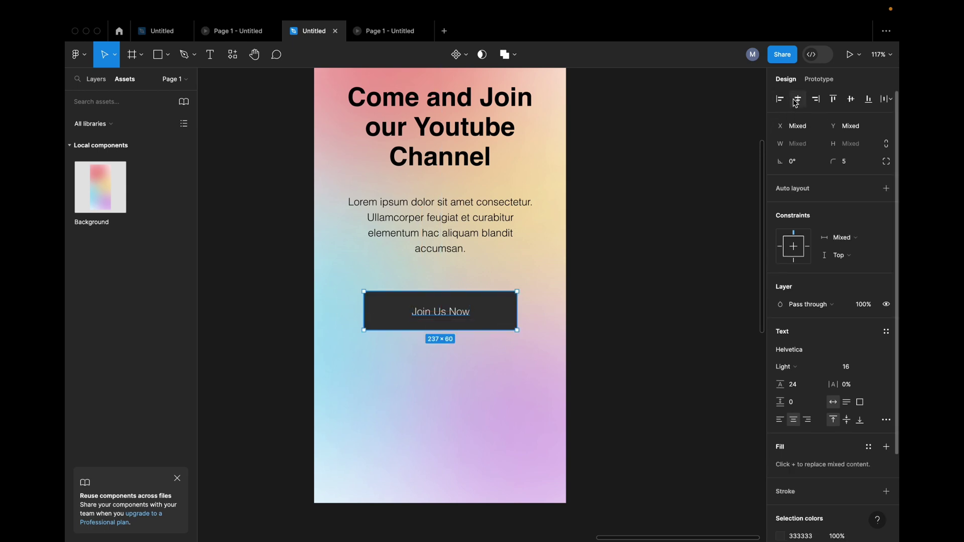
left_click(845, 103)
left_click(655, 304)
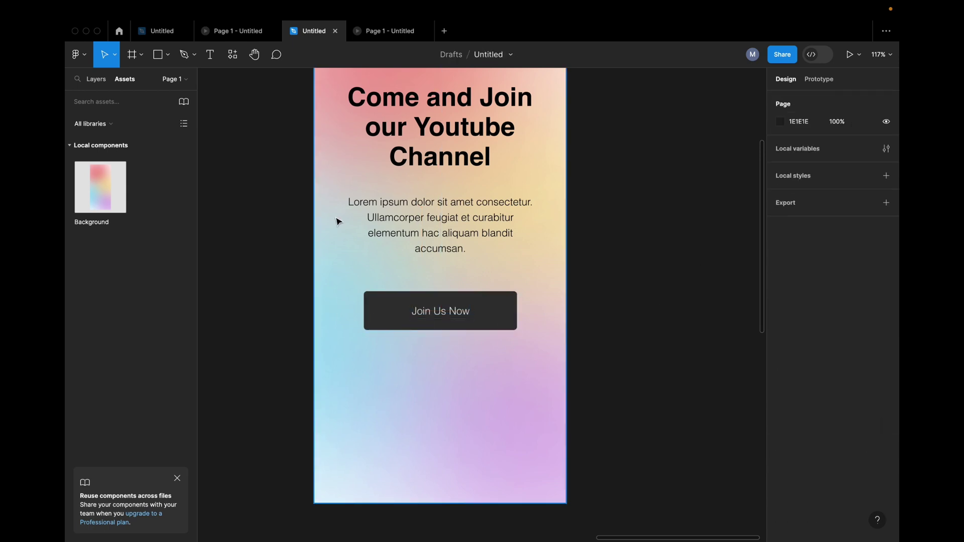
left_click(381, 34)
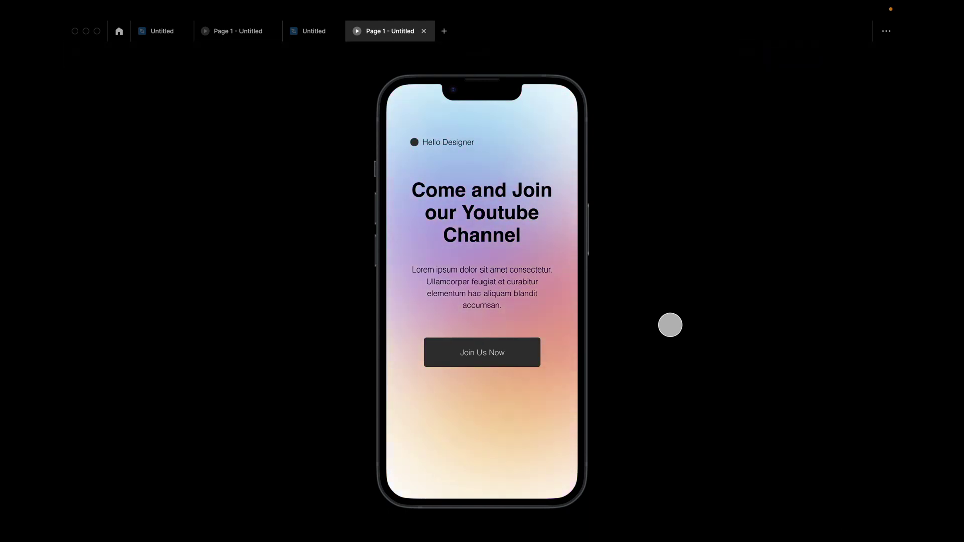
Step: Move the Lorem Ipsum paragraph up to Y 352 in the design file and view the result in the prototype preview
left_click(310, 33)
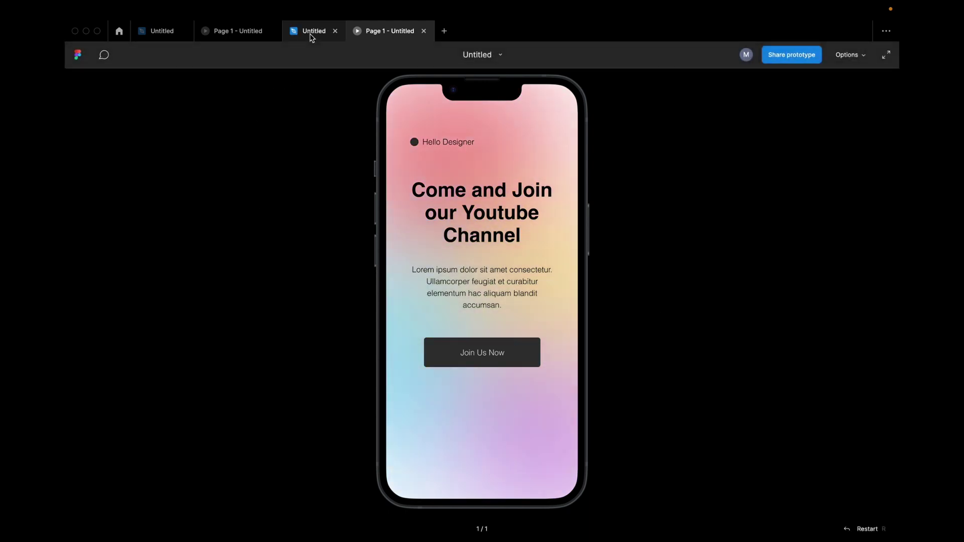
left_click_drag(460, 232, 458, 221)
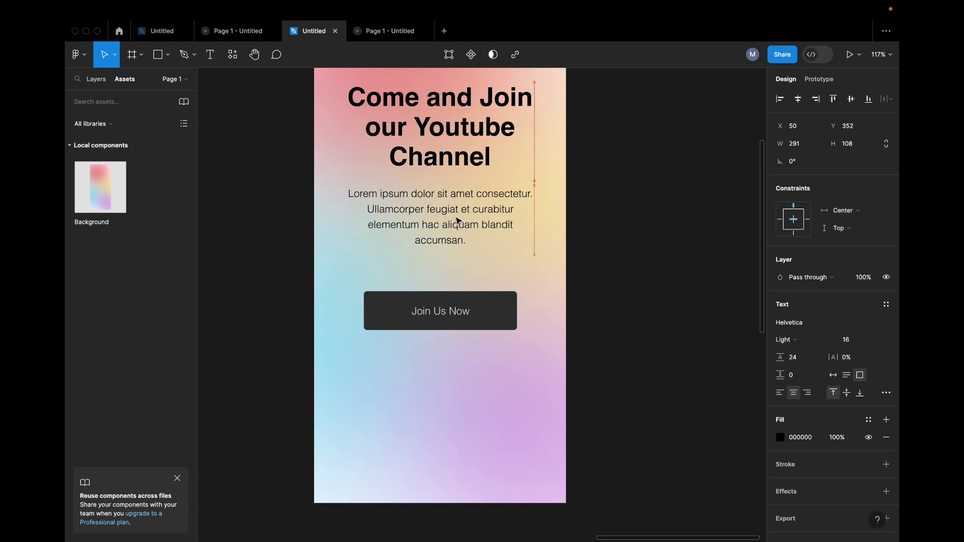
left_click(620, 248)
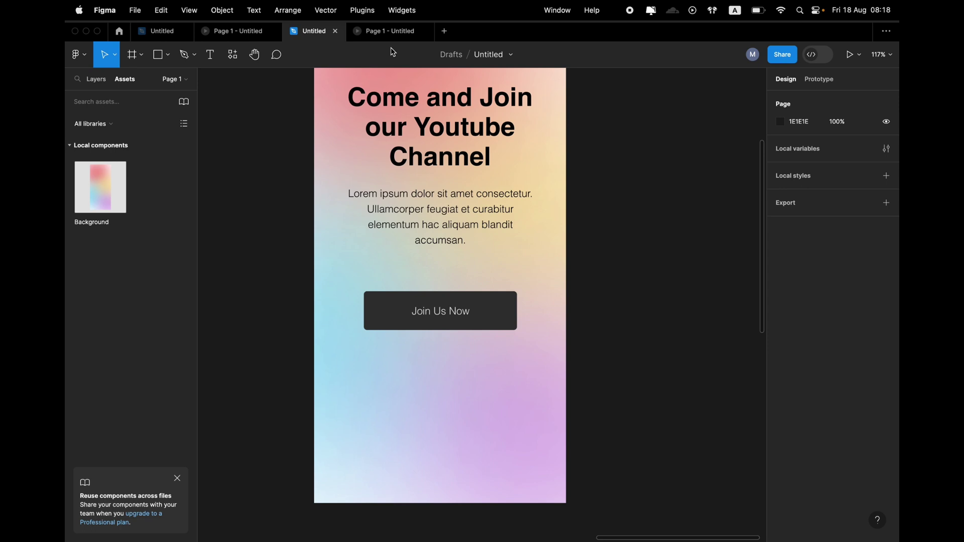
left_click(394, 32)
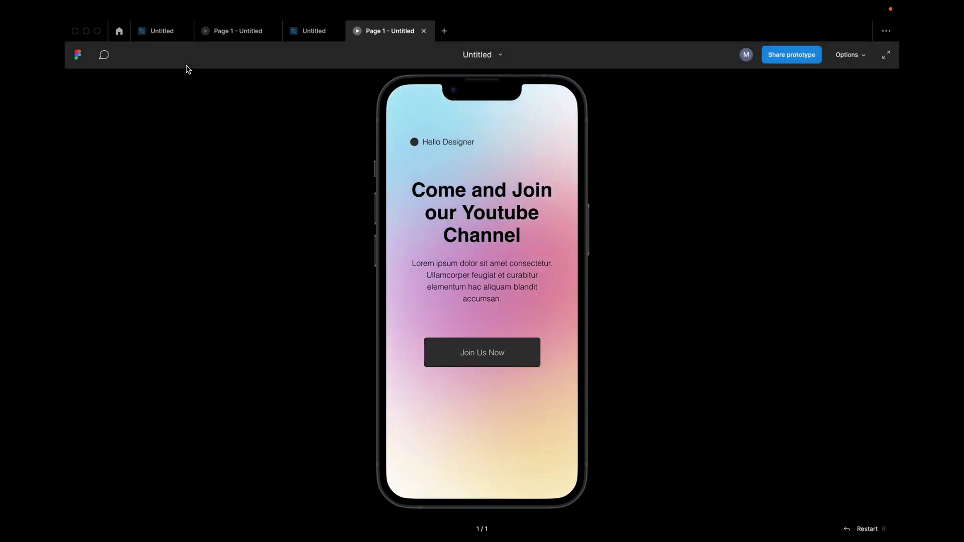
Step: Check the astronaut reference prototype, and add an iPhone 14 frame beside the Background animation frame in the design file, aligned with its top edge
left_click(246, 30)
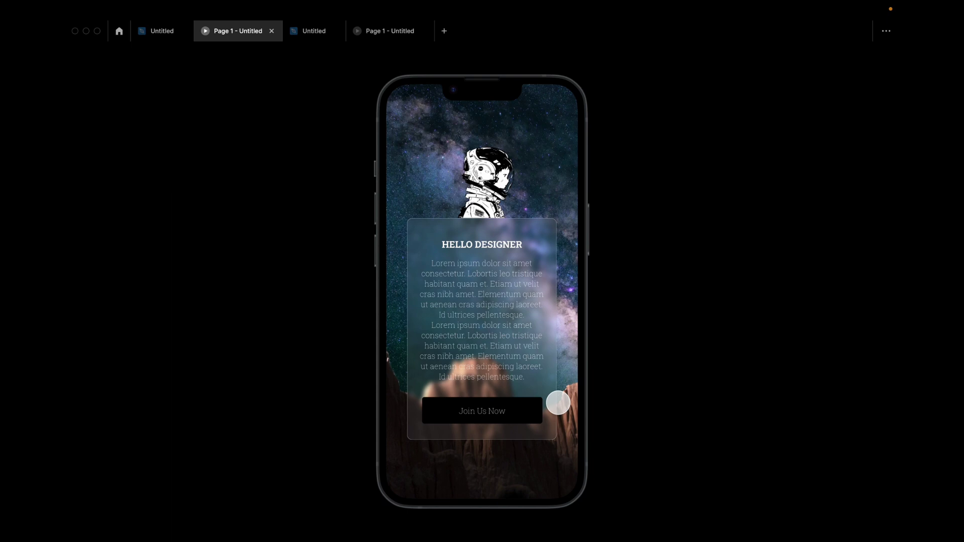
left_click(313, 34)
scroll(622, 274, "down", 5)
scroll(549, 236, "right", 3)
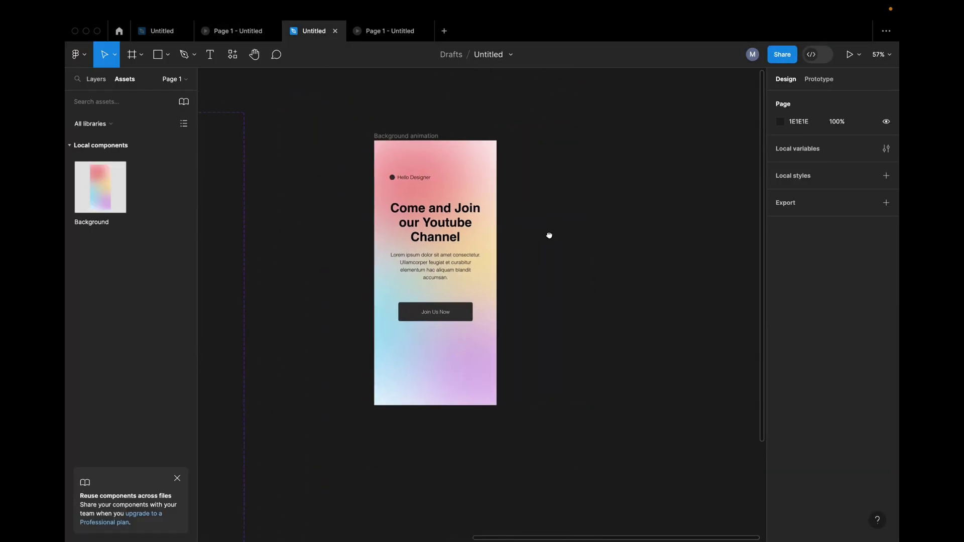
left_click(140, 56)
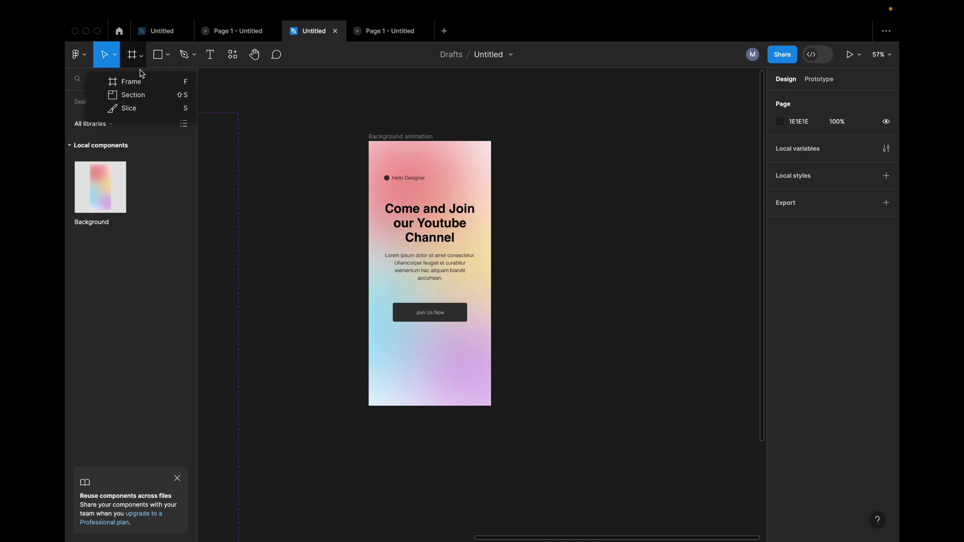
left_click(141, 80)
left_click(794, 134)
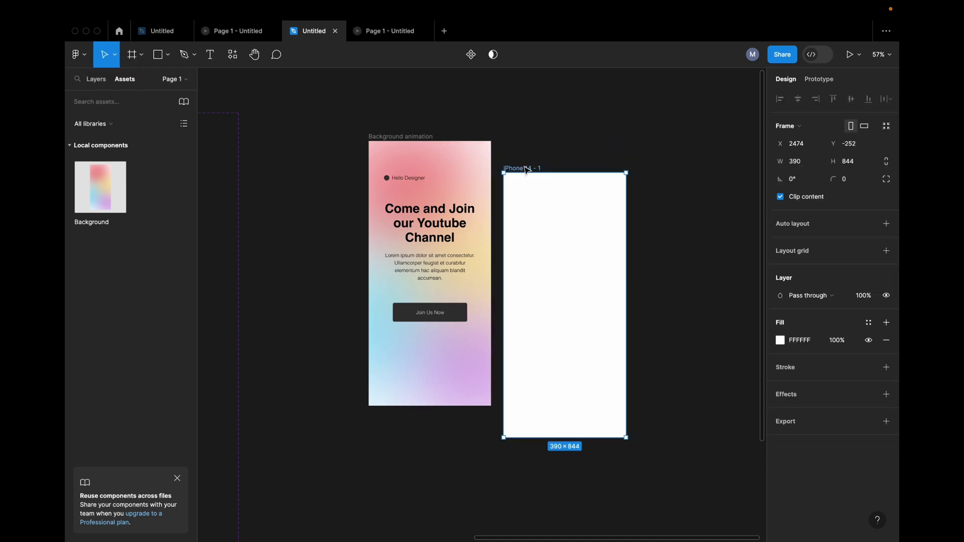
left_click_drag(526, 170, 571, 139)
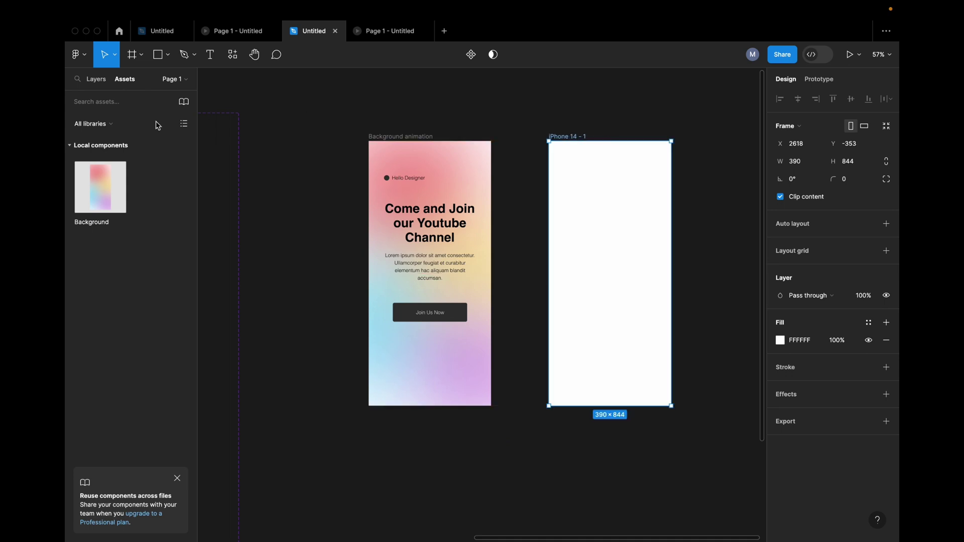
Step: Rename the new iPhone 14 frame as "Background Blur"
left_click(103, 84)
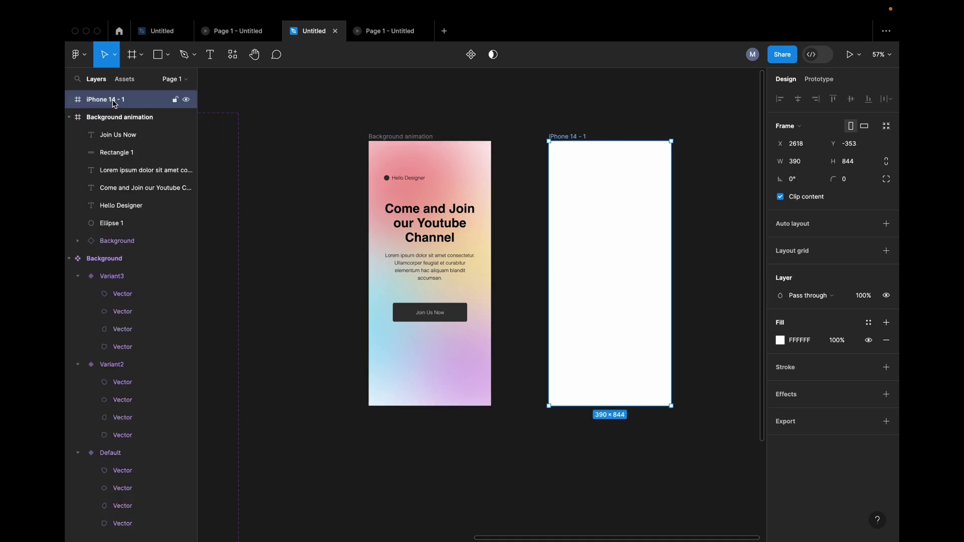
double_click(113, 99)
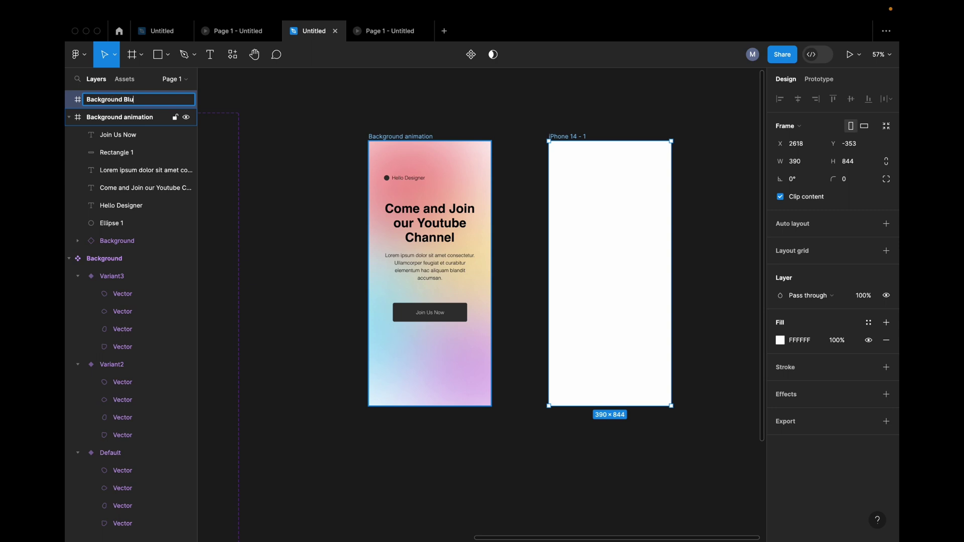
key("Return")
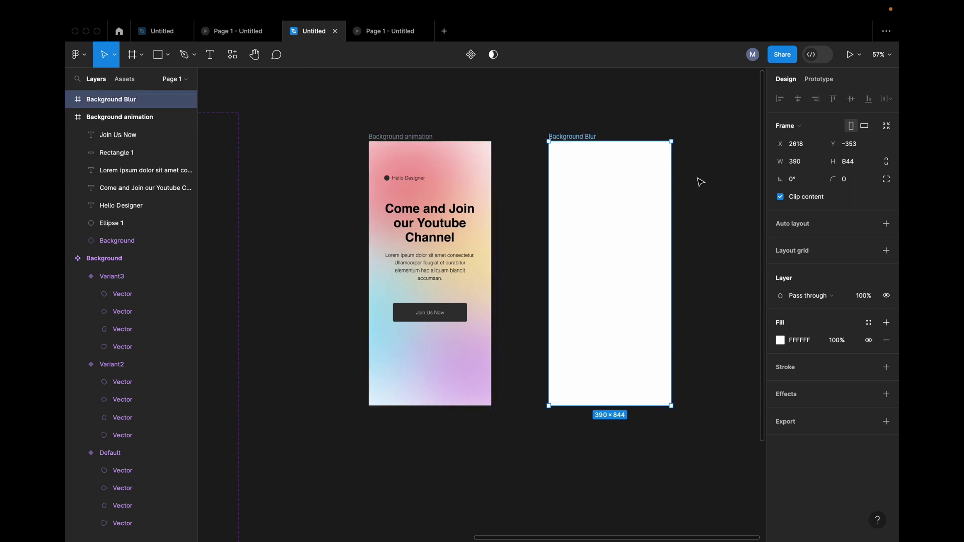
Step: Run the Unsplash plugin with the Background Blur frame selected, and place the plugin window beside the frame
left_click(694, 196)
scroll(578, 191, "right", 5)
left_click(385, 132)
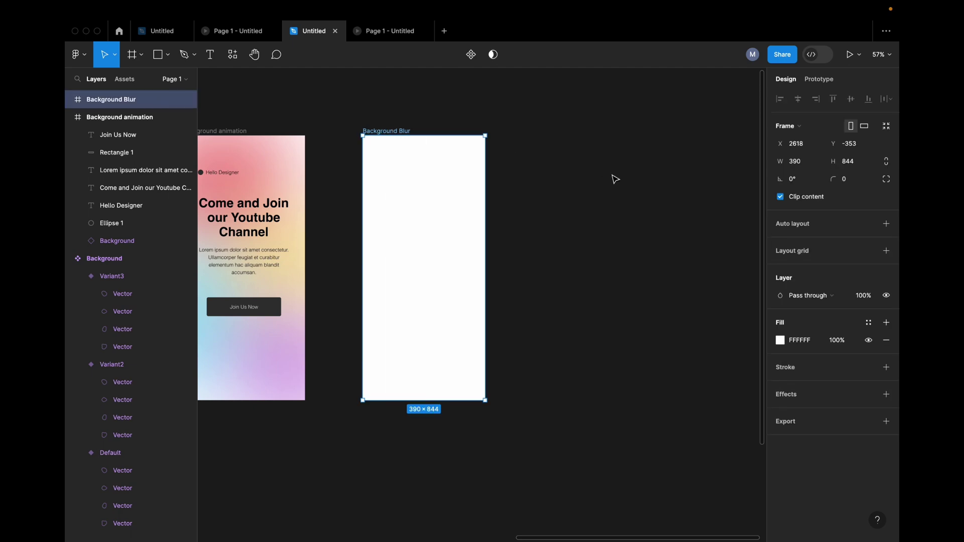
left_click(231, 56)
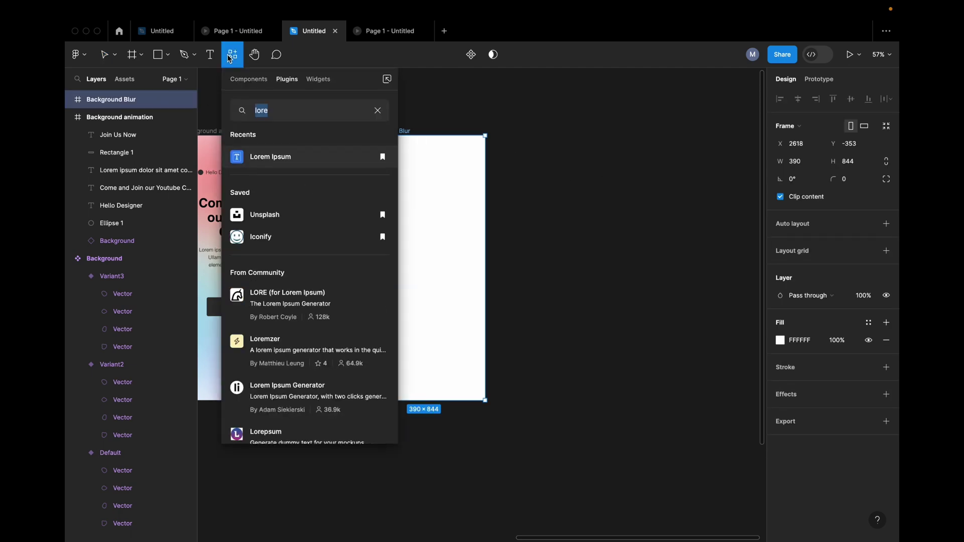
type("uns")
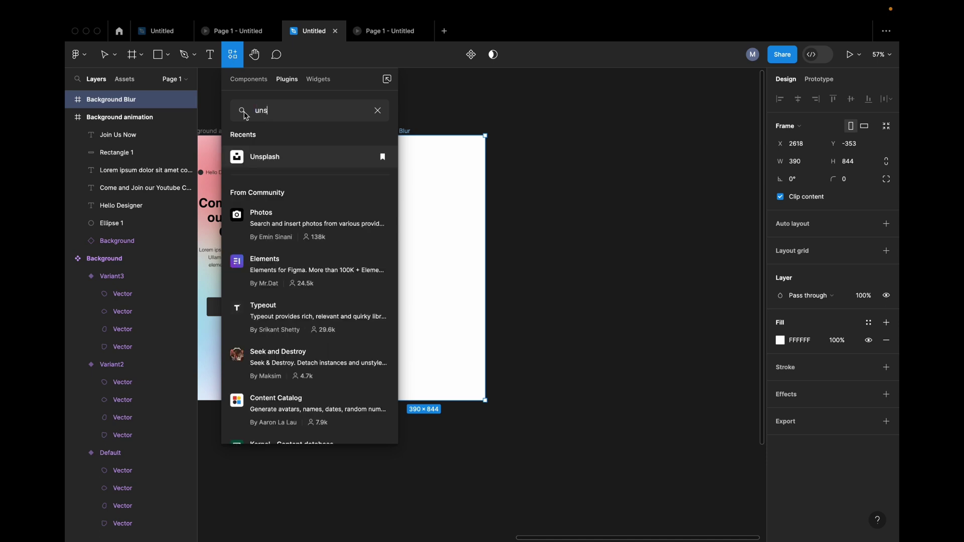
left_click(260, 158)
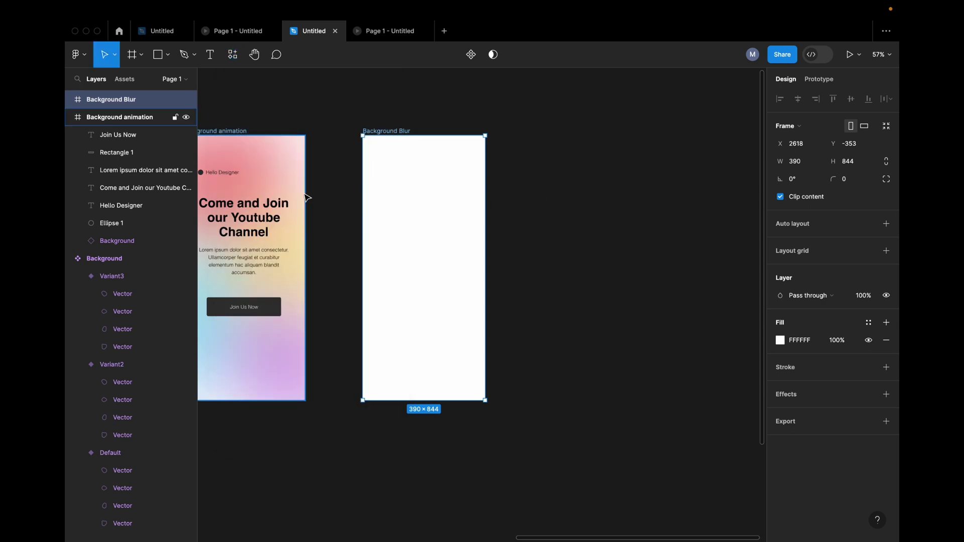
left_click_drag(321, 114, 607, 107)
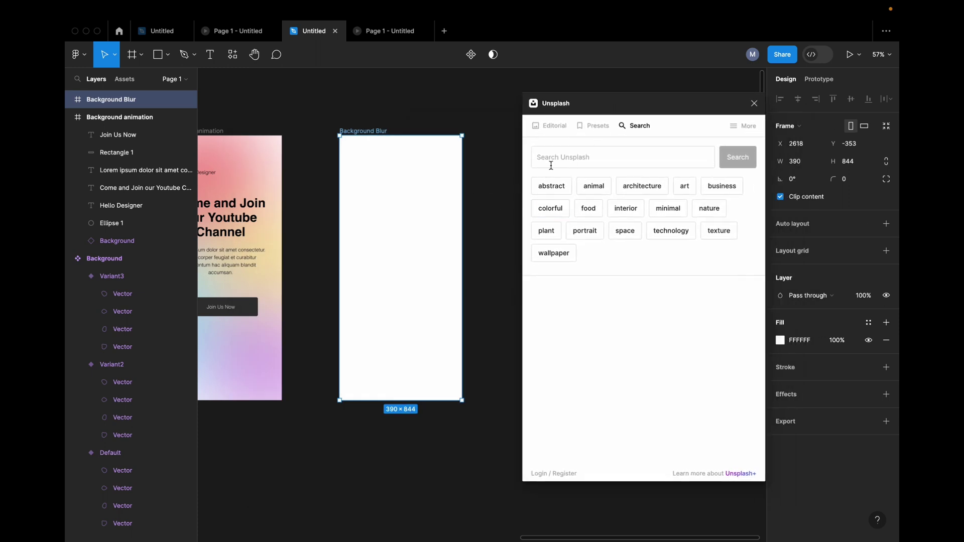
Step: Search Unsplash for "space"
left_click(582, 158)
type("space")
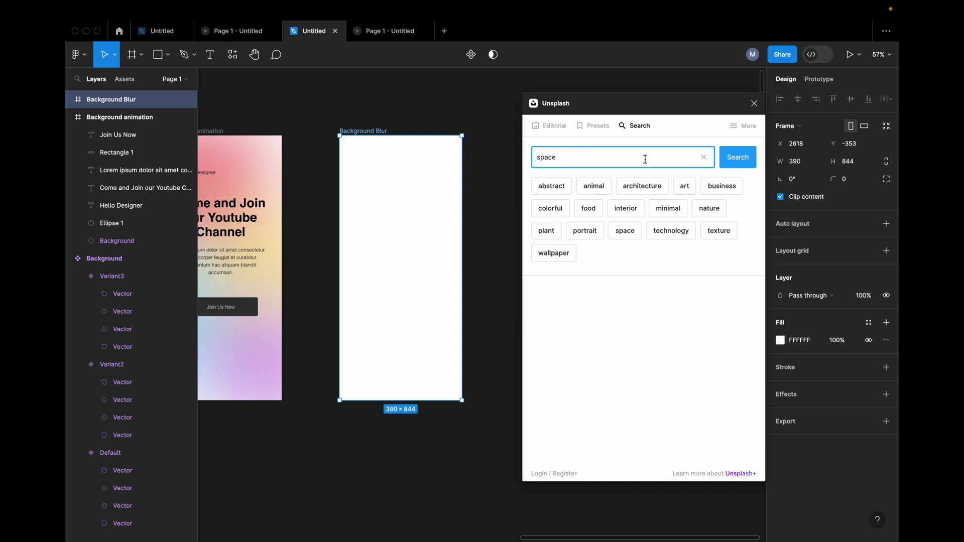
left_click(744, 159)
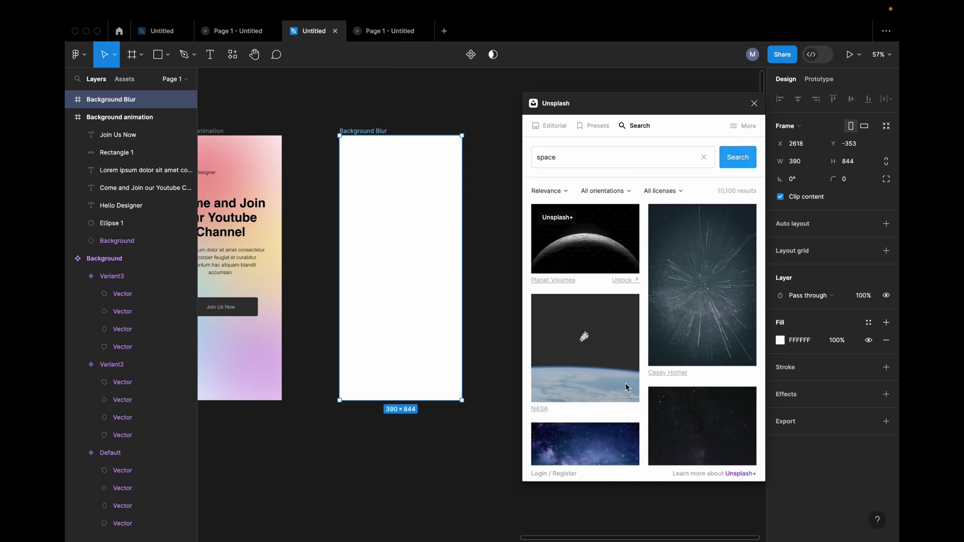
Step: Browse the Unsplash space photos for one like the starry rock landscape behind the astronaut in the reference prototype
scroll(625, 384, "down", 5)
scroll(625, 384, "down", 4)
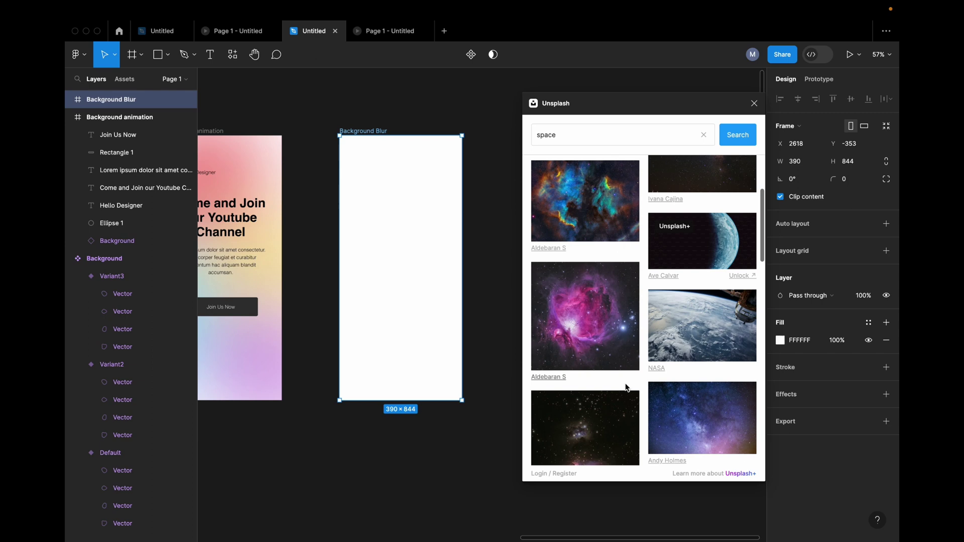
scroll(642, 393, "down", 6)
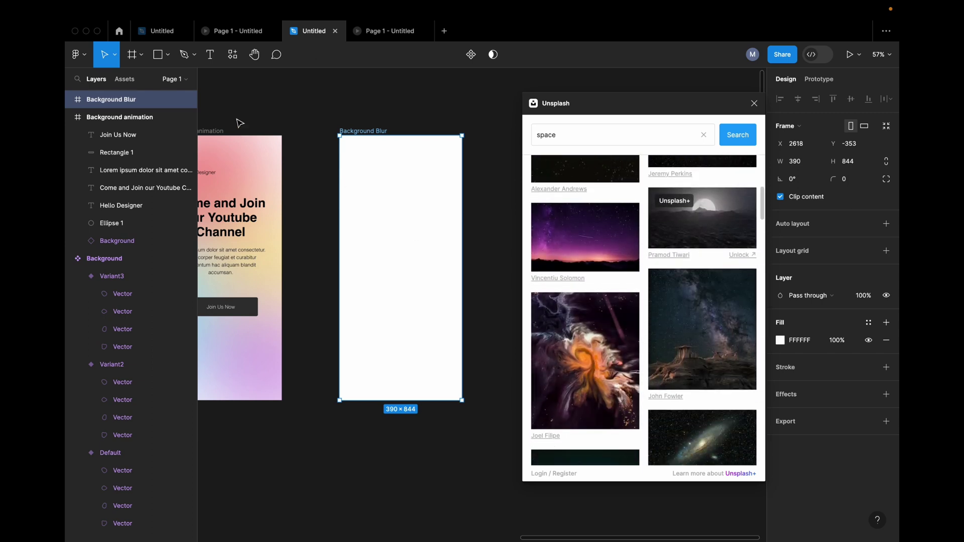
left_click(236, 32)
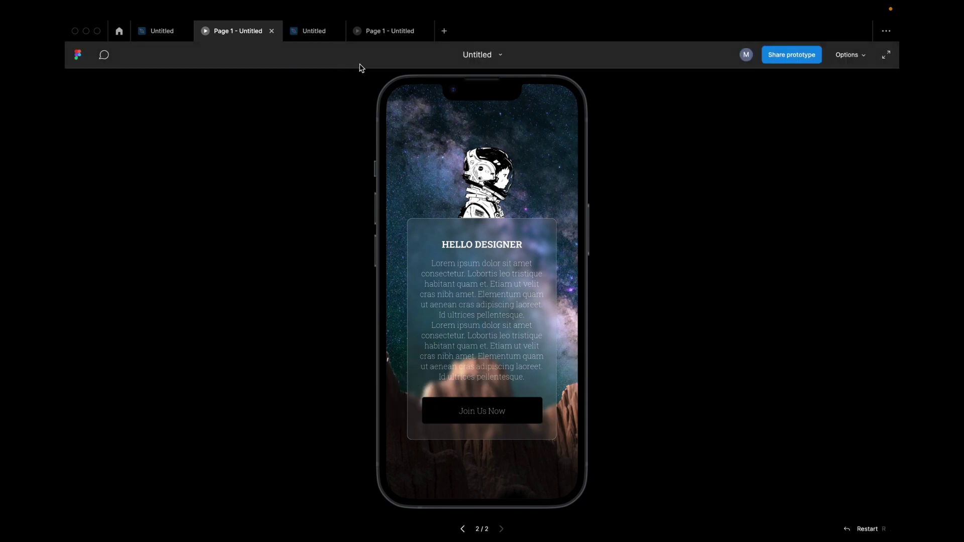
key("ctrl+Tab")
key("ctrl+Tab")
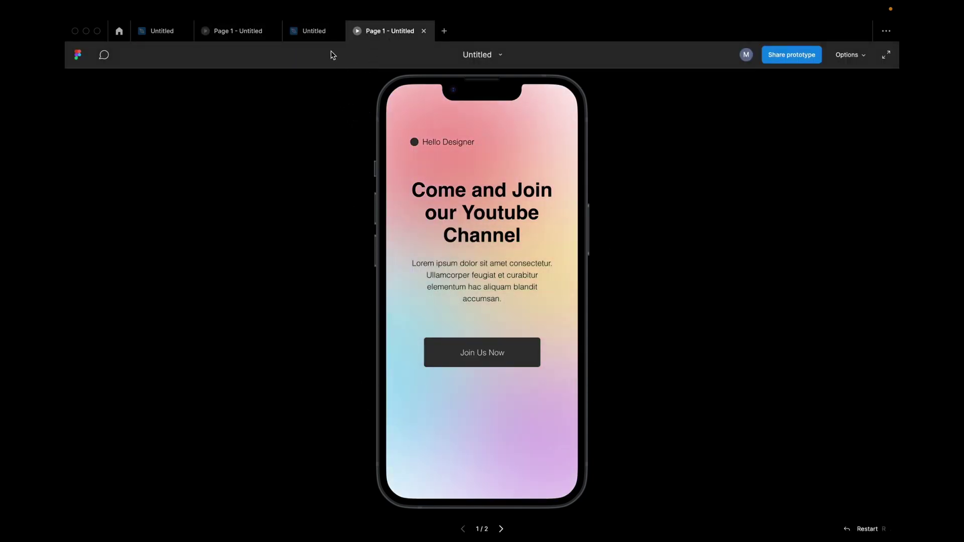
key("ctrl+shift+Tab")
scroll(690, 301, "down", 10)
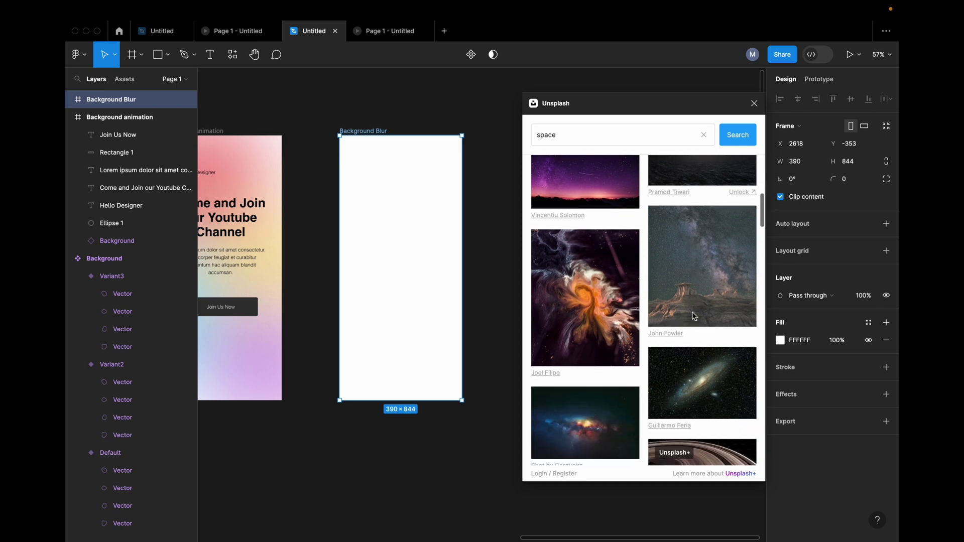
scroll(694, 316, "down", 10)
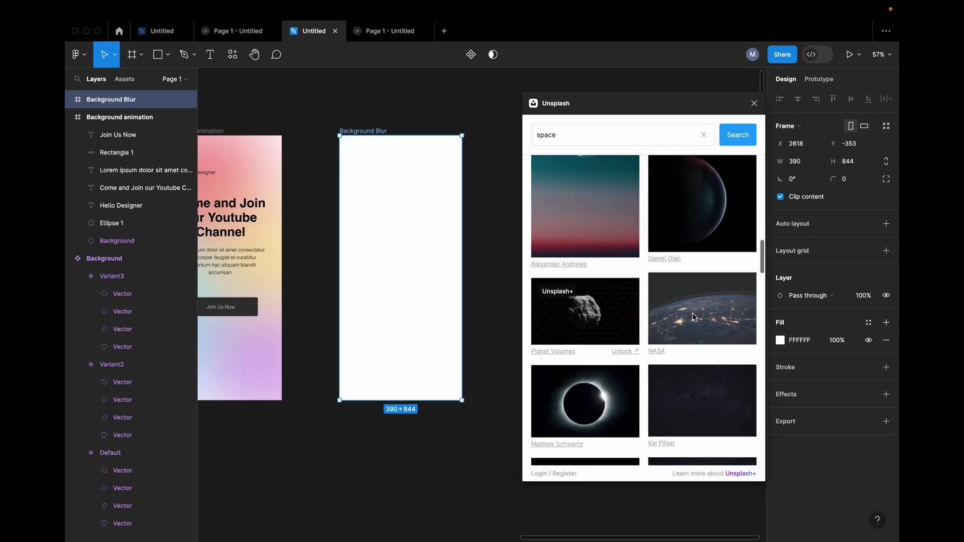
scroll(693, 317, "down", 10)
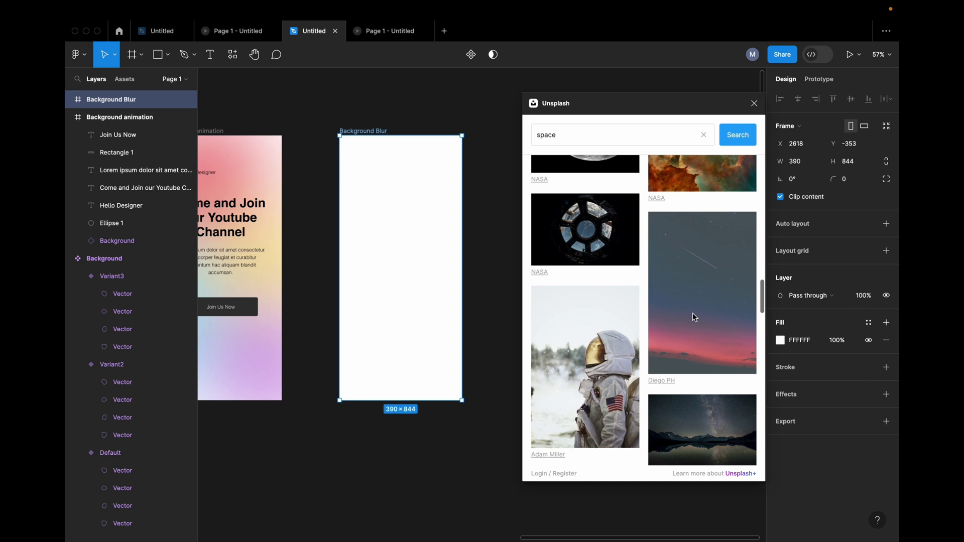
scroll(694, 318, "down", 10)
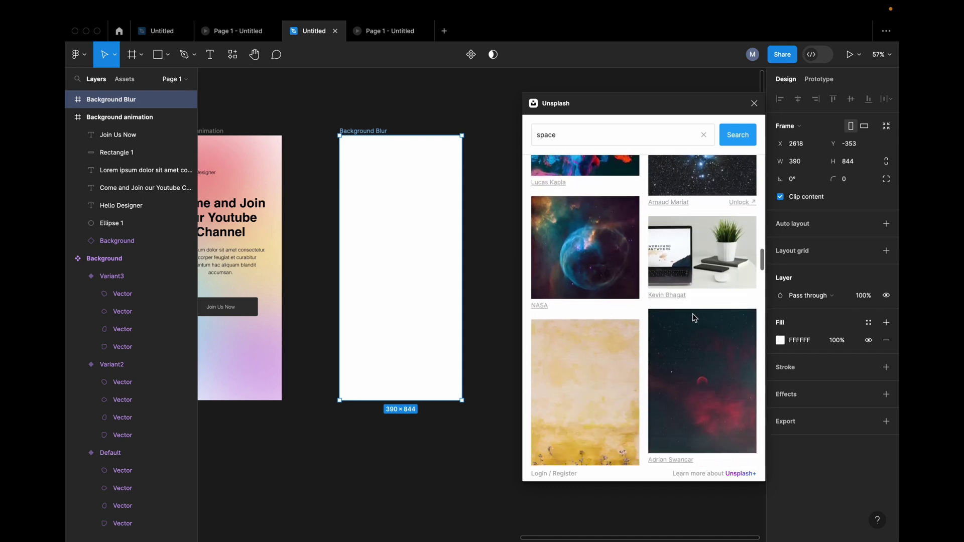
scroll(693, 317, "down", 10)
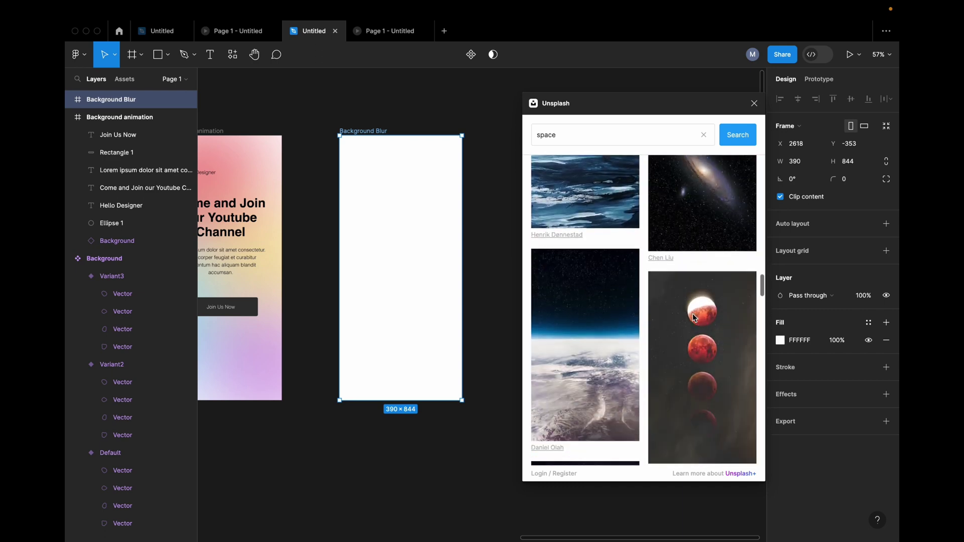
scroll(693, 317, "down", 10)
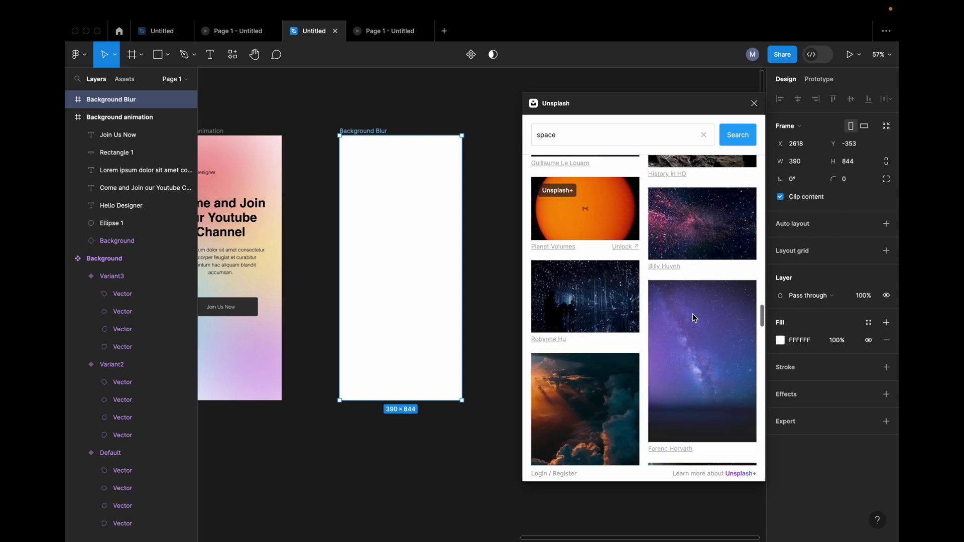
scroll(691, 320, "down", 10)
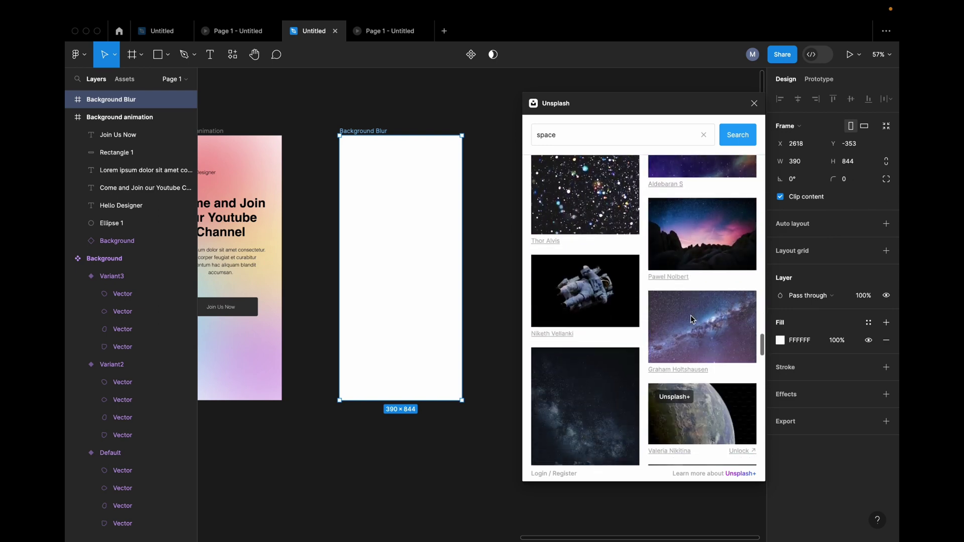
scroll(691, 319, "down", 10)
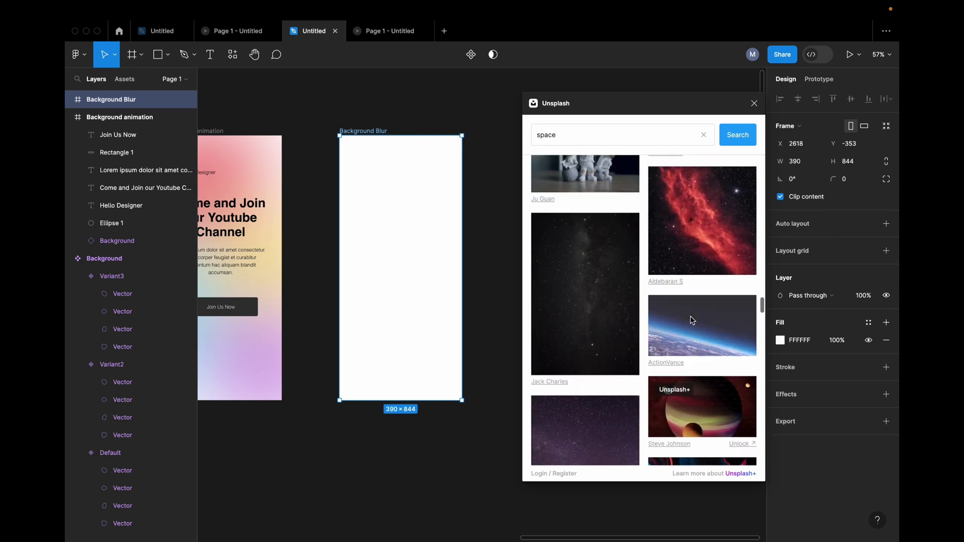
scroll(692, 320, "down", 10)
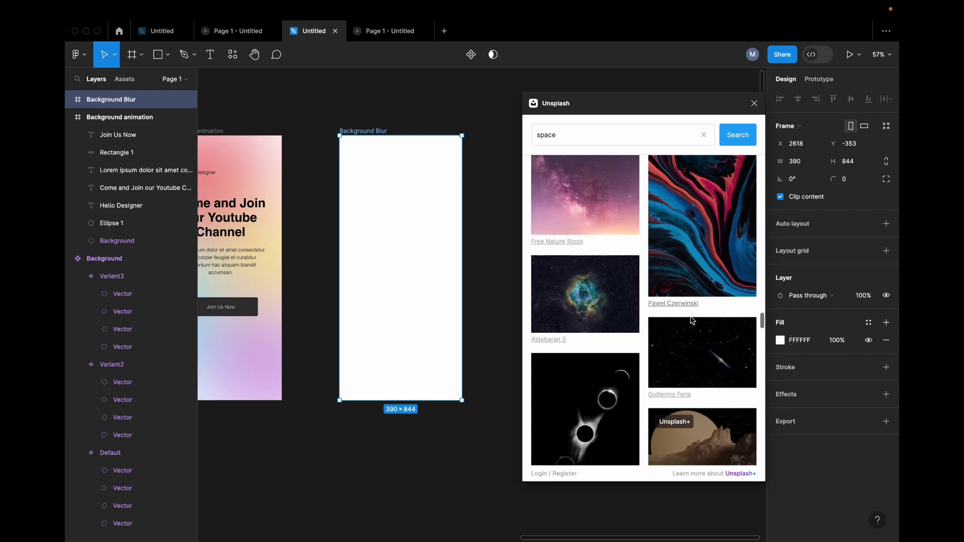
scroll(670, 347, "down", 10)
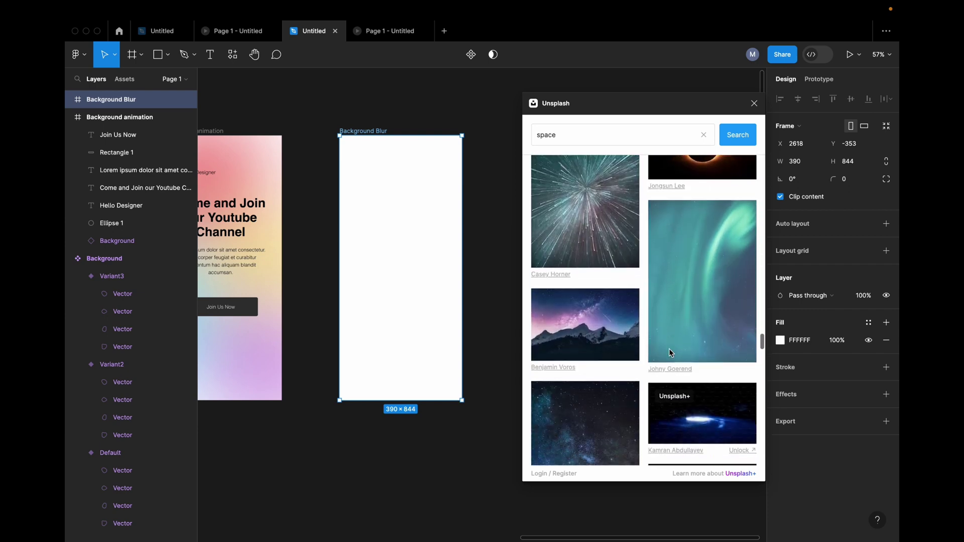
scroll(643, 361, "down", 10)
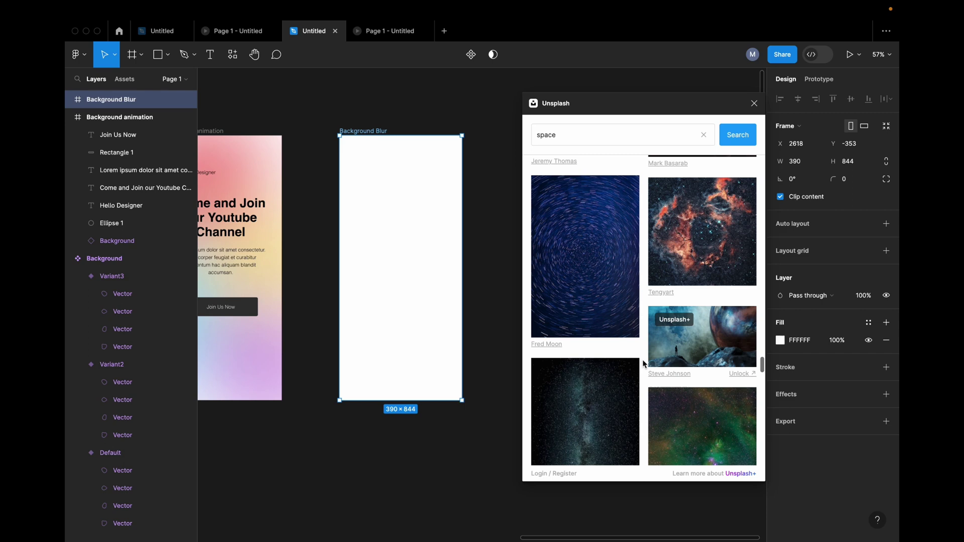
scroll(644, 363, "down", 10)
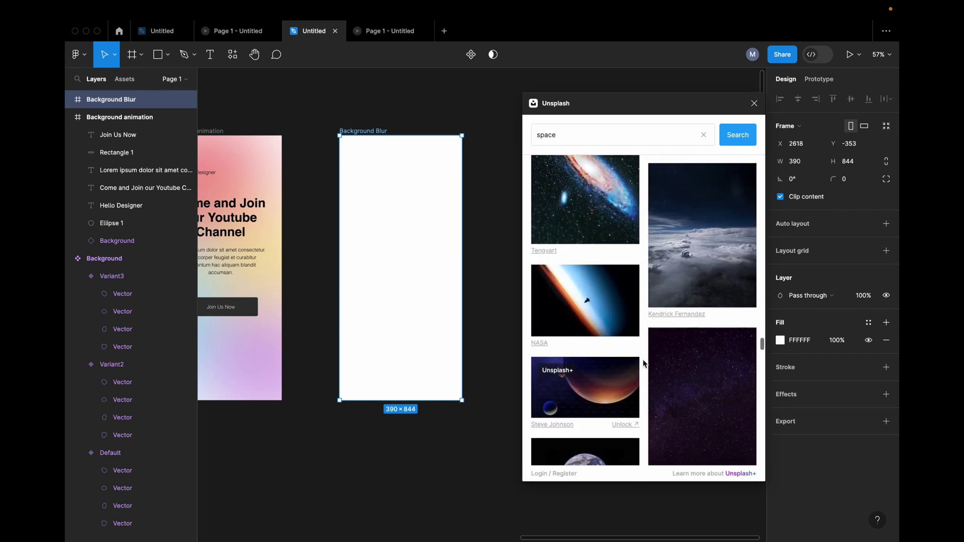
scroll(644, 364, "down", 10)
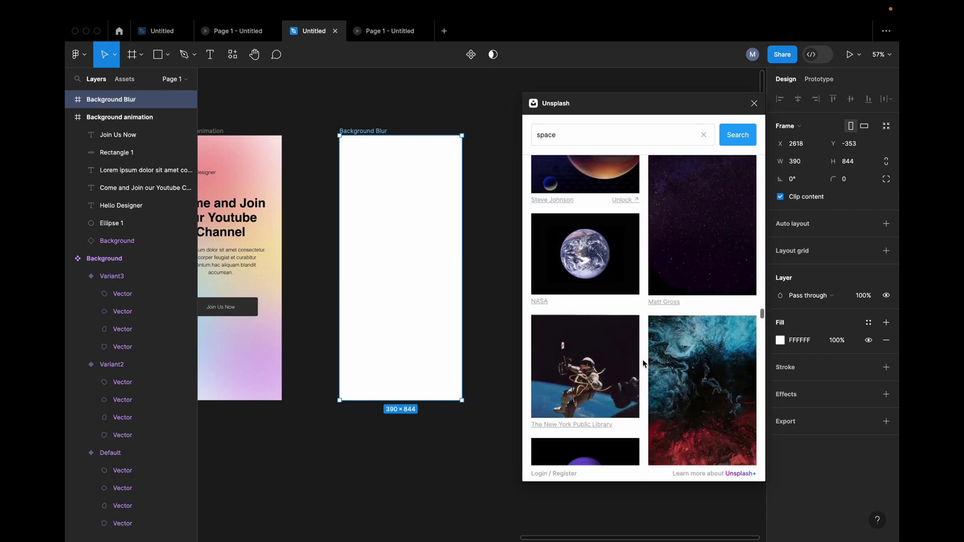
scroll(644, 364, "down", 10)
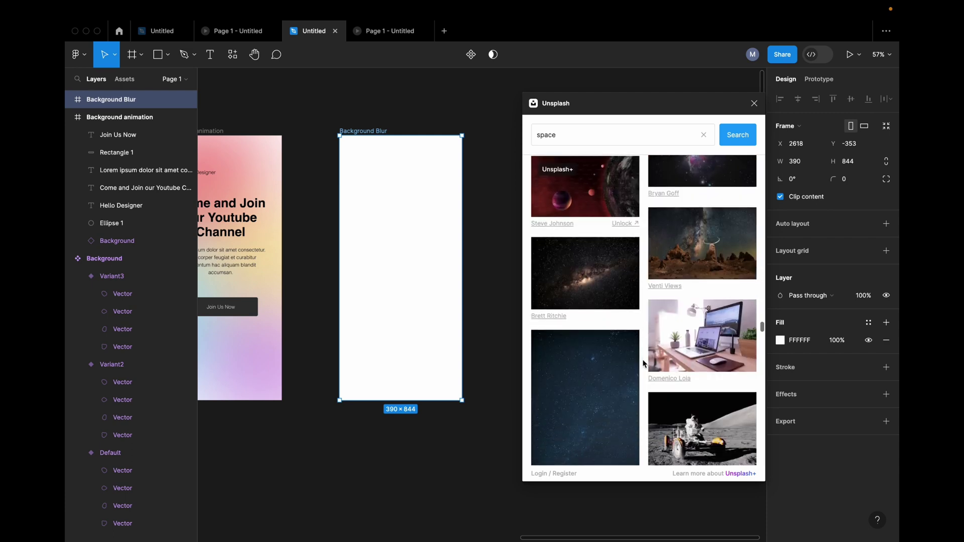
scroll(644, 363, "down", 10)
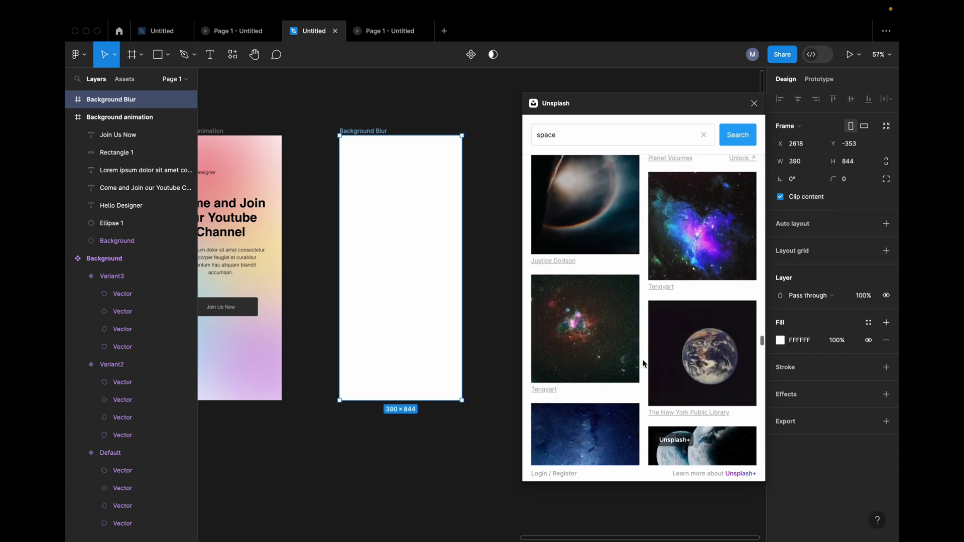
scroll(644, 364, "down", 10)
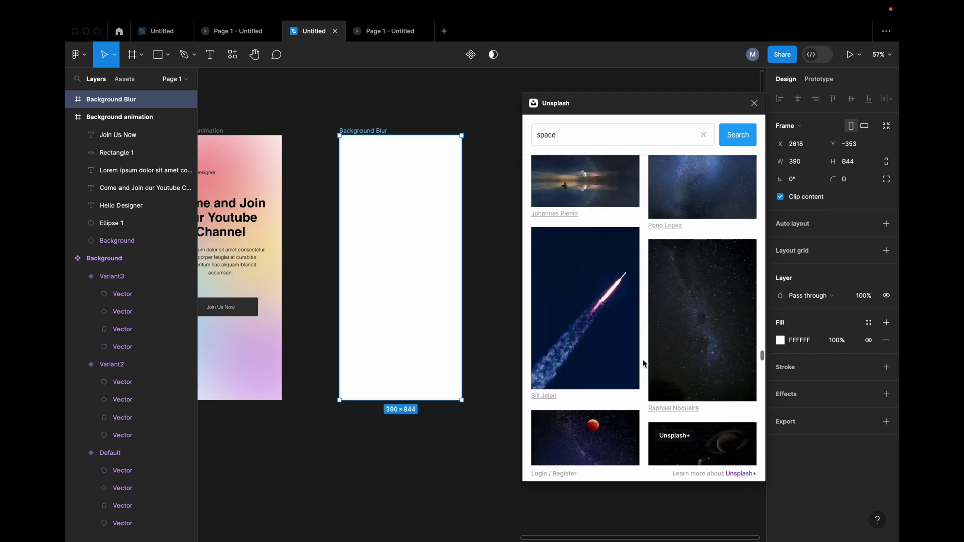
Step: Fill the Background Blur frame with the Unsplash photo of rock spires under the Milky Way and close the plugin
scroll(644, 364, "down", 5)
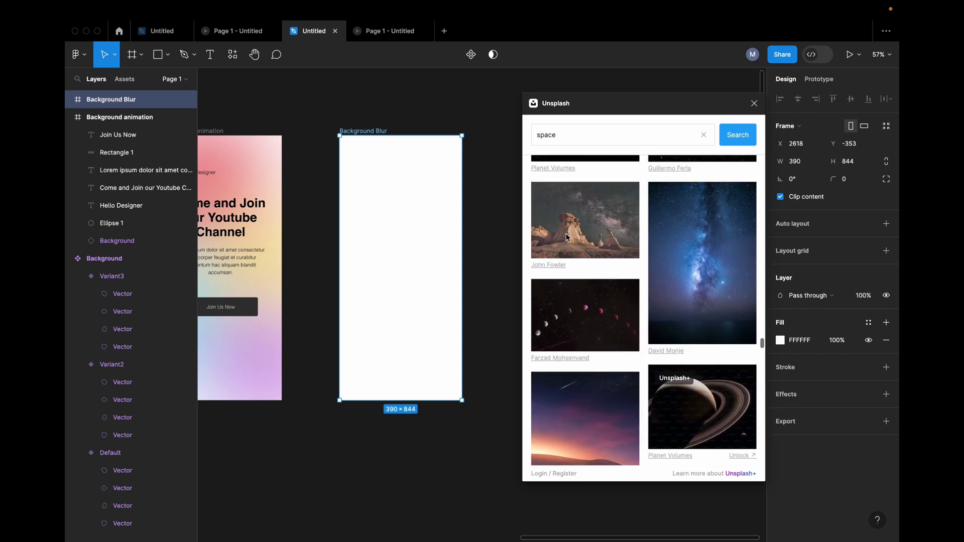
scroll(656, 317, "down", 5)
scroll(658, 321, "down", 10)
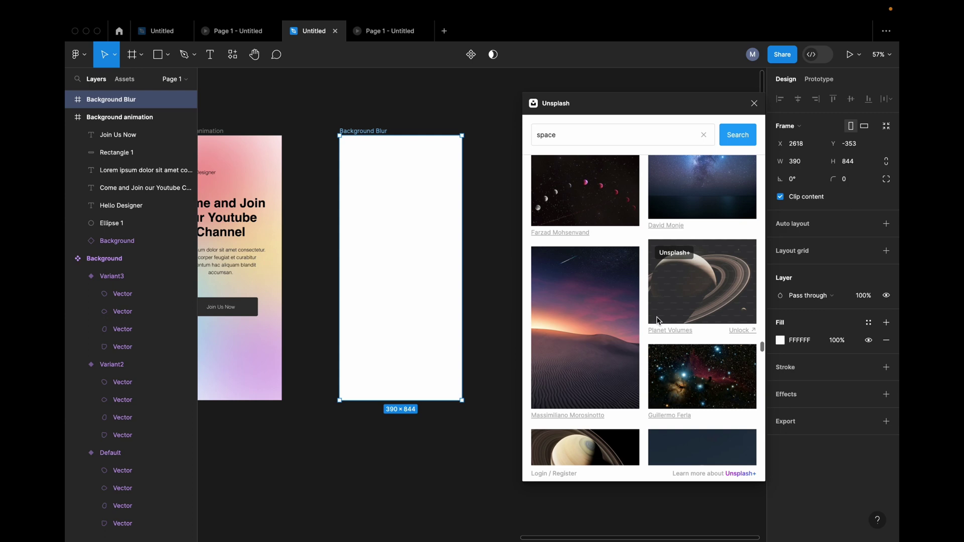
scroll(658, 321, "down", 15)
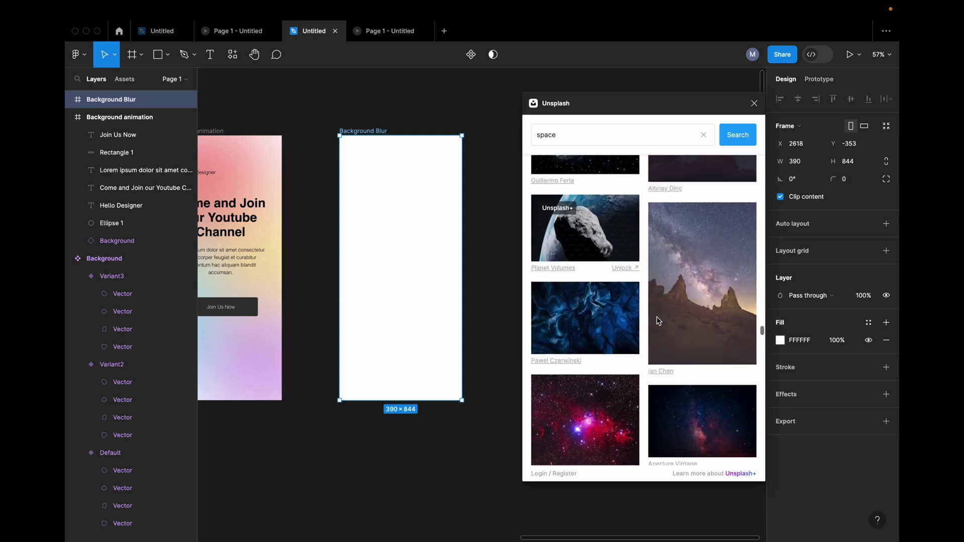
scroll(658, 321, "down", 10)
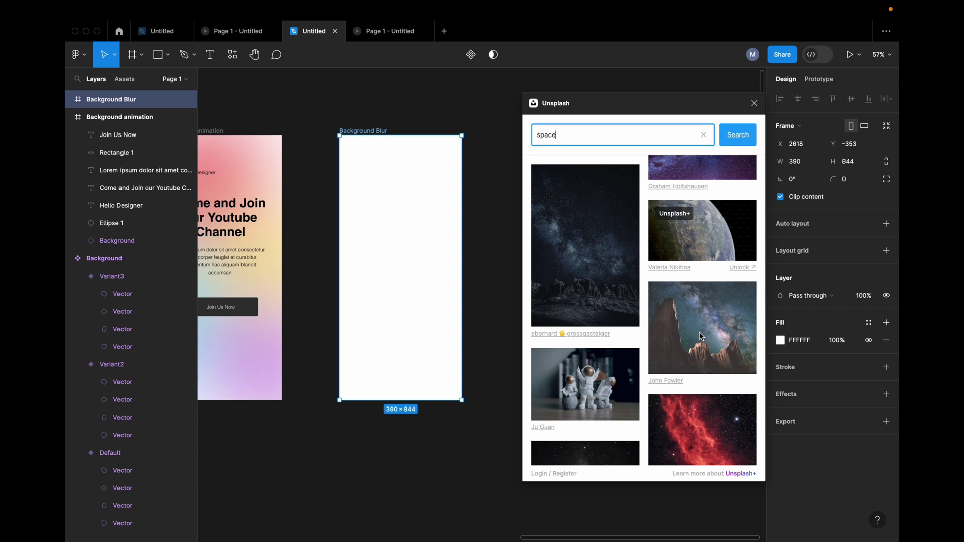
left_click(697, 338)
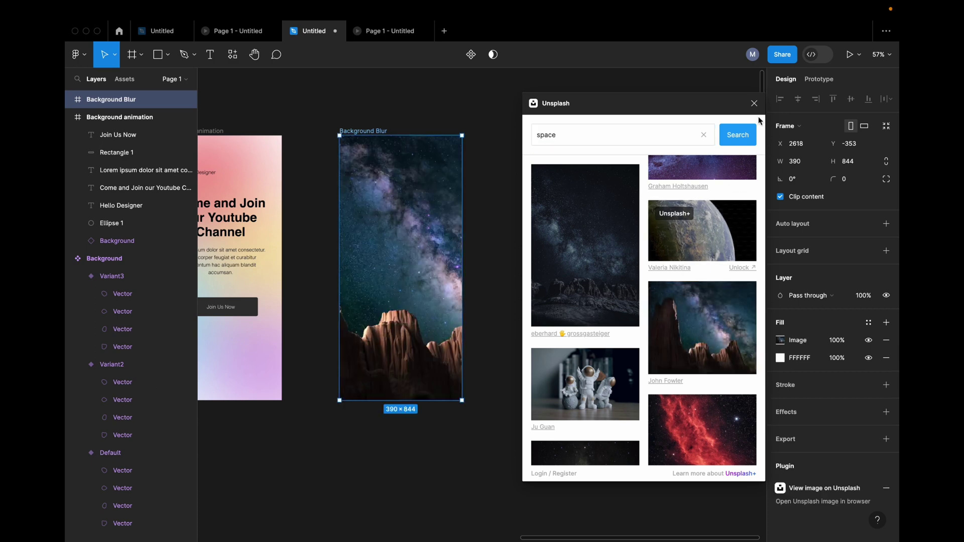
left_click(754, 104)
left_click(541, 245)
Step: Draw a rectangle about 298 × 526 over the space photo in the Background Blur frame and center it horizontally
scroll(541, 245, "up", 5, "ctrl")
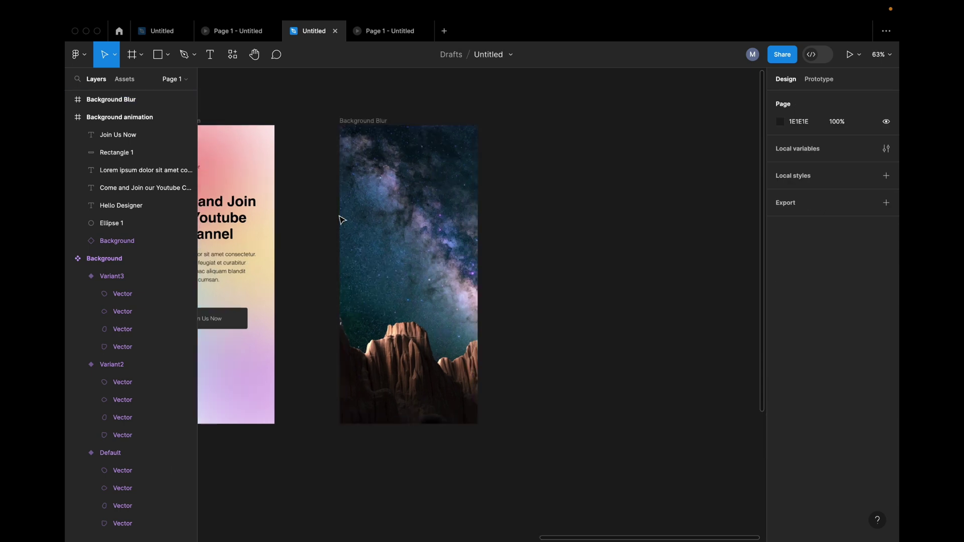
left_click(168, 54)
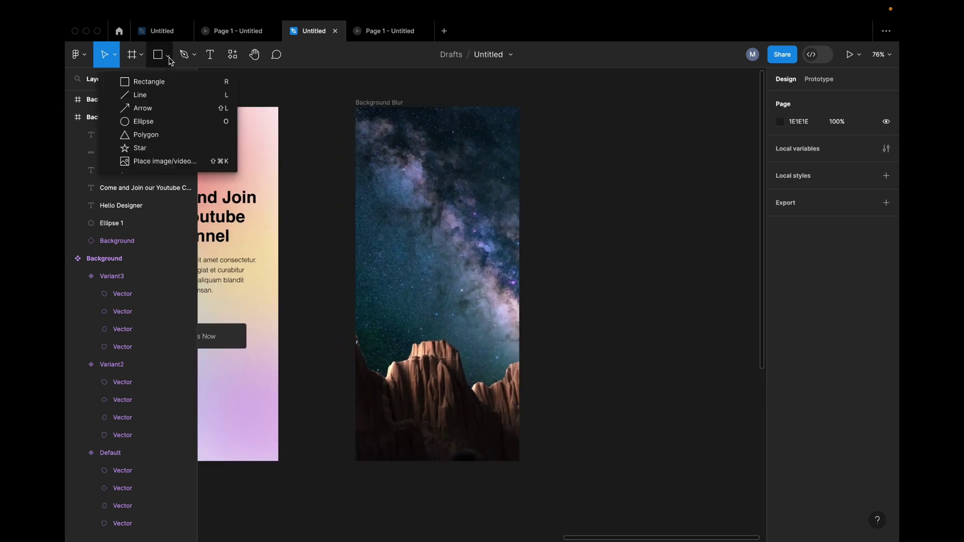
left_click(170, 79)
mouse_move(382, 181)
left_mouse_down()
mouse_move(428, 315)
mouse_move(507, 403)
left_mouse_up()
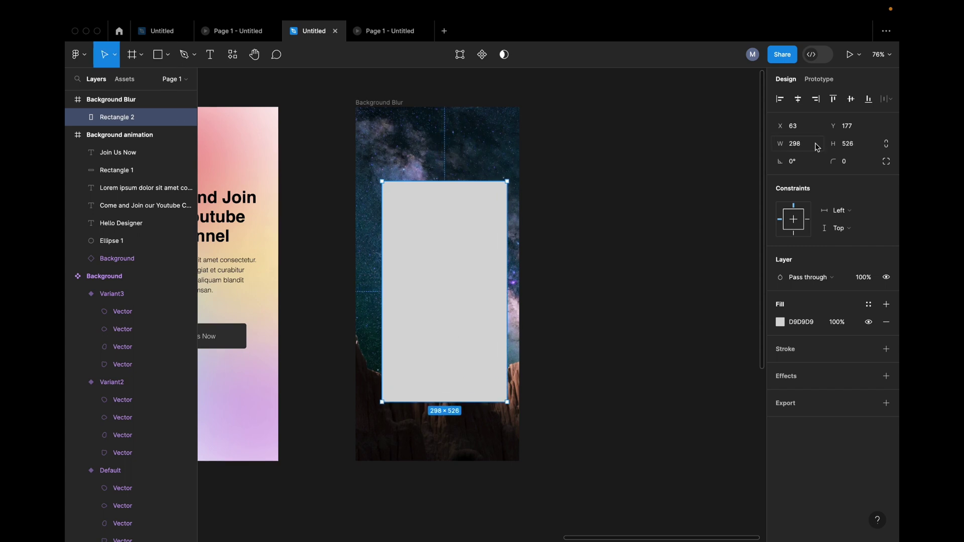
left_click(797, 102)
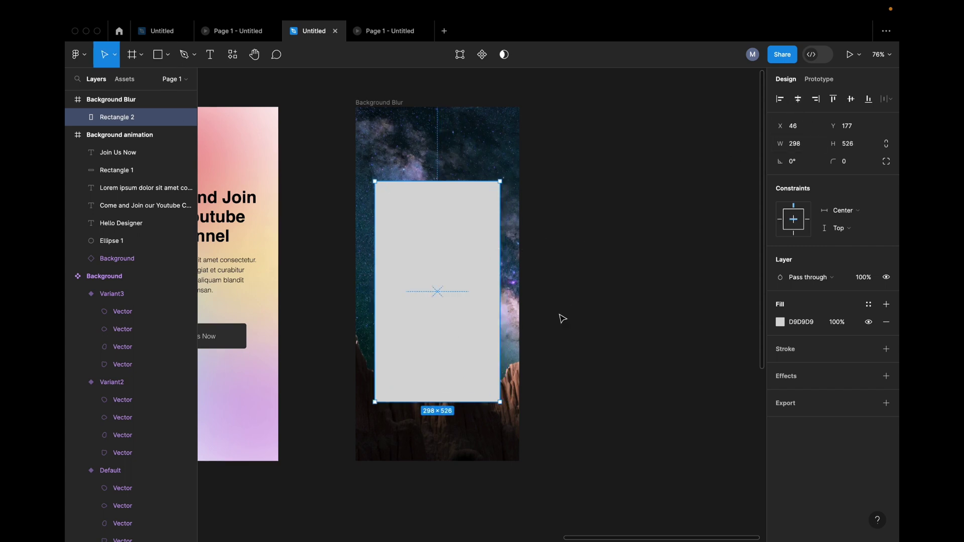
Step: Change the rectangle's fill to near-white FEFDFD and set its corner radius to 10
left_click(781, 324)
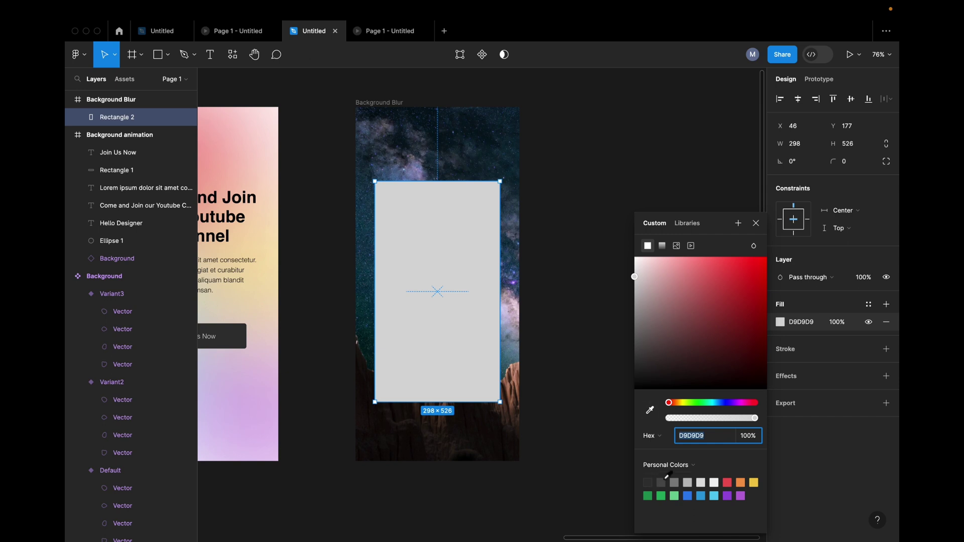
left_click_drag(635, 278, 635, 261)
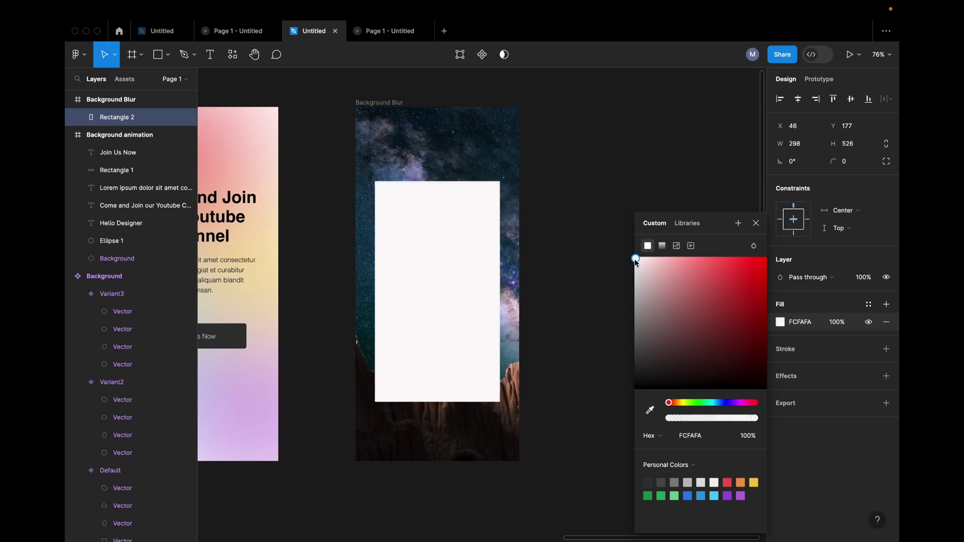
left_click(756, 225)
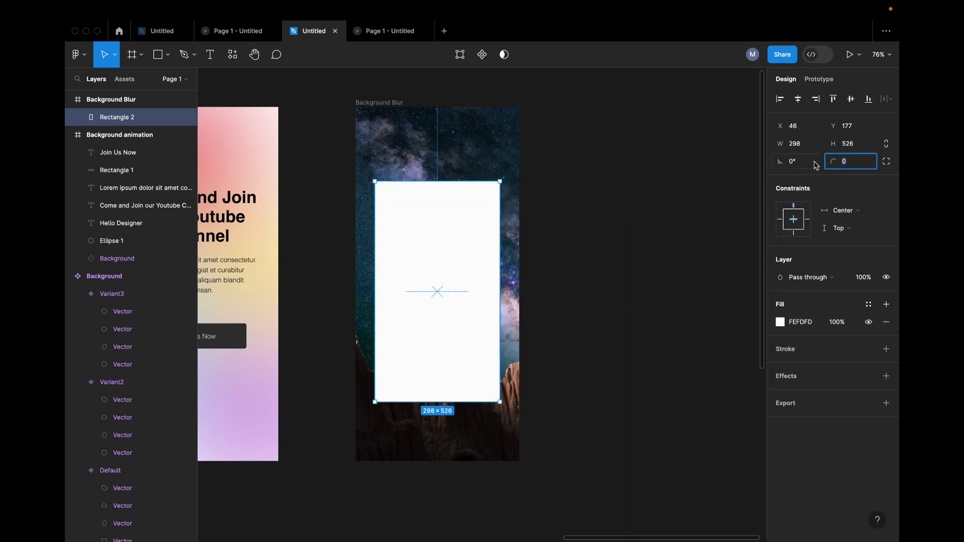
left_click(619, 302)
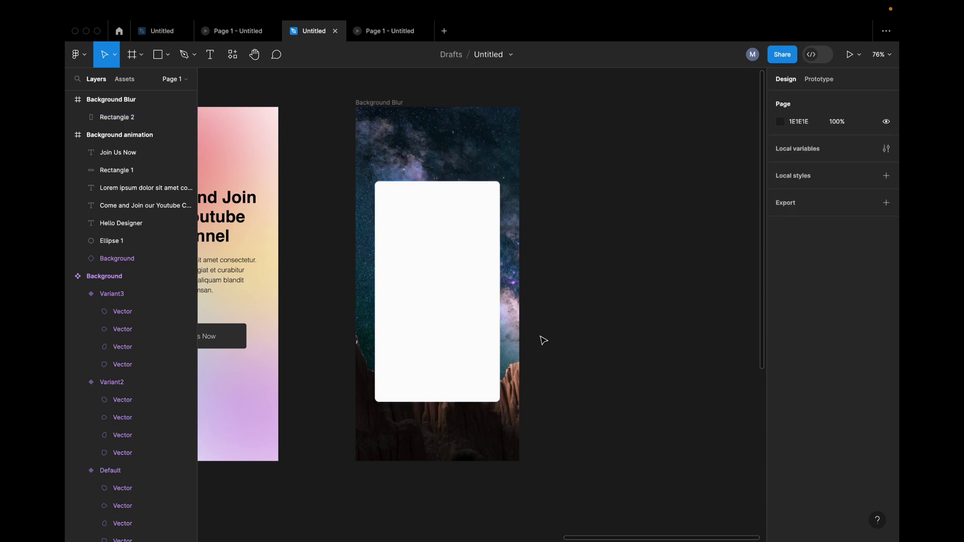
key("ctrl+z")
Step: Add a Background blur effect with a blur of 10 to the rectangle
left_click(787, 380)
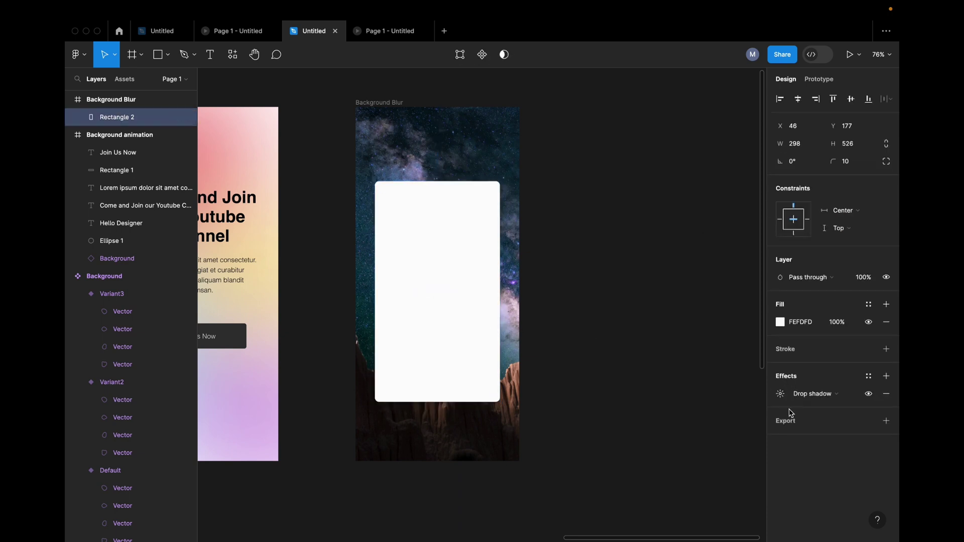
left_click(820, 398)
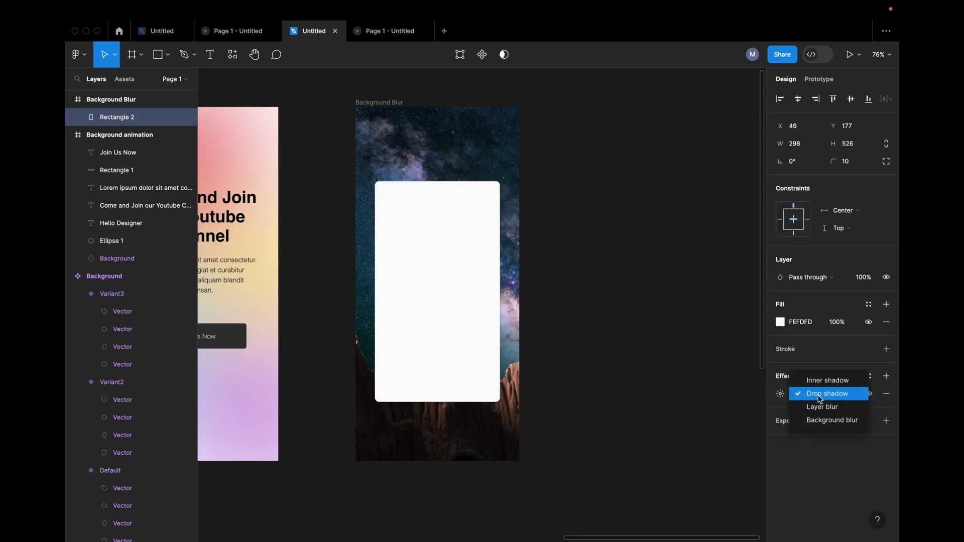
left_click(825, 421)
left_click(779, 397)
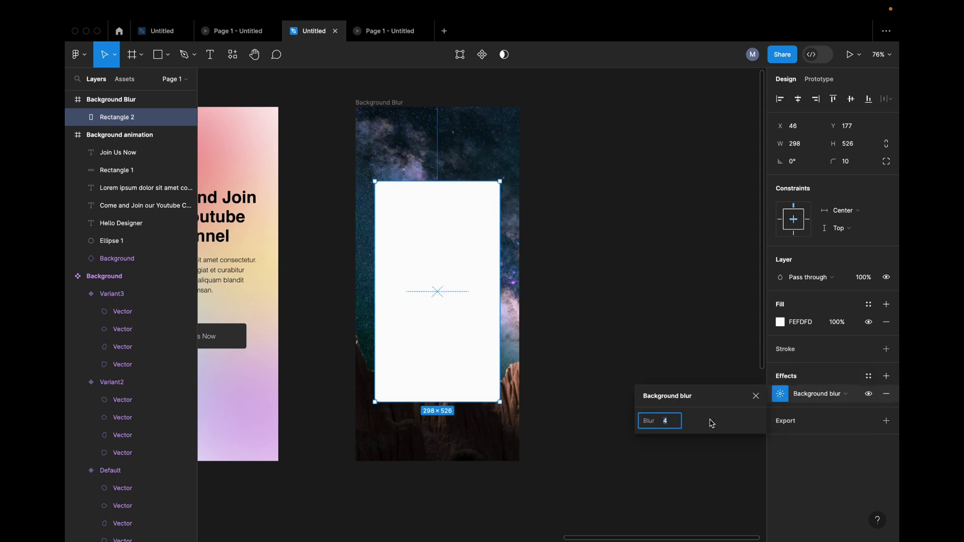
type("10")
left_click(567, 240)
Step: Set the rectangle's fill opacity to 20%
left_click(494, 323)
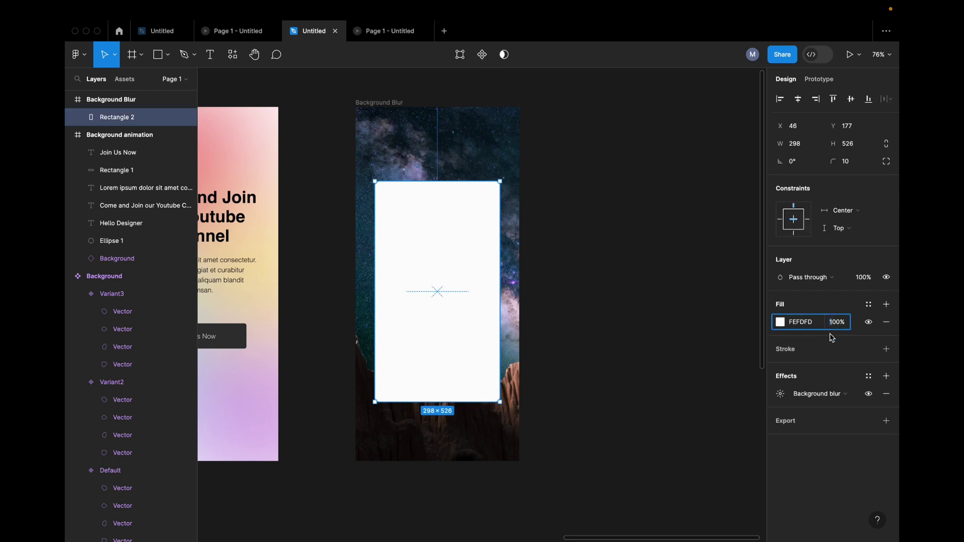
key("Return")
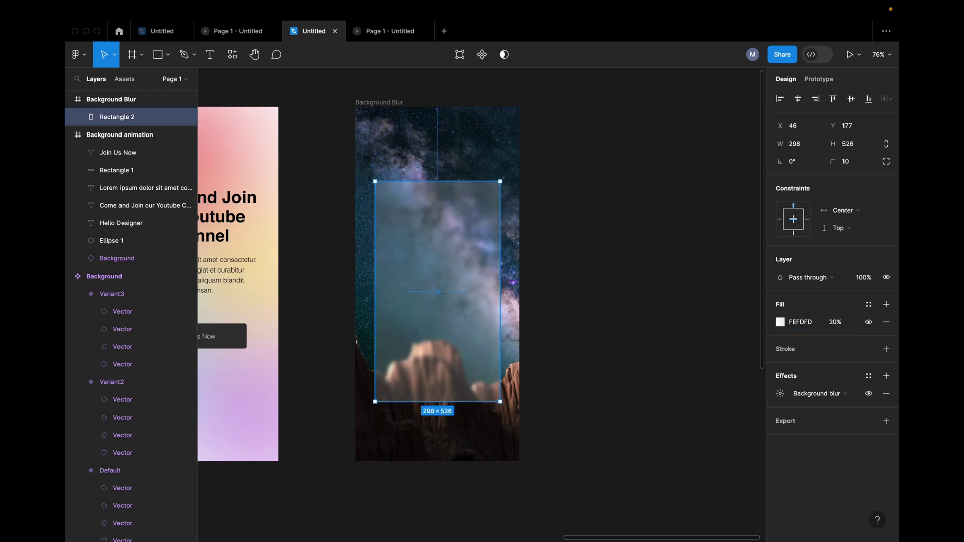
left_click(635, 322)
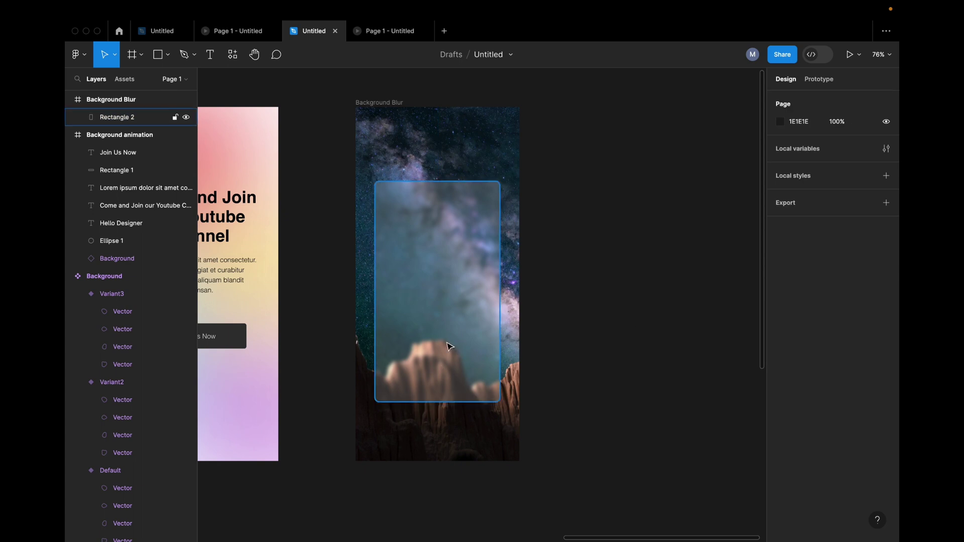
Step: Reduce the blurred rectangle's fill opacity to 10%
left_click(448, 346)
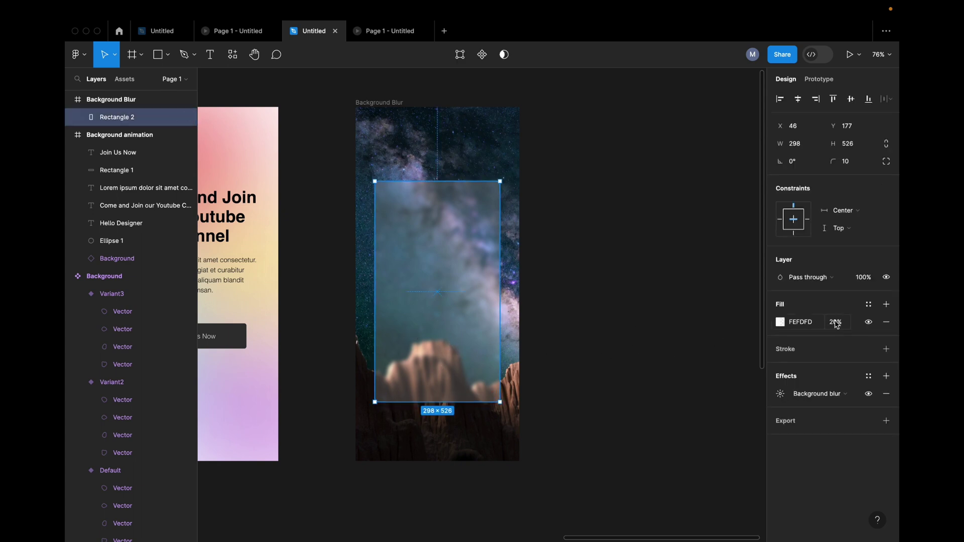
type("10")
key("Return")
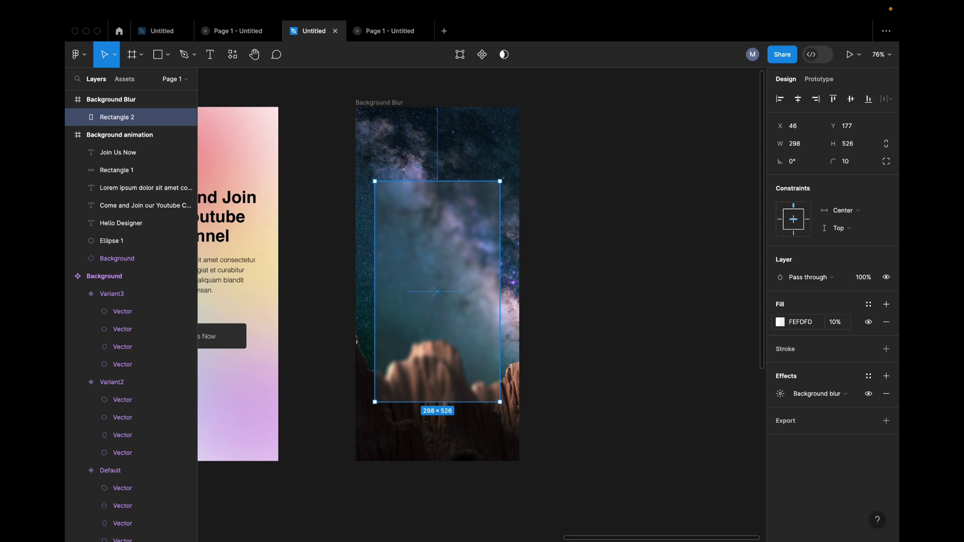
left_click(613, 336)
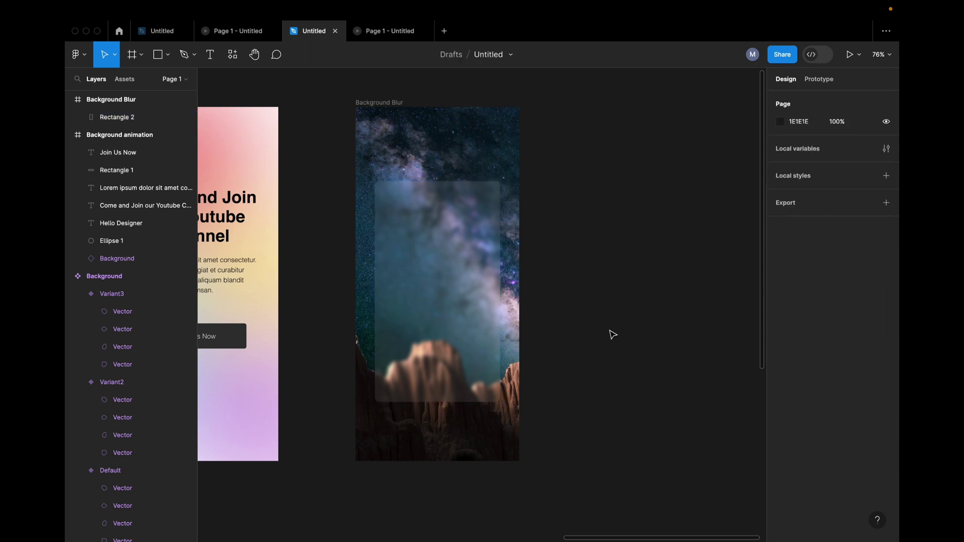
Step: Add an inside stroke in light gray BDBDBD with a width of 0.5 to the blurred rectangle
left_click(452, 350)
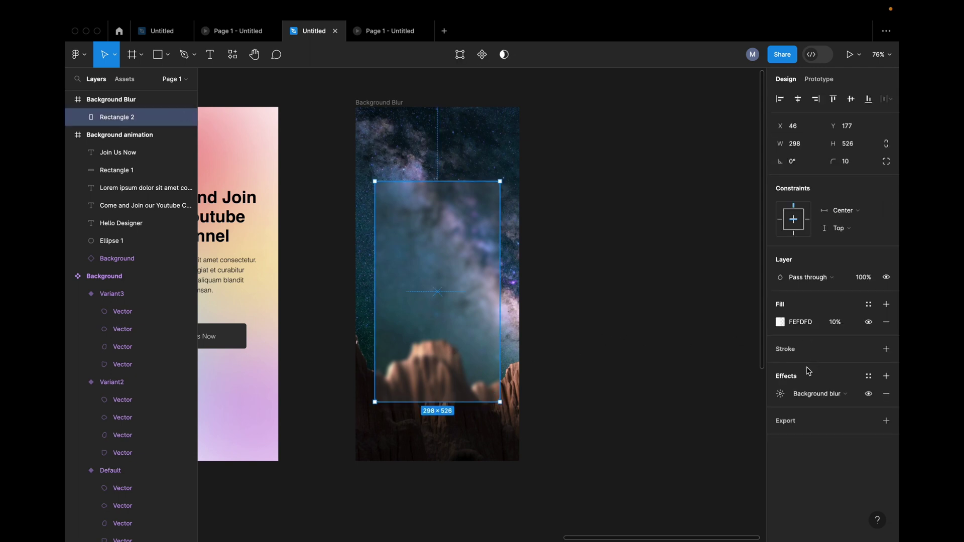
left_click(790, 353)
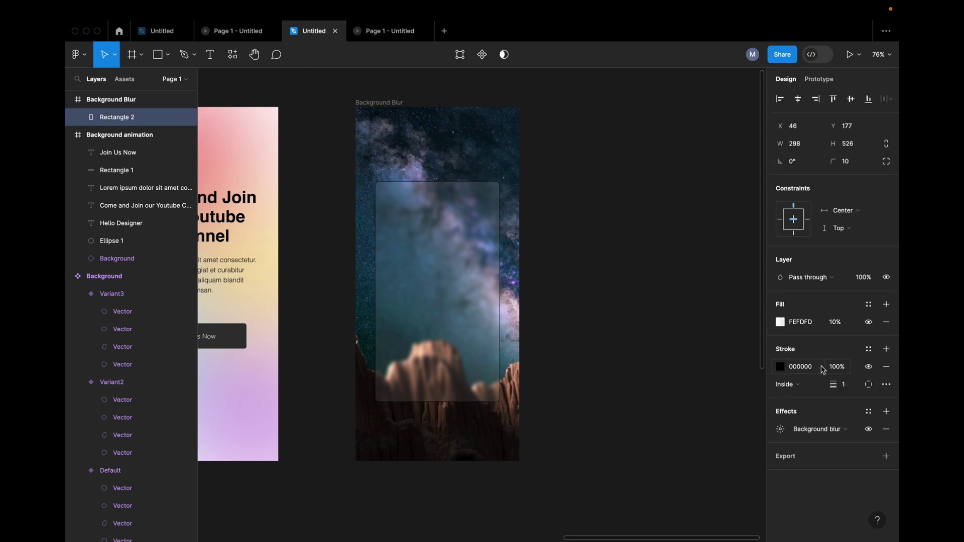
left_click(781, 367)
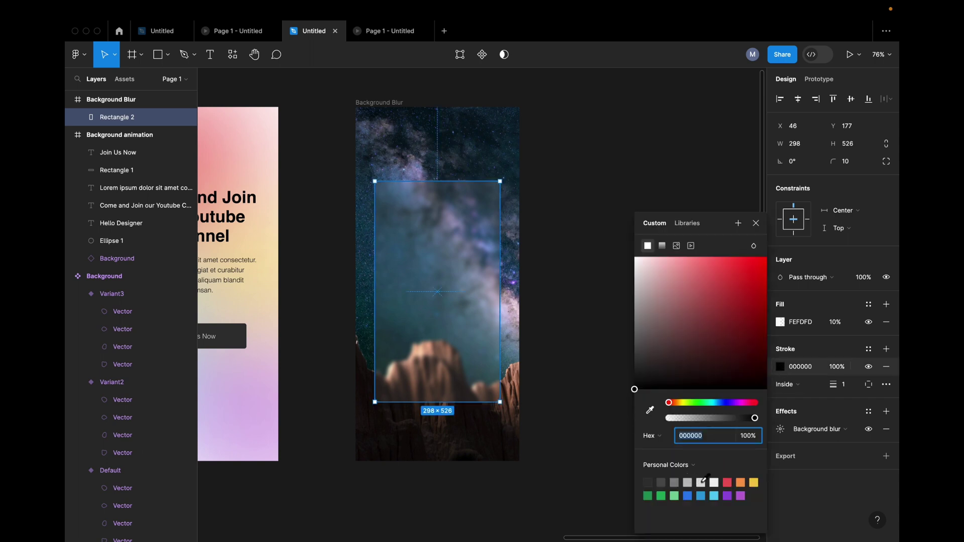
left_click(681, 484)
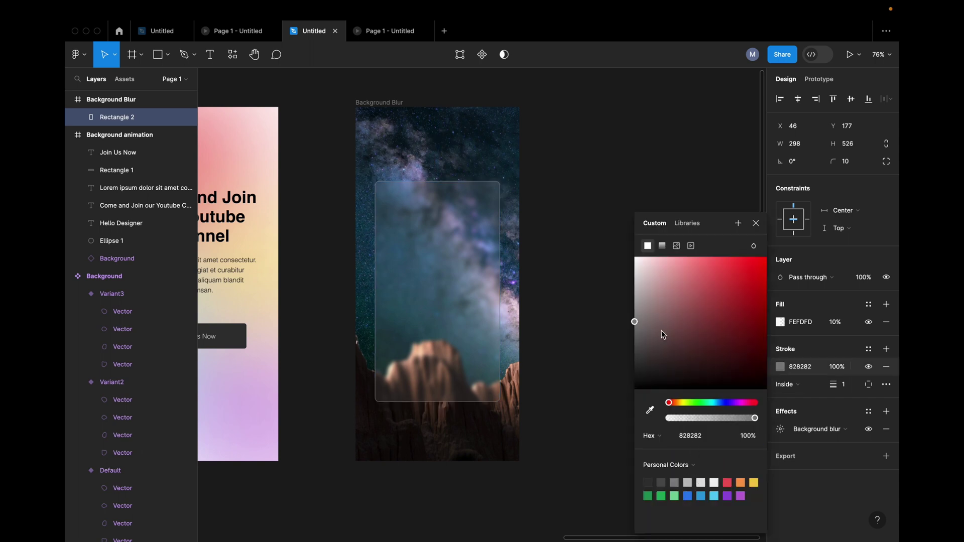
left_click(702, 481)
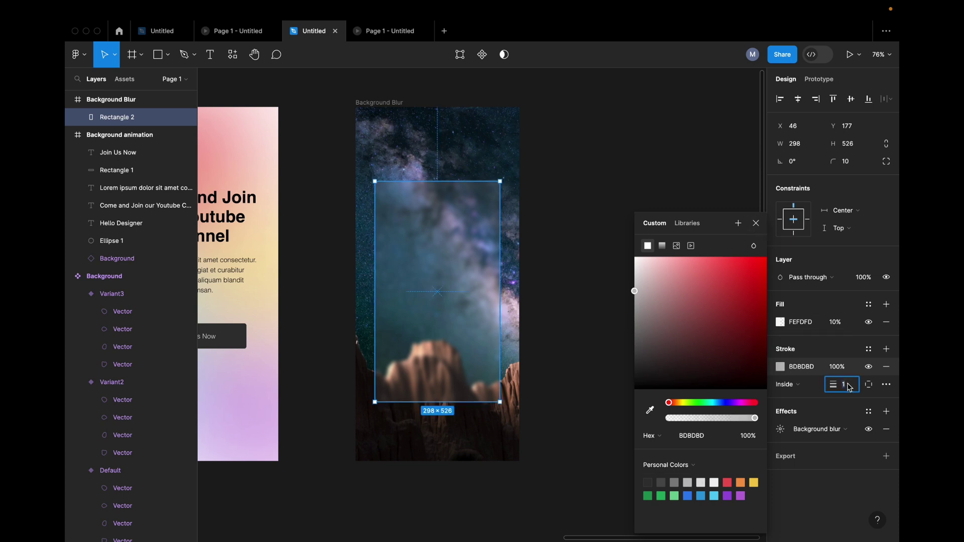
type(".5")
key("Return")
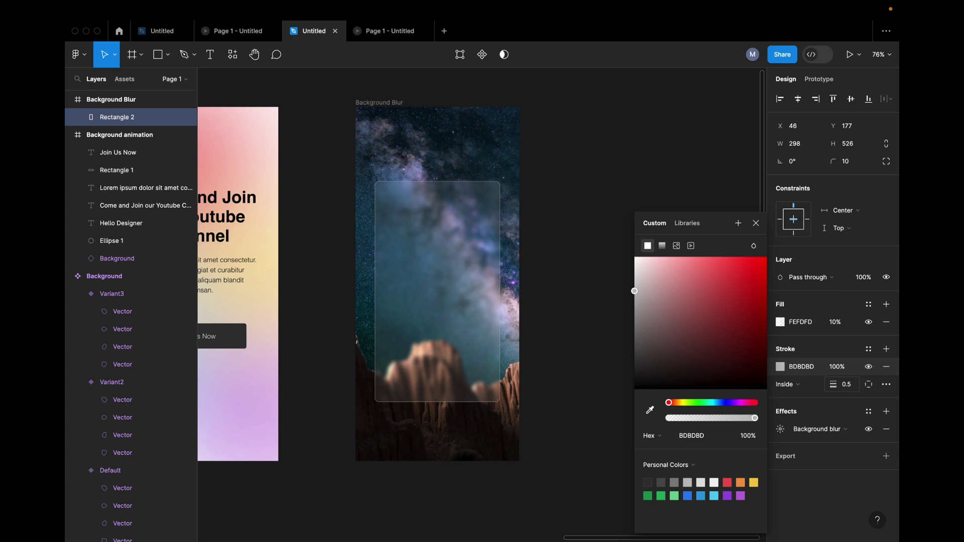
left_click(693, 232)
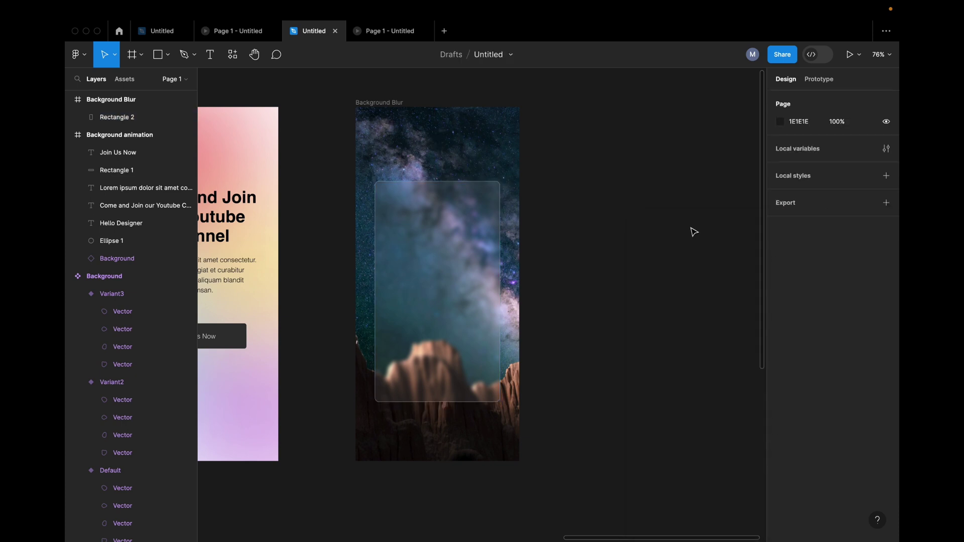
Step: Run the Blush plugin from the saved plugins and place its window beside the Background Blur design
left_click(467, 273)
left_click_drag(578, 210, 610, 236)
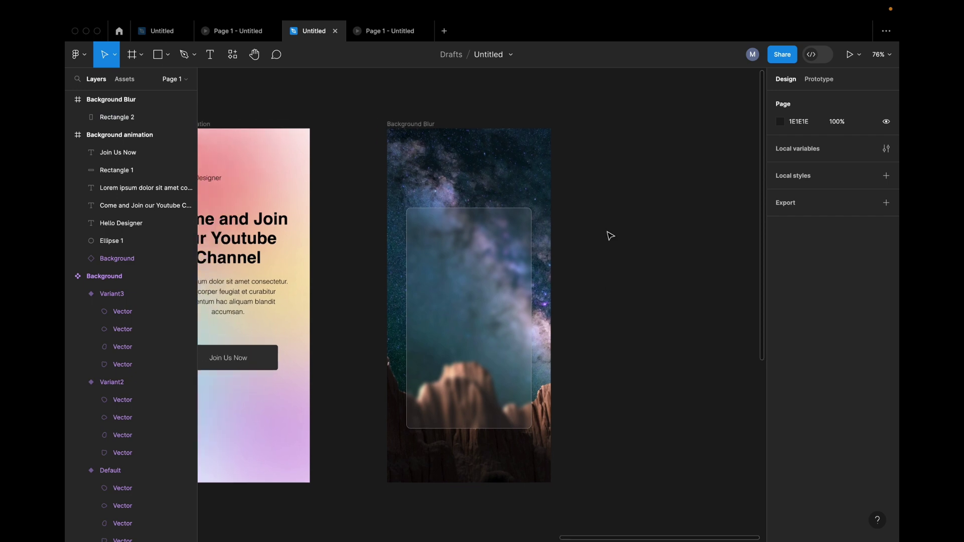
left_click(237, 61)
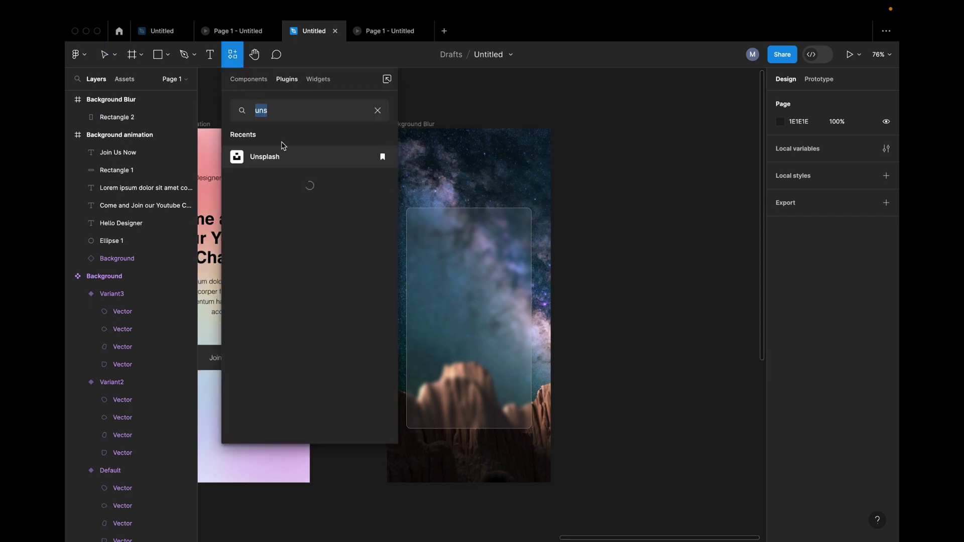
left_click(378, 110)
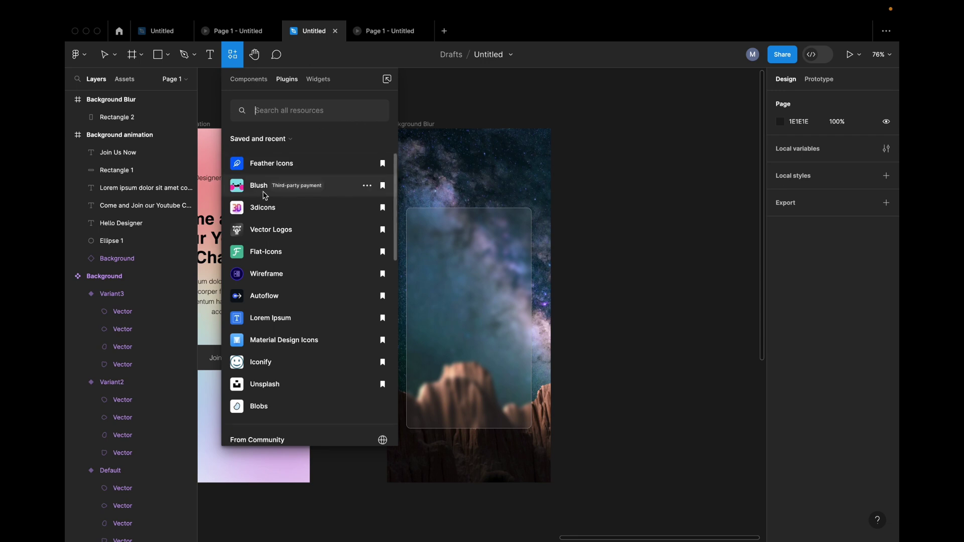
left_click(241, 191)
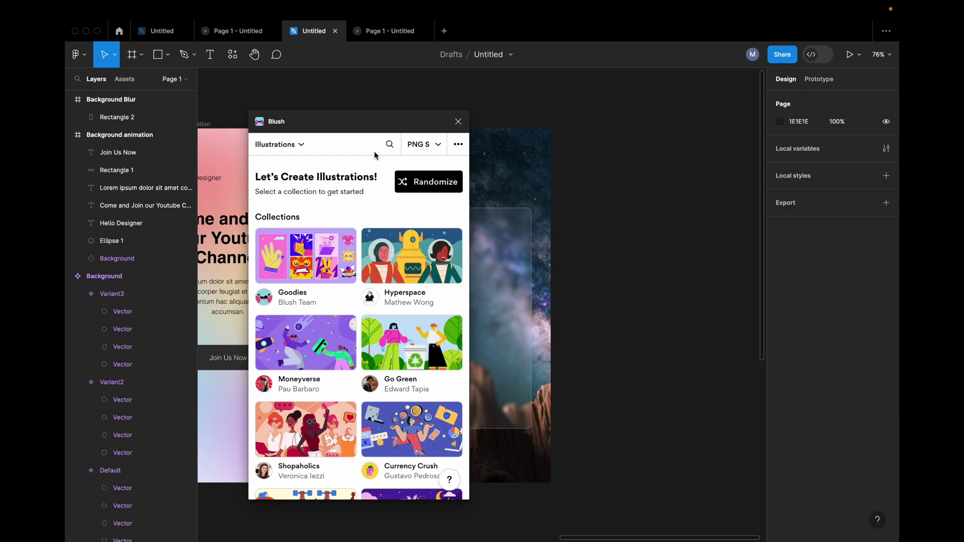
left_click_drag(377, 126, 668, 133)
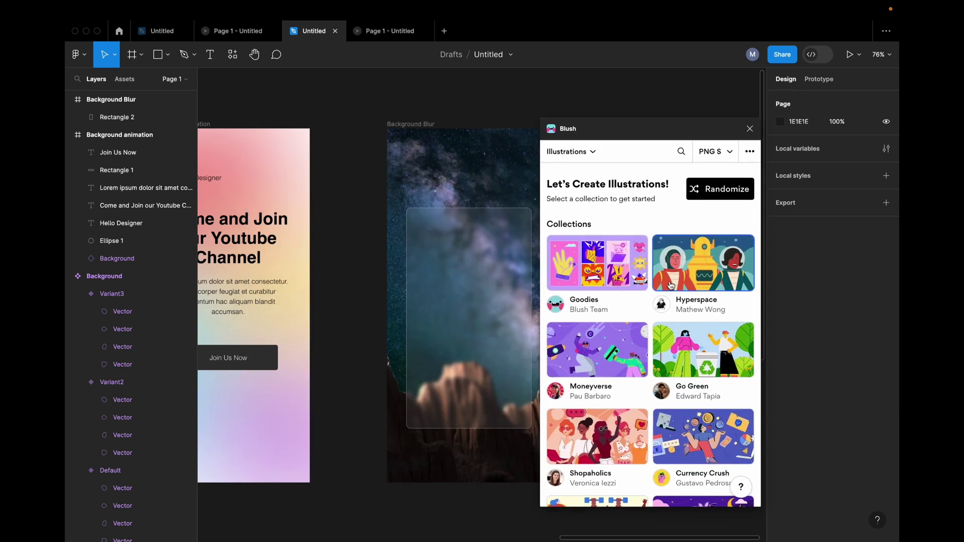
Step: Insert the Astro sticker from Blush's Transhumans collection as a small PNG and close the plugin window
scroll(672, 300, "down", 3)
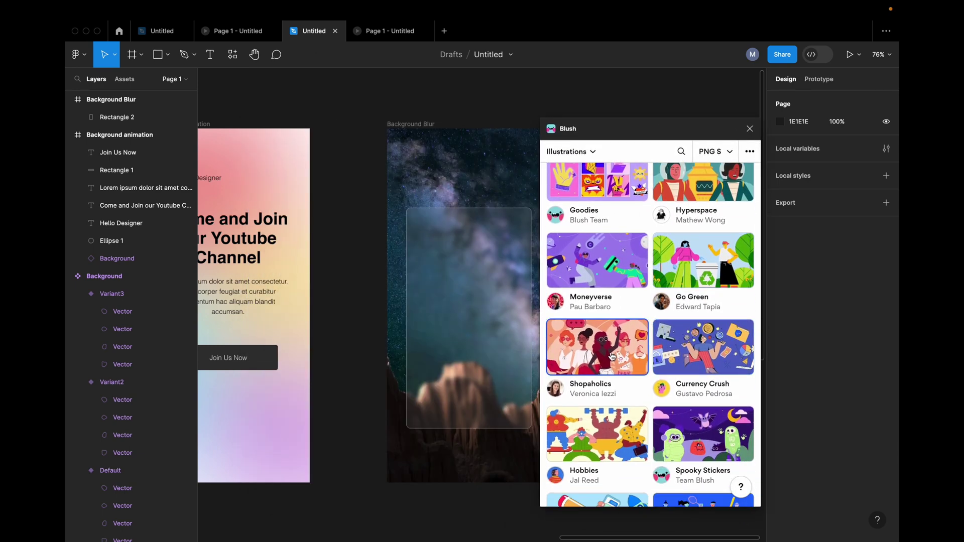
scroll(612, 356, "up", 1)
scroll(617, 357, "down", 1)
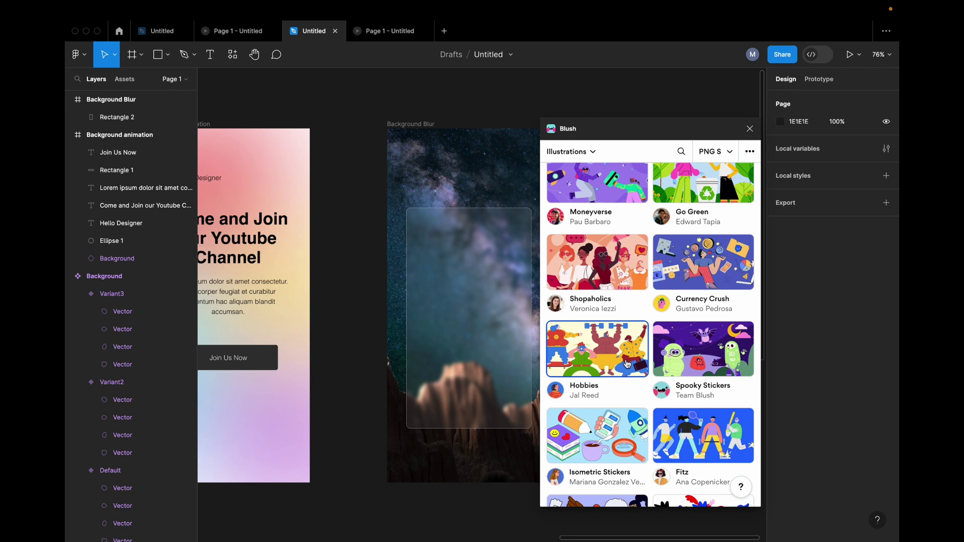
scroll(627, 363, "down", 2)
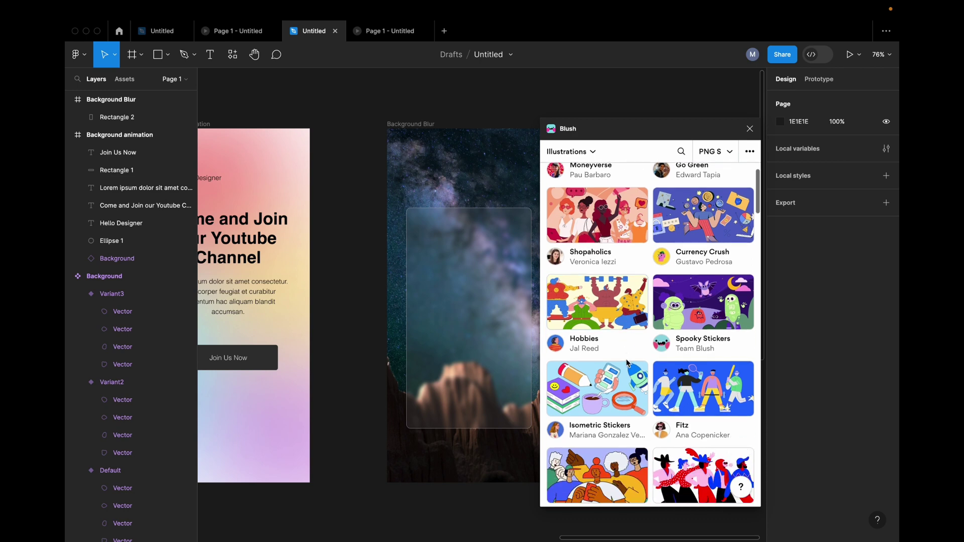
scroll(627, 363, "down", 4)
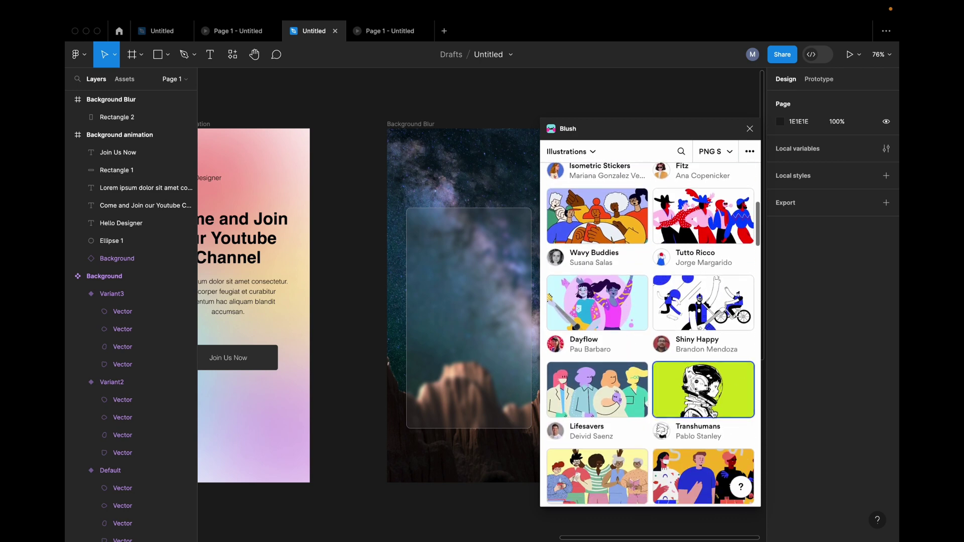
left_click(700, 402)
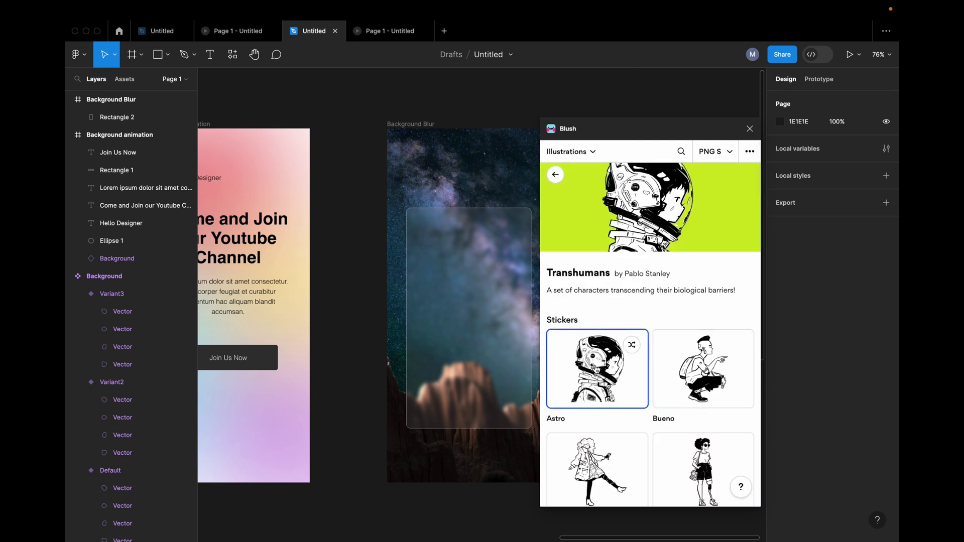
left_click(592, 372)
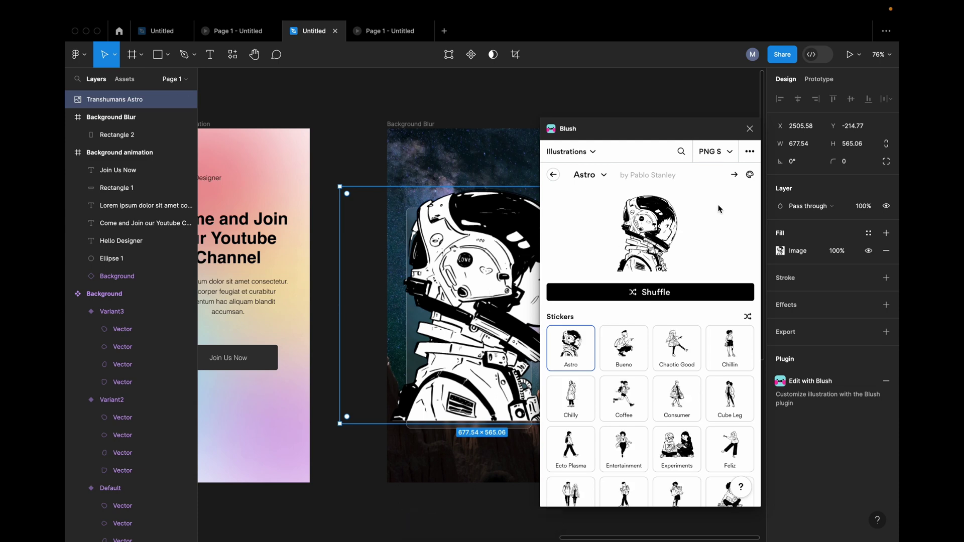
left_click(750, 129)
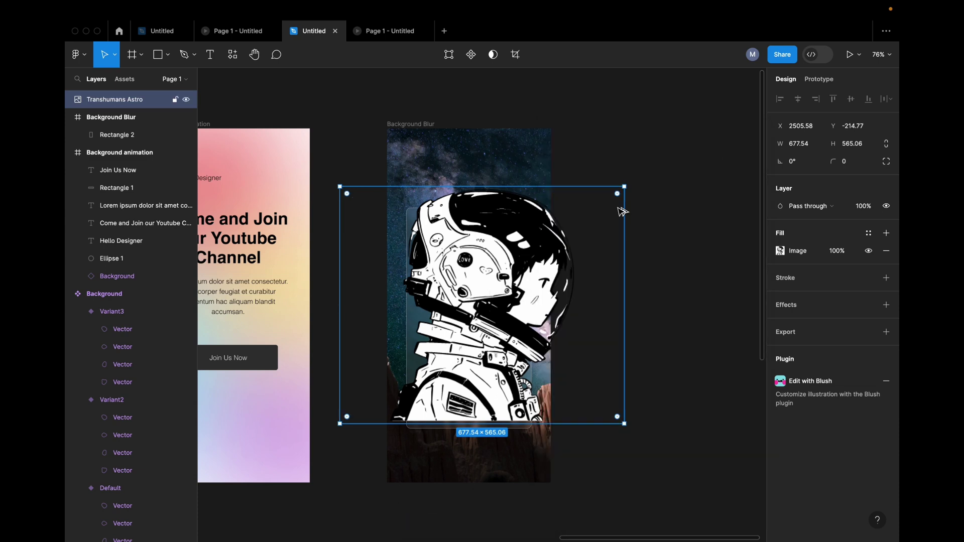
Step: Scale the astronaut to 205 × 170 just above the frosted card and nest its layer inside the Background Blur frame
left_click_drag(626, 185, 512, 145)
left_click(598, 179)
left_click(125, 100)
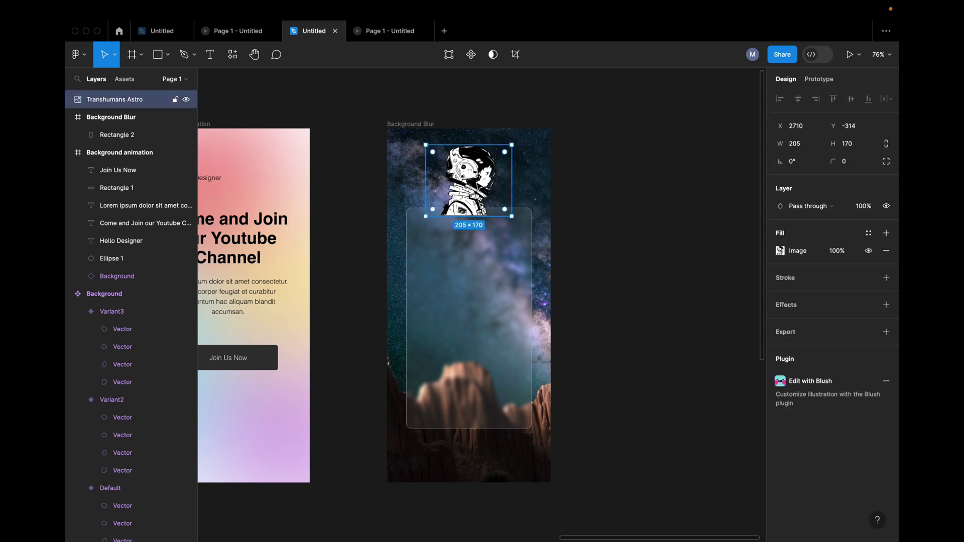
key("ctrl+[")
key("ctrl+]")
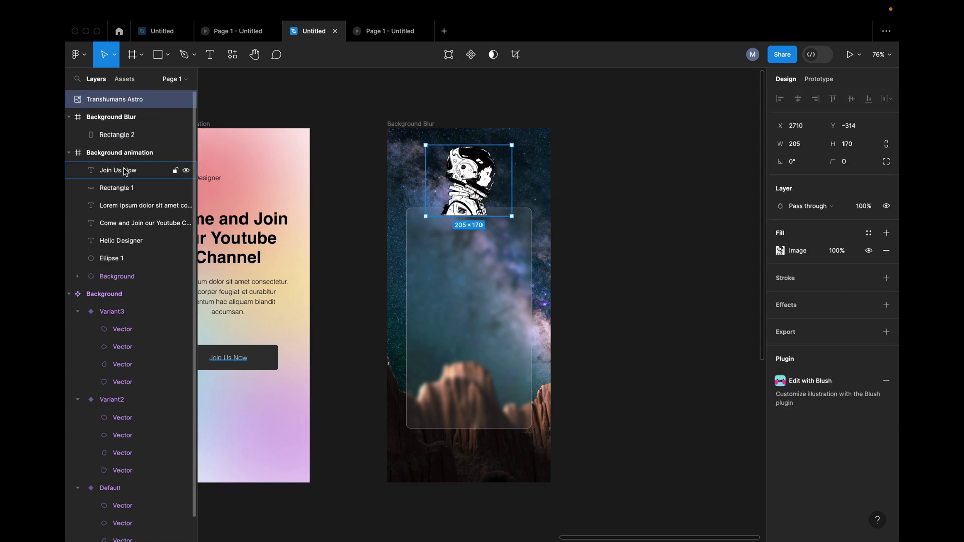
left_click_drag(127, 123, 126, 125)
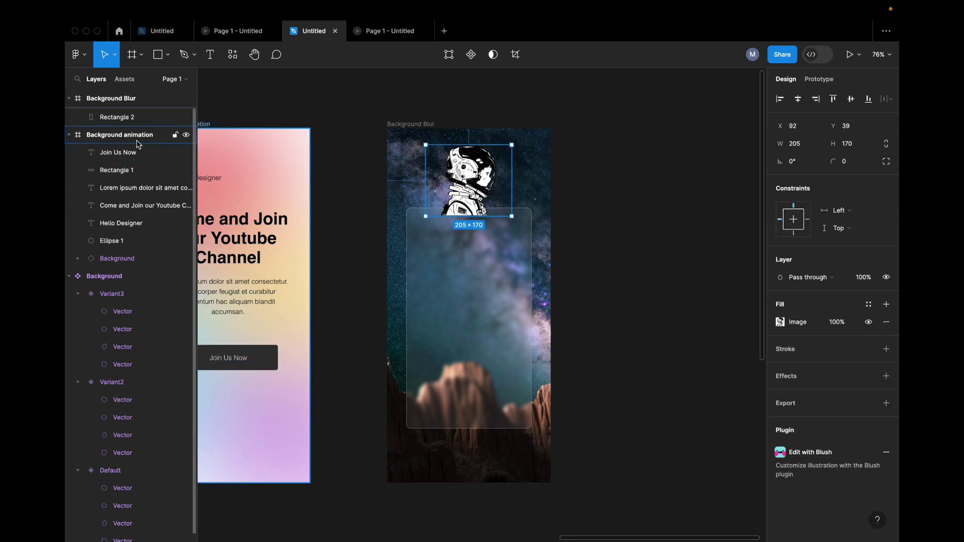
Step: Move the Transhumans Astro layer beneath Rectangle 2 so the astronaut sits behind the frosted card
left_click(494, 262)
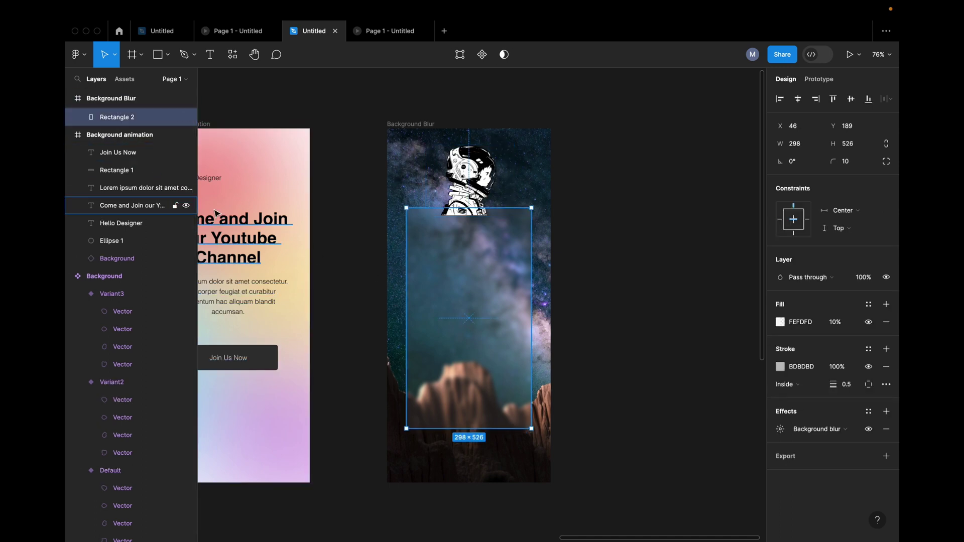
left_click(487, 186)
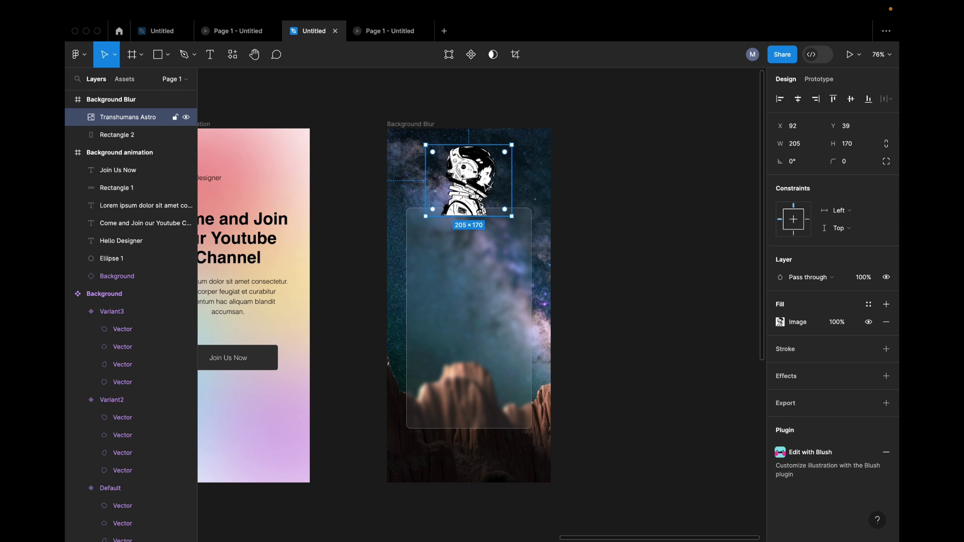
left_click(472, 333)
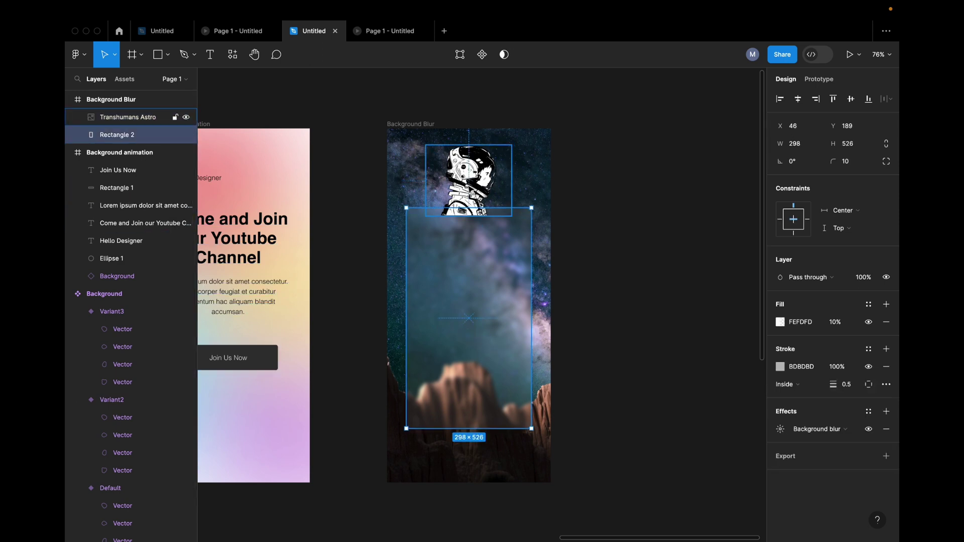
left_click_drag(125, 117, 127, 144)
left_click(556, 232)
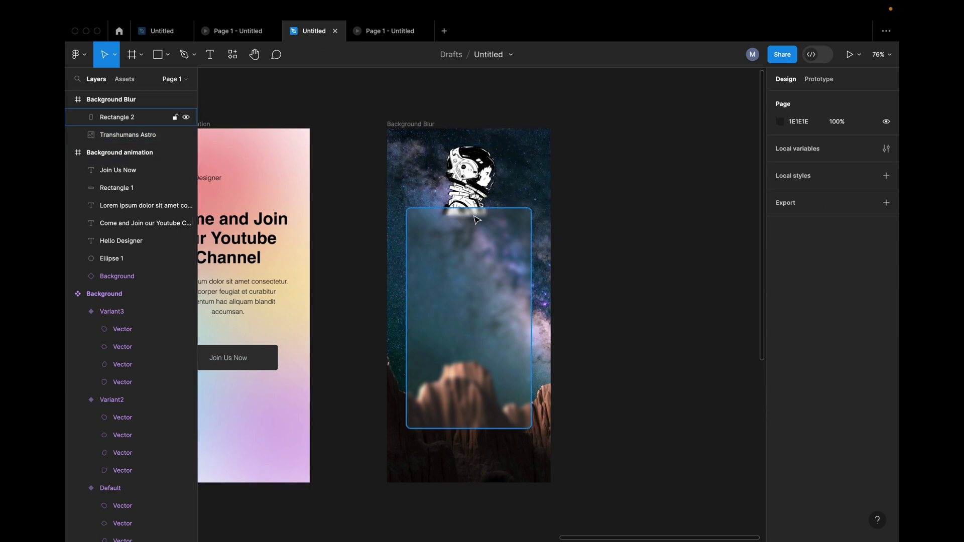
Step: Lower the astronaut to Y 66 and move the frosted card down so its upper edge meets the astronaut's base
scroll(477, 220, "up", 5)
scroll(472, 224, "down", 3)
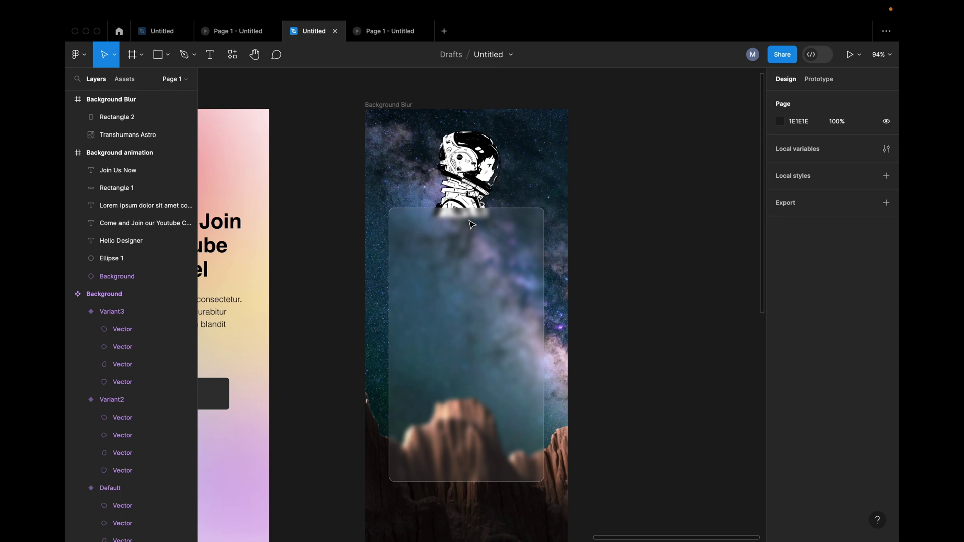
left_click(479, 256)
left_click_drag(467, 178, 467, 190)
left_click(504, 294)
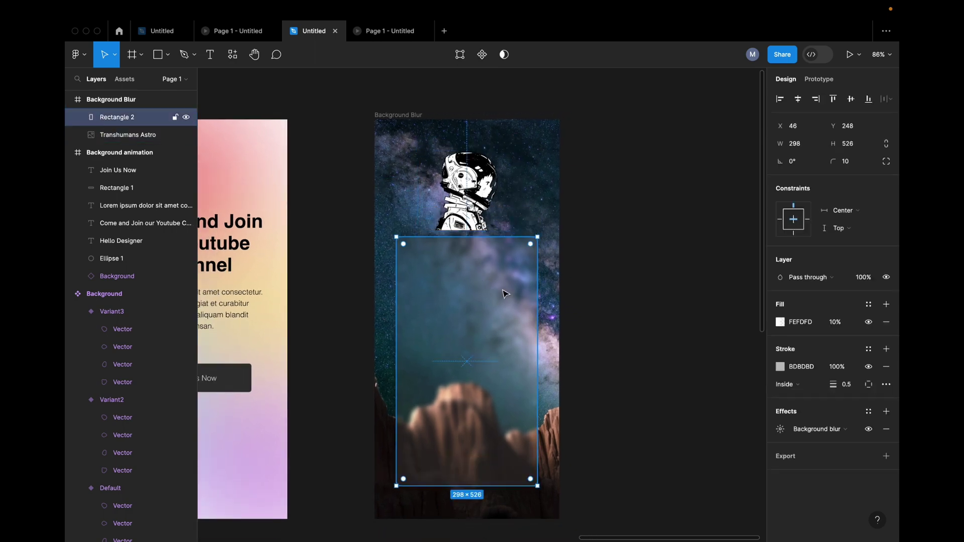
left_click(667, 286)
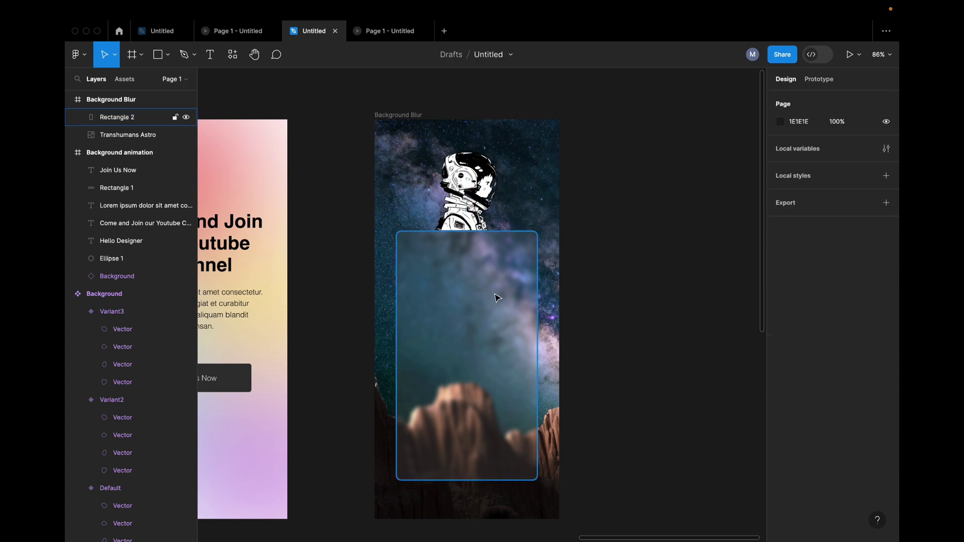
left_click(499, 299)
left_click(477, 200)
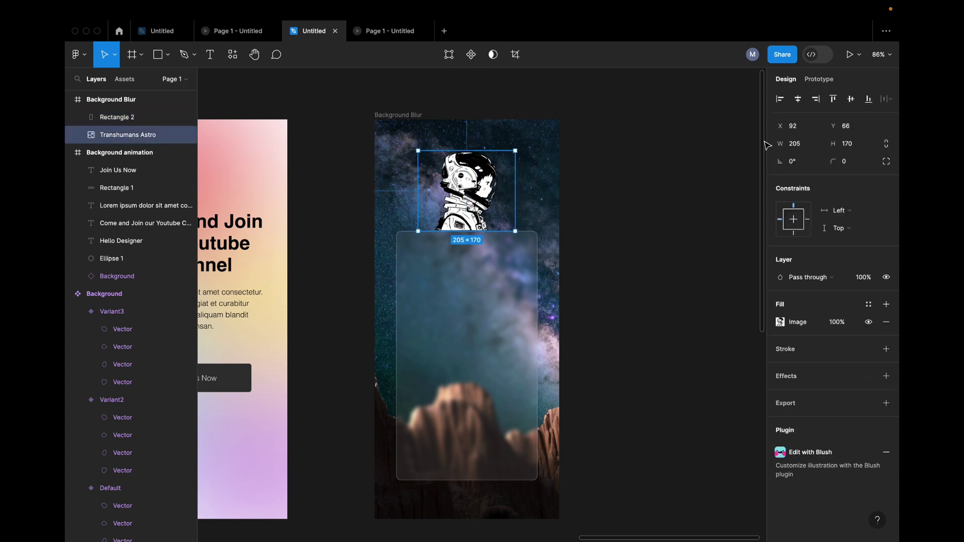
left_click(651, 215)
left_click(522, 280)
left_click(638, 257)
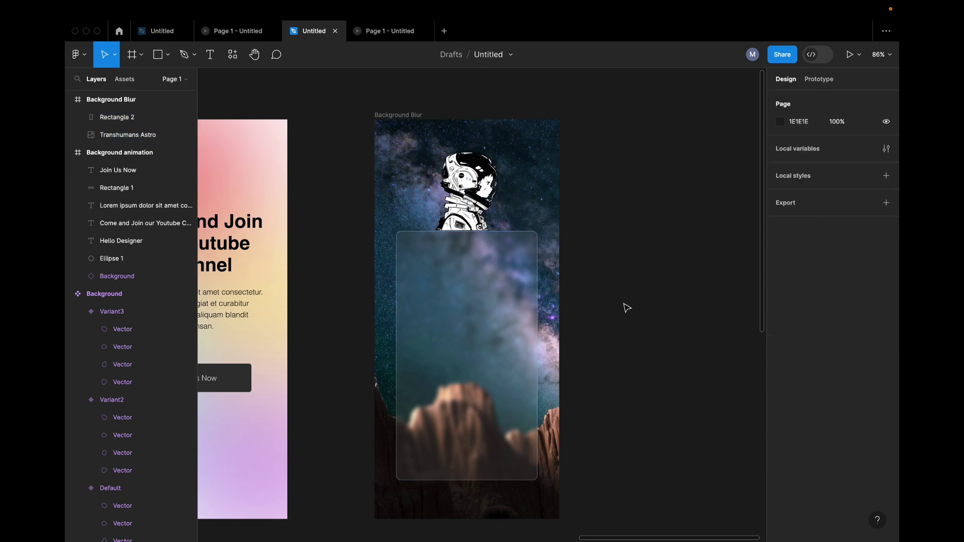
left_click(492, 300)
left_click(621, 314)
Step: Add the white text "Hello Designer" near the upper edge of the frosted card
left_click_drag(622, 315, 642, 273)
scroll(567, 241, "up", 3)
left_click_drag(613, 236, 644, 293)
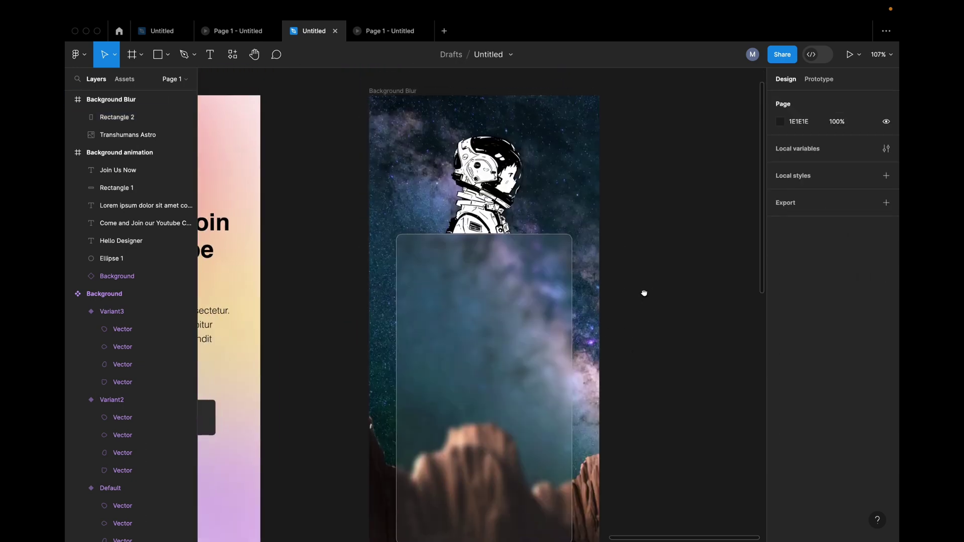
key("t")
left_click(418, 261)
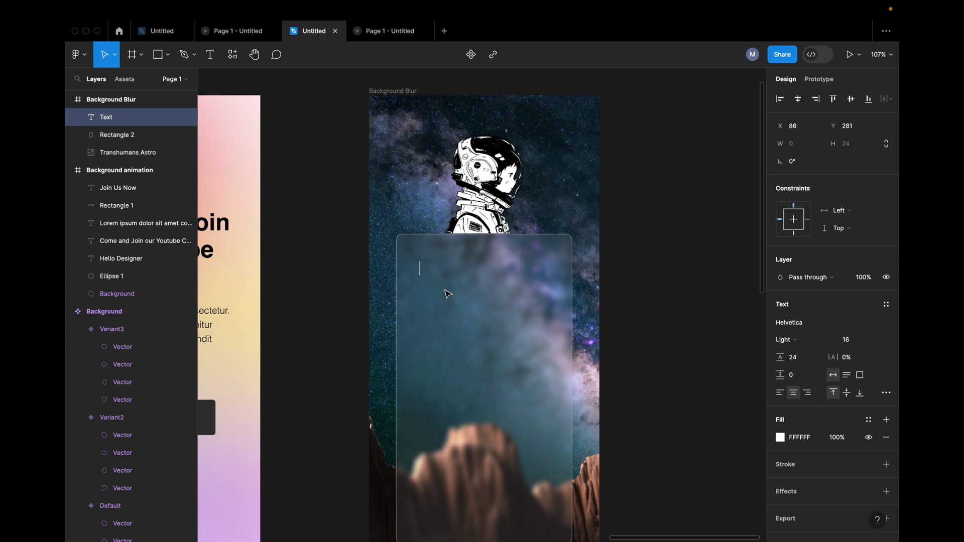
type("Hello Designer")
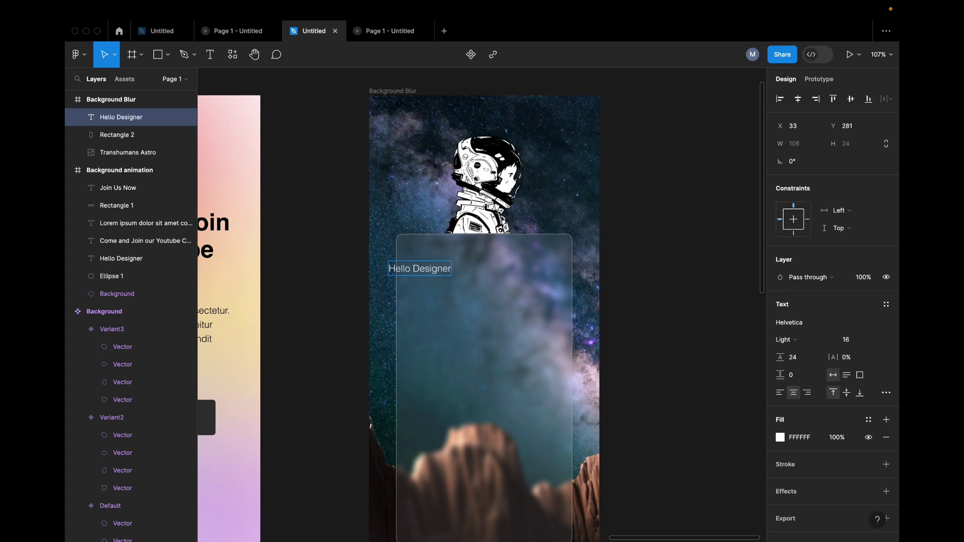
key("Escape")
Step: Set the new Hello Designer text's font to Roboto Serif in Bold
left_click(790, 326)
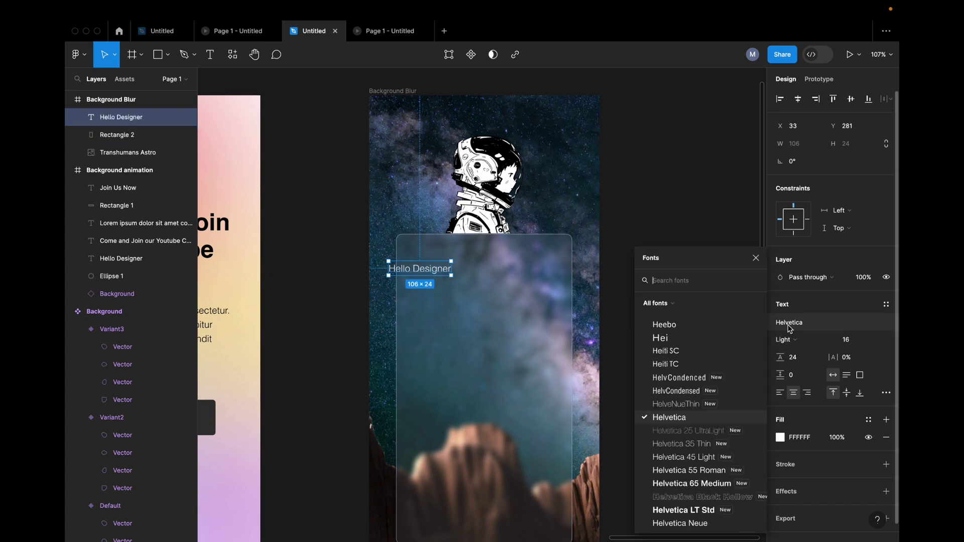
type("Roboto")
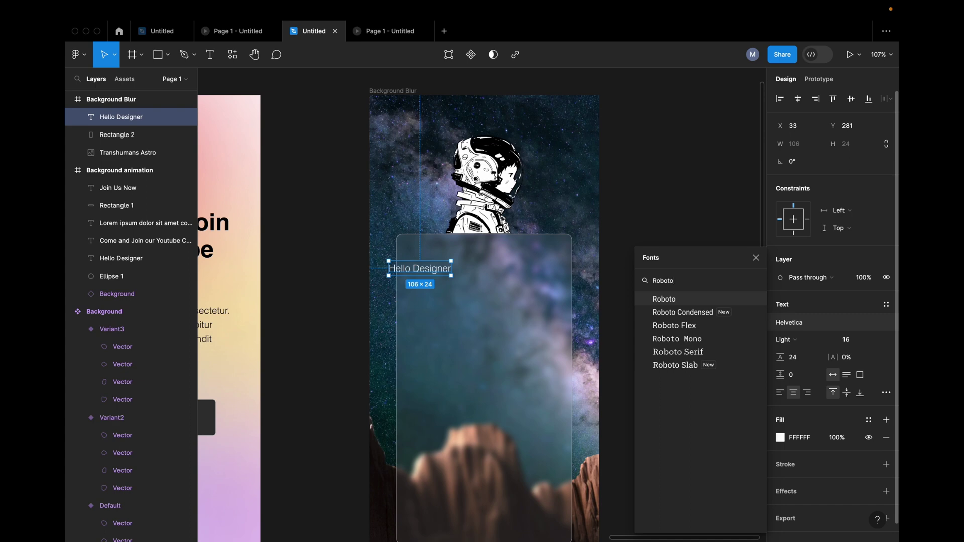
left_click(696, 353)
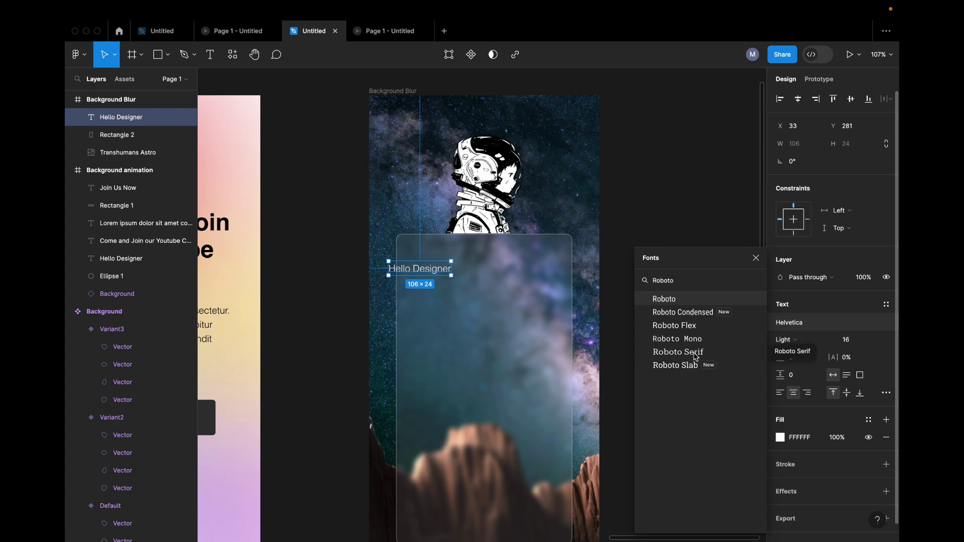
key("Escape")
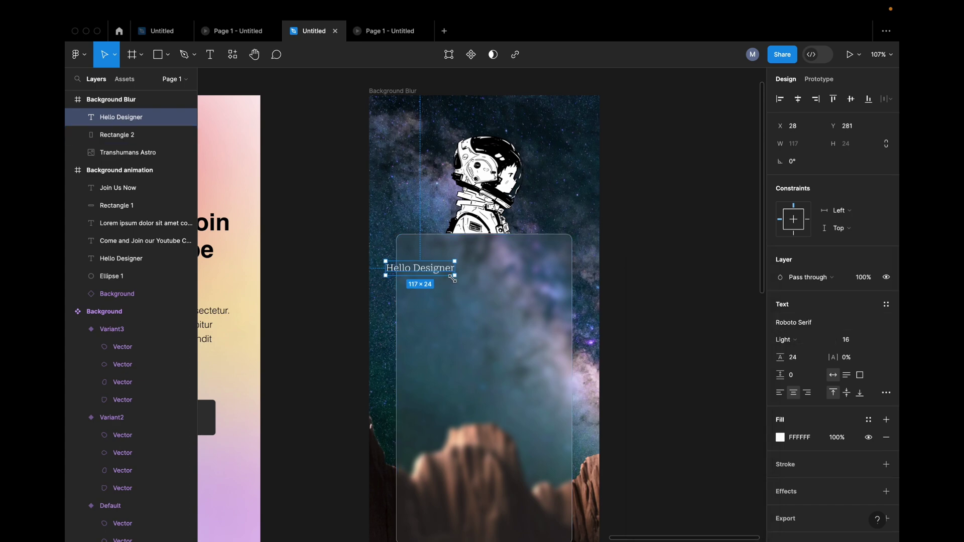
left_click(785, 340)
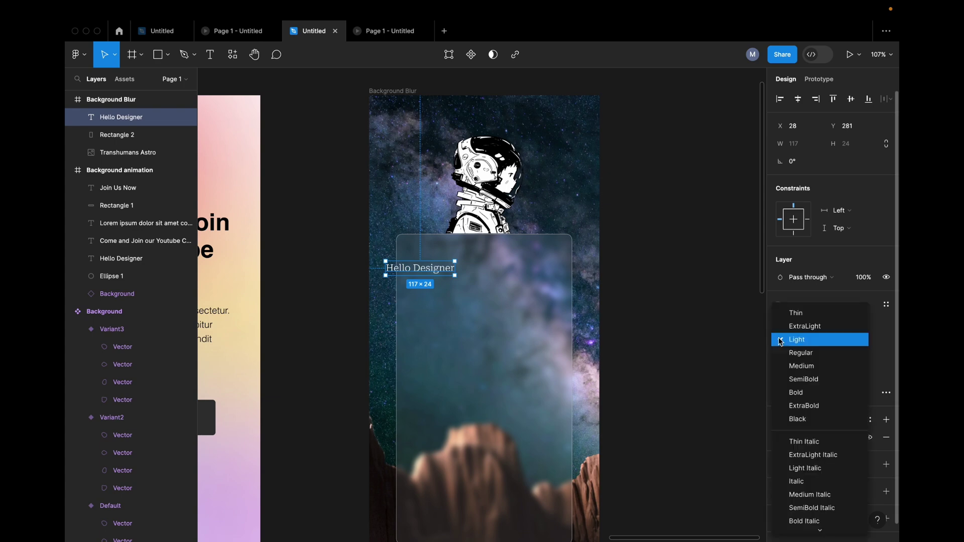
left_click(798, 393)
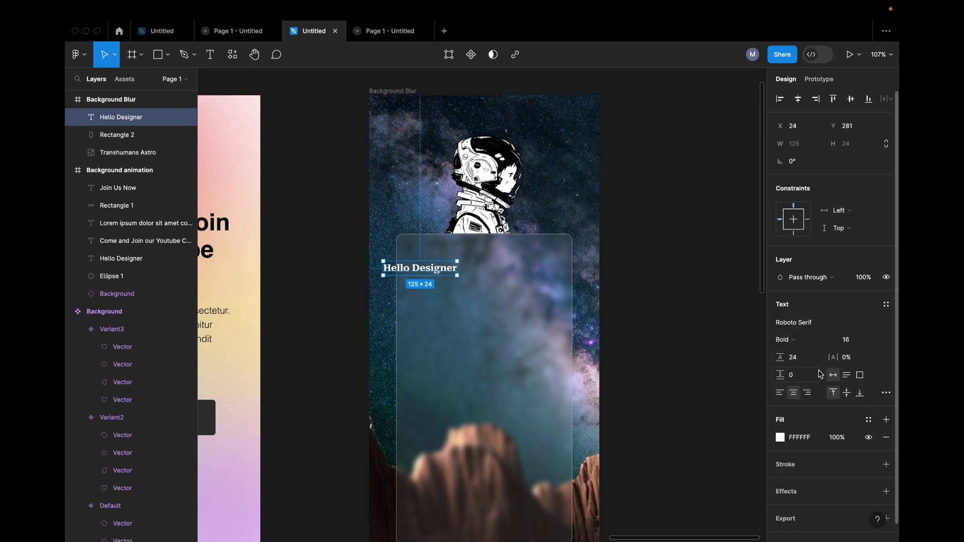
Step: Set the Hello Designer heading's letter case to uppercase in its type settings
left_click(887, 394)
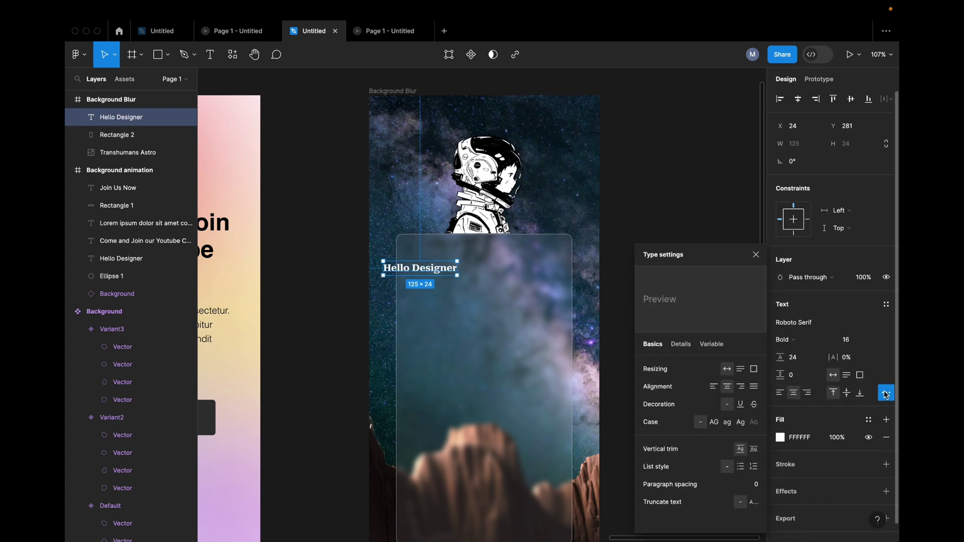
left_click(714, 422)
left_click(755, 260)
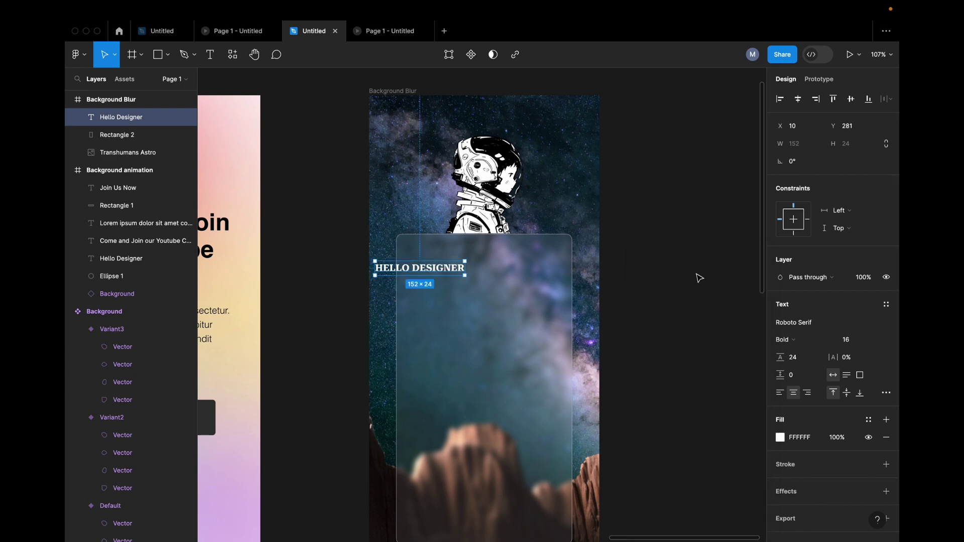
key("Escape")
Step: Place the heading inside the card's upper part at Y 267, set its font size to 18 and center it horizontally in the frame
scroll(467, 261, "up", 5)
left_click_drag(451, 280, 558, 267)
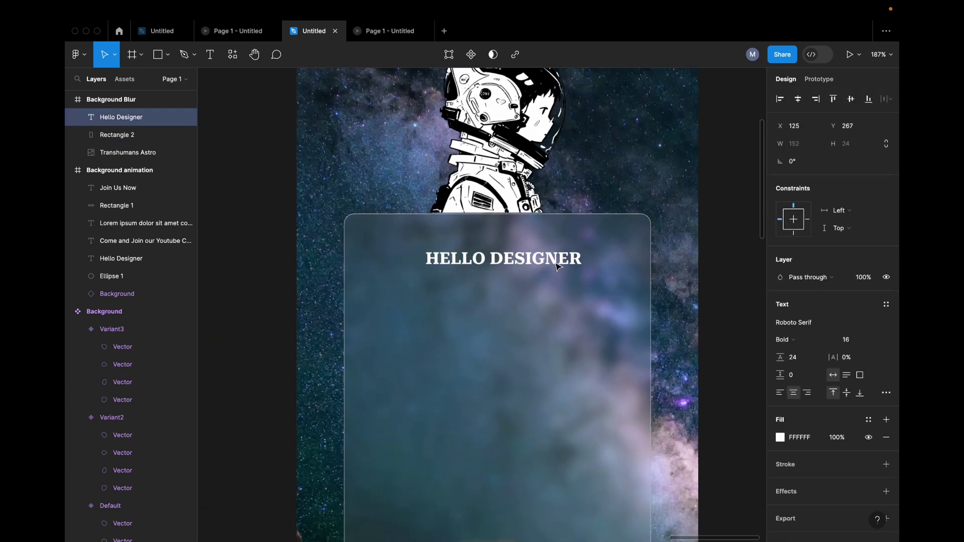
left_click(848, 340)
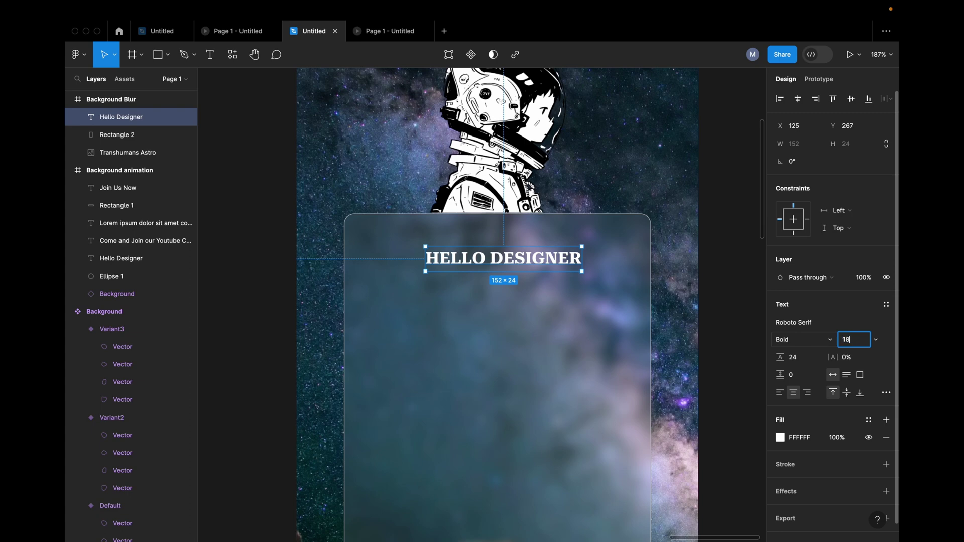
type("18")
key("Return")
left_click(798, 99)
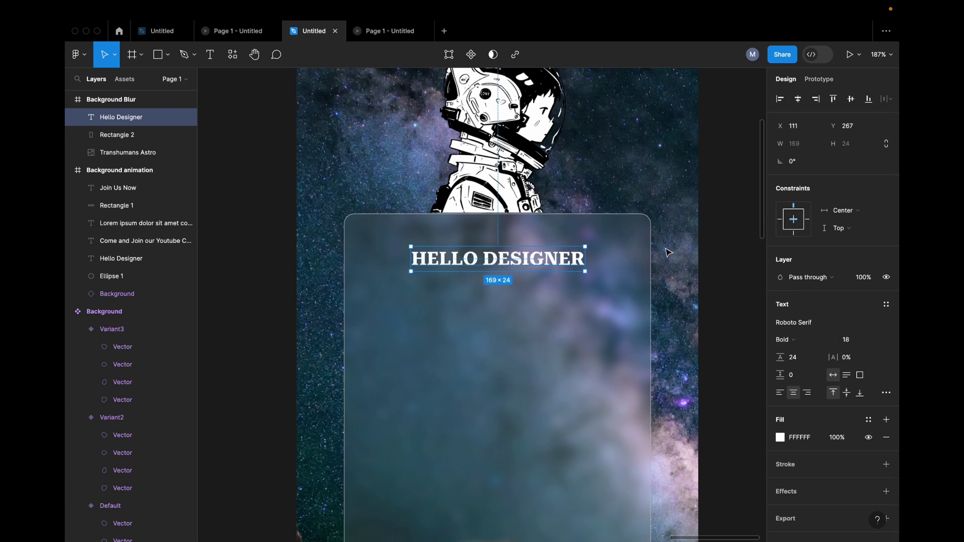
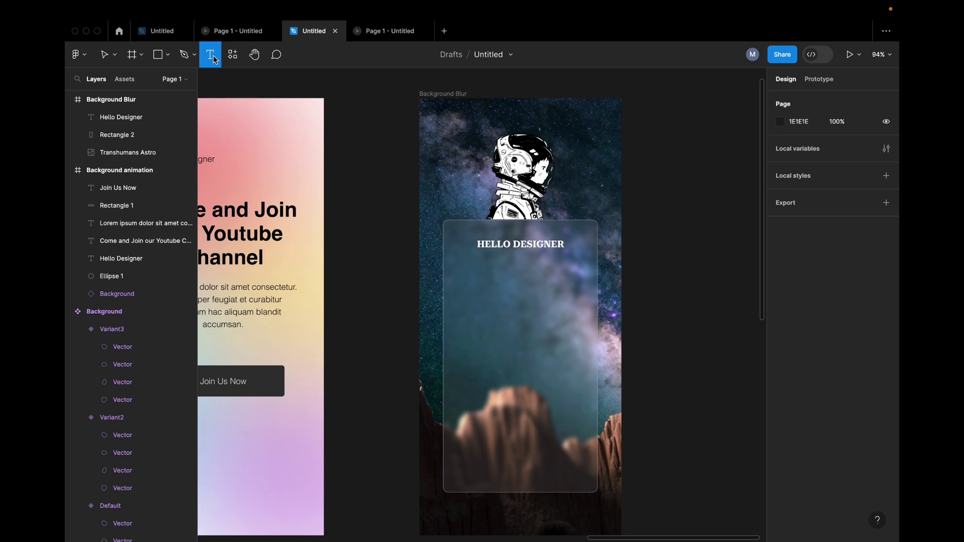
Step: Draw a text box about 245 × 270 below the card's heading and fill it with five Lorem Ipsum sentences using the Lorem Ipsum plugin
left_click(232, 54)
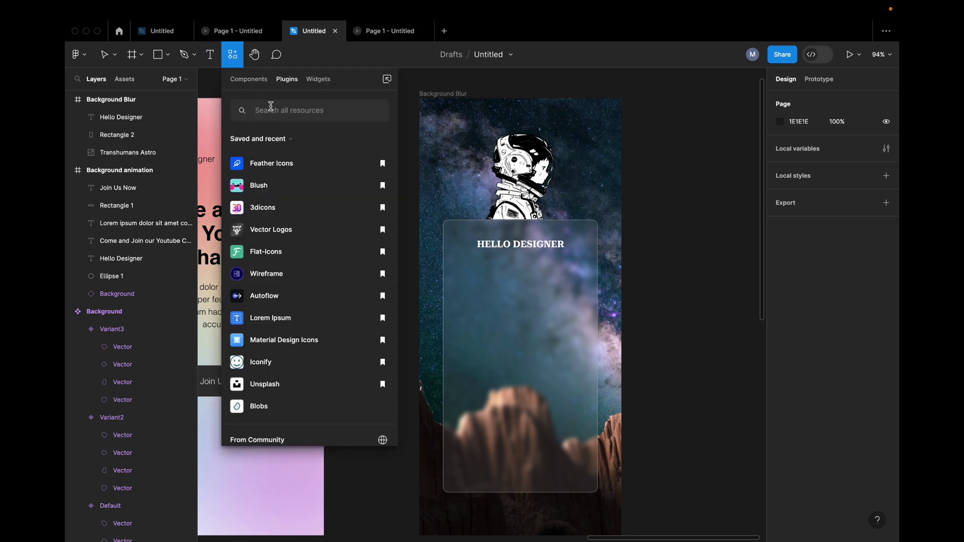
left_click(239, 322)
scroll(485, 251, "right", 4)
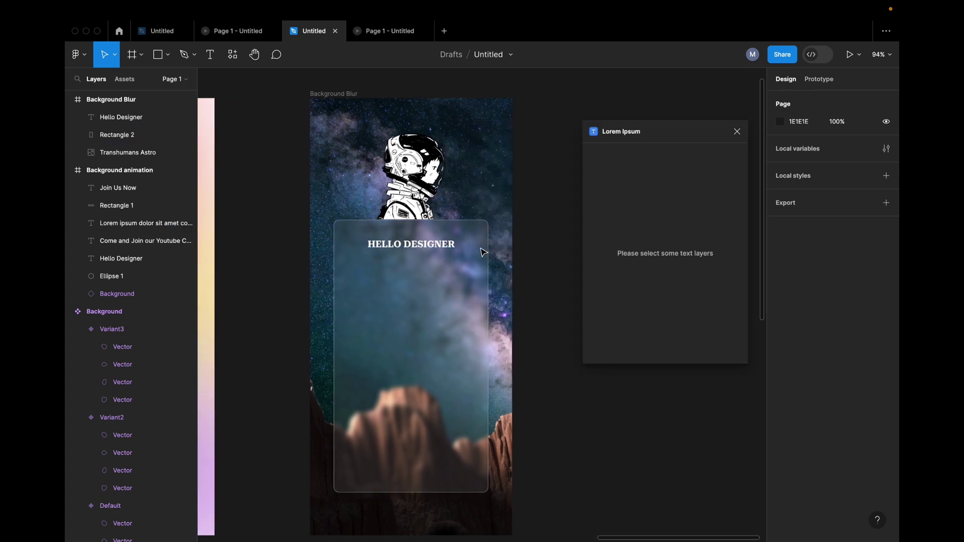
left_click(210, 54)
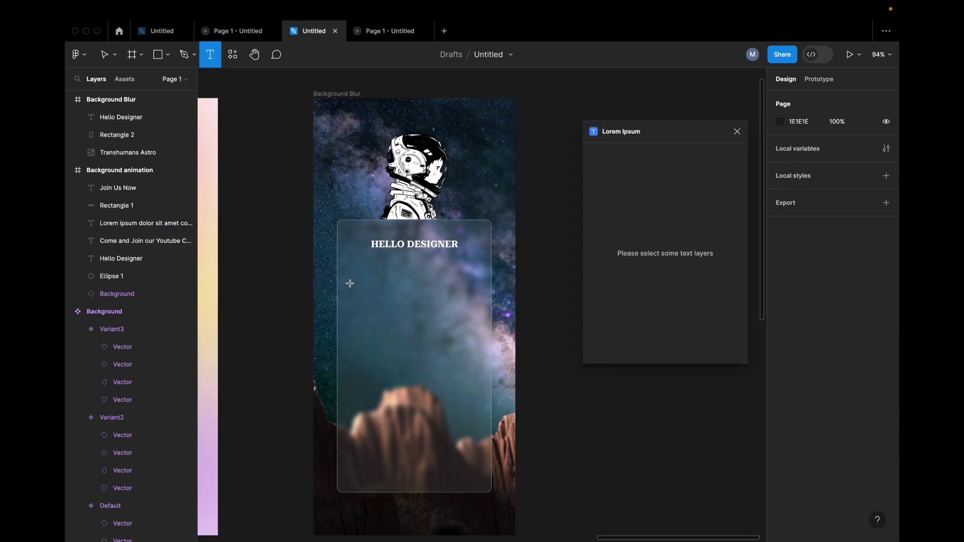
left_click_drag(353, 272, 480, 414)
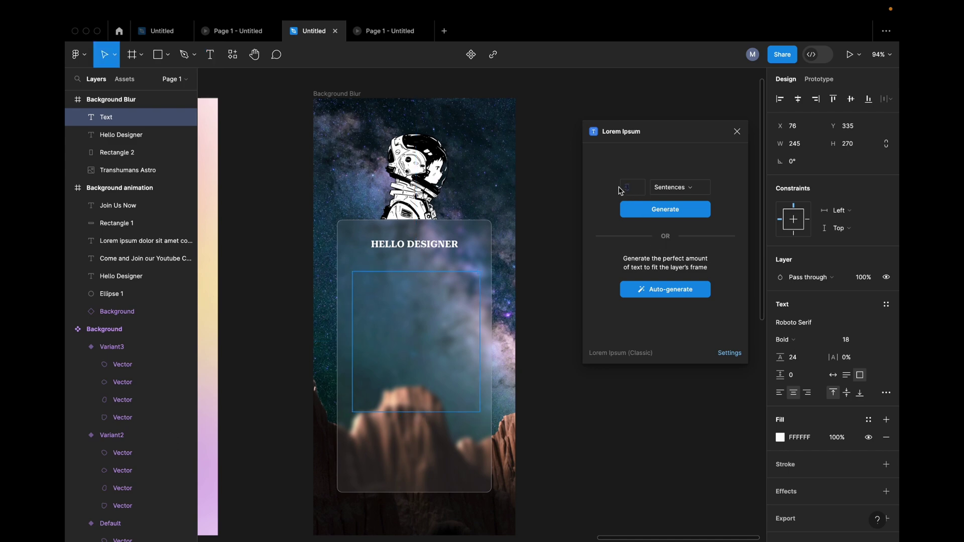
left_click(643, 210)
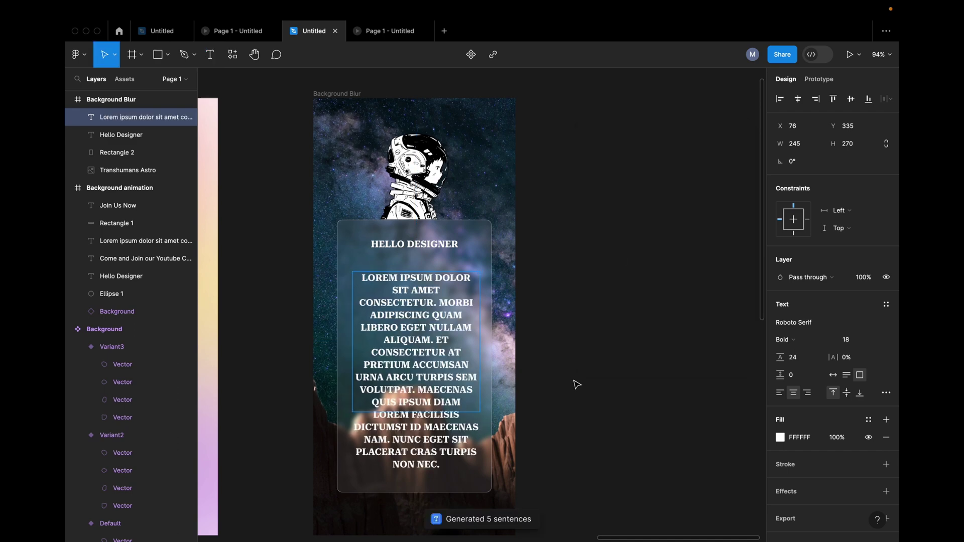
key("Escape")
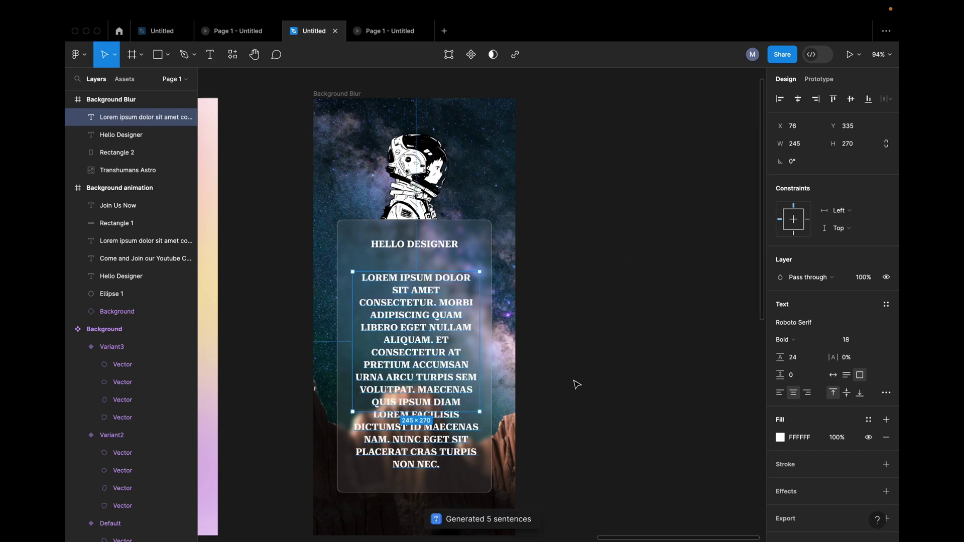
Step: Set the Lorem Ipsum paragraph's font weight to Light and its font size to 15
left_click(806, 341)
left_click(806, 300)
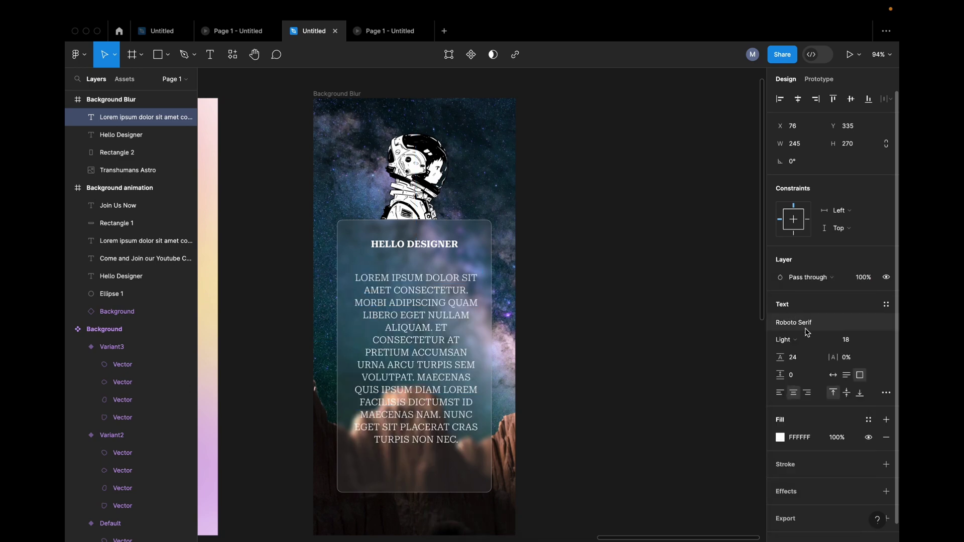
left_click(853, 340)
type("15")
key("Return")
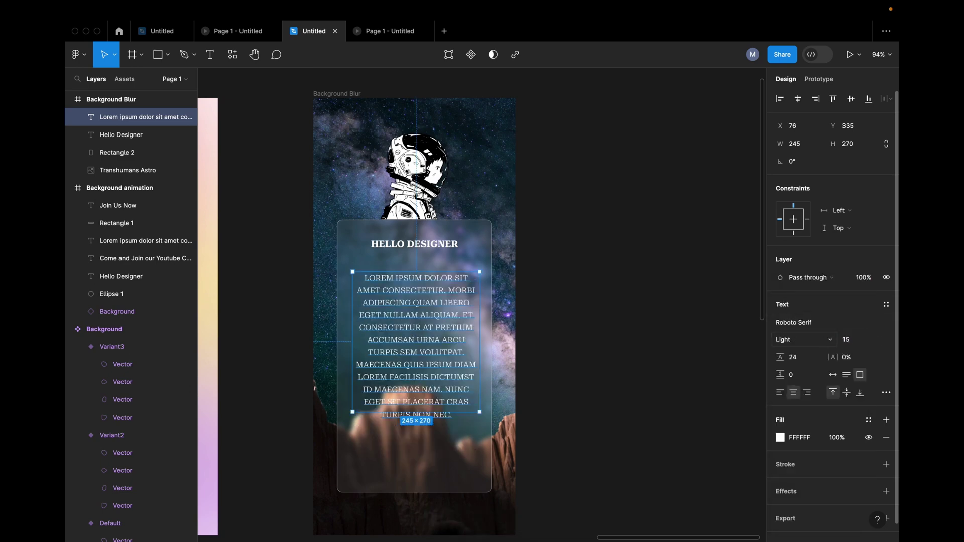
Step: Remove the uppercase letter case from the paragraph in its type settings
left_click(886, 393)
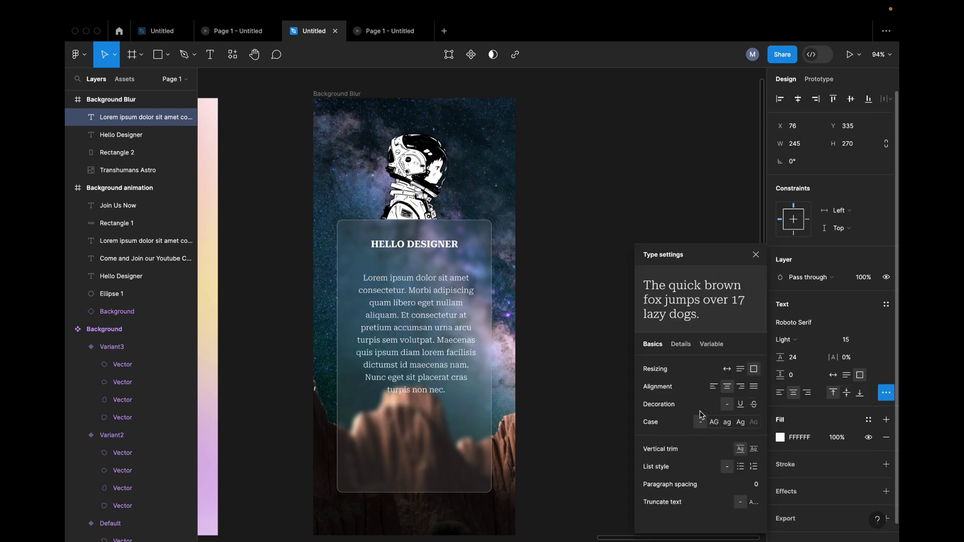
left_click(756, 255)
left_click(688, 286)
Step: Move the paragraph up to Y 311, closer to the heading, and center it horizontally in the frame
scroll(382, 301, "down", 5)
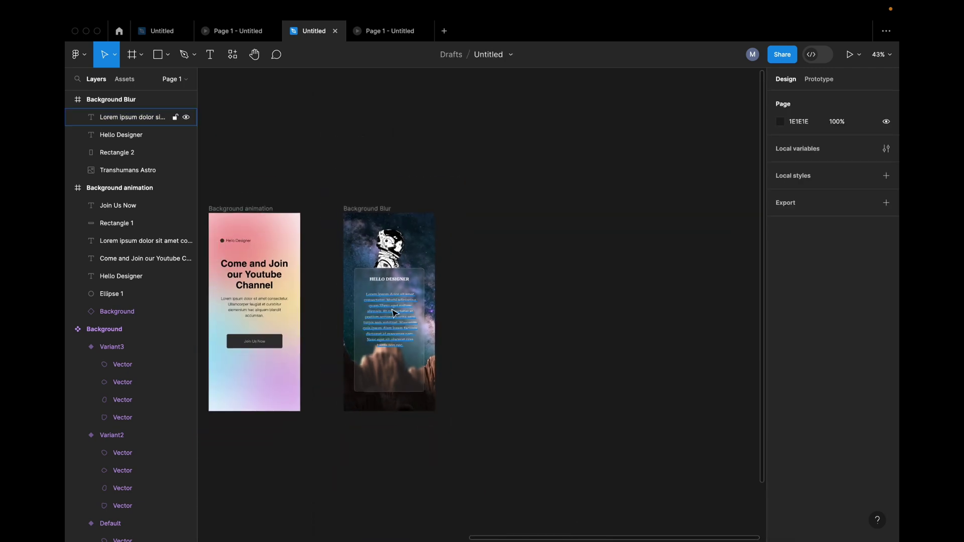
scroll(394, 312, "up", 8)
scroll(394, 312, "up", 3)
left_click(423, 343)
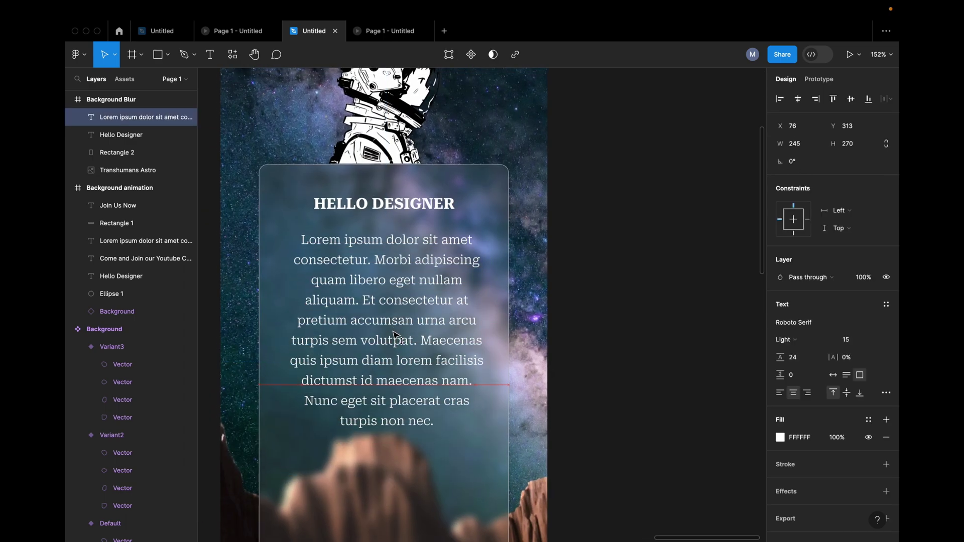
left_click(798, 99)
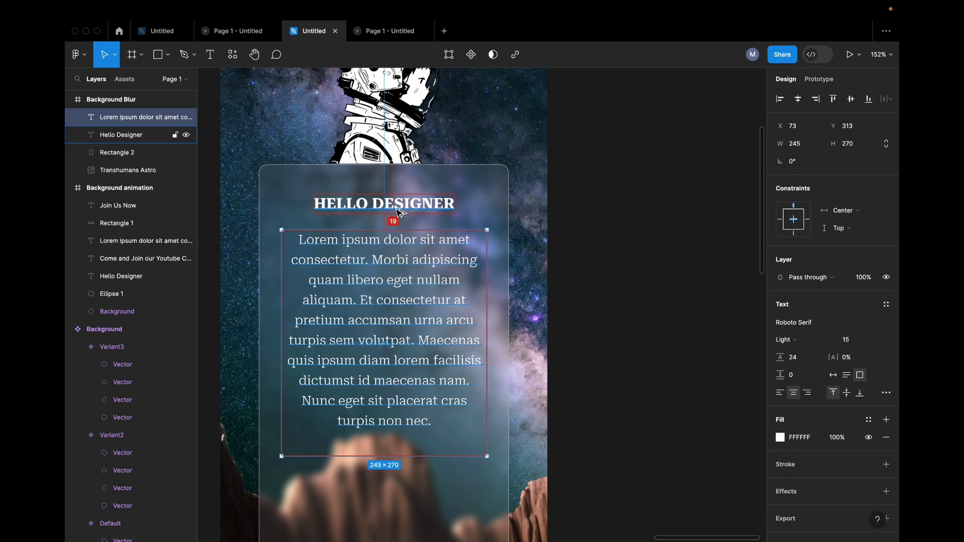
left_click(581, 279)
scroll(581, 279, "down", 3)
Step: Set the paragraph's line height to 22 and shorten its text box to a height of 226
left_click(397, 311)
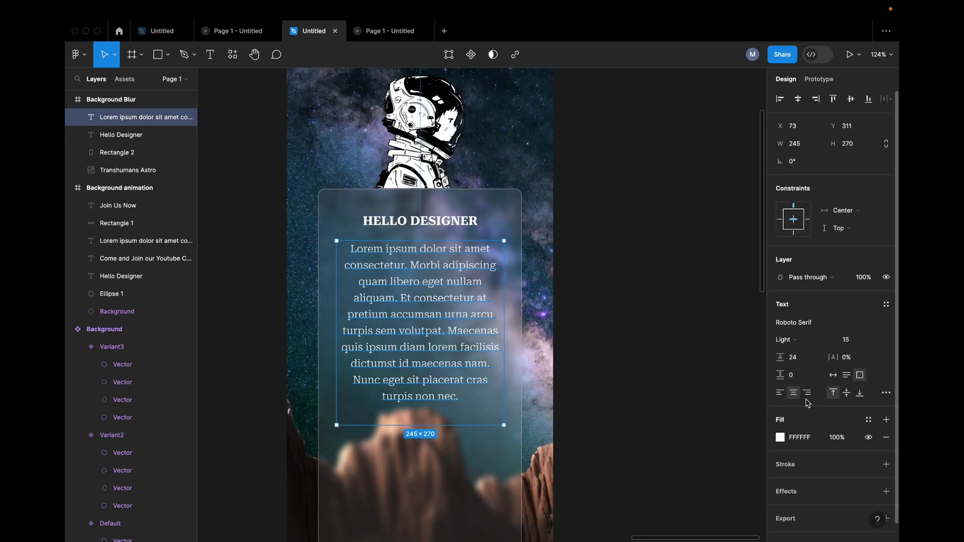
left_click(799, 357)
type("22")
key("Return")
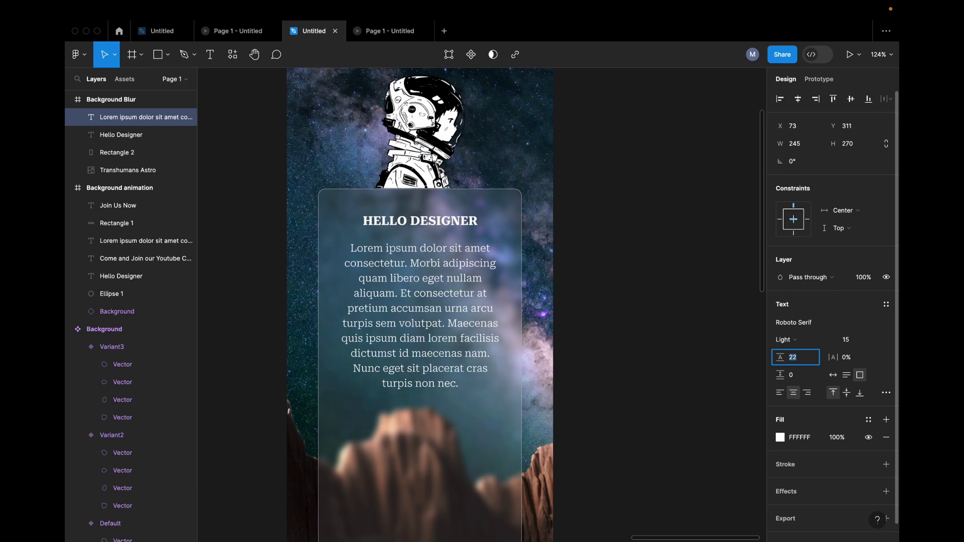
key("Escape")
key("Escape")
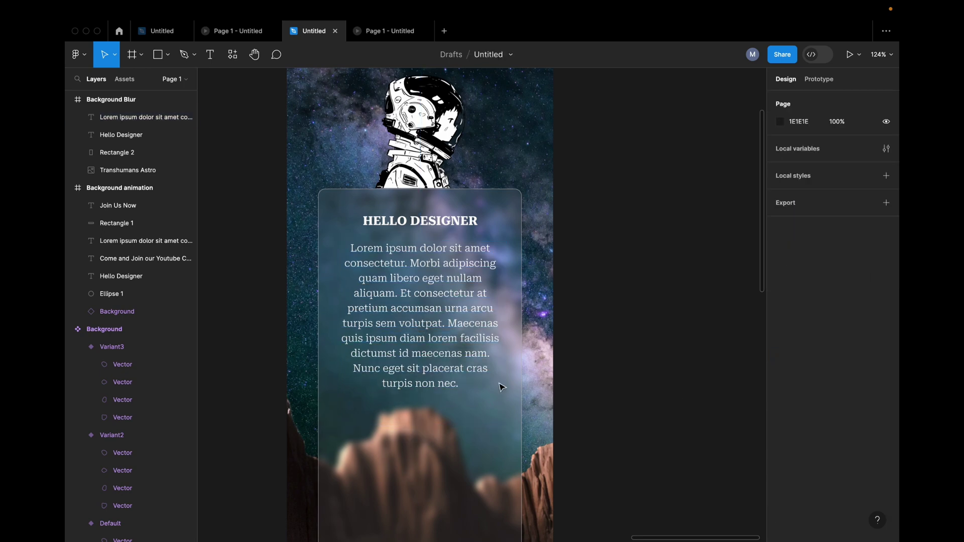
left_click(501, 387)
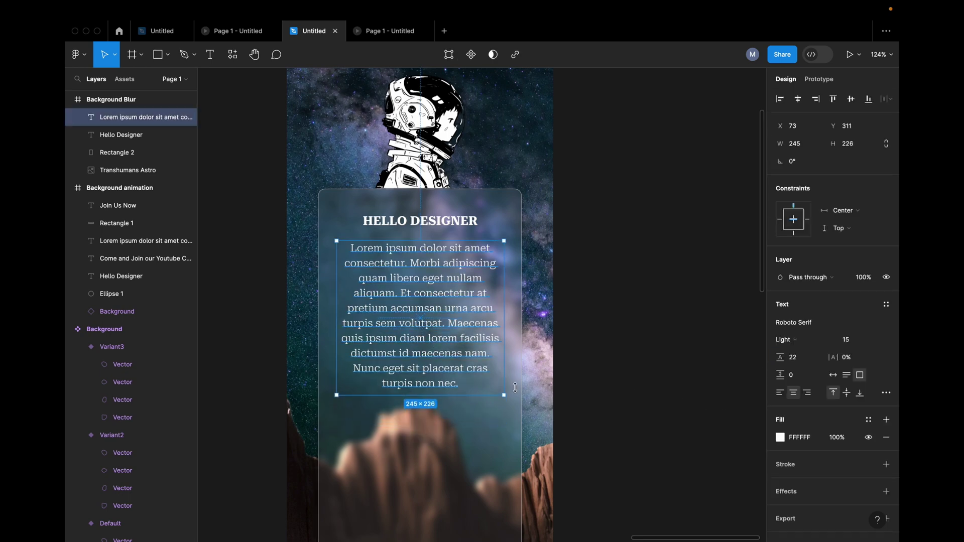
left_click(609, 336)
Step: Shorten the frosted card to about 400 high by raising its lower edge
scroll(610, 336, "down", 5)
left_click(509, 432)
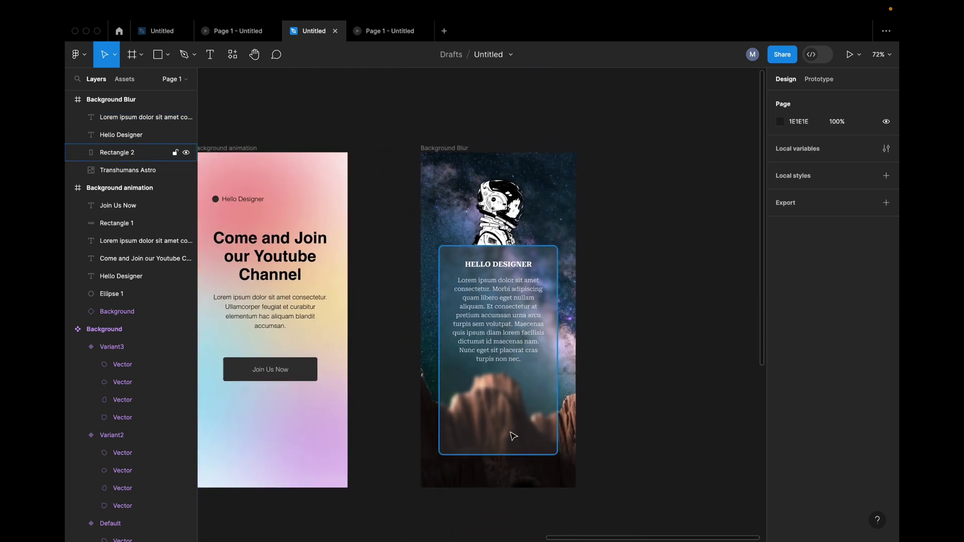
left_click_drag(502, 455, 504, 405)
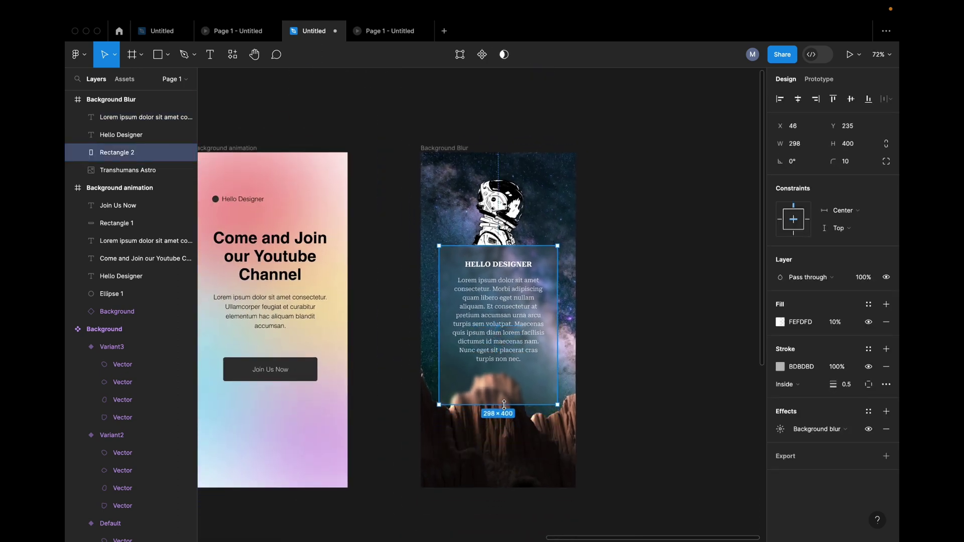
Step: Move the astronaut, heading, paragraph and frosted card together 20 px down in the Background Blur frame
left_click(535, 229)
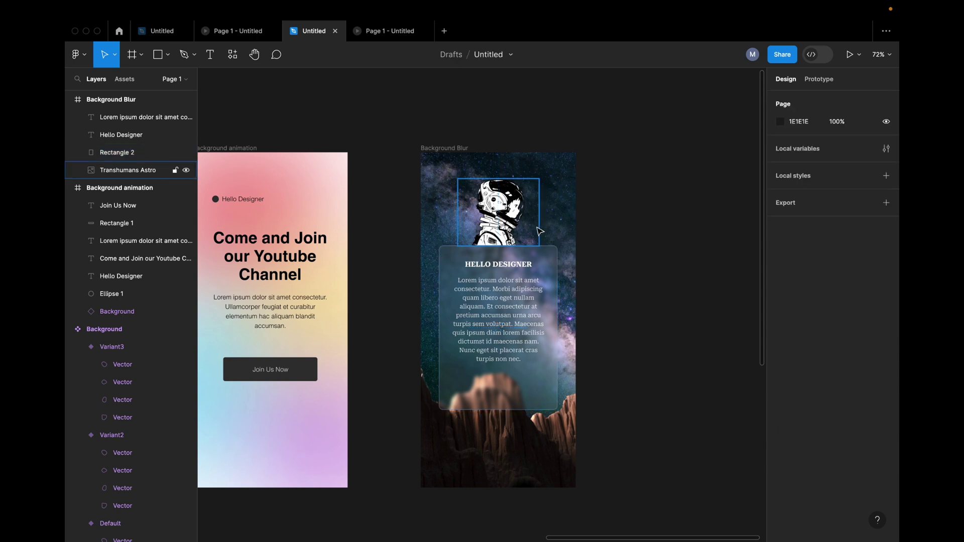
left_click(510, 266, "shift")
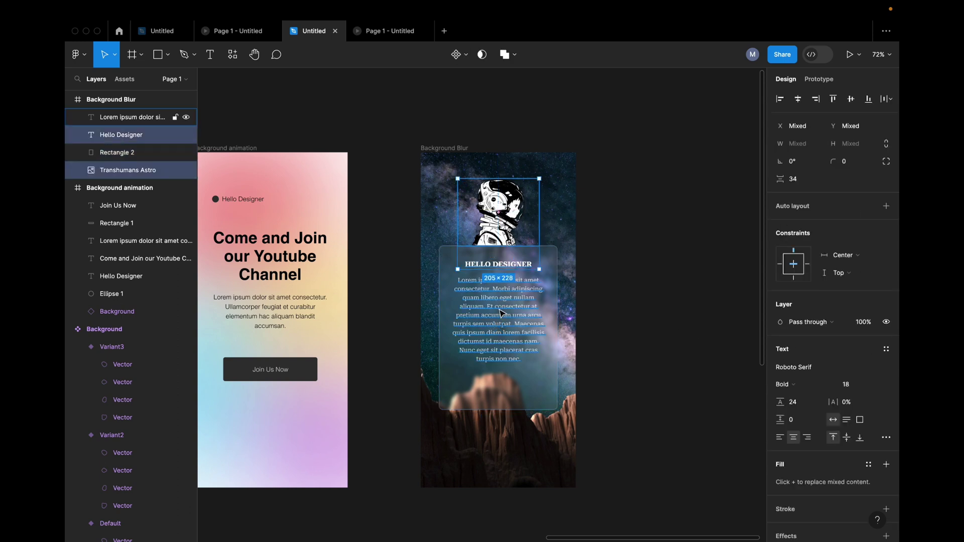
left_click(503, 315, "shift")
left_click(539, 404, "shift")
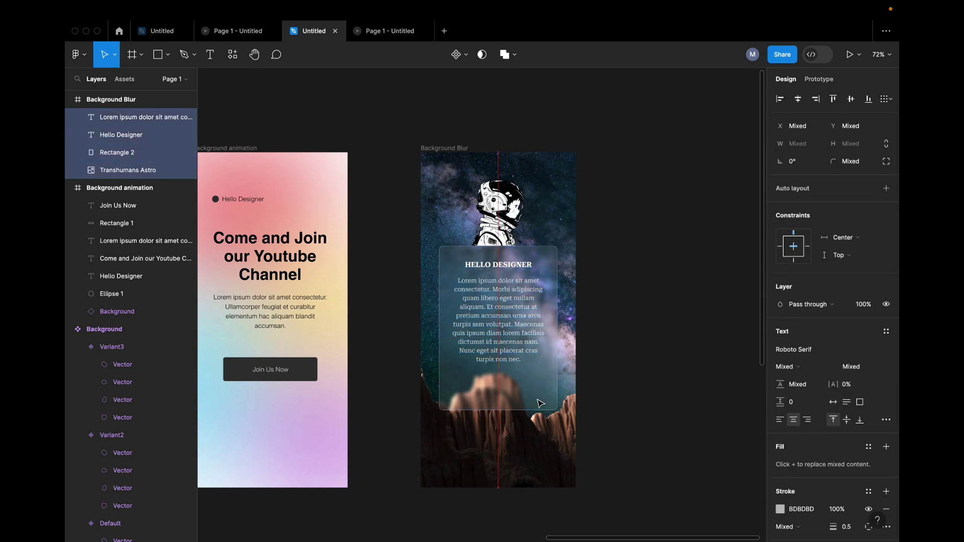
key("shift+Down")
key("shift+Down")
left_click(598, 398)
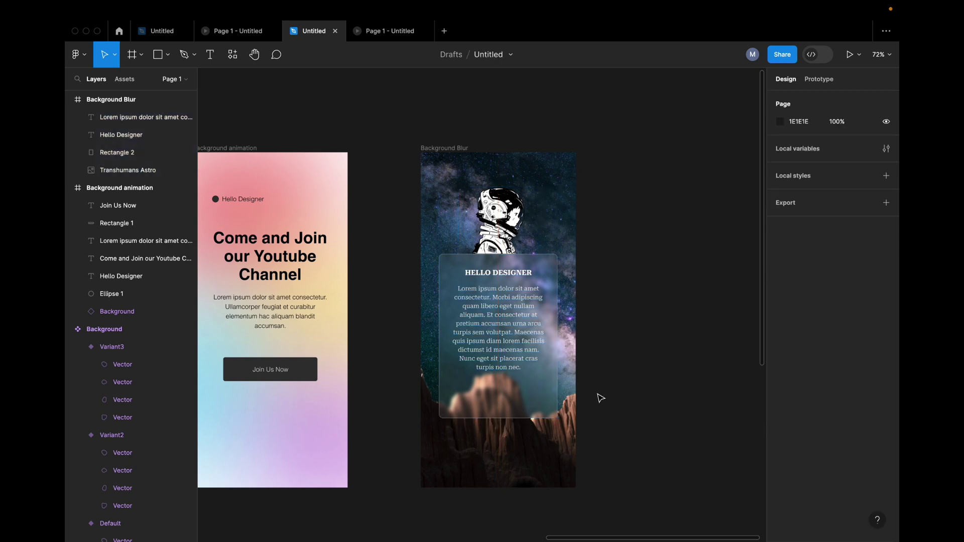
Step: Draw a button rectangle about 233 × 62 in the card's lower part and set its corner radius to 5
scroll(598, 398, "up", 3, "ctrl")
scroll(501, 364, "up", 2, "ctrl")
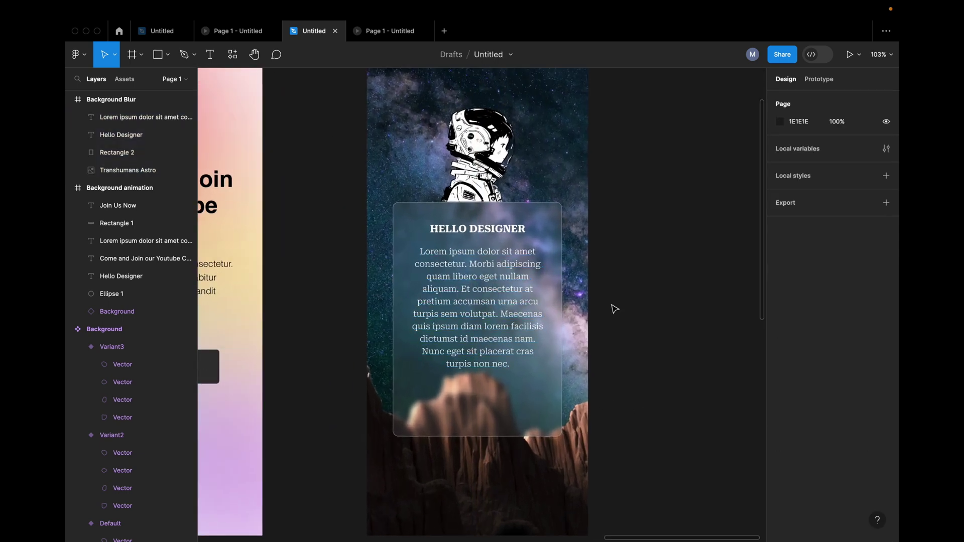
left_click_drag(659, 345, 667, 310)
left_click(167, 54)
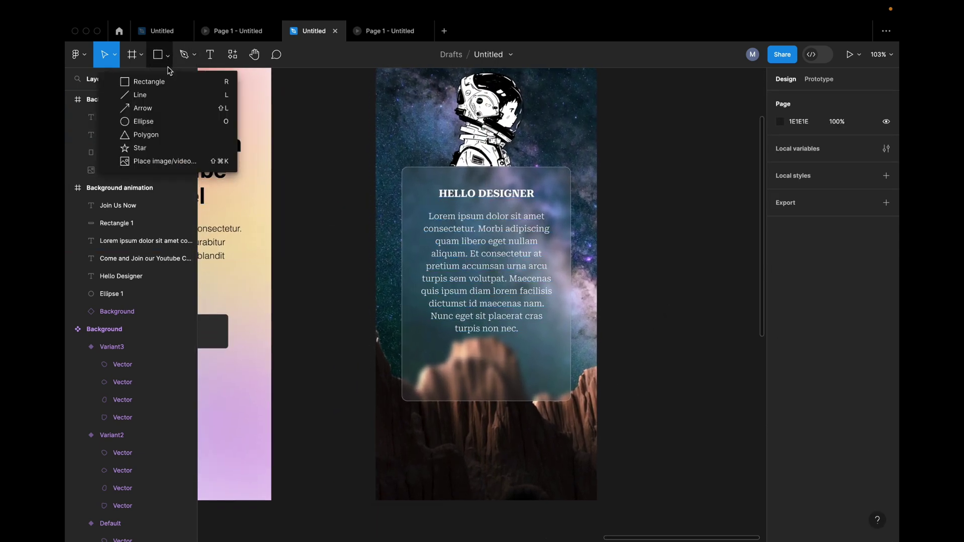
left_click(158, 83)
left_click_drag(428, 358, 556, 394)
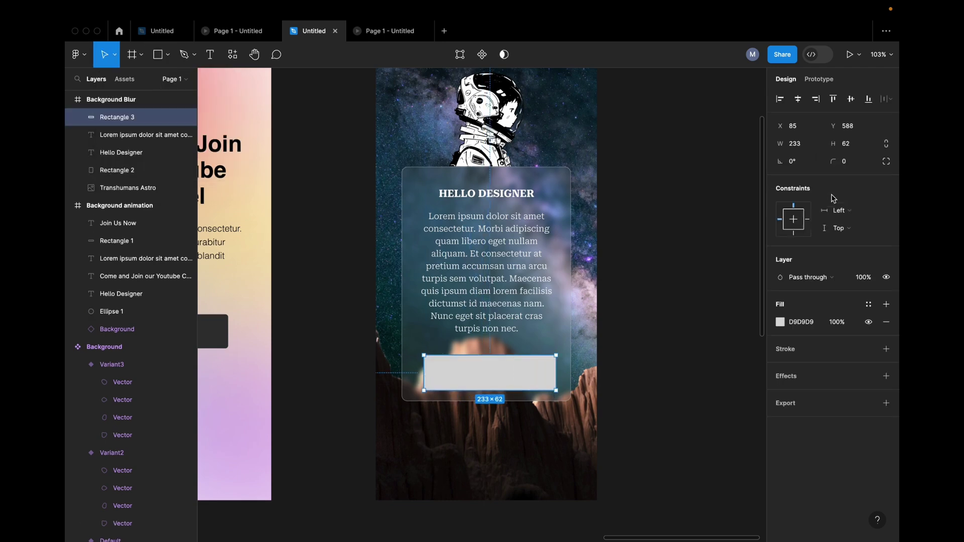
left_click(853, 163)
type("5")
key("Return")
Step: Move the button rectangle up to Y 581 and set its height to 55
scroll(475, 367, "up", 3)
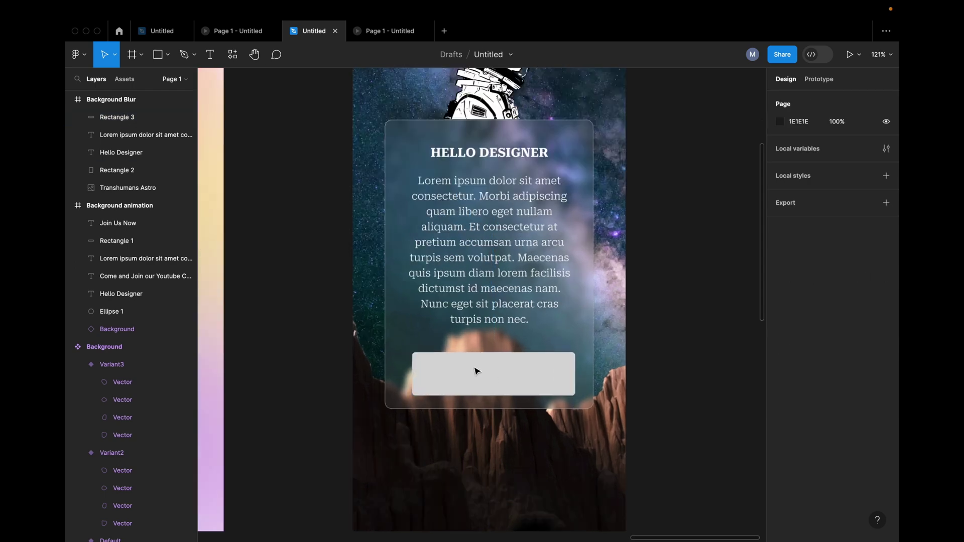
left_click_drag(477, 386, 478, 382)
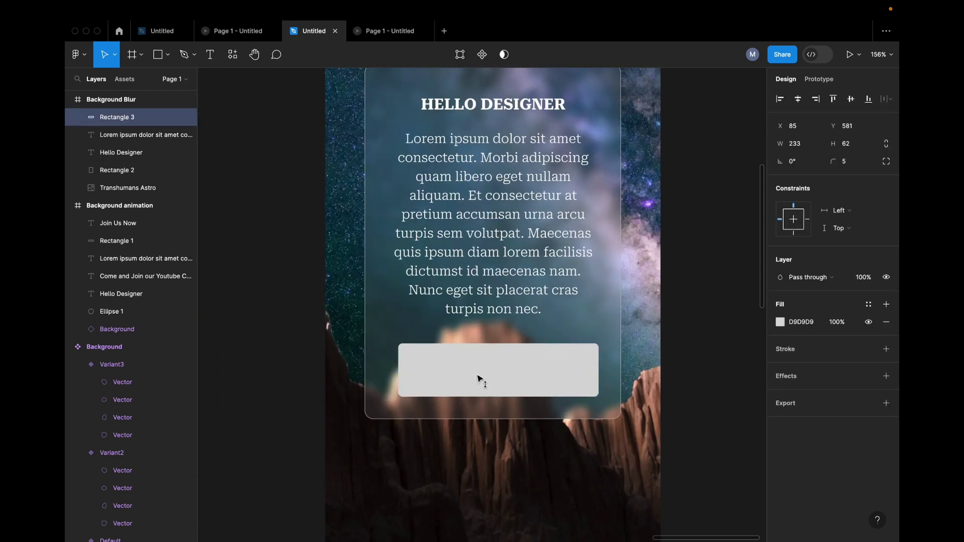
left_click(857, 146)
type("55")
key("Return")
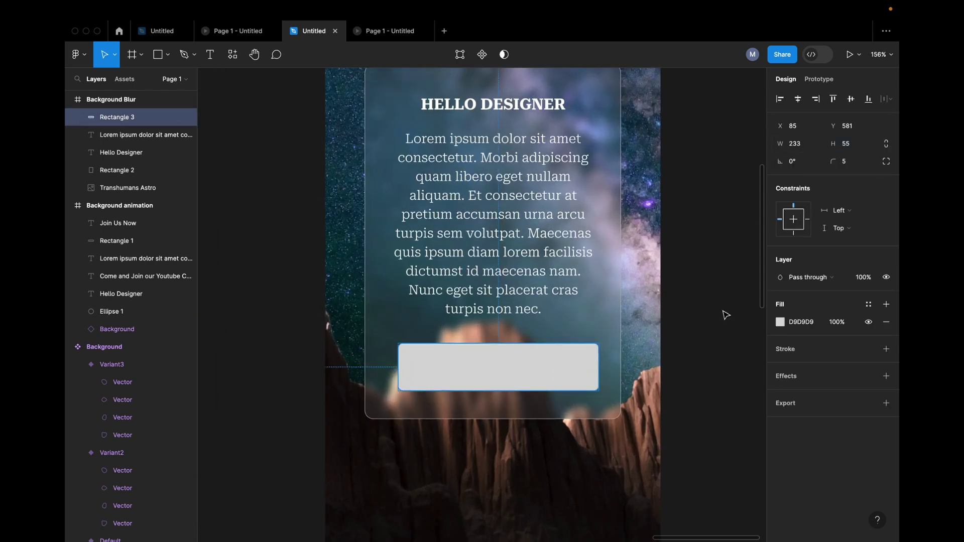
Step: Set the button rectangle's width to 230 and center it horizontally in the frame
left_click(809, 145)
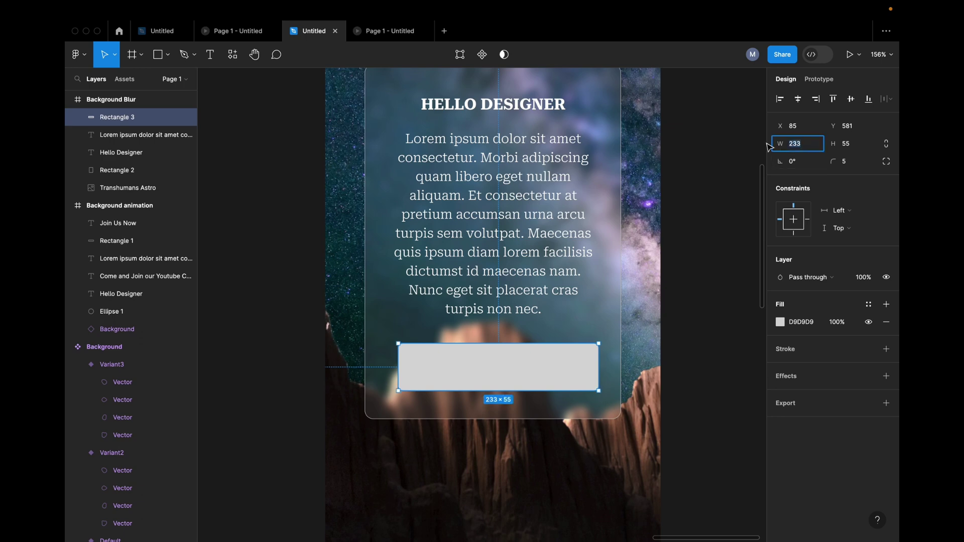
type("230")
key("Return")
left_click(670, 345)
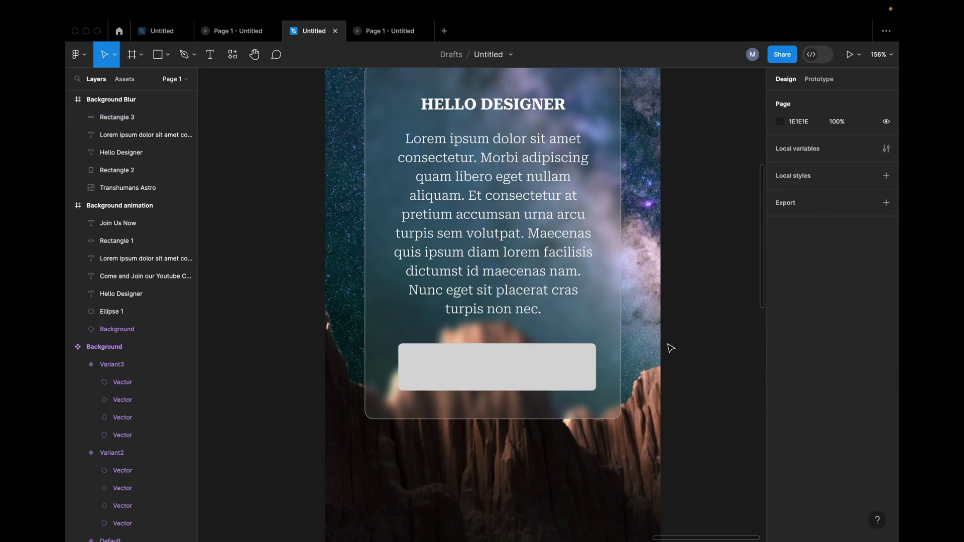
key("ctrl+z")
left_click(798, 99)
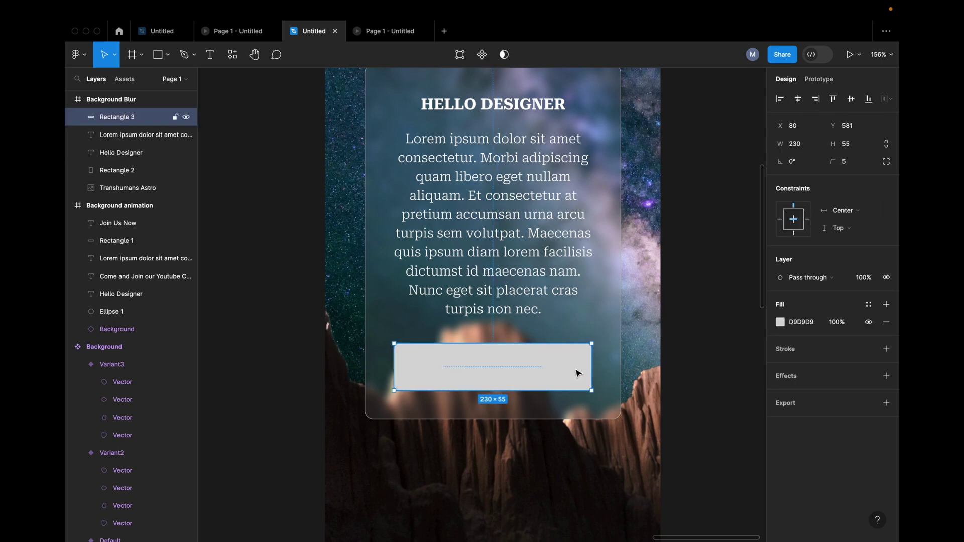
left_click(713, 374)
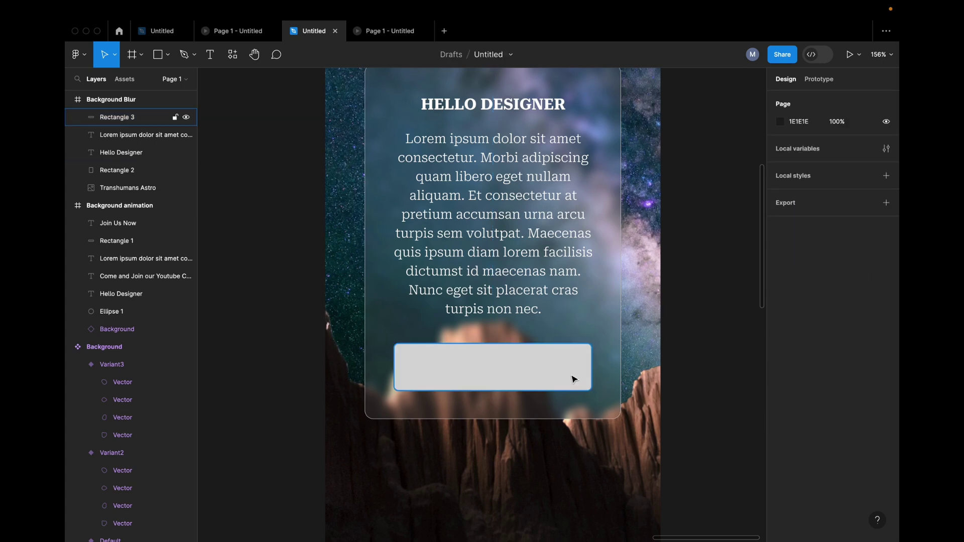
Step: Add the text "Join us Now" just below the button rectangle, at the card's lower edge
key("t")
left_click(459, 415)
type("Join use")
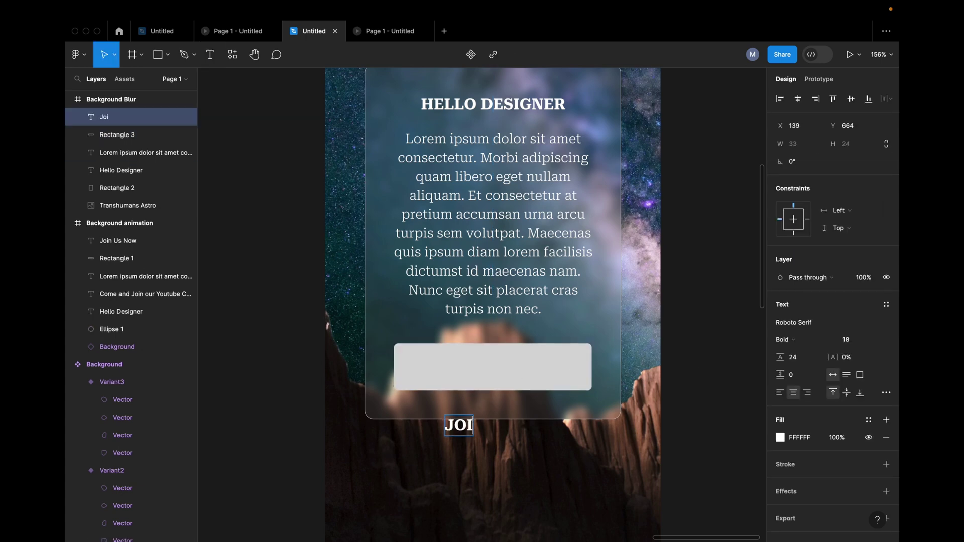
key("BackSpace")
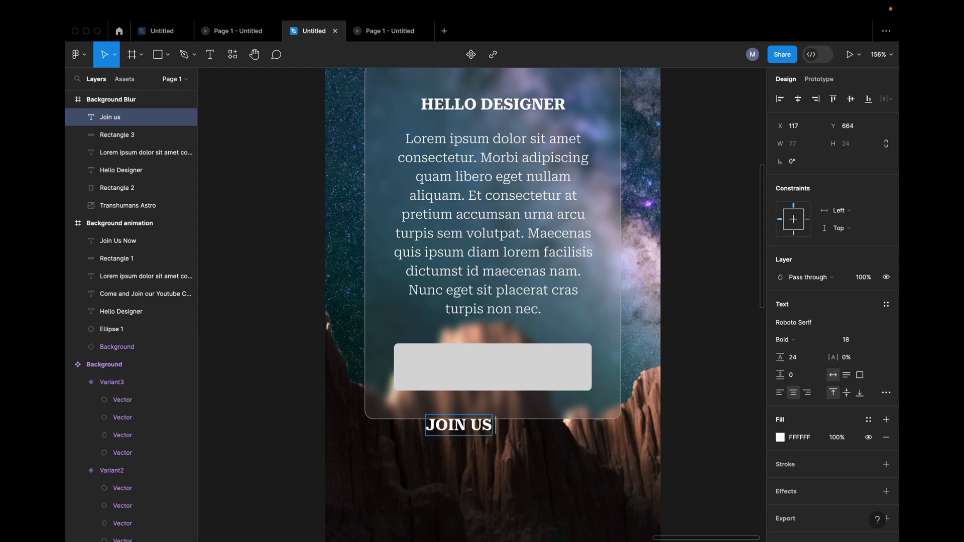
type("Now")
key("Escape")
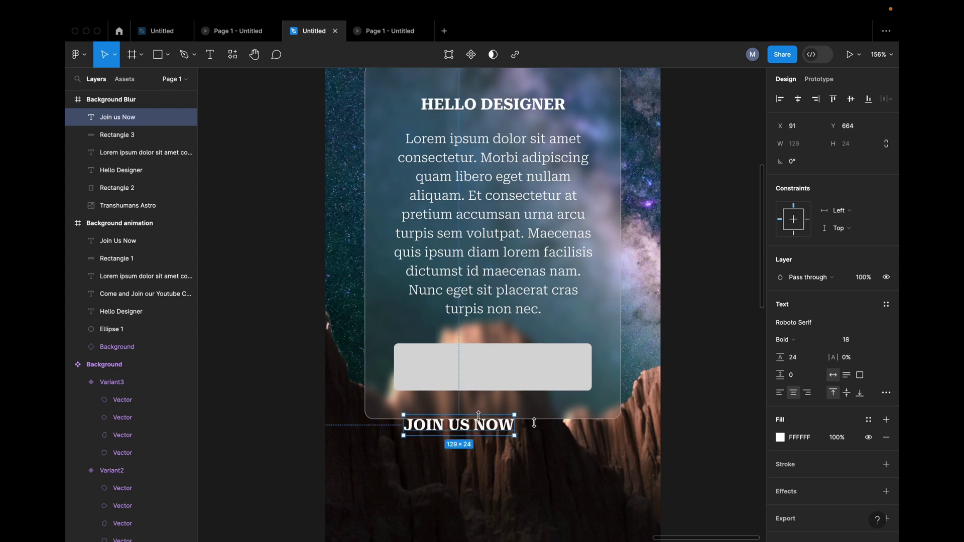
Step: Set the "Join us Now" text below the button to its original letter case and Light weight
left_click(886, 394)
left_click(700, 422)
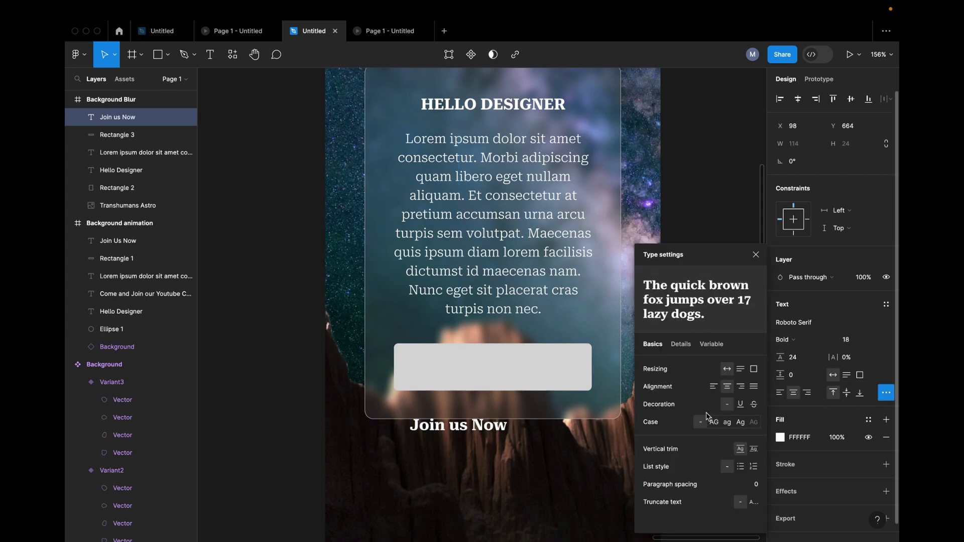
left_click(756, 255)
left_click(793, 339)
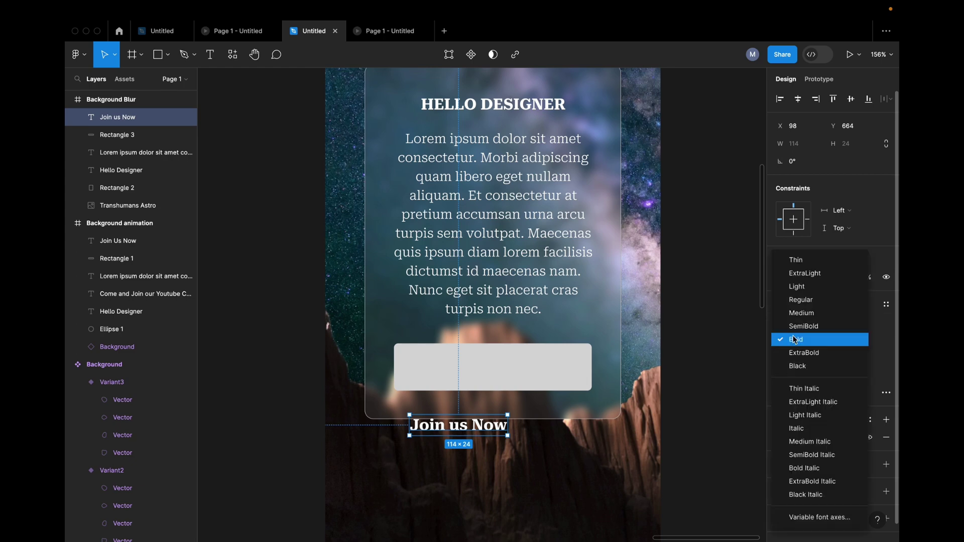
left_click(799, 286)
Step: Fill the button rectangle with dark grey 333333
left_click(540, 379)
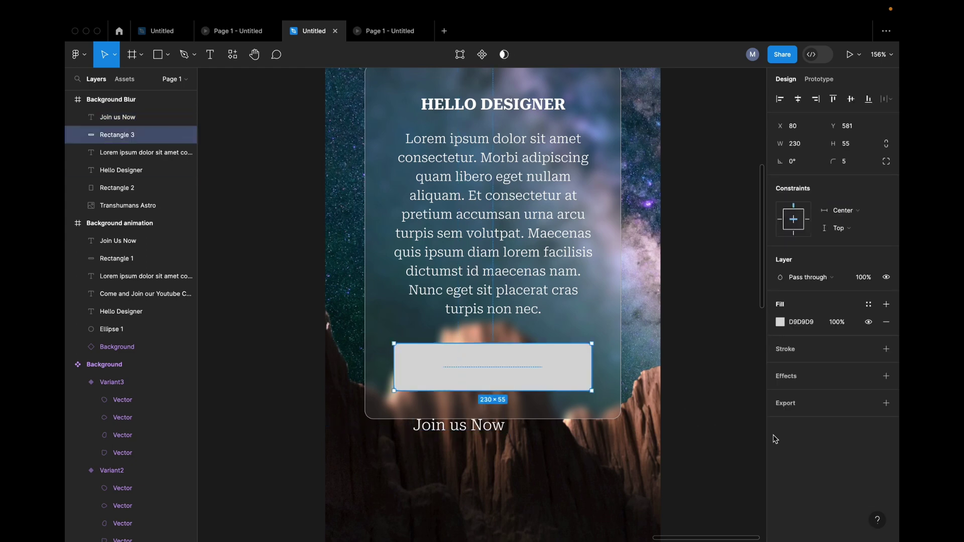
left_click(781, 324)
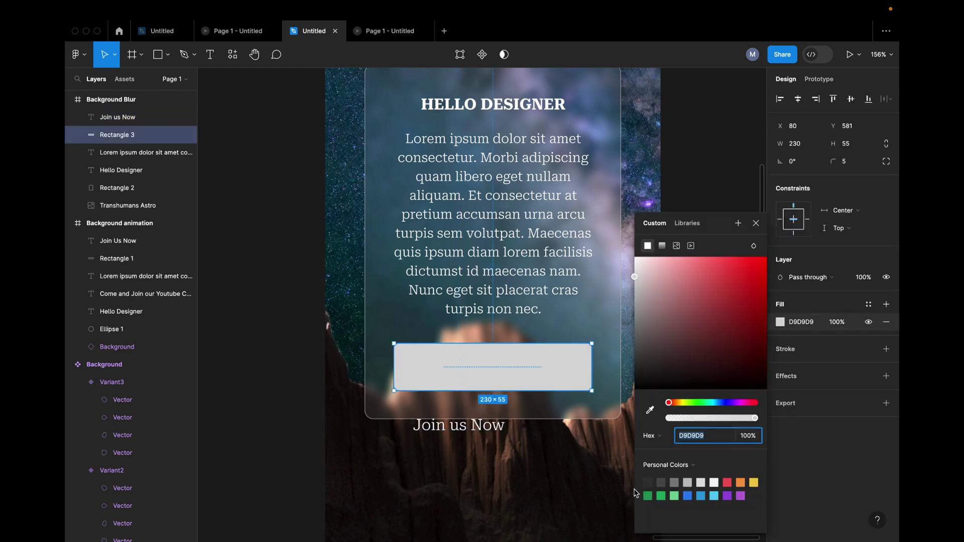
left_click(649, 482)
left_click(756, 222)
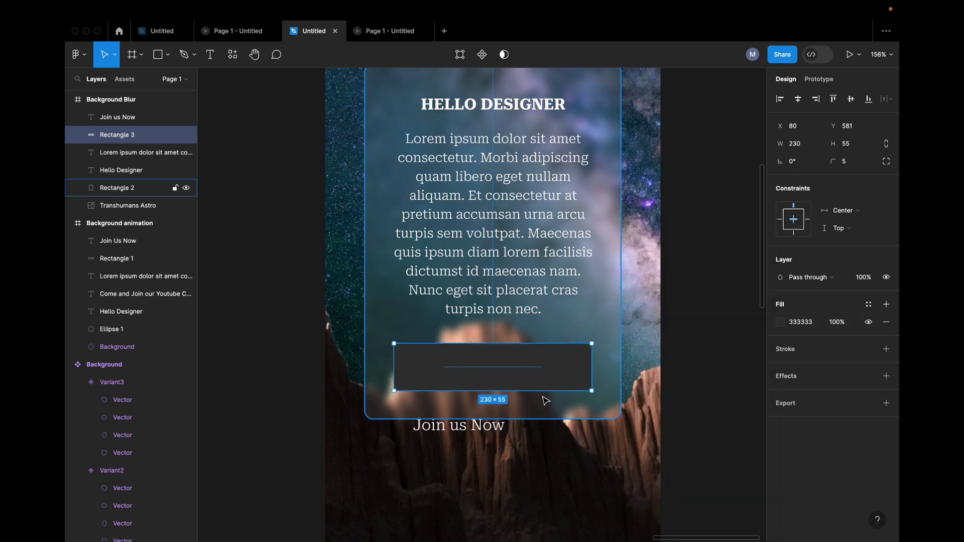
Step: Move the "Join us Now" text onto the button rectangle and set its font size to 14
left_click_drag(492, 428, 526, 370)
left_click(847, 340)
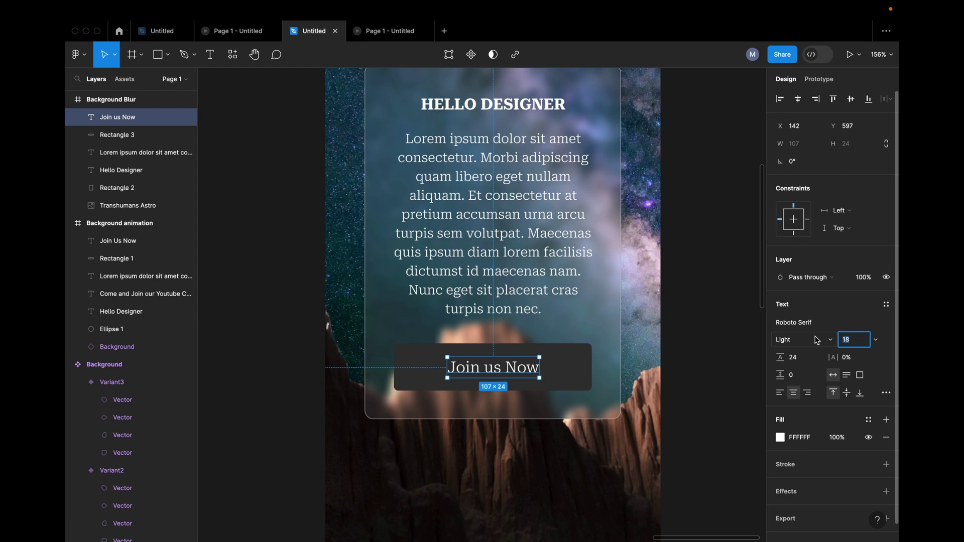
key("Return")
left_click(723, 371)
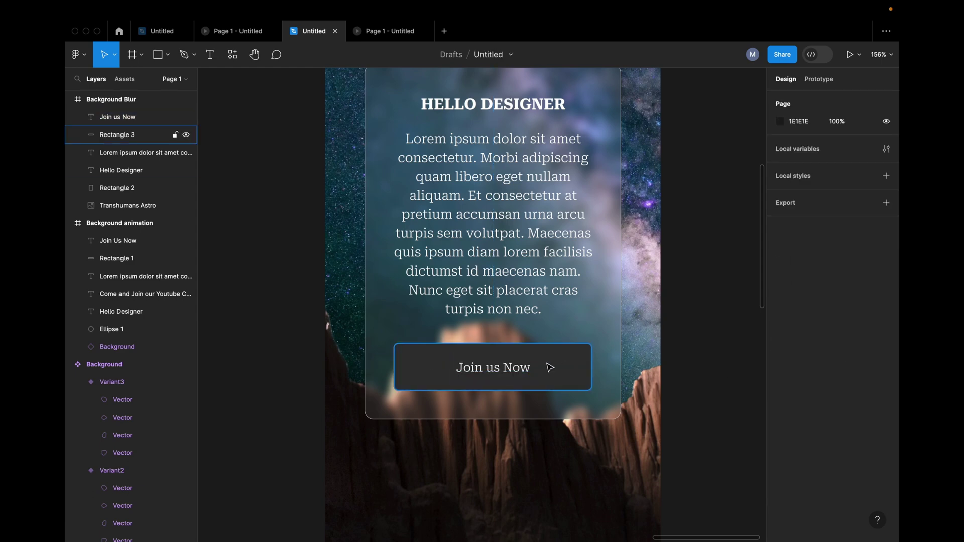
Step: Center-align the "Join us Now" text with the button rectangle
left_click(530, 369)
left_click(571, 368, "shift")
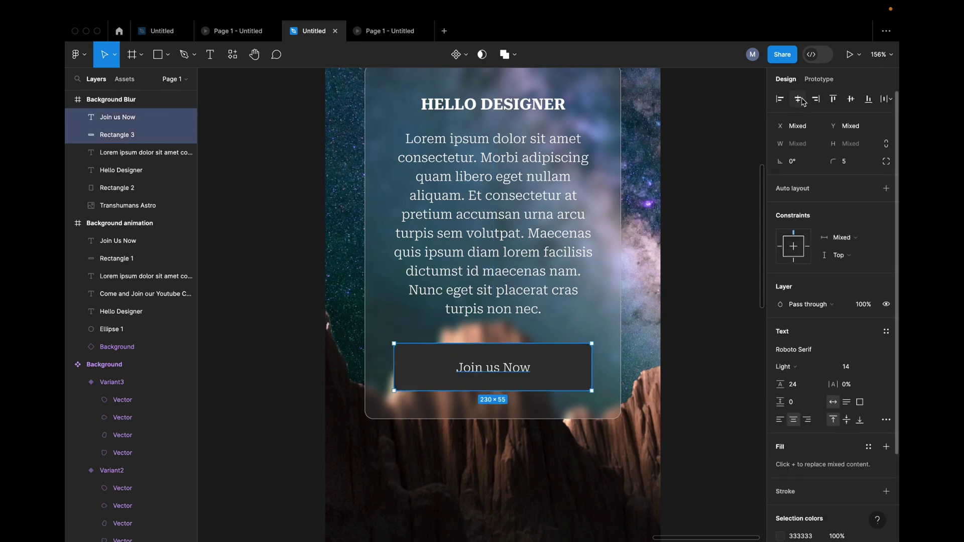
left_click(668, 308)
Step: Preview the prototype, advance to the Background Blur screen to check it, and return to the design file
scroll(668, 307, "down", 5)
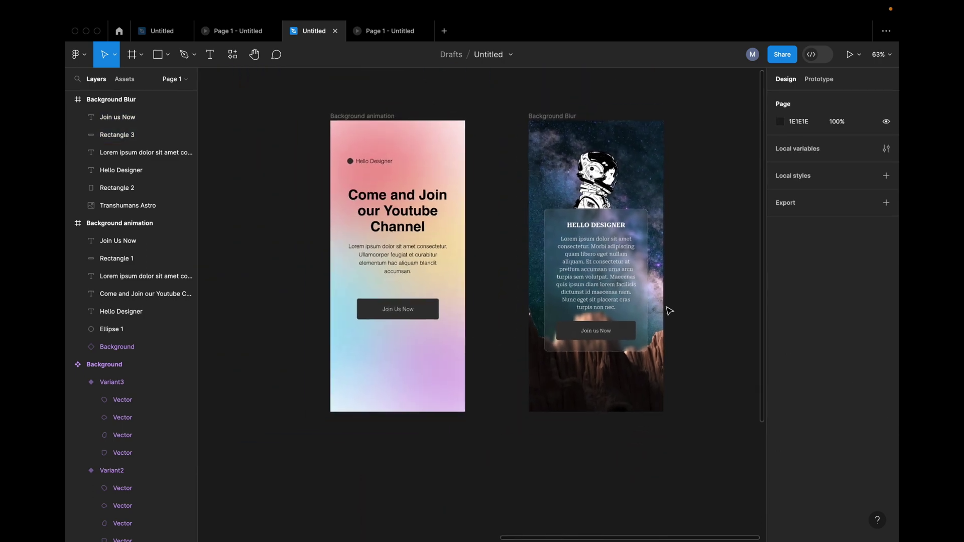
left_click_drag(712, 278, 611, 280)
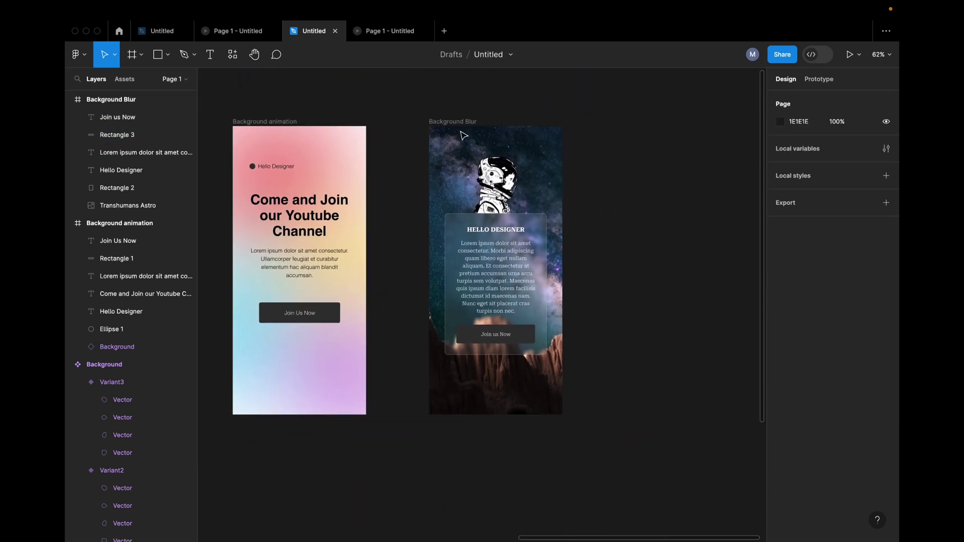
key("super+alt+Return")
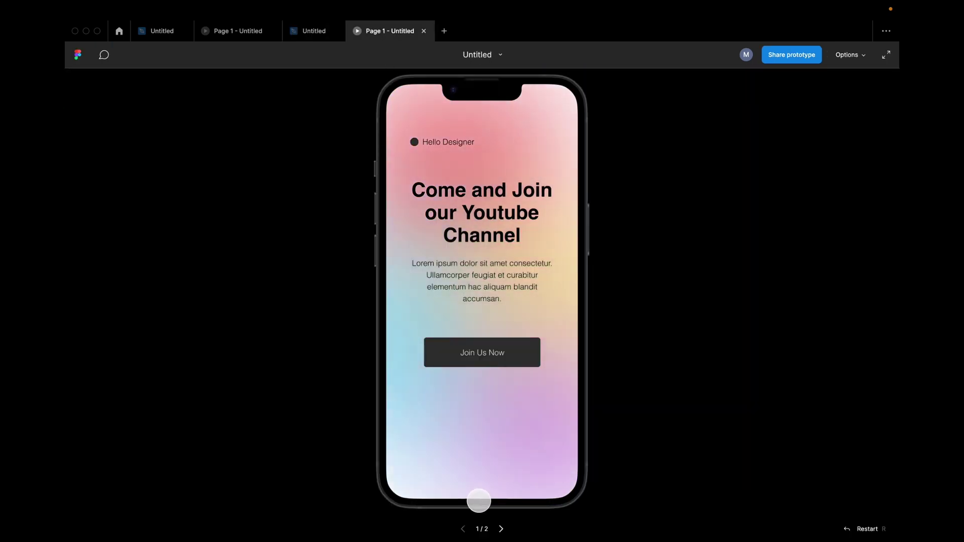
left_click(501, 529)
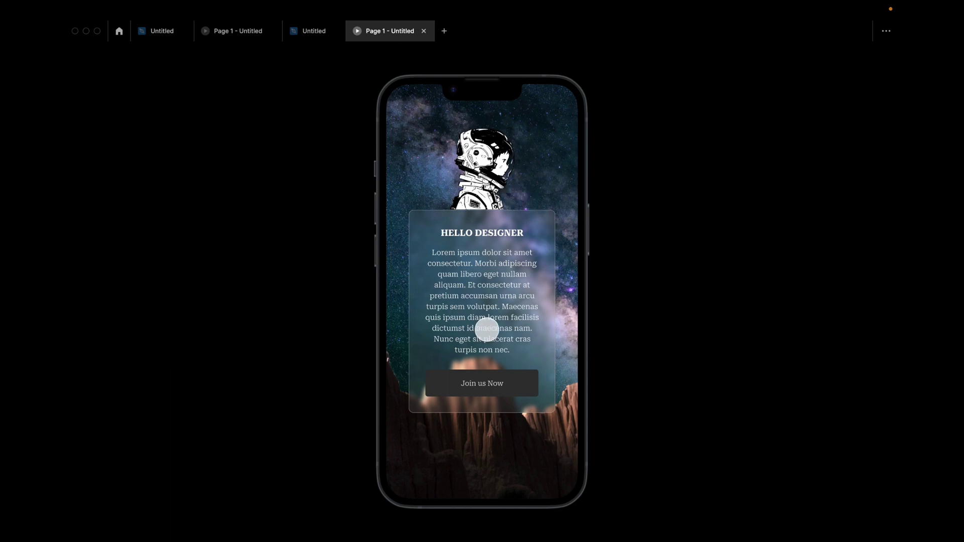
left_click(313, 31)
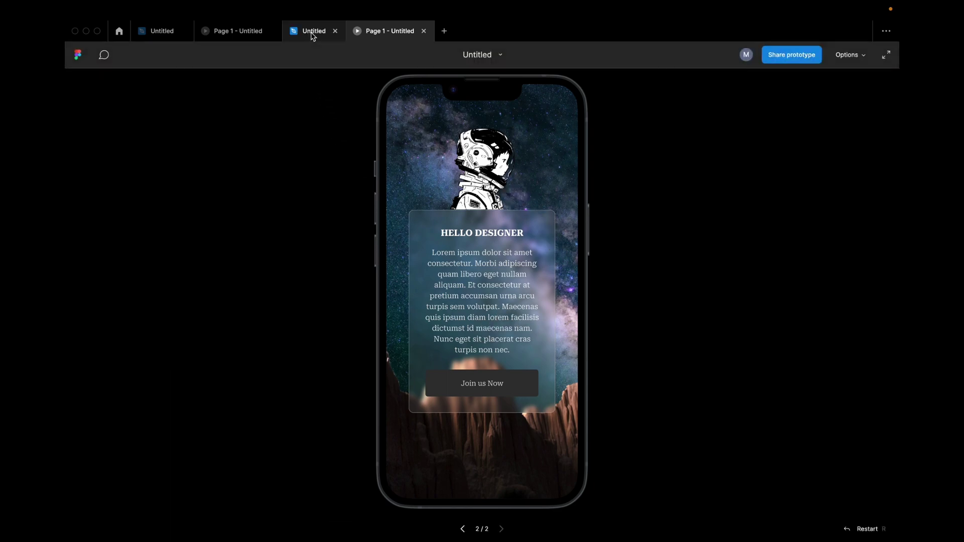
left_click(515, 196)
left_click(510, 231, "shift")
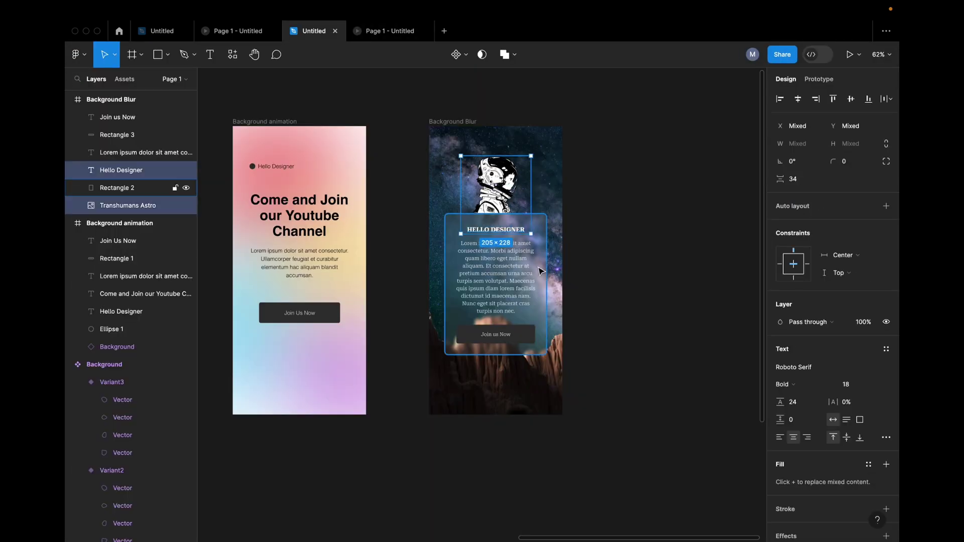
left_click(523, 300, "shift")
left_click(527, 334, "shift")
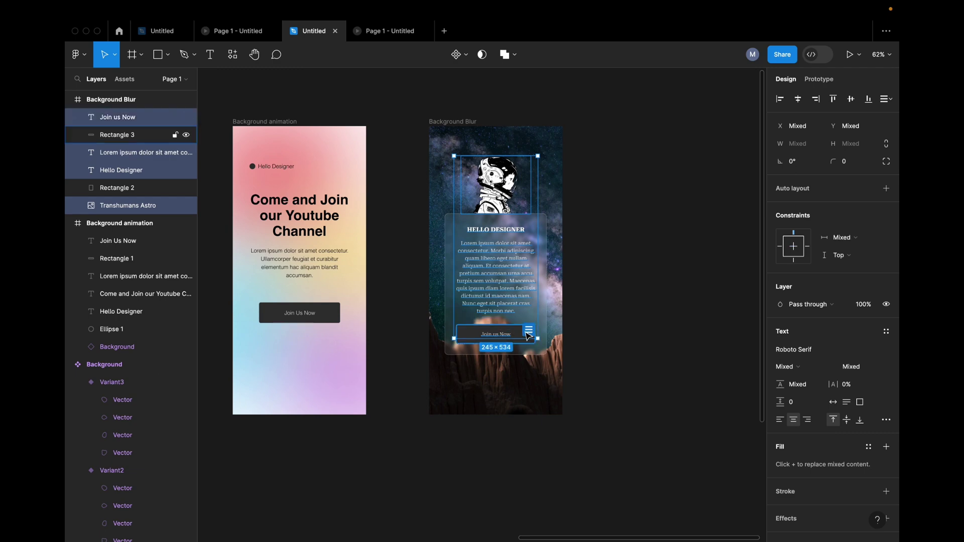
left_click(646, 331)
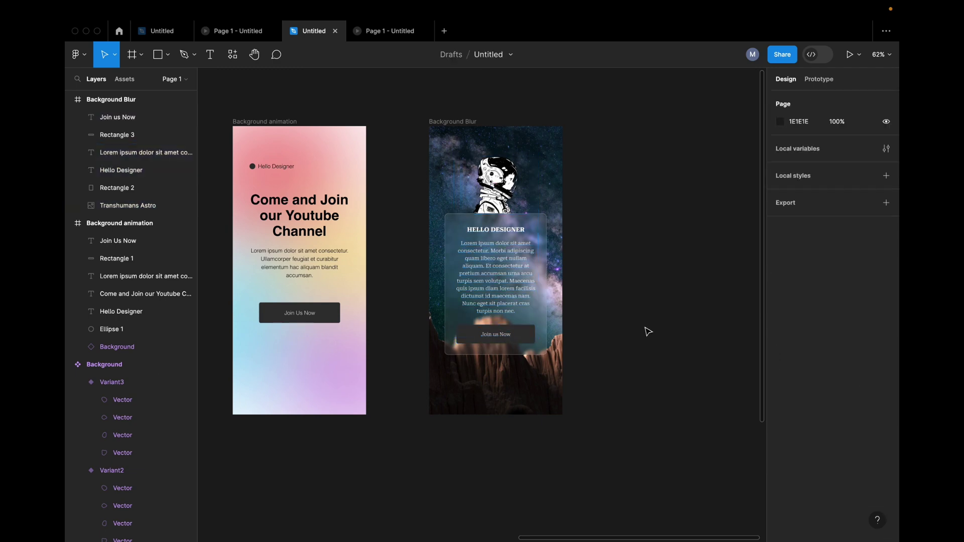
Step: Move the astronaut, glass card, heading, paragraph, button rectangle and button text together about 30 px down in the Background Blur frame
scroll(590, 245, "up", 1)
scroll(591, 244, "up", 5)
left_click(465, 153)
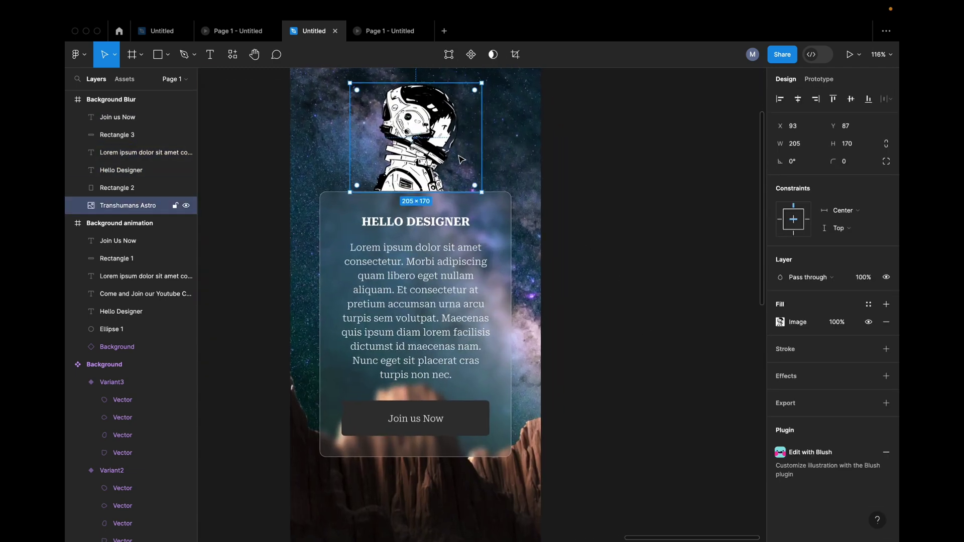
left_click(408, 224, "shift")
left_click(331, 246, "shift")
left_click(398, 303, "shift")
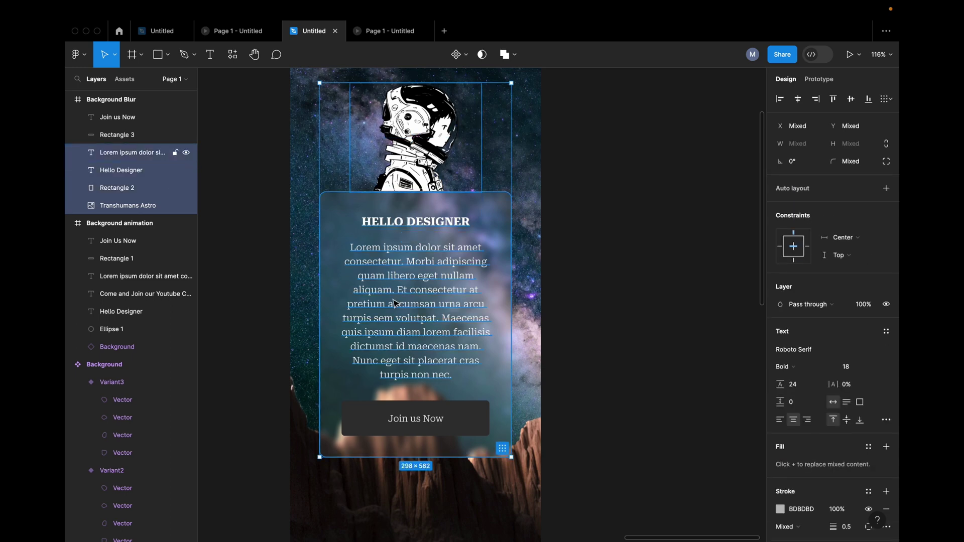
left_click(404, 426, "shift")
left_click(349, 424, "shift")
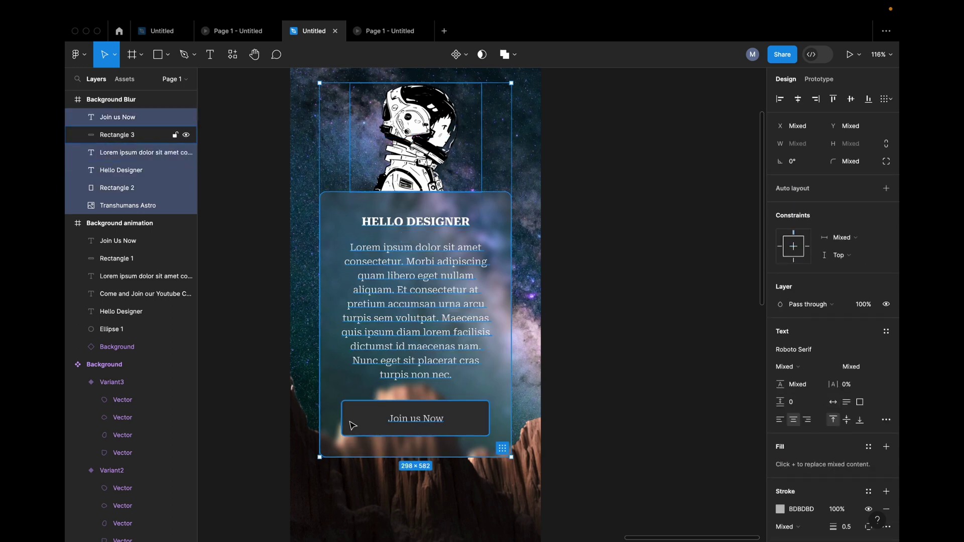
scroll(502, 395, "down", 5)
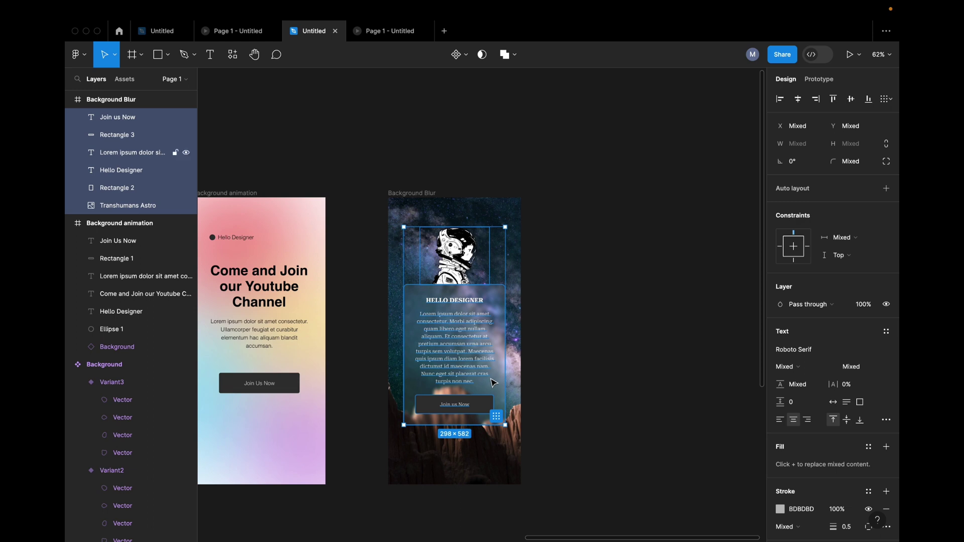
key("shift+Down")
key("shift+Down")
key("shift+Down")
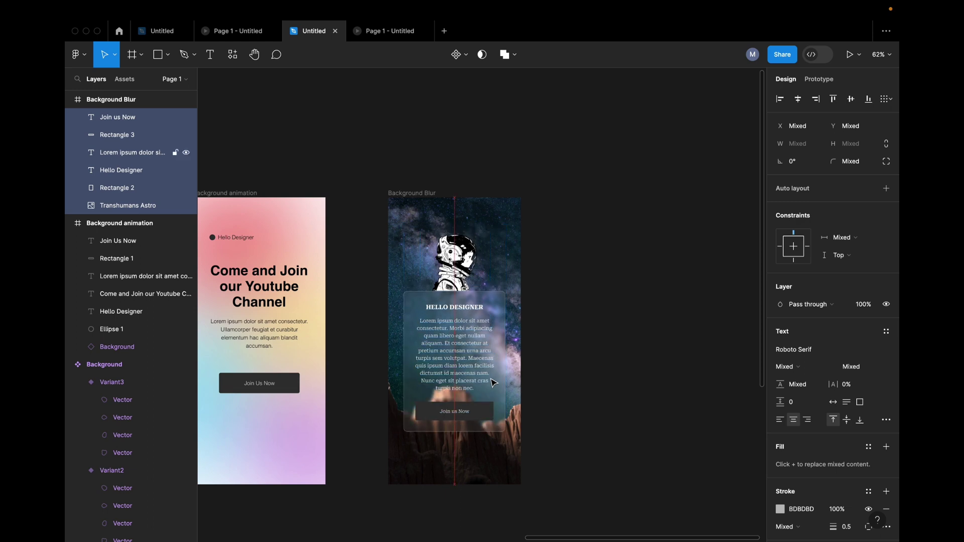
Step: Check the Background Blur screen in the prototype preview and nudge the selected elements about 10 px further down
scroll(493, 384, "down", 2)
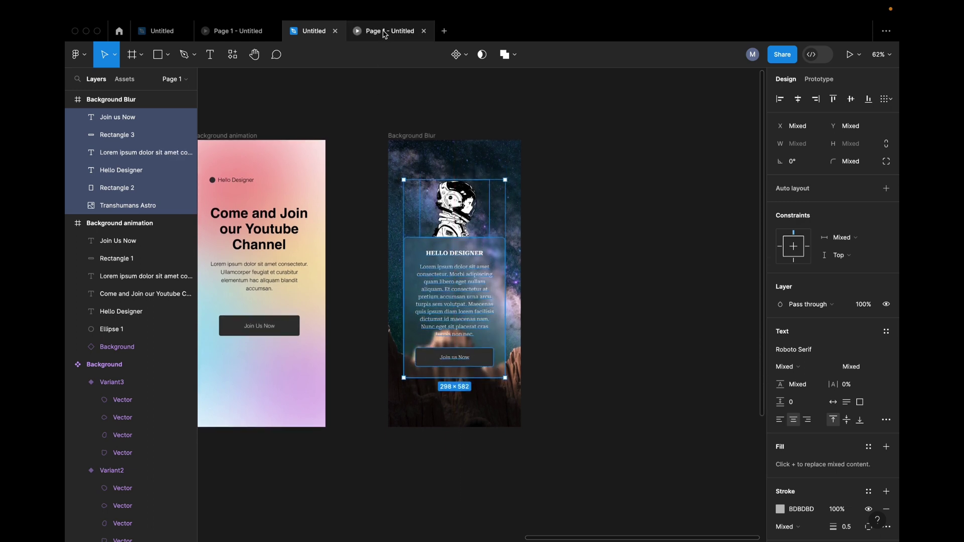
left_click(385, 31)
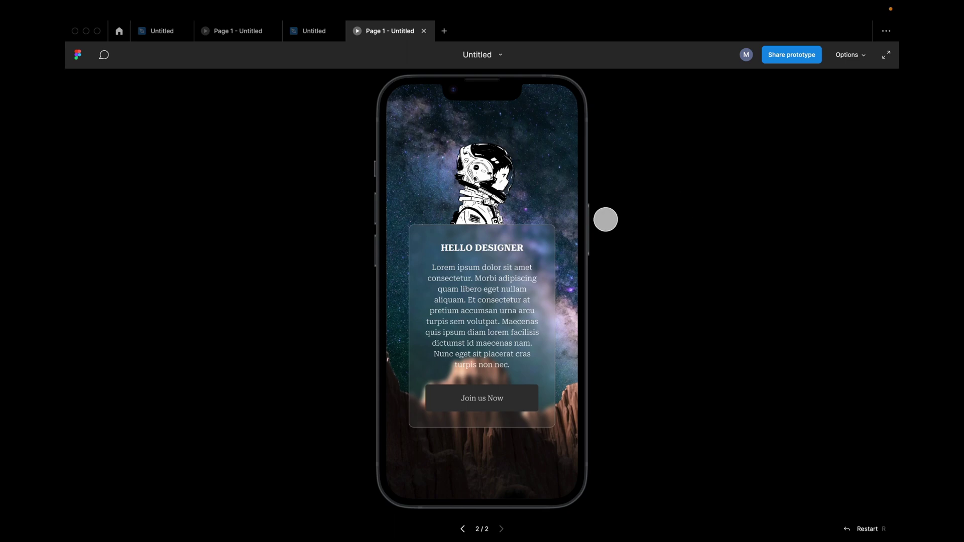
left_click(307, 33)
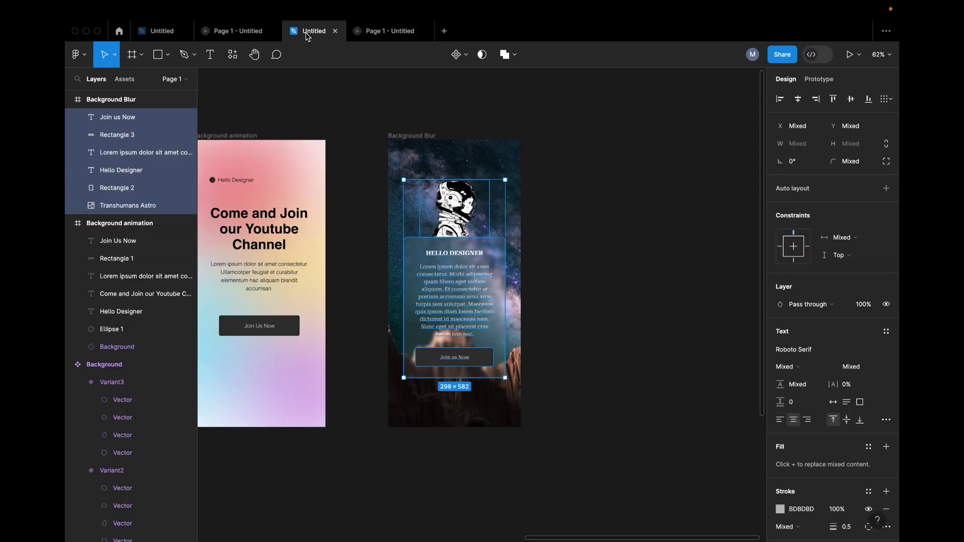
left_click(384, 31)
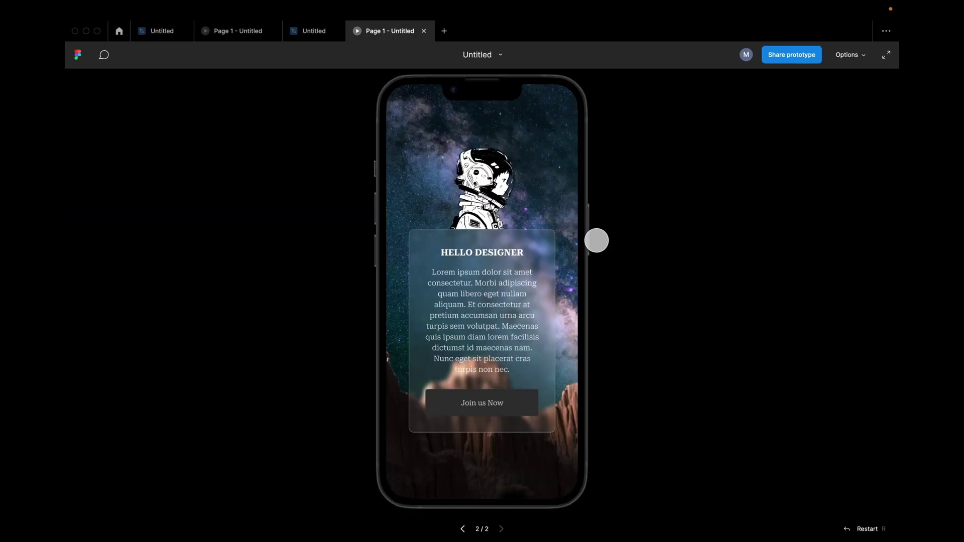